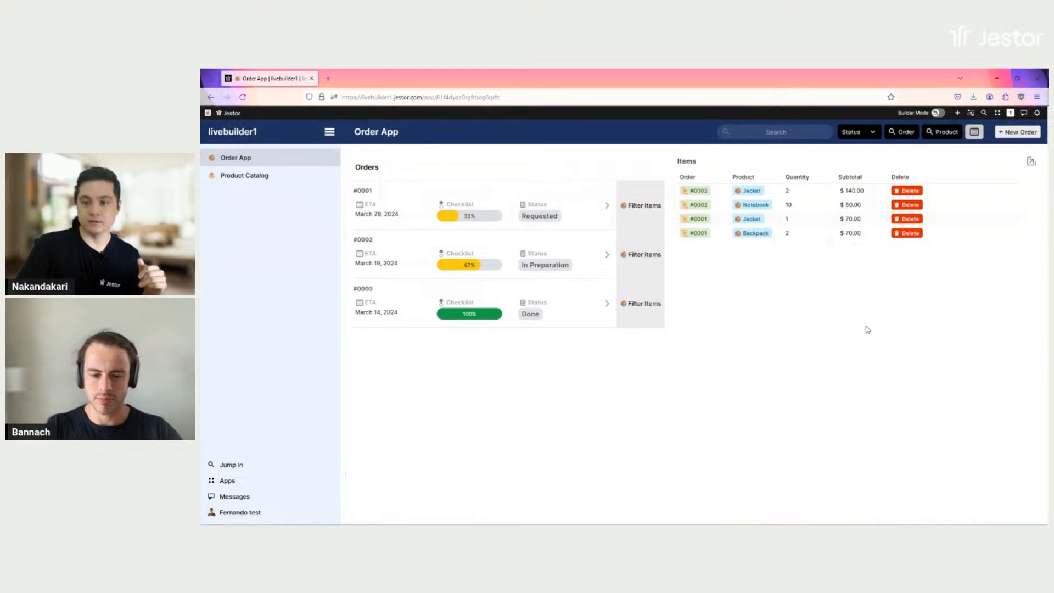
# Step: Filter the items list to the order with the March 29, 2024 ETA, and clear that filter
pyautogui.click(629, 209)
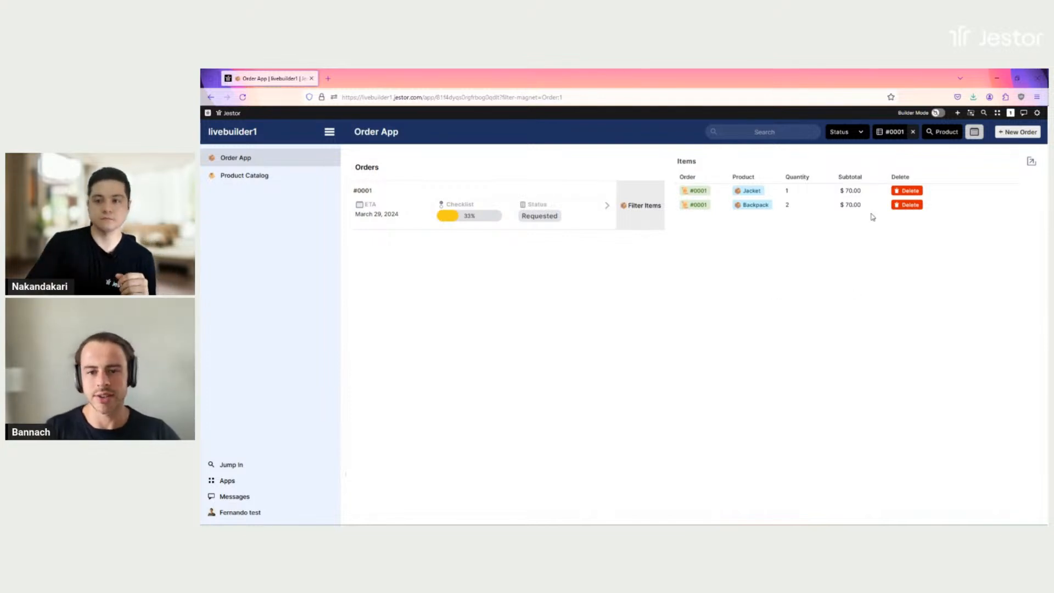
pyautogui.click(913, 132)
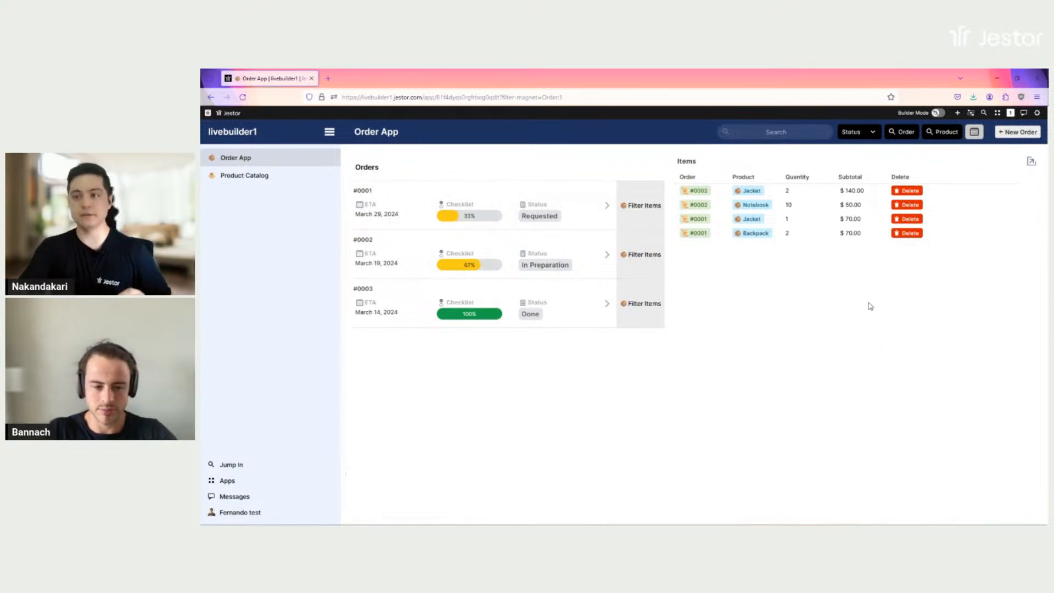
# Step: Start a new order and fill in its order number as the title, the ETA 03/21/2024 and the delivery address
pyautogui.click(1019, 134)
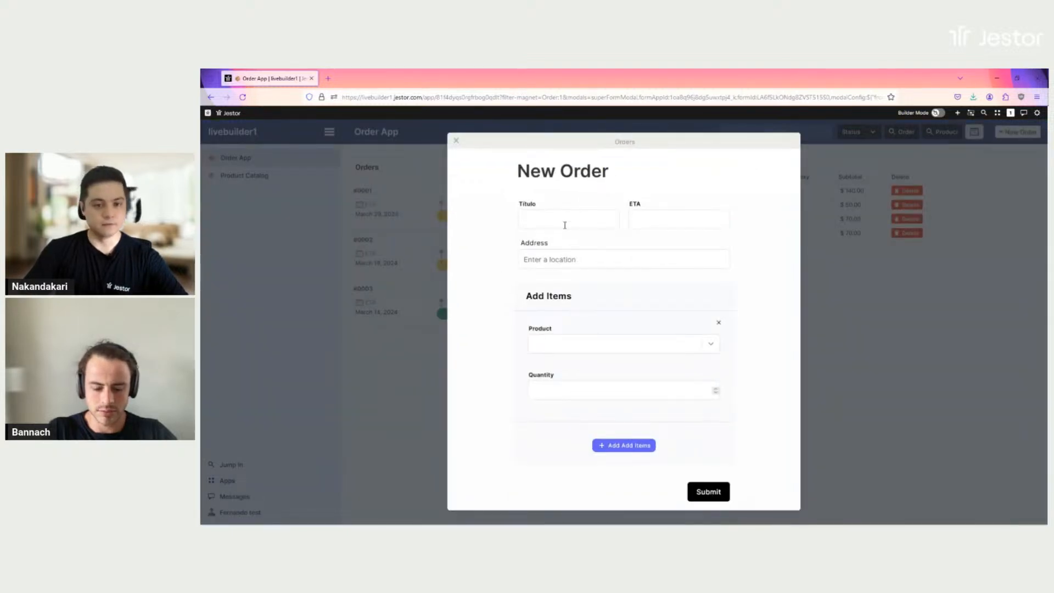
pyautogui.click(565, 221)
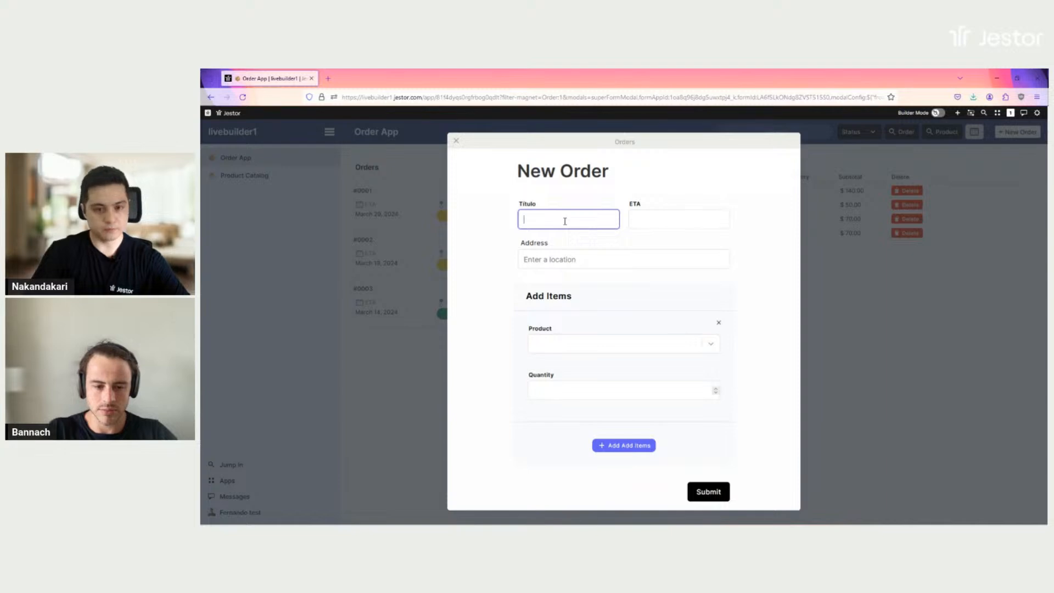
pyautogui.write('#0004')
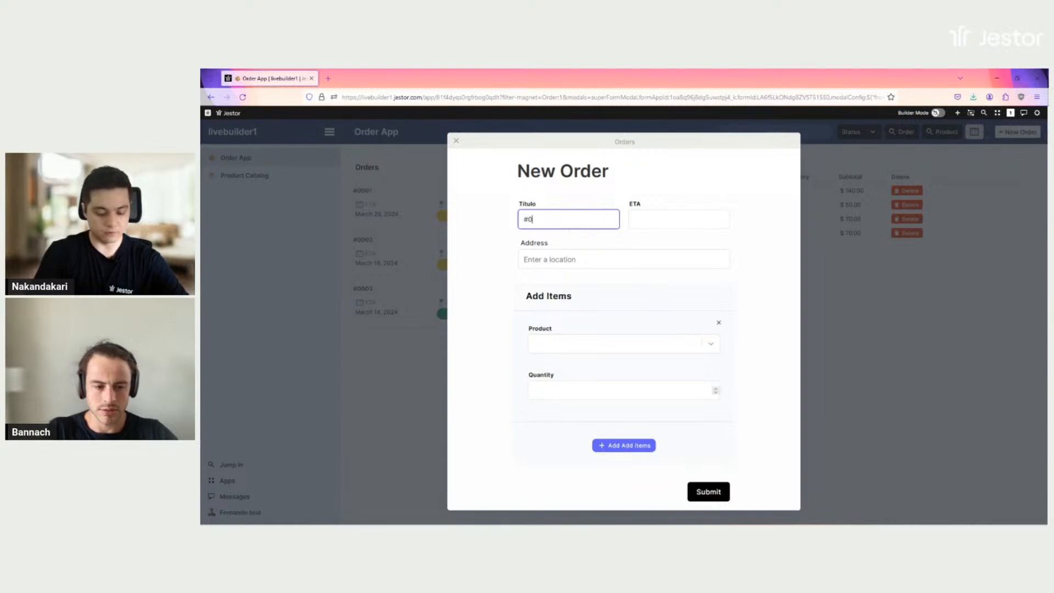
pyautogui.click(679, 222)
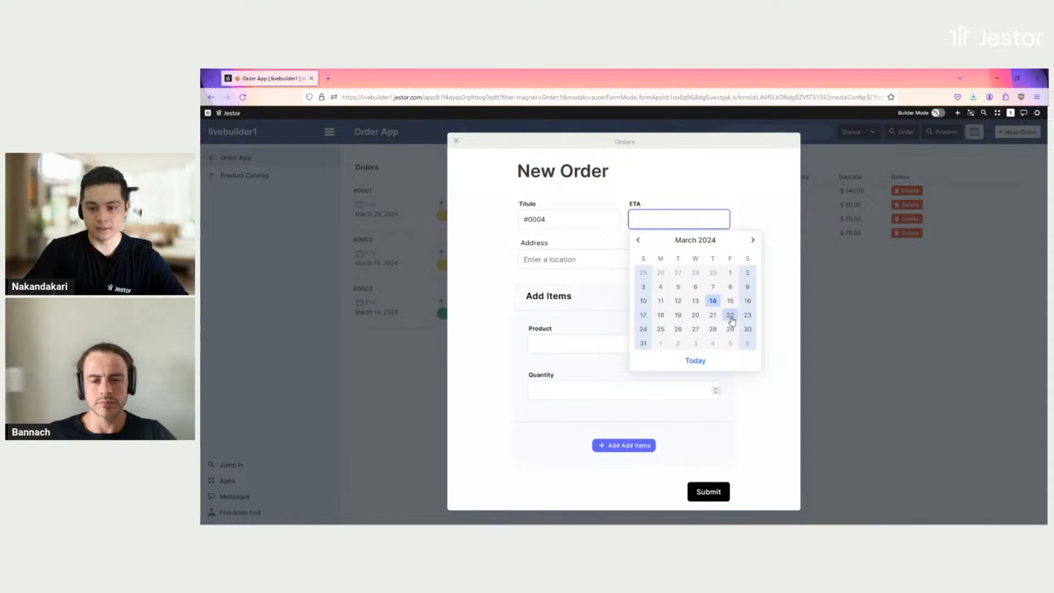
pyautogui.click(713, 315)
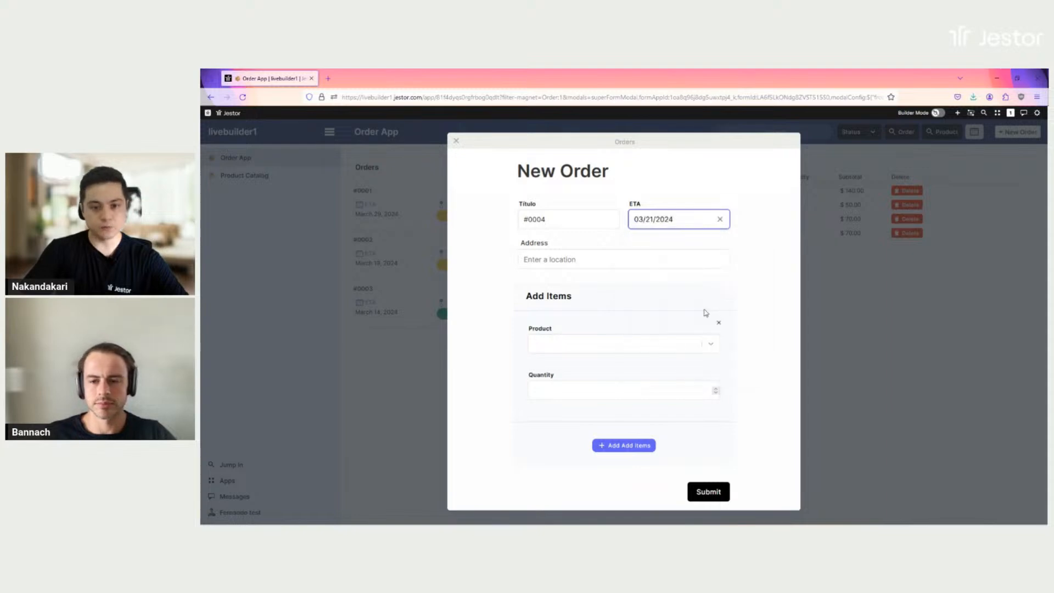
pyautogui.click(592, 260)
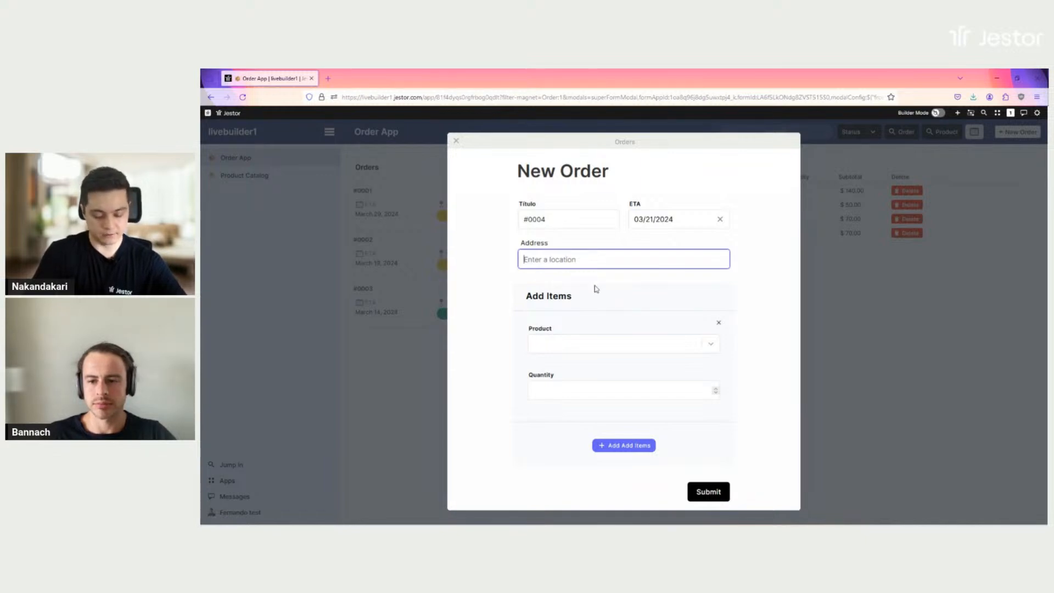
pyautogui.write('Avenue')
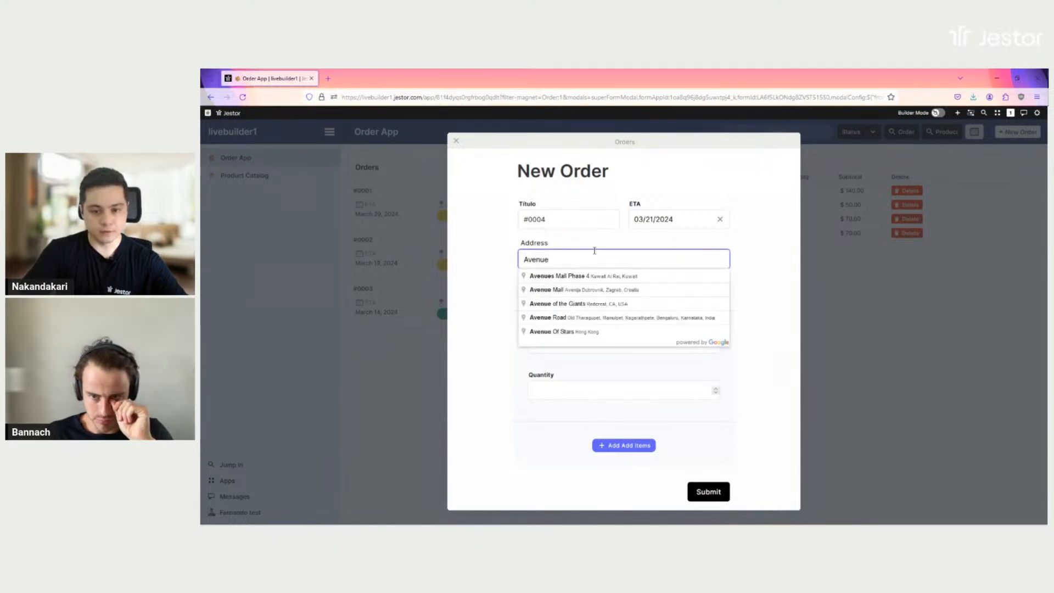
pyautogui.click(560, 304)
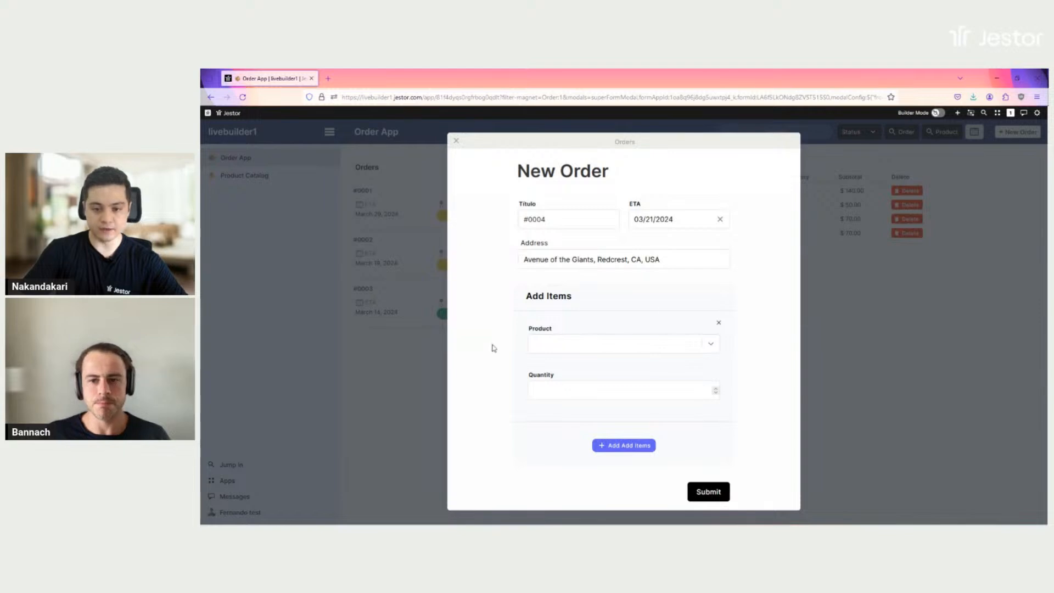
# Step: Set the new order's first item to the product Notebook with quantity 3
pyautogui.click(614, 350)
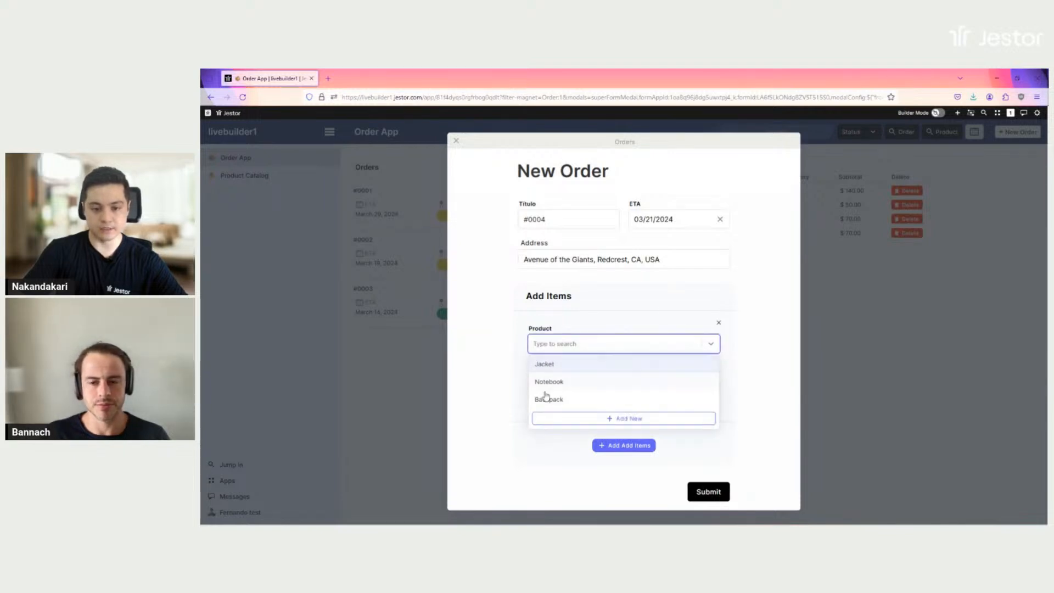
pyautogui.click(567, 382)
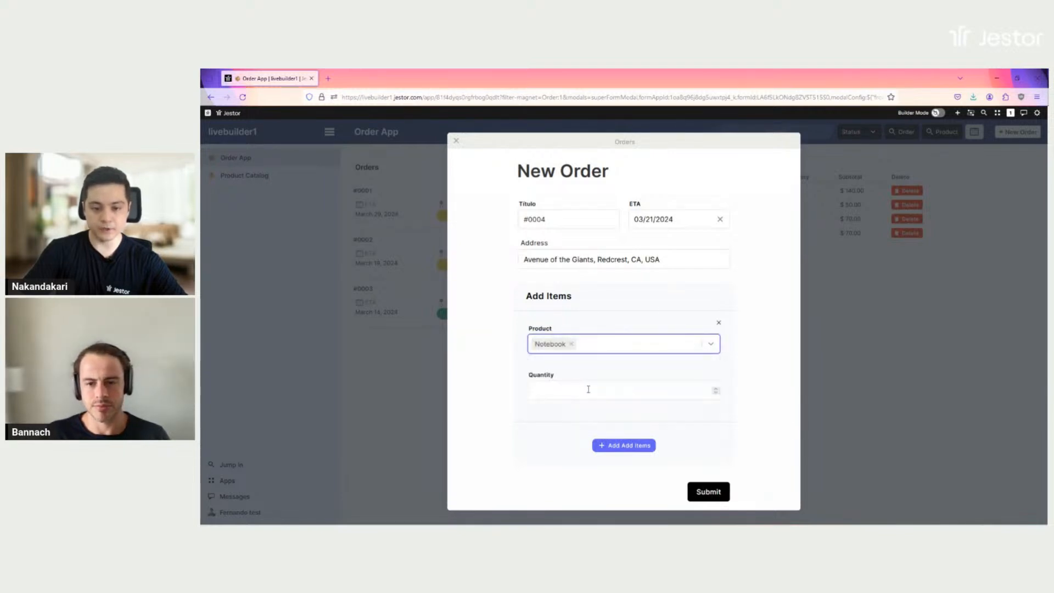
pyautogui.write('3')
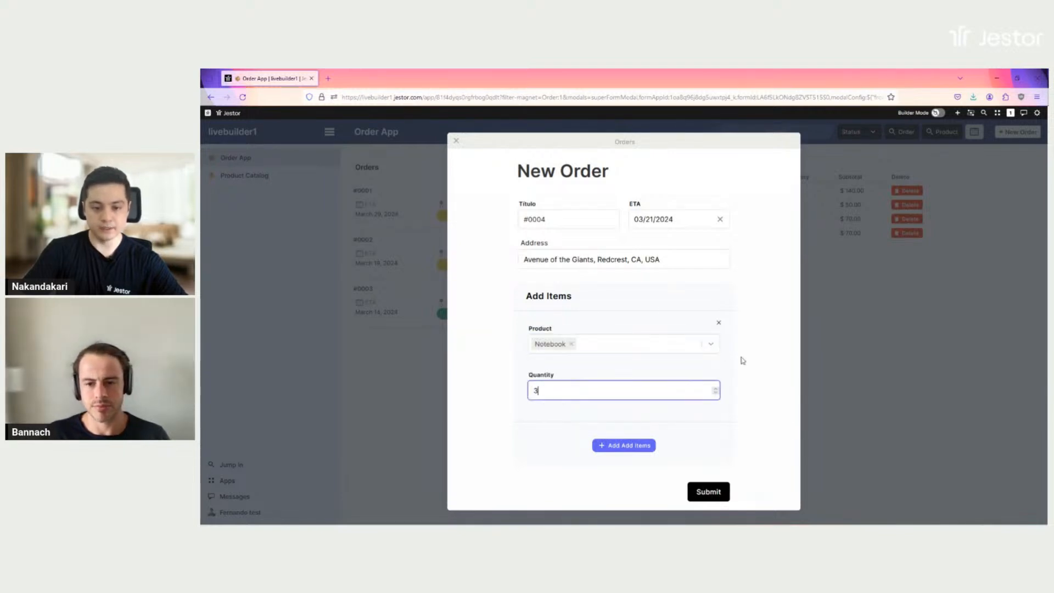
# Step: Add a second item to the new order, Backpack with quantity 1, and submit the order
pyautogui.click(606, 449)
pyautogui.scroll(-2, 662, 340)
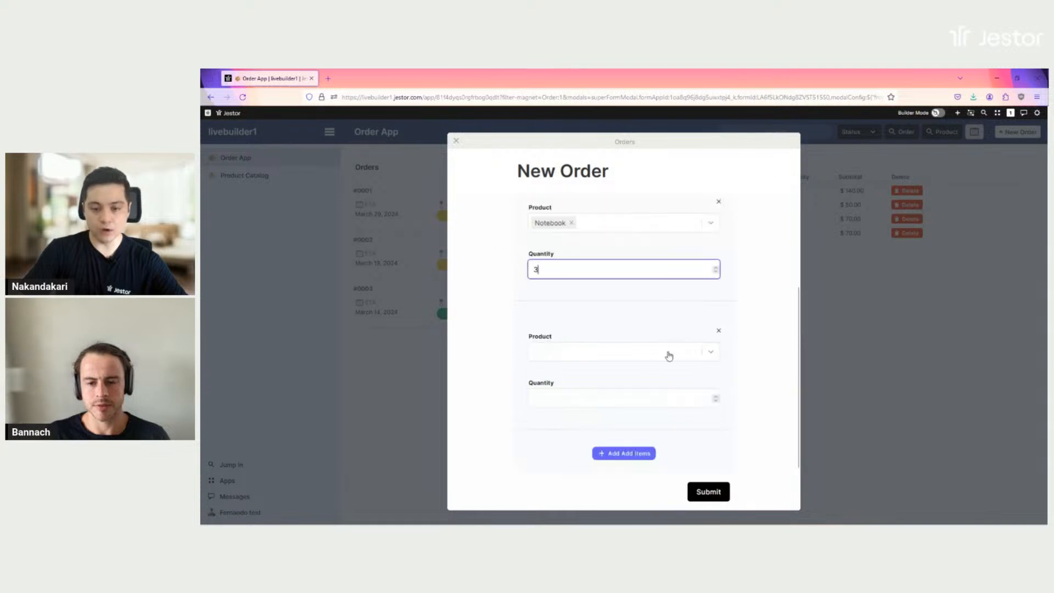
pyautogui.click(593, 354)
pyautogui.click(565, 407)
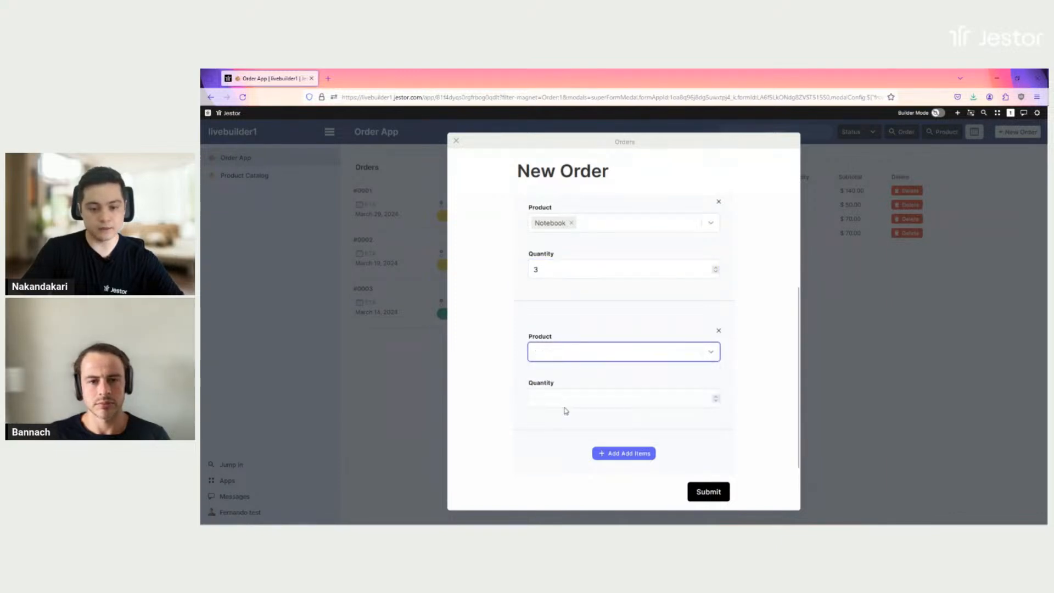
pyautogui.click(606, 400)
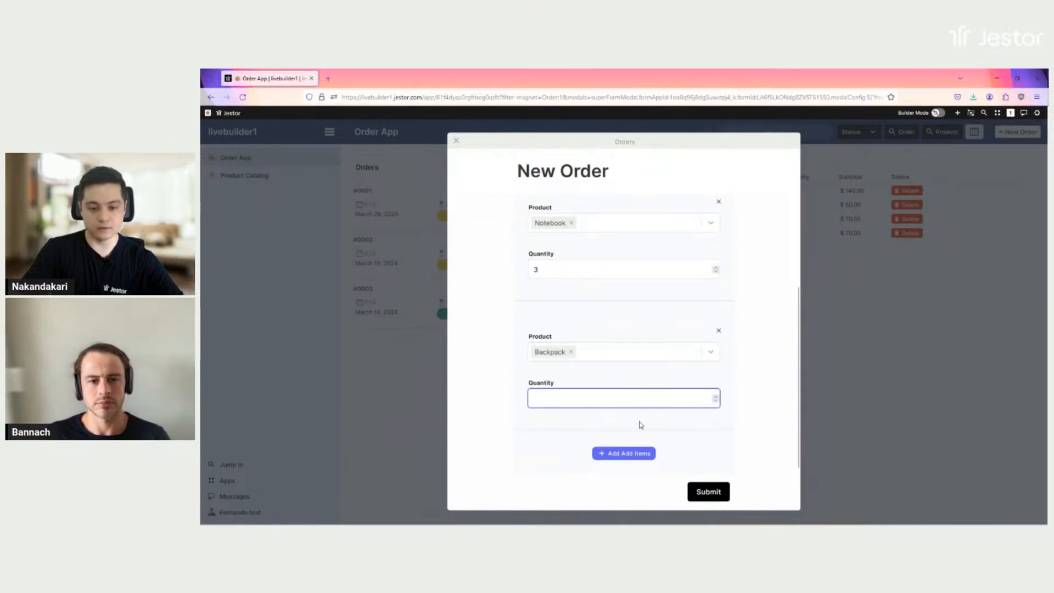
pyautogui.click(712, 492)
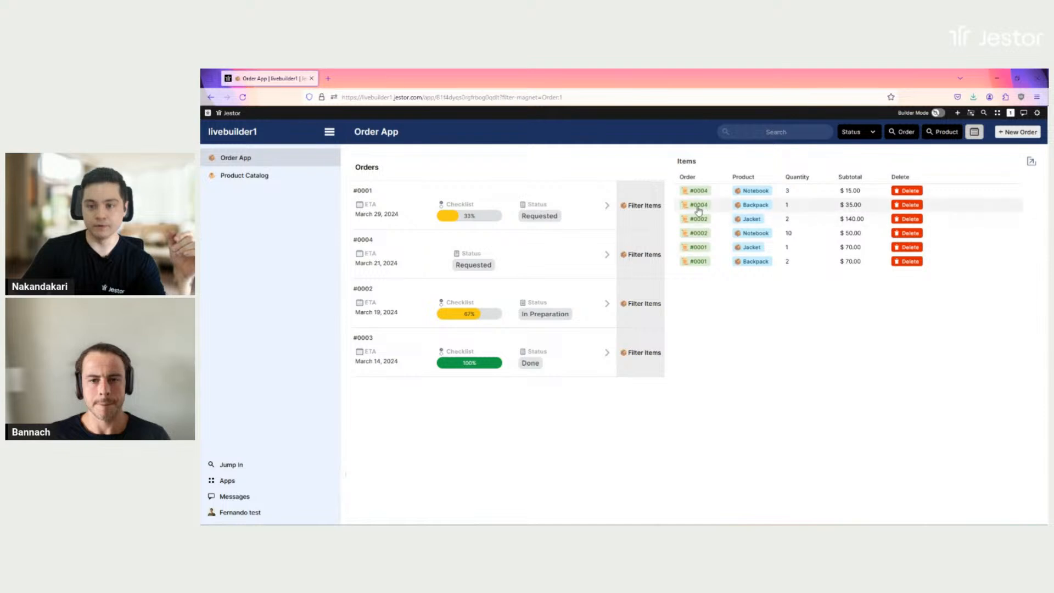
# Step: In the newly created order, check off Items Separated in the checklist and set the status to In Preparation
pyautogui.click(398, 252)
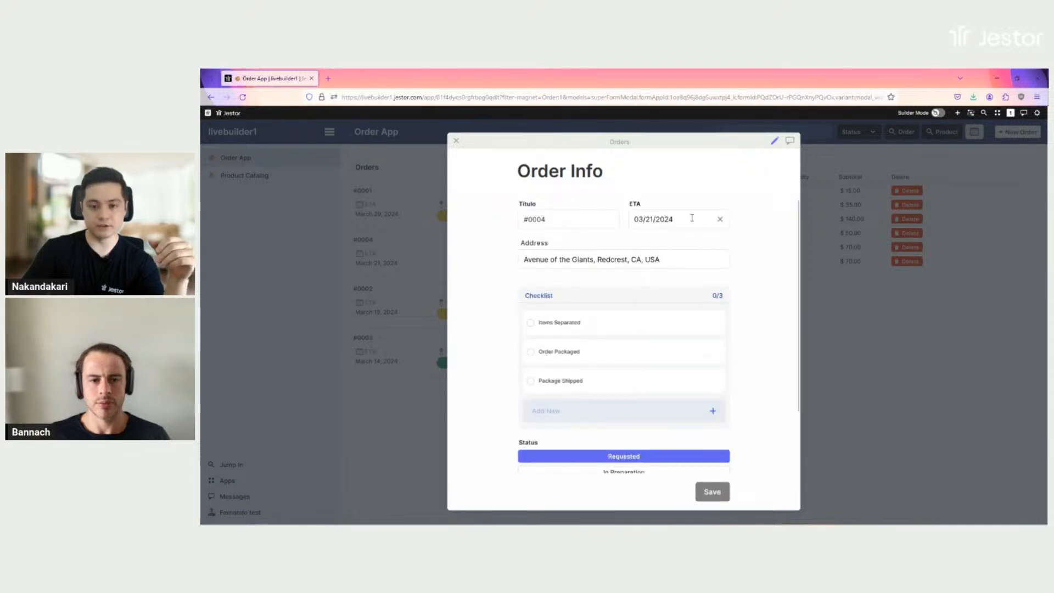
pyautogui.scroll(-3, 753, 269)
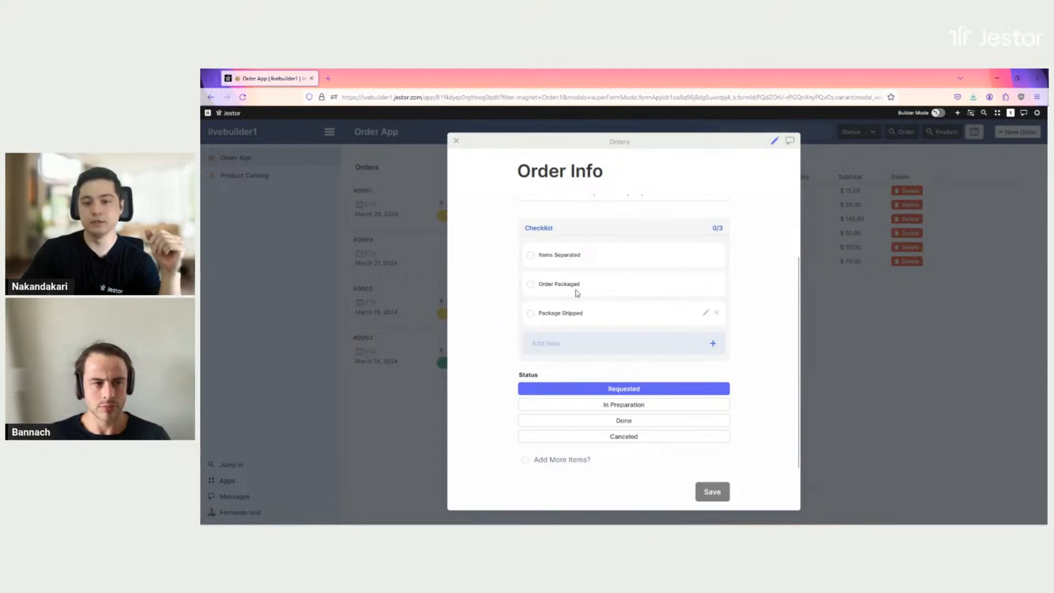
pyautogui.click(531, 256)
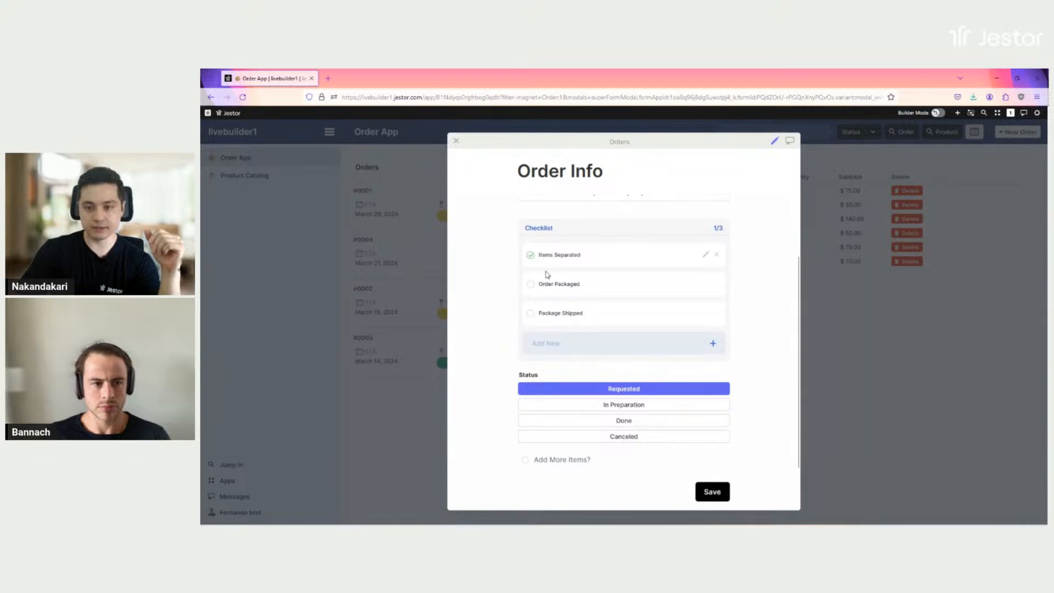
pyautogui.click(627, 408)
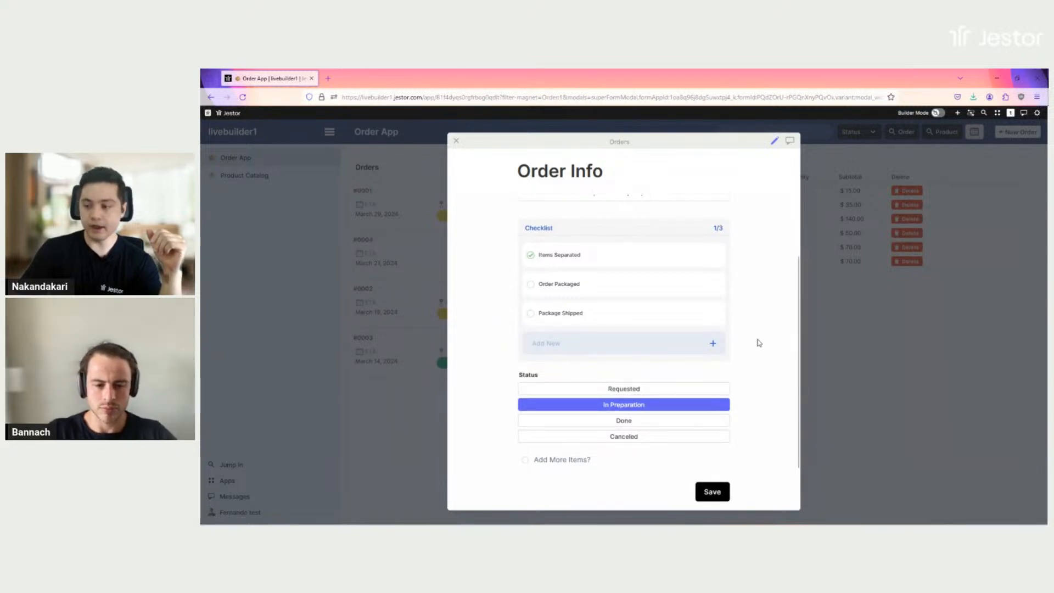
# Step: Enable adding more items on the order, add Jacket with quantity 1, and save and close the order
pyautogui.click(525, 460)
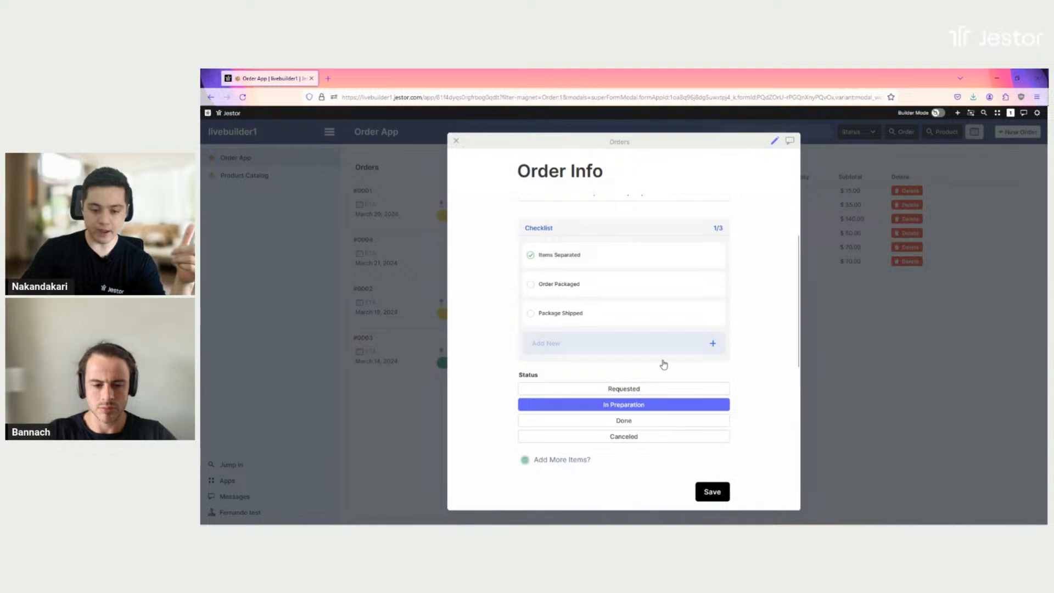
pyautogui.scroll(-3, 733, 372)
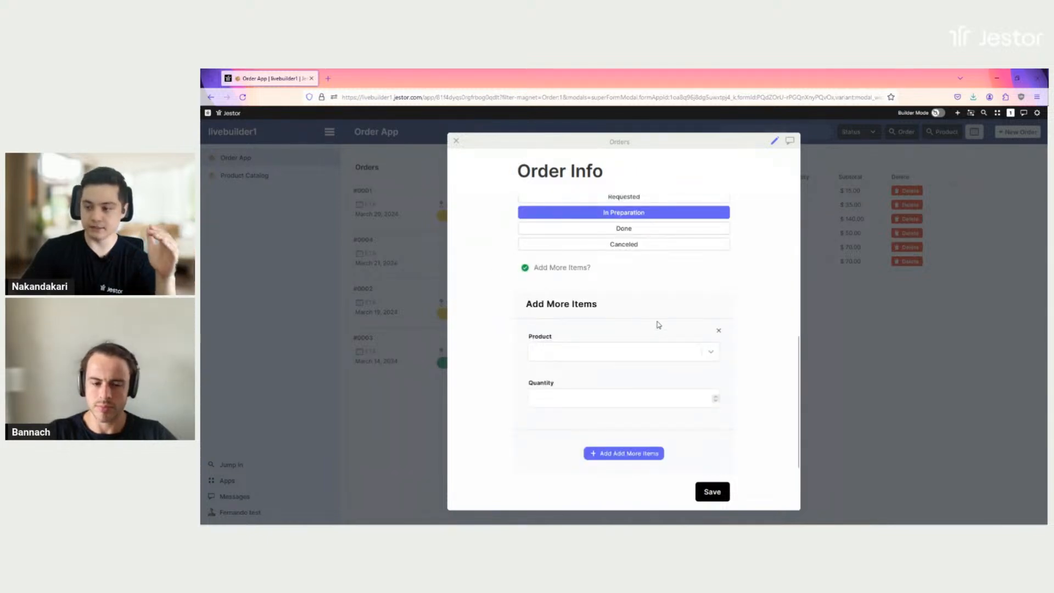
pyautogui.click(624, 359)
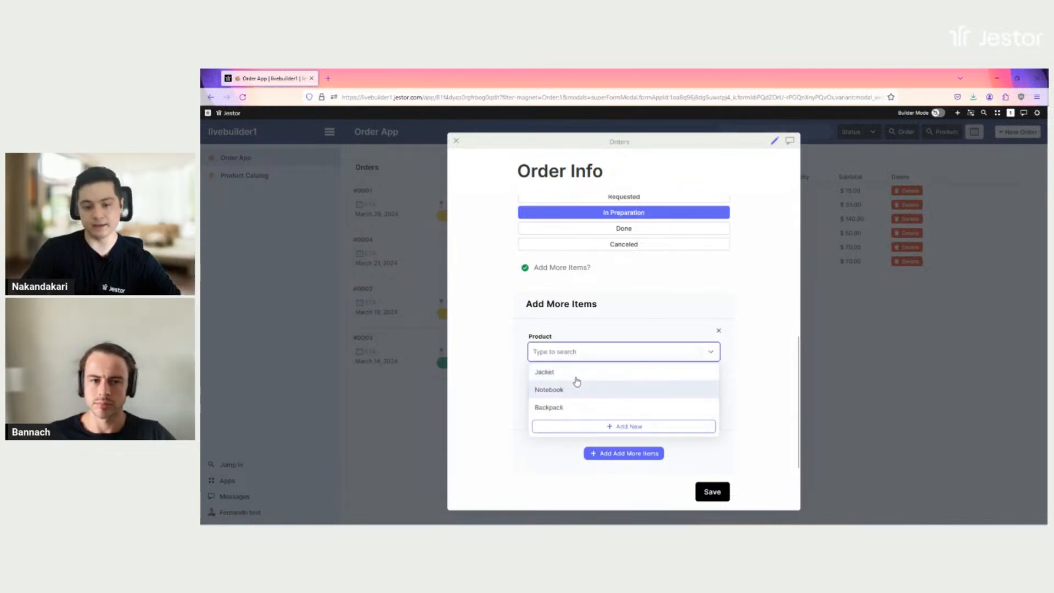
pyautogui.click(574, 379)
pyautogui.click(592, 396)
pyautogui.write('1')
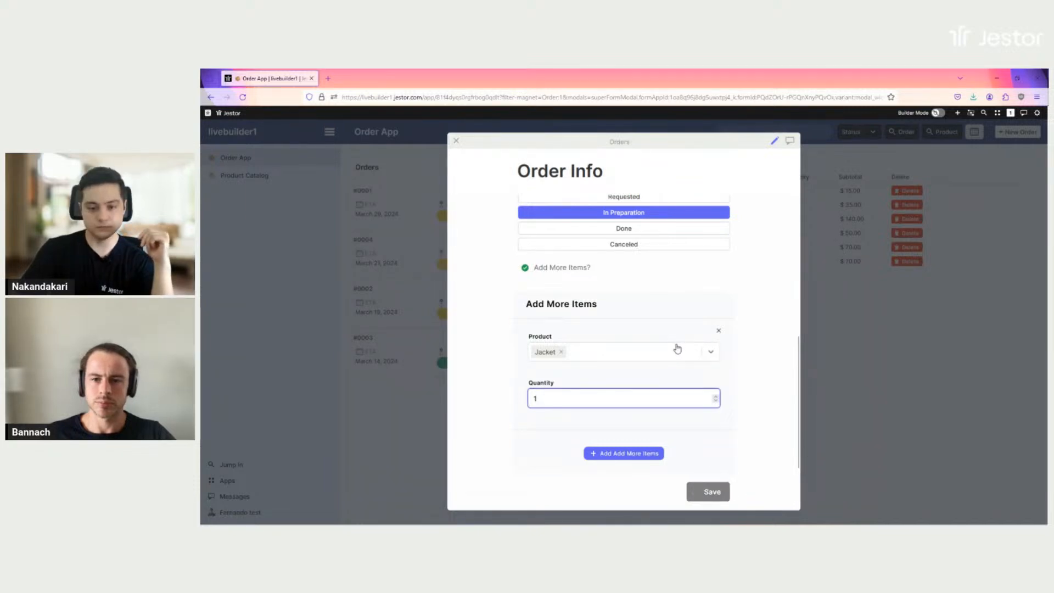
pyautogui.click(879, 343)
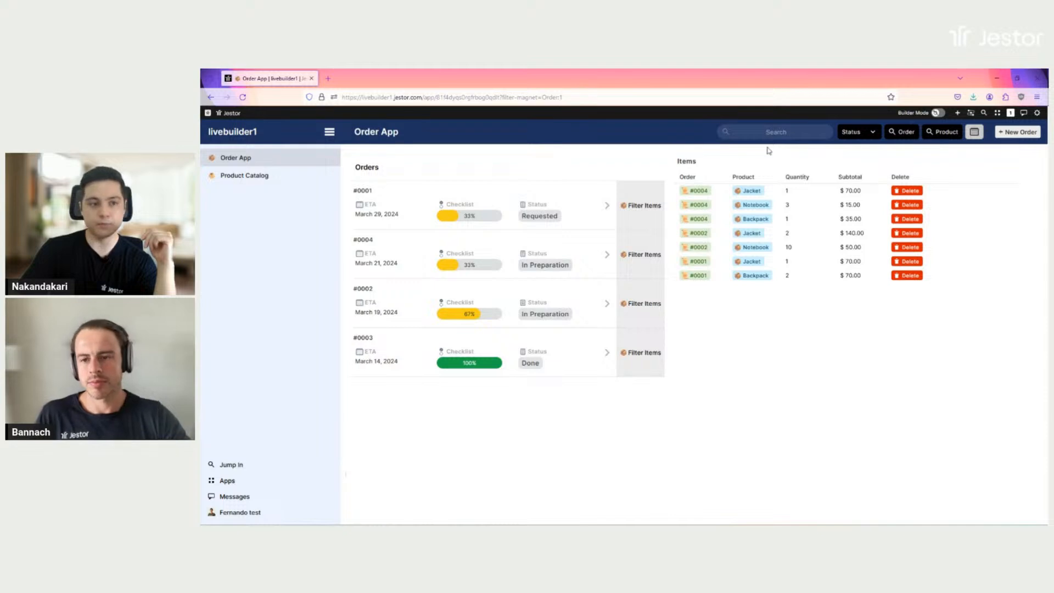
# Step: Filter the orders by the status In Preparation, and clear the status filter
pyautogui.click(855, 134)
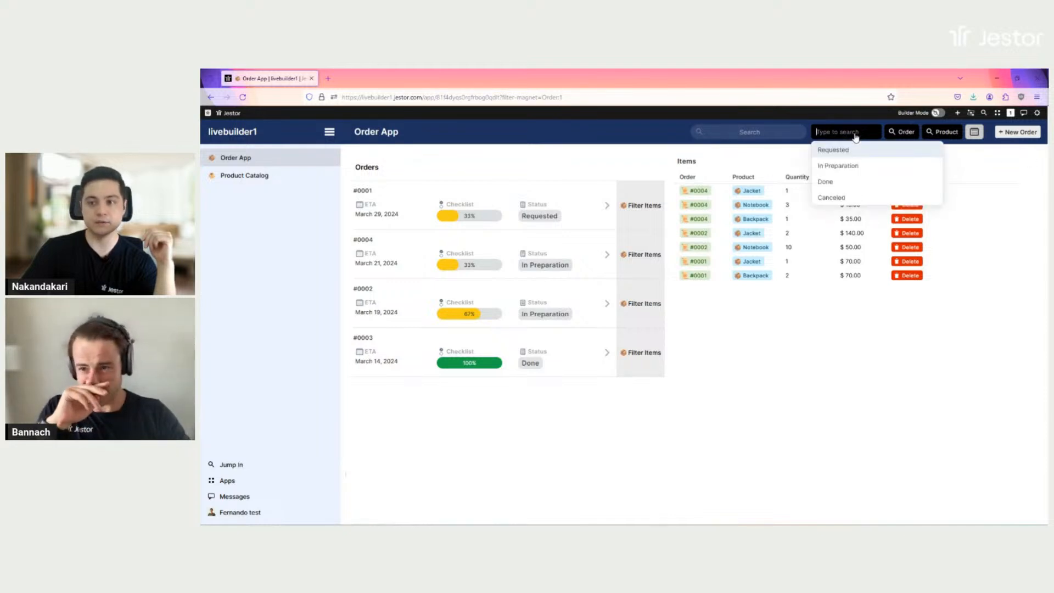
pyautogui.click(864, 166)
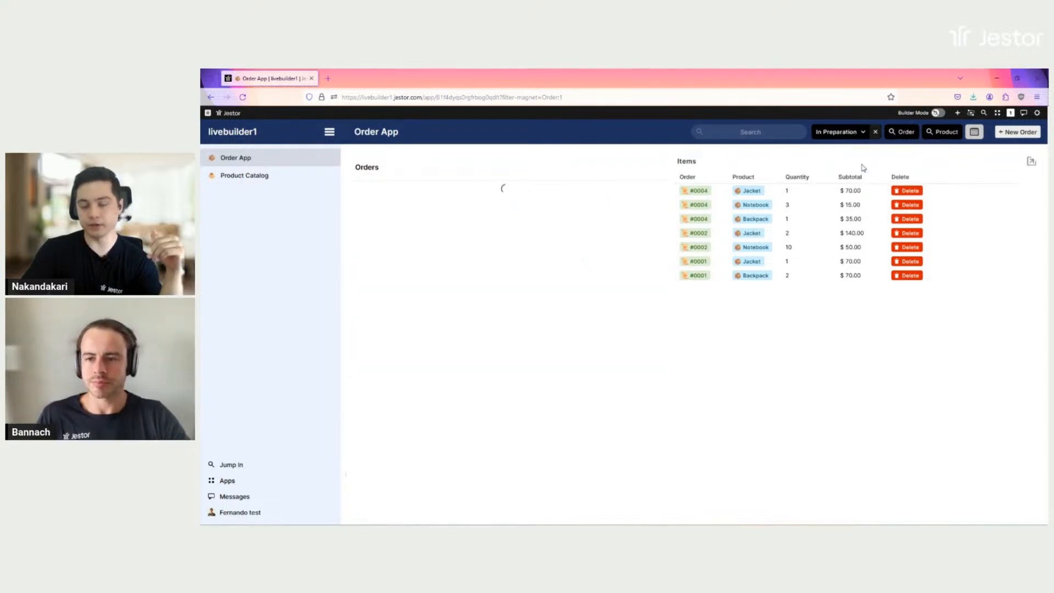
pyautogui.click(876, 132)
# Step: Filter the orders and items by the newly created order, and clear the order filter
pyautogui.click(900, 135)
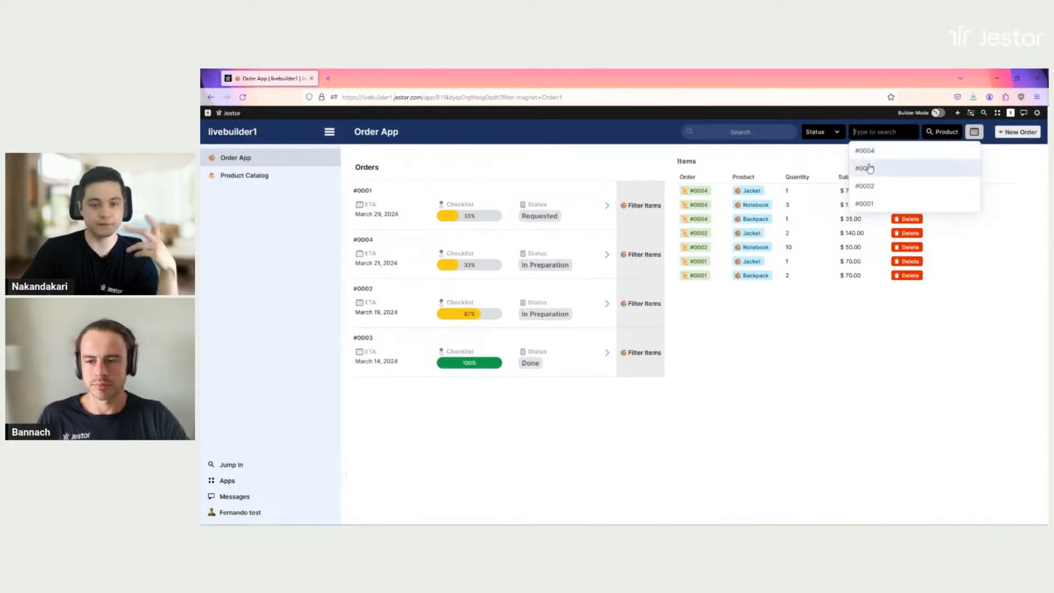
pyautogui.click(883, 157)
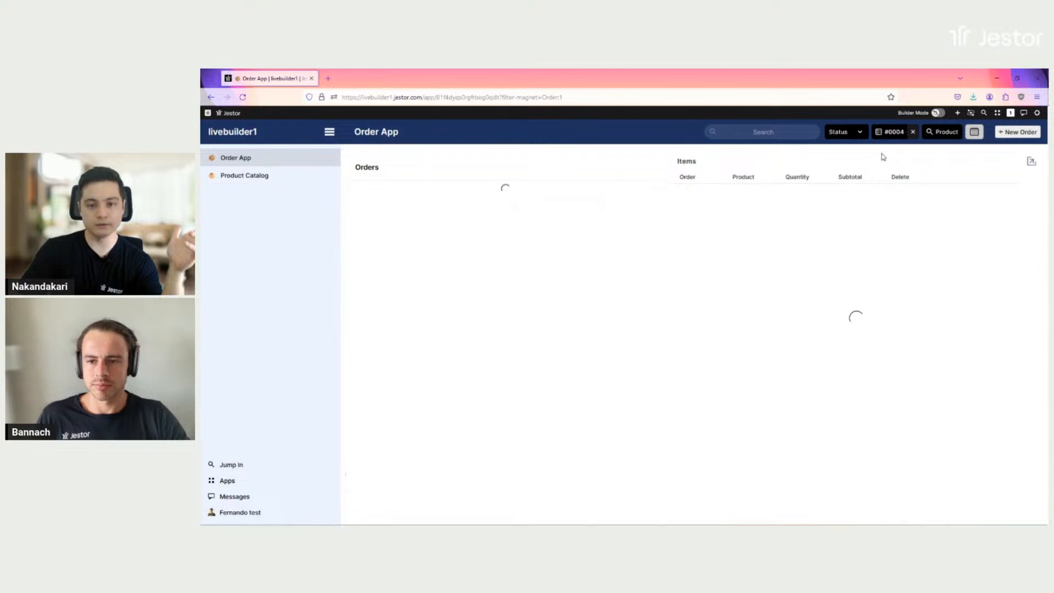
pyautogui.click(912, 131)
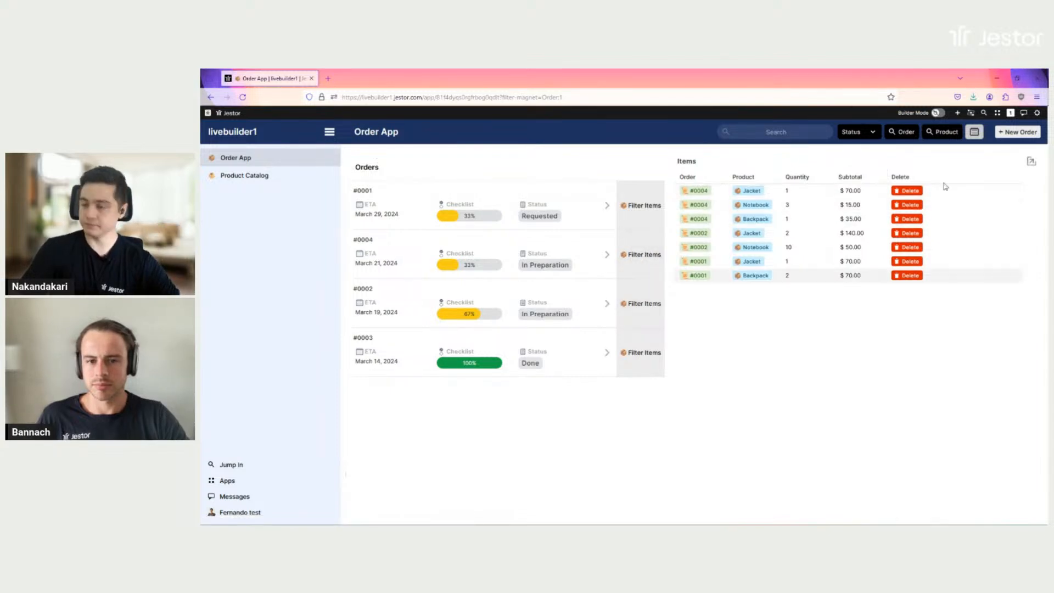
# Step: Filter the items by the product Notebook, and clear the product filter
pyautogui.click(946, 132)
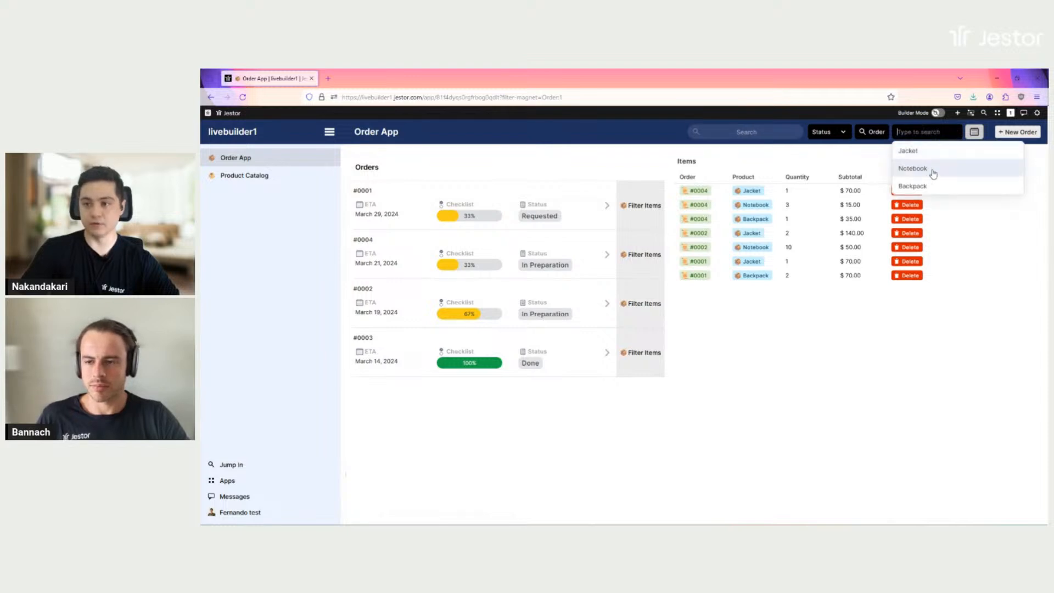
pyautogui.click(914, 170)
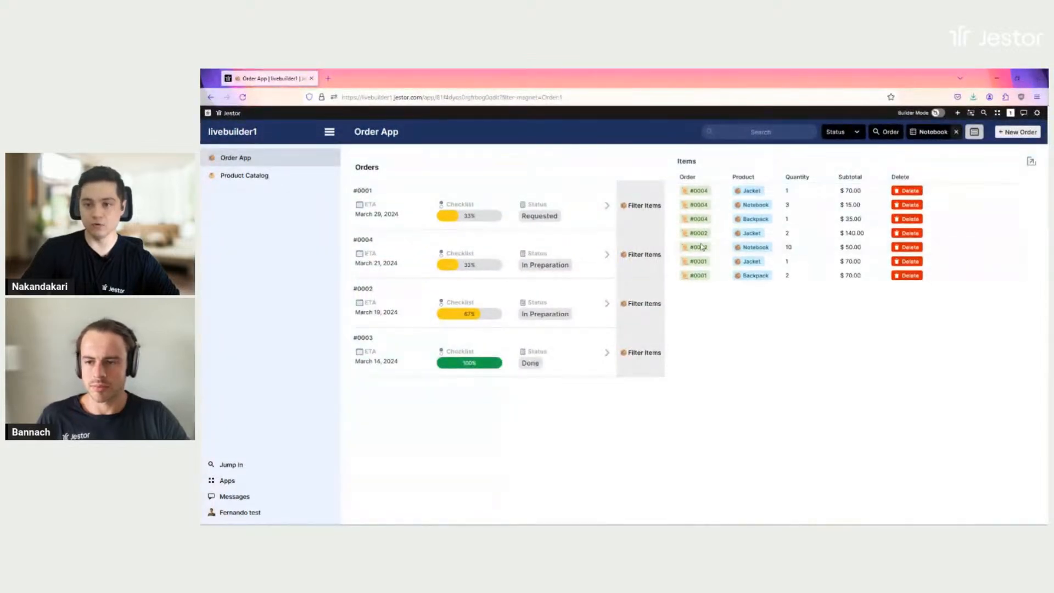
pyautogui.click(956, 131)
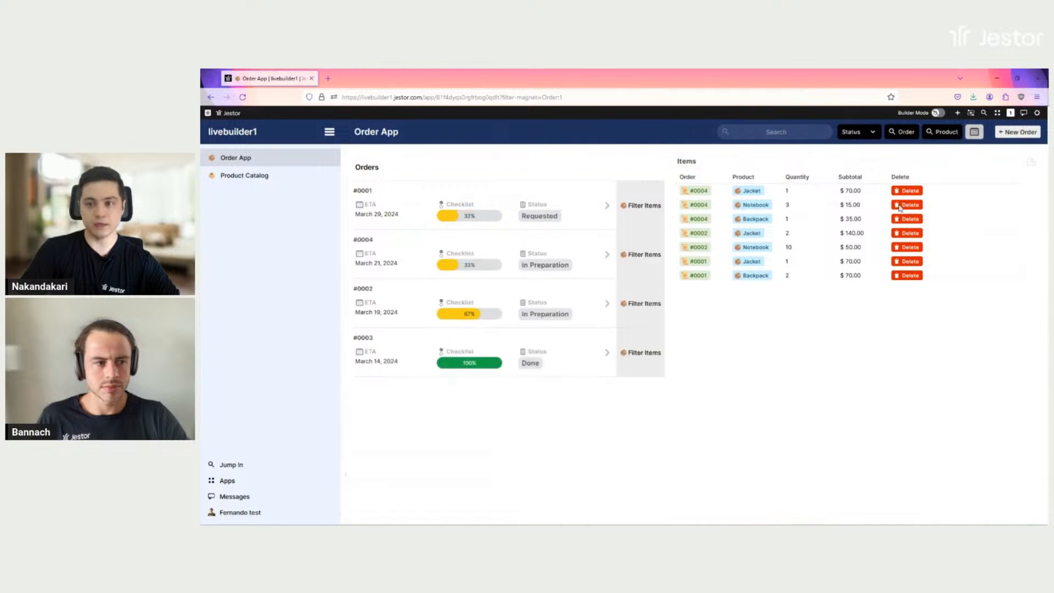
# Step: Filter the orders by the date interval from 03/18/2024 to 03/22/2024, and dismiss the interval picker
pyautogui.click(976, 133)
pyautogui.click(914, 191)
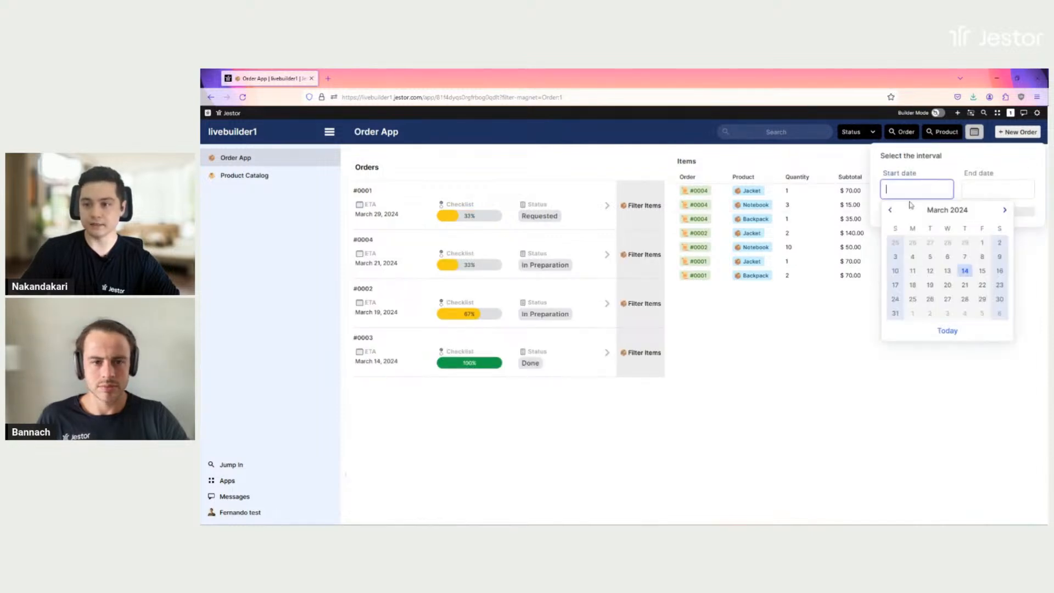
pyautogui.click(913, 285)
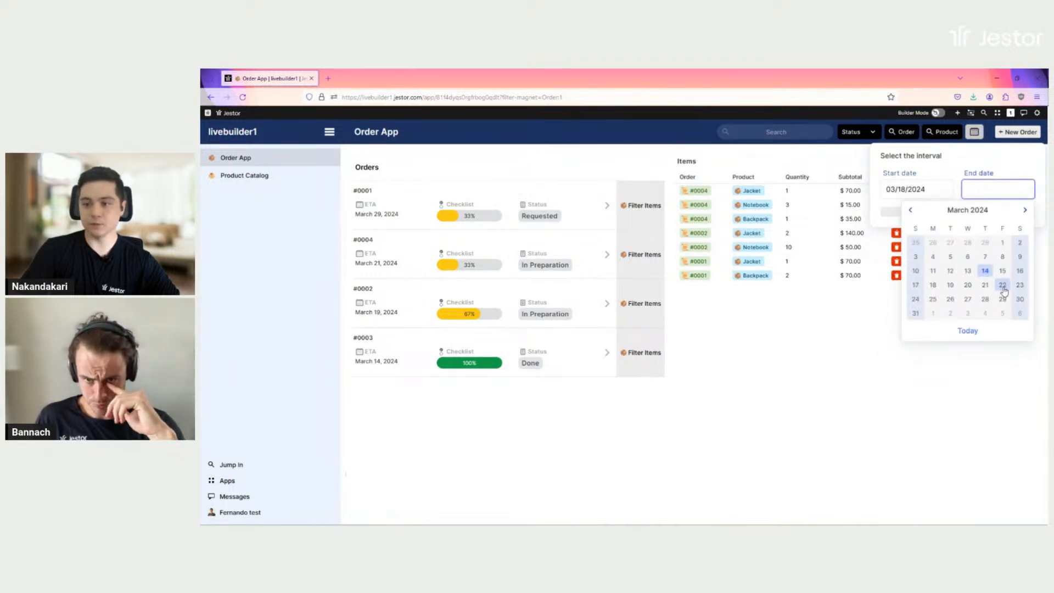
pyautogui.click(1002, 285)
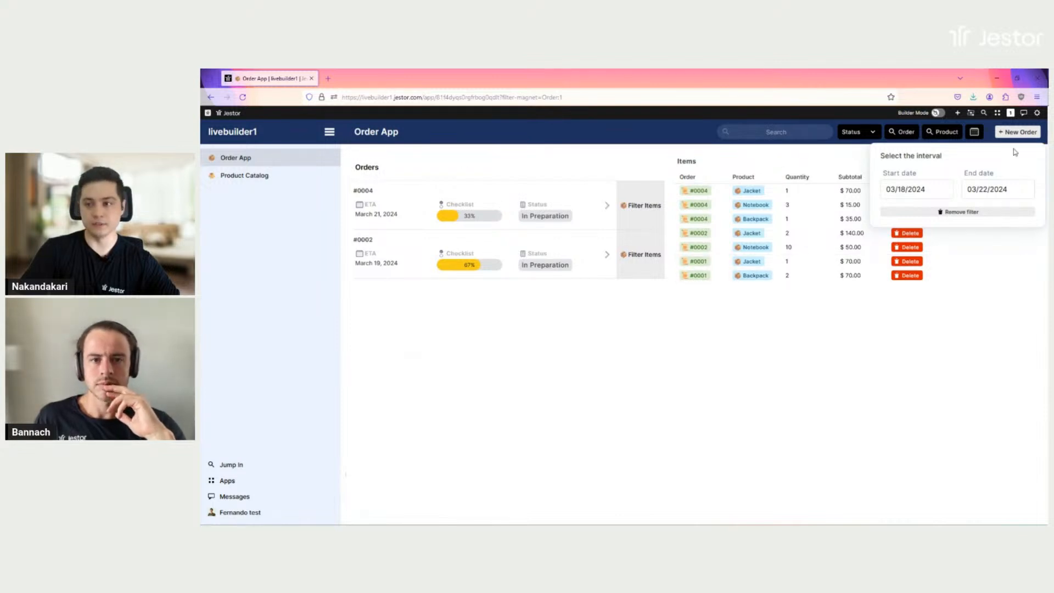
pyautogui.click(982, 135)
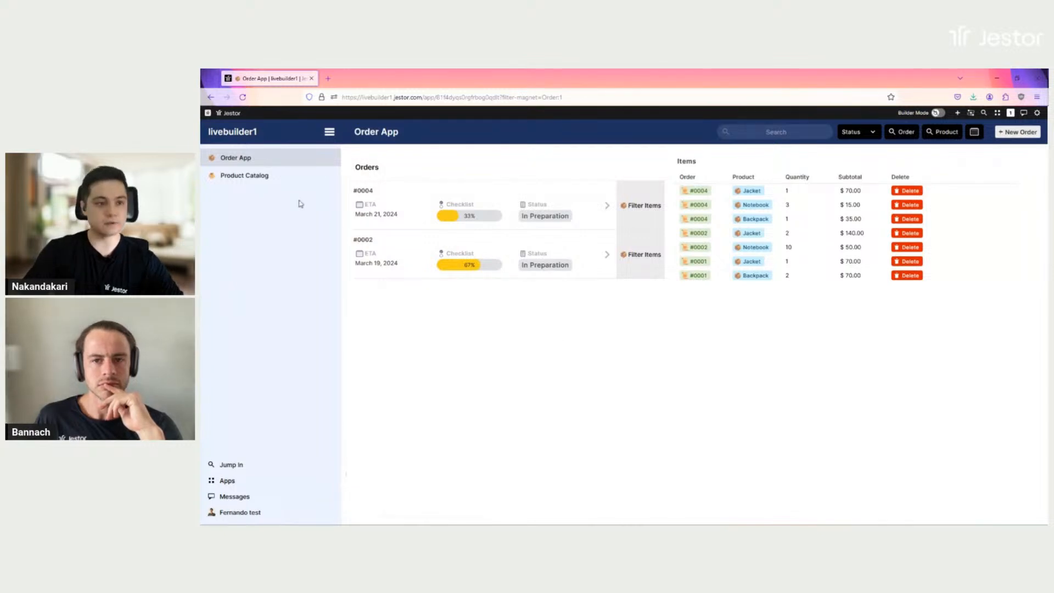
# Step: Go to the Product Catalog page and filter the products by the tag Office
pyautogui.click(268, 181)
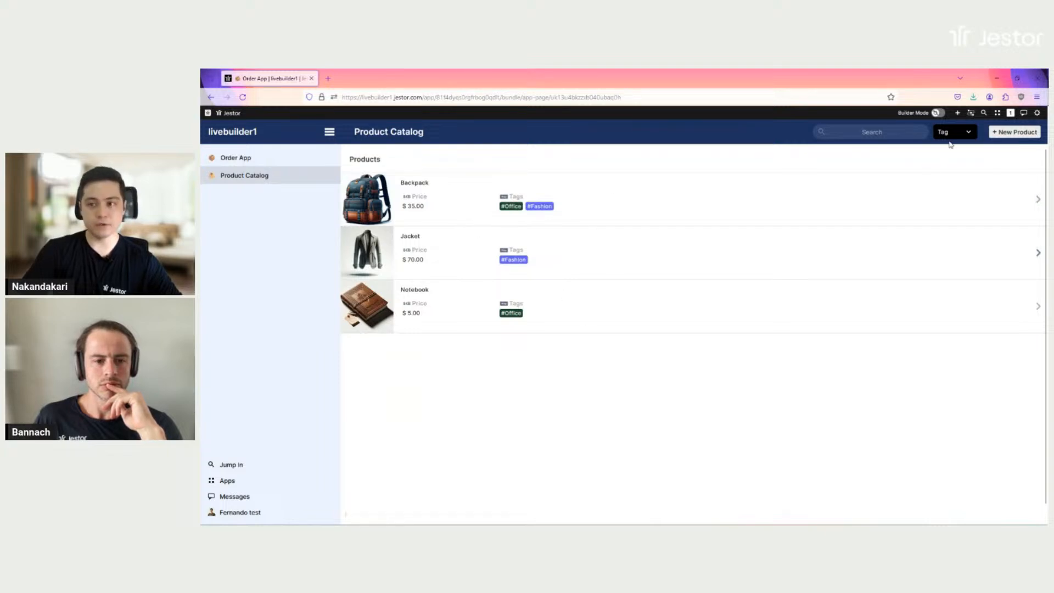
pyautogui.click(957, 137)
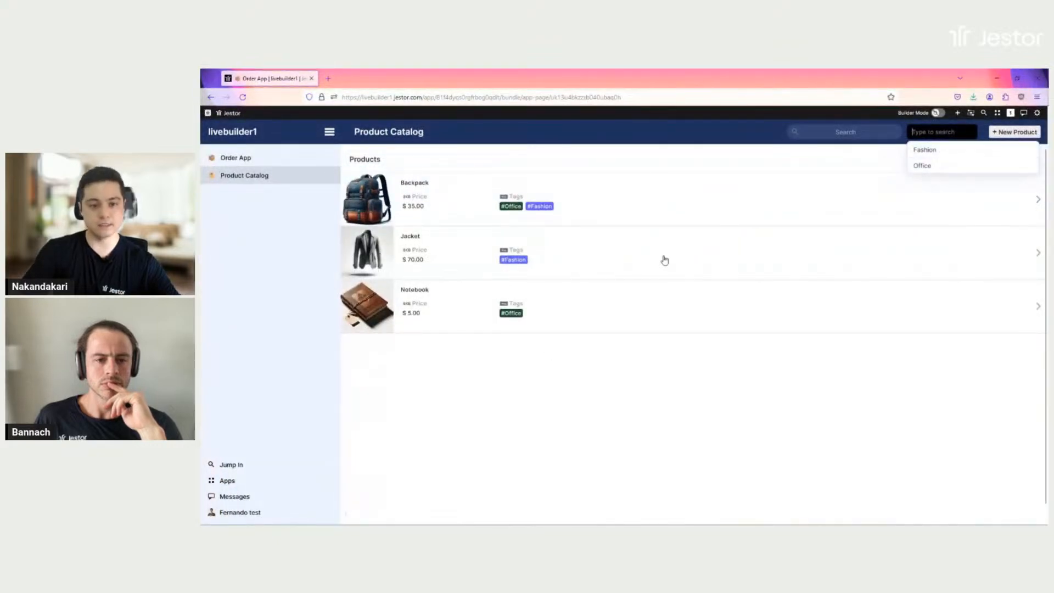
pyautogui.click(960, 169)
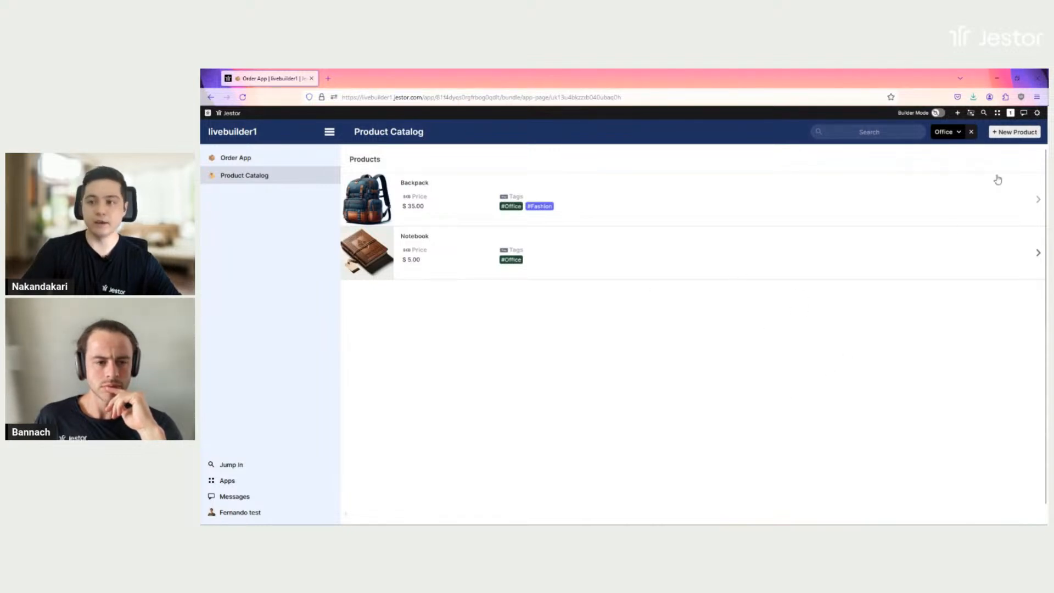
# Step: View the blank New Product form and the Backpack's product info, closing each one without changes
pyautogui.click(1010, 132)
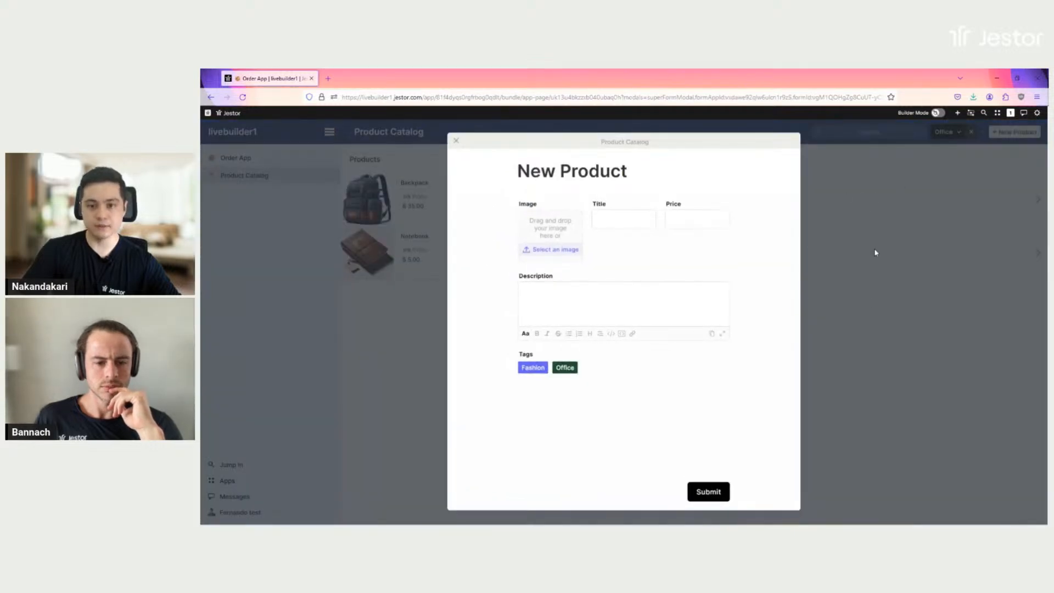
pyautogui.click(859, 316)
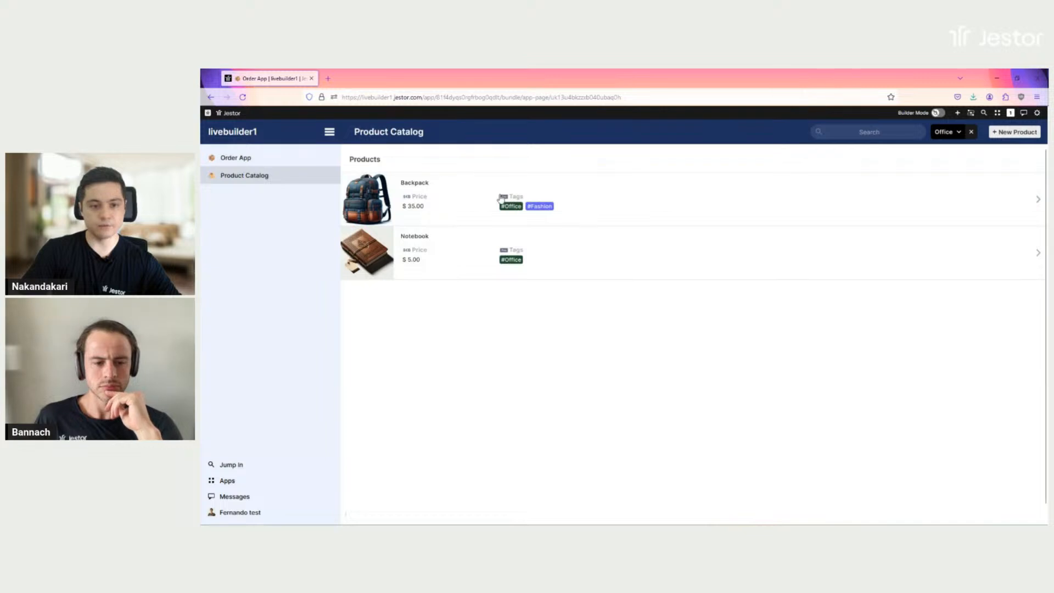
pyautogui.click(454, 194)
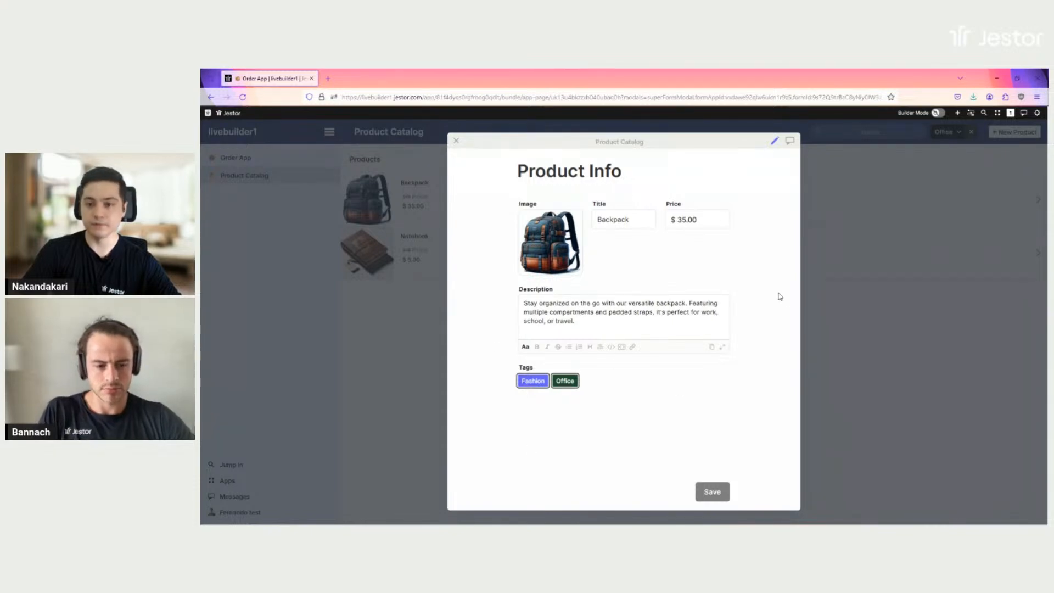
pyautogui.click(830, 267)
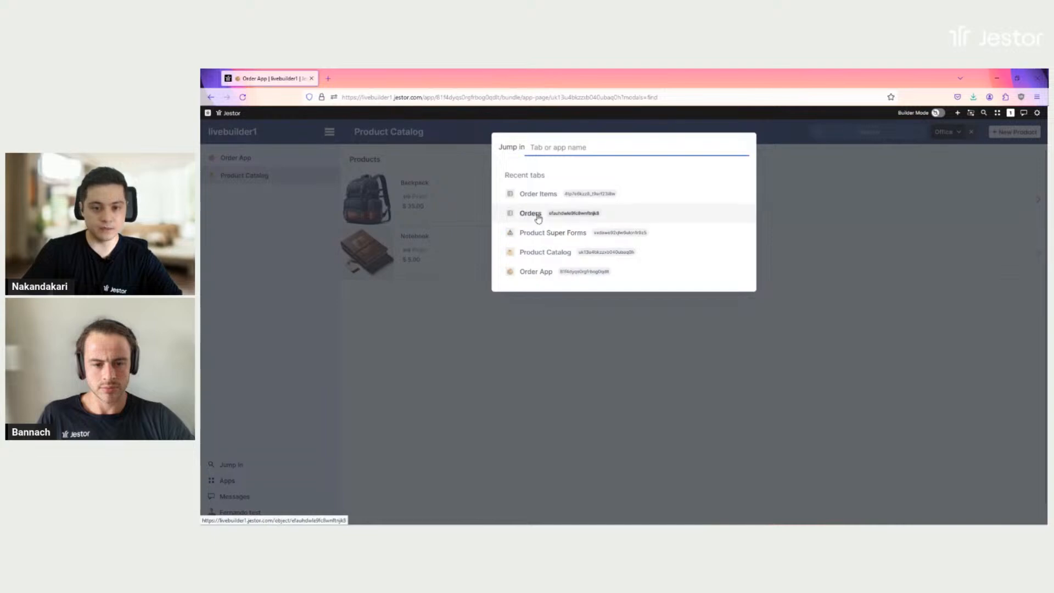
# Step: Use Jump in to open the Orders, Order Items and Product Catalog tables in separate browser tabs, searching "cata" for the catalog
pyautogui.middleClick(537, 215)
pyautogui.middleClick(548, 195)
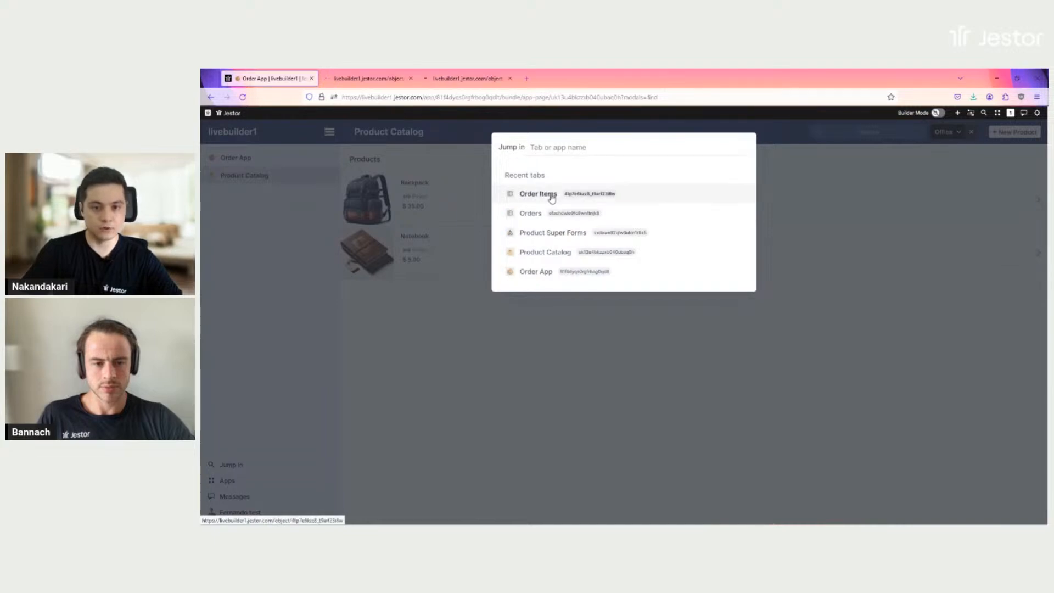
pyautogui.click(571, 144)
pyautogui.write('cata')
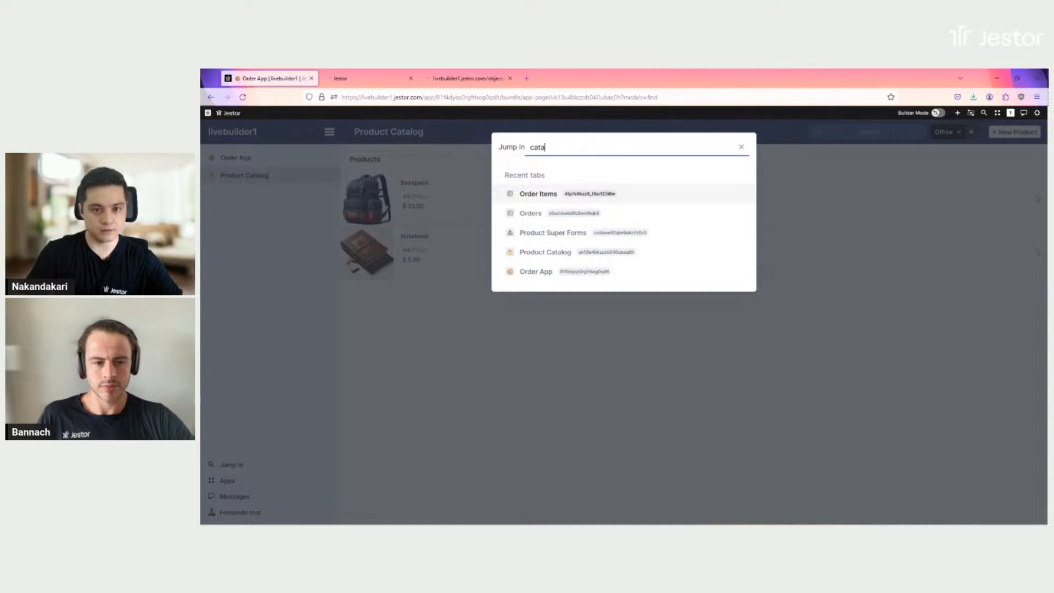
pyautogui.middleClick(554, 196)
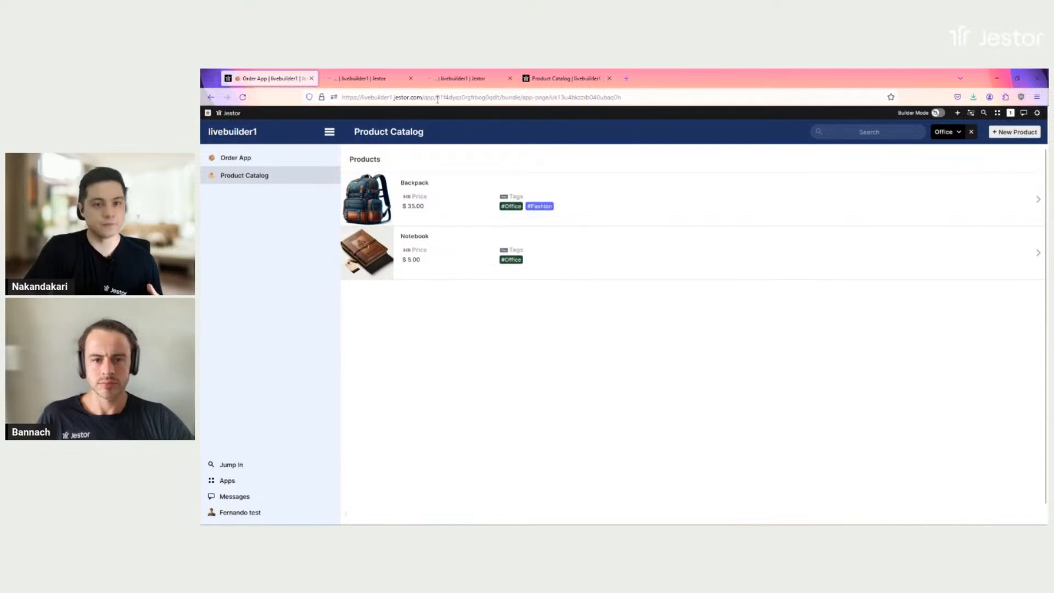
# Step: Examine the Orders table's fields, and move the Product Catalog browser tab ahead of Order Items
pyautogui.click(357, 85)
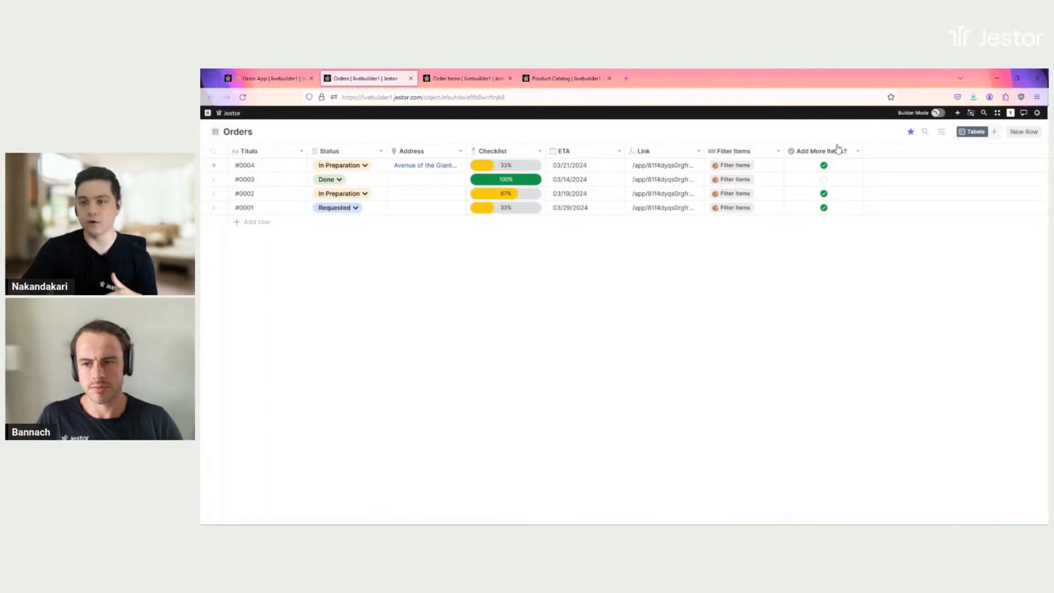
pyautogui.click(462, 78)
pyautogui.moveTo(566, 78); pyautogui.dragTo(460, 79)
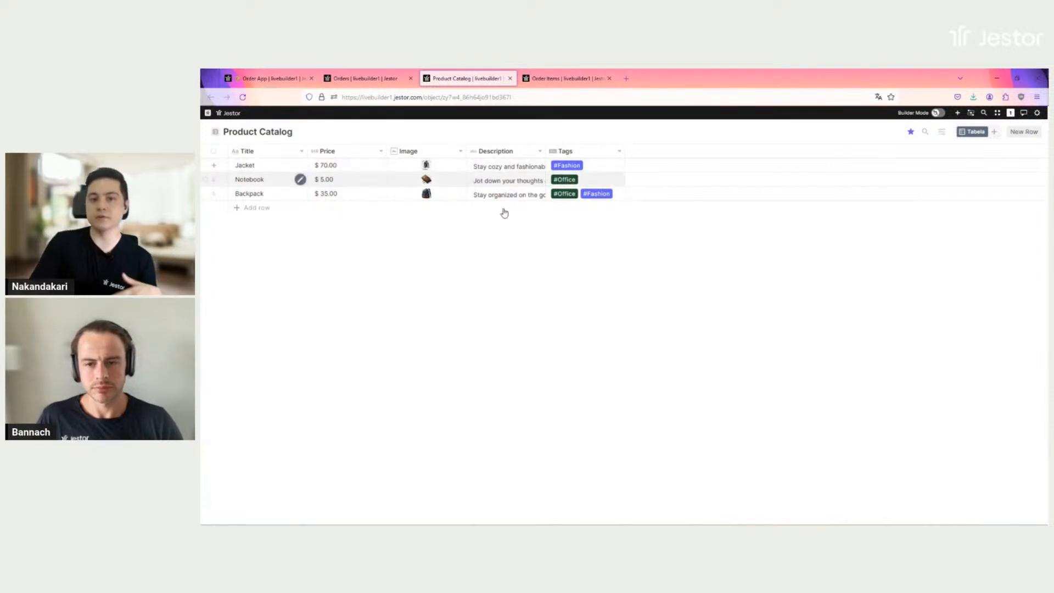
# Step: View the Jacket's full description and its tag options in the Product Catalog table, leaving both unchanged
pyautogui.click(493, 167)
pyautogui.click(778, 403)
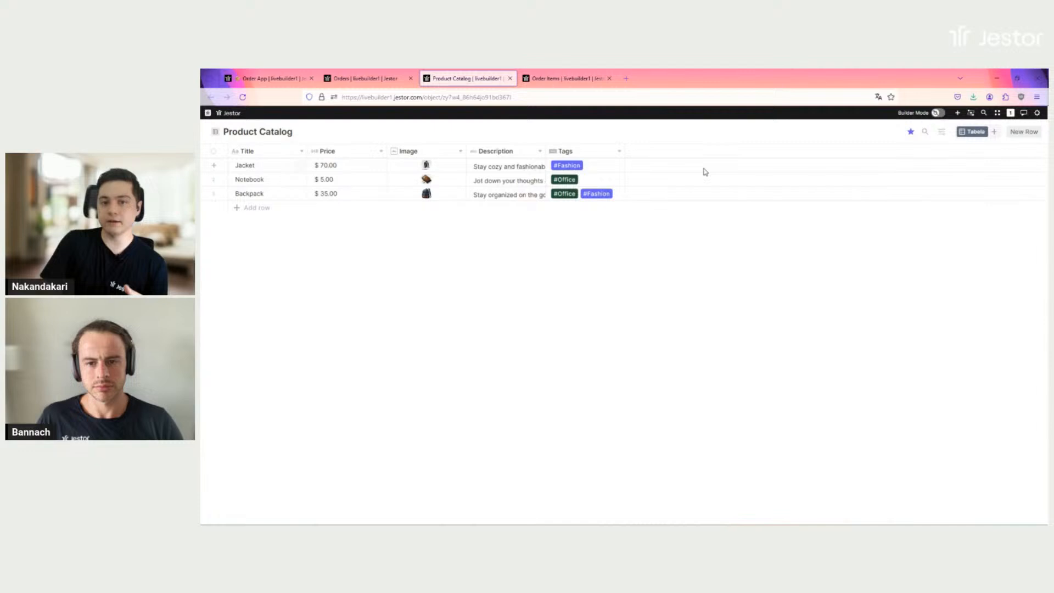
pyautogui.click(601, 172)
pyautogui.click(878, 330)
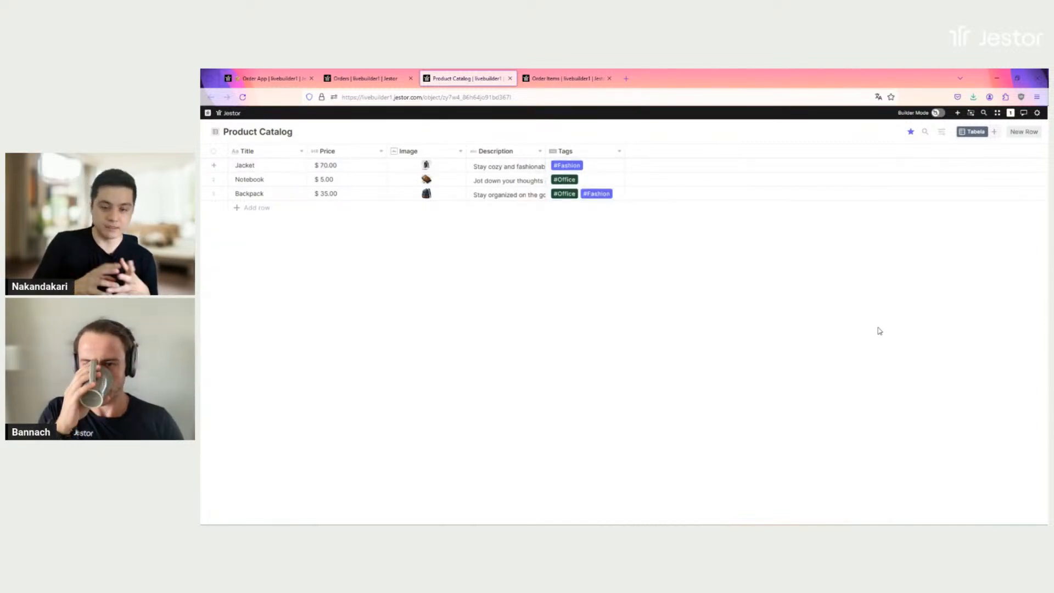
# Step: Compare the Order Items, Orders and Product Catalog tables to review how their records are linked
pyautogui.click(570, 84)
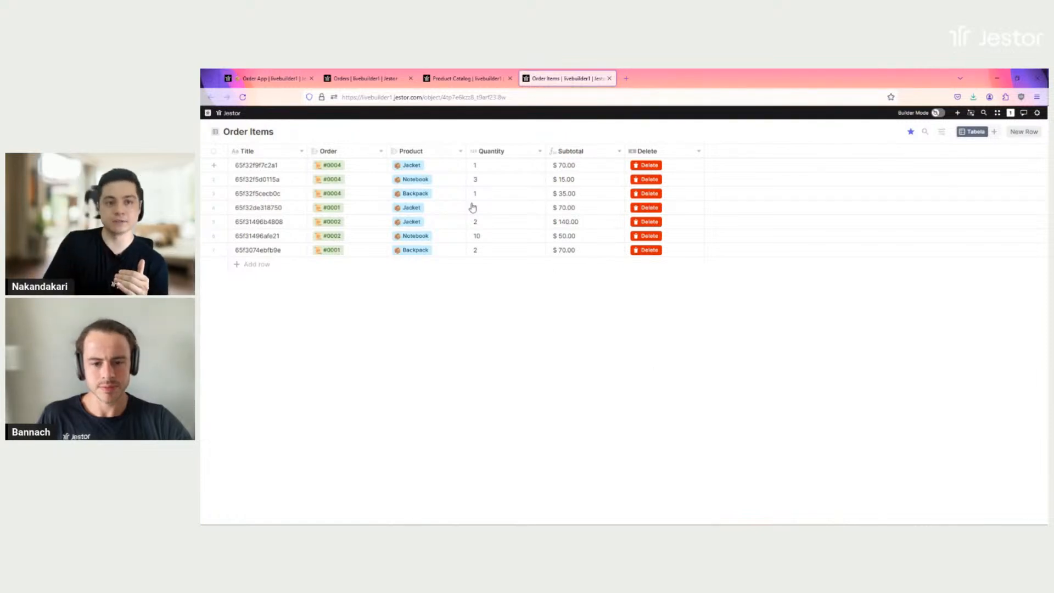
pyautogui.click(360, 86)
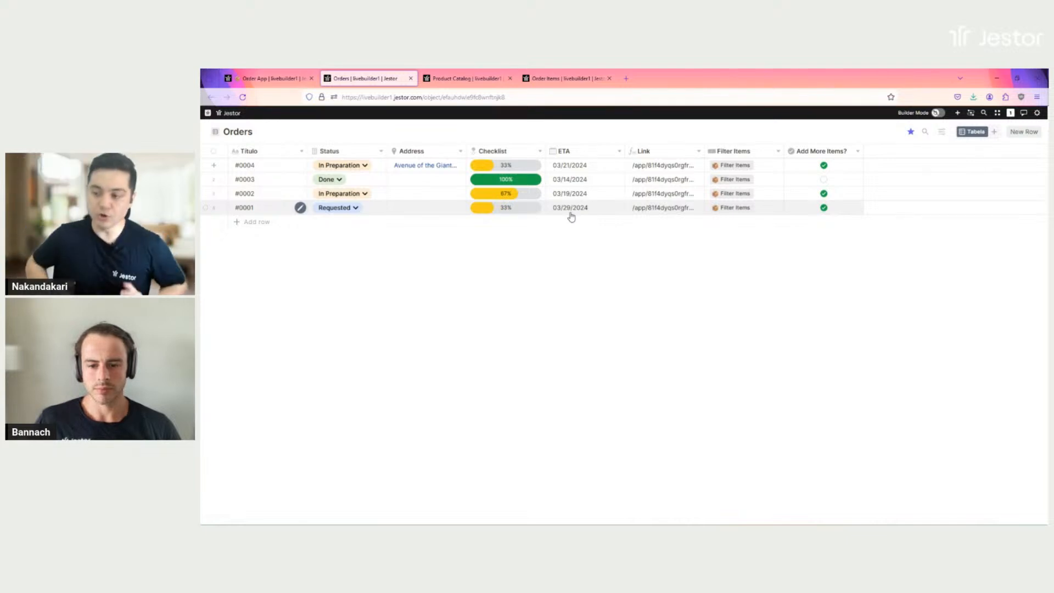
pyautogui.click(586, 81)
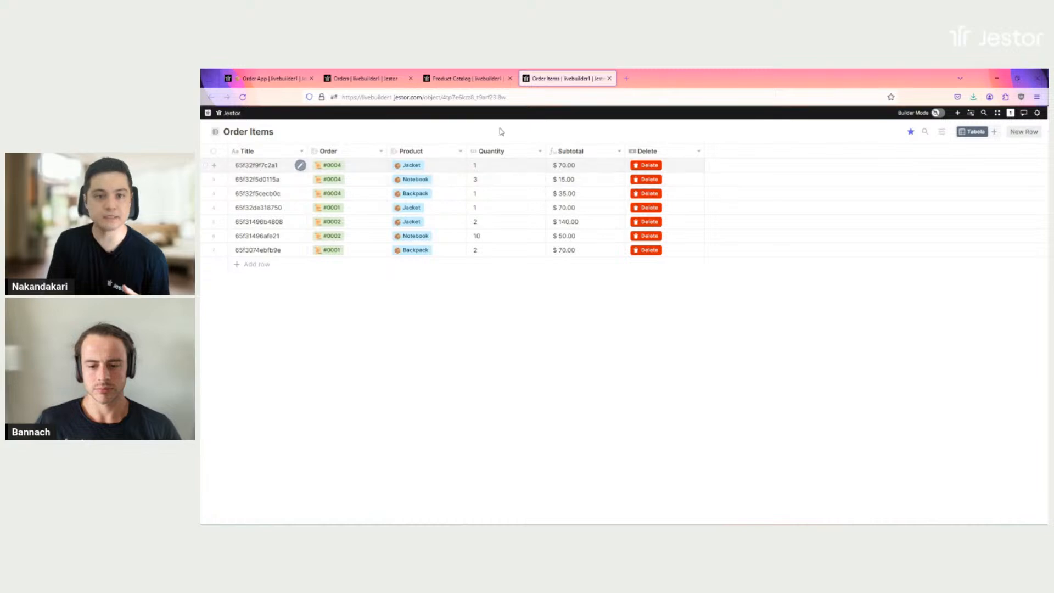
pyautogui.click(468, 78)
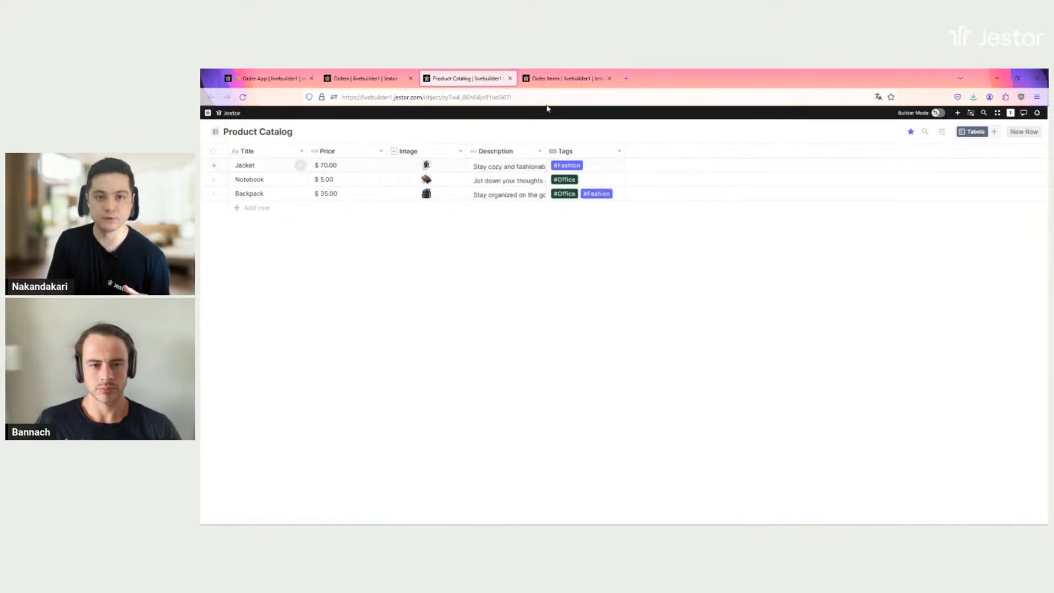
pyautogui.click(556, 80)
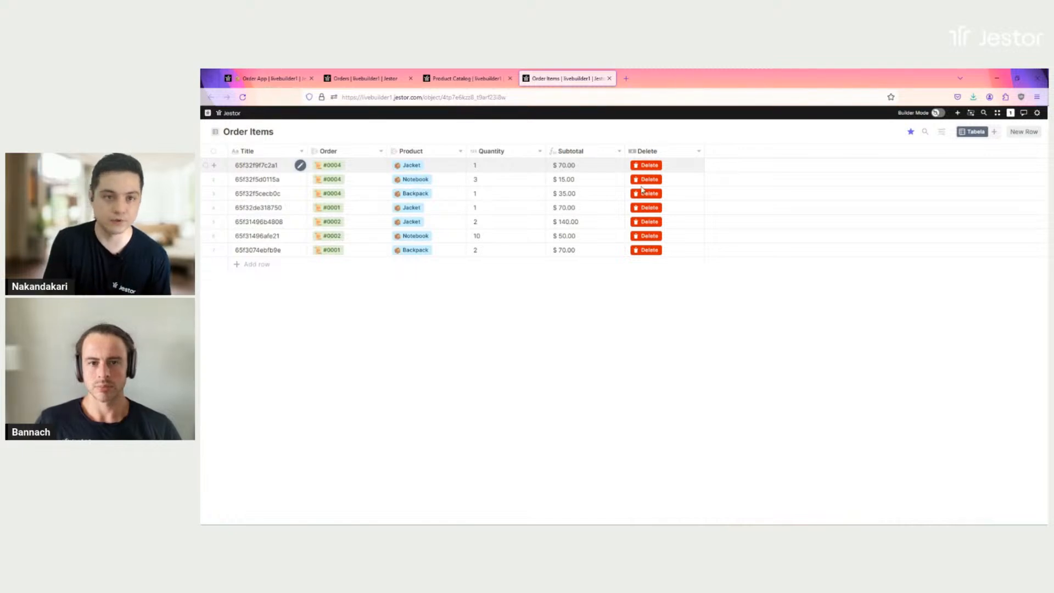
# Step: Turn on Builder Mode in the Orders table and examine the Status field's options, closing its settings without changes
pyautogui.click(349, 85)
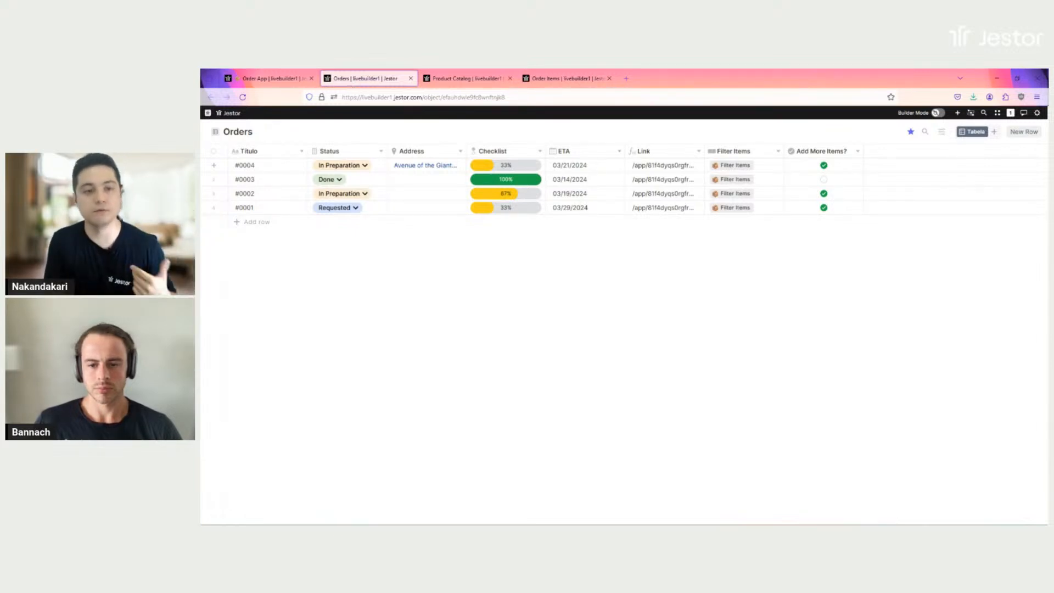
pyautogui.click(340, 153)
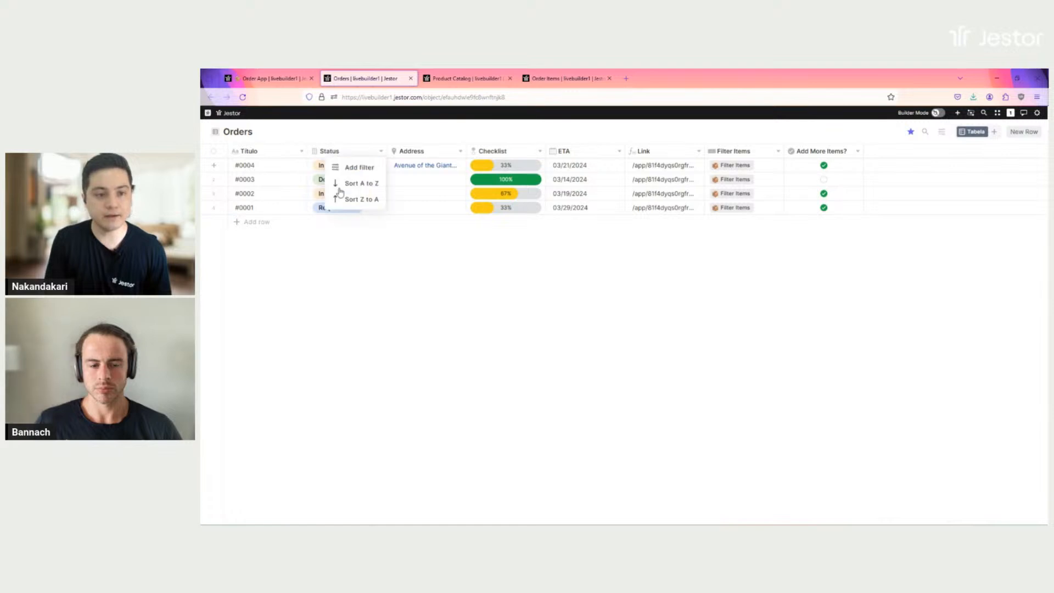
pyautogui.click(937, 114)
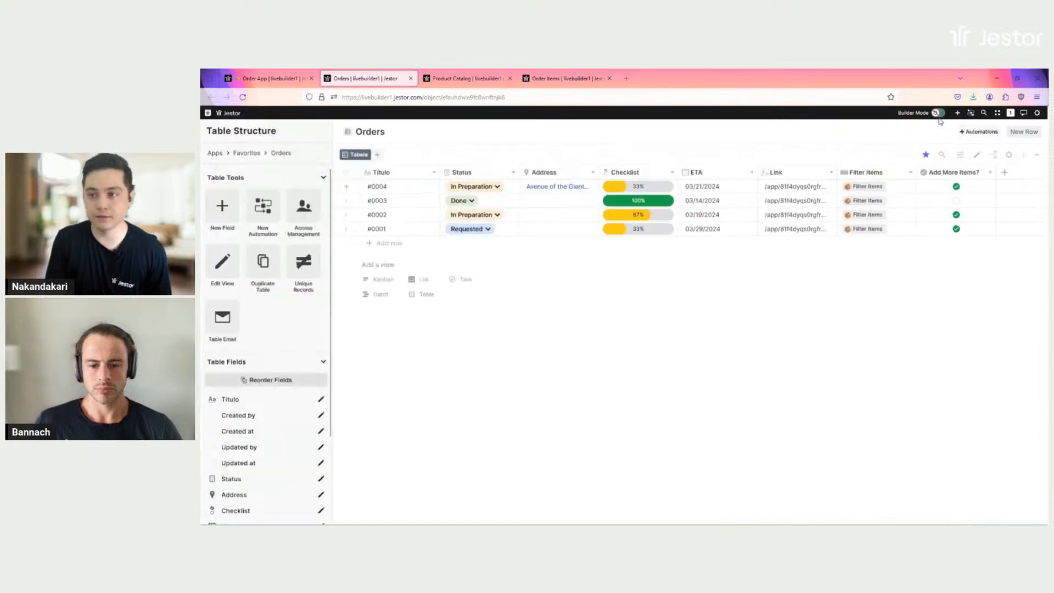
pyautogui.click(483, 174)
pyautogui.click(482, 220)
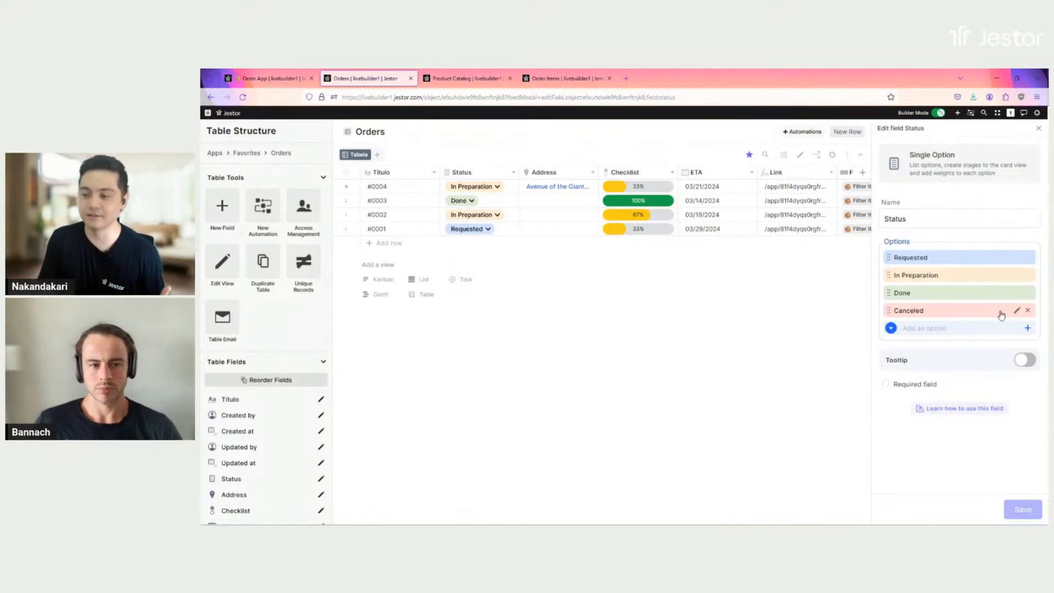
pyautogui.click(1039, 129)
# Step: Examine the settings of the Address field and the Checklist field's repeated items, closing each without changes
pyautogui.click(580, 173)
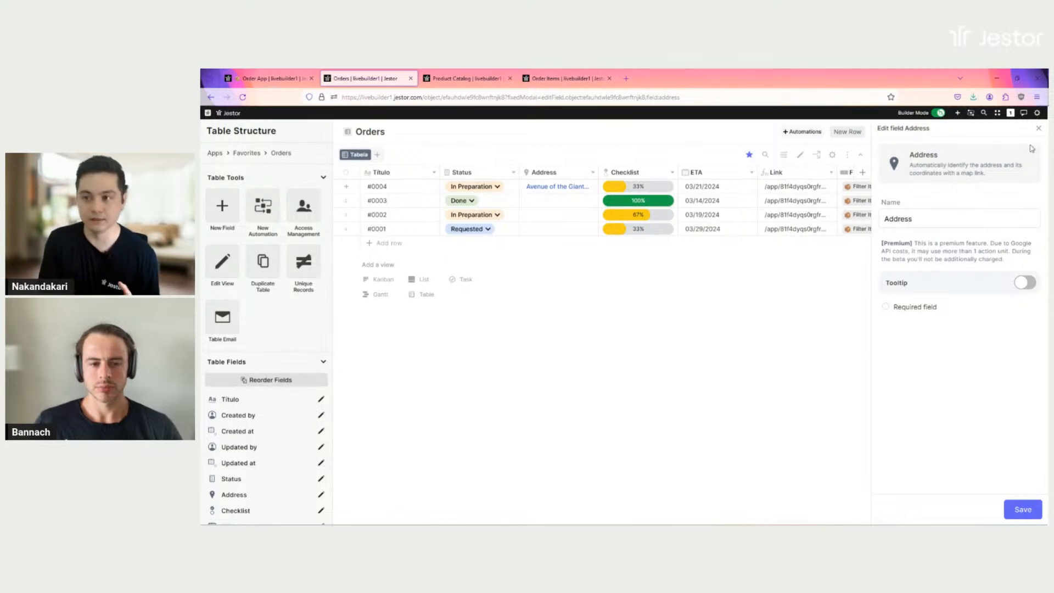
pyautogui.click(1039, 128)
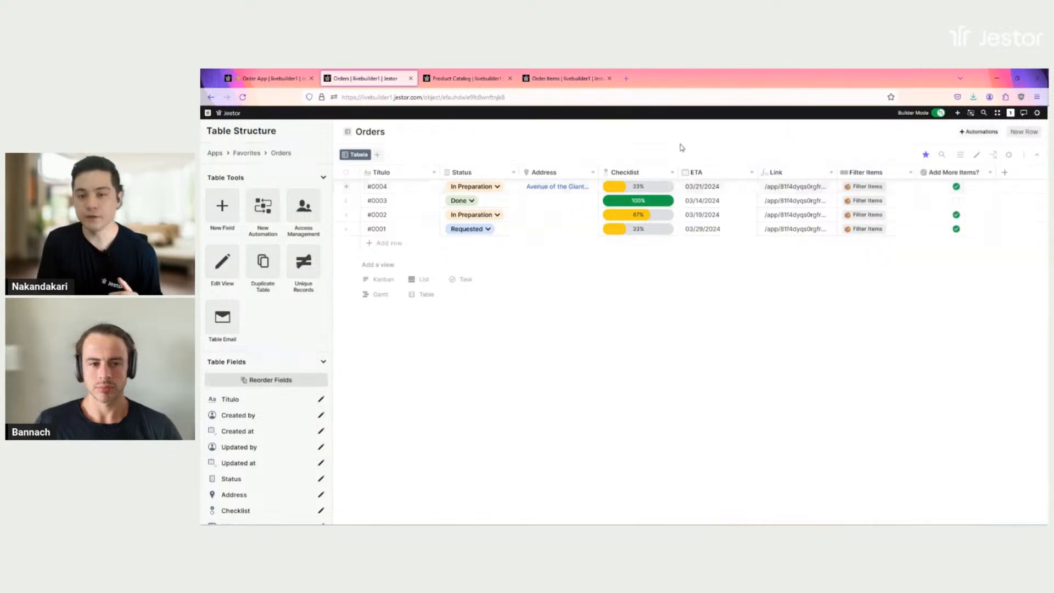
pyautogui.click(646, 172)
pyautogui.click(634, 223)
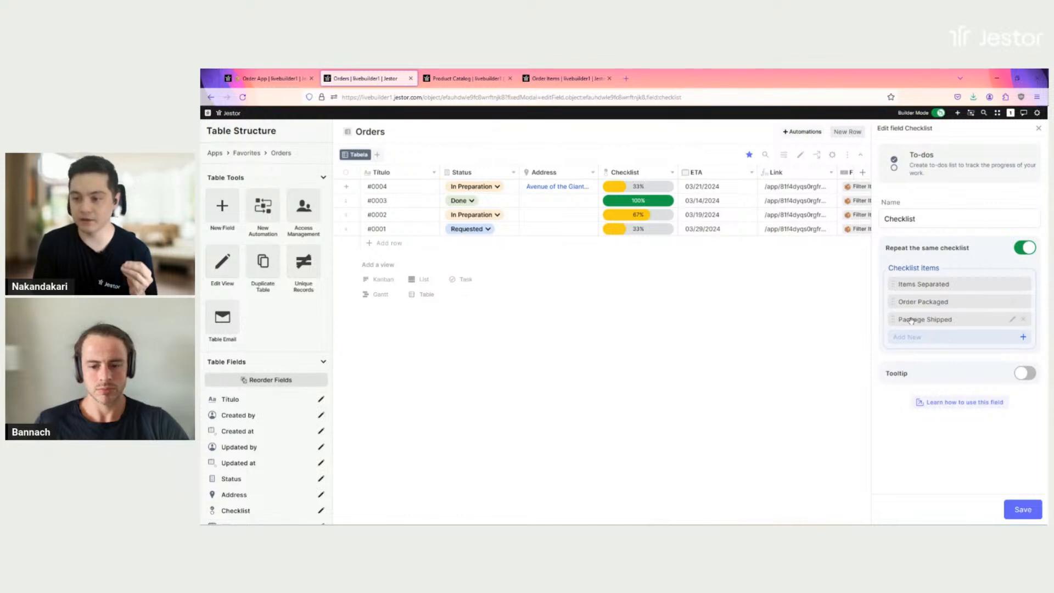
pyautogui.click(952, 338)
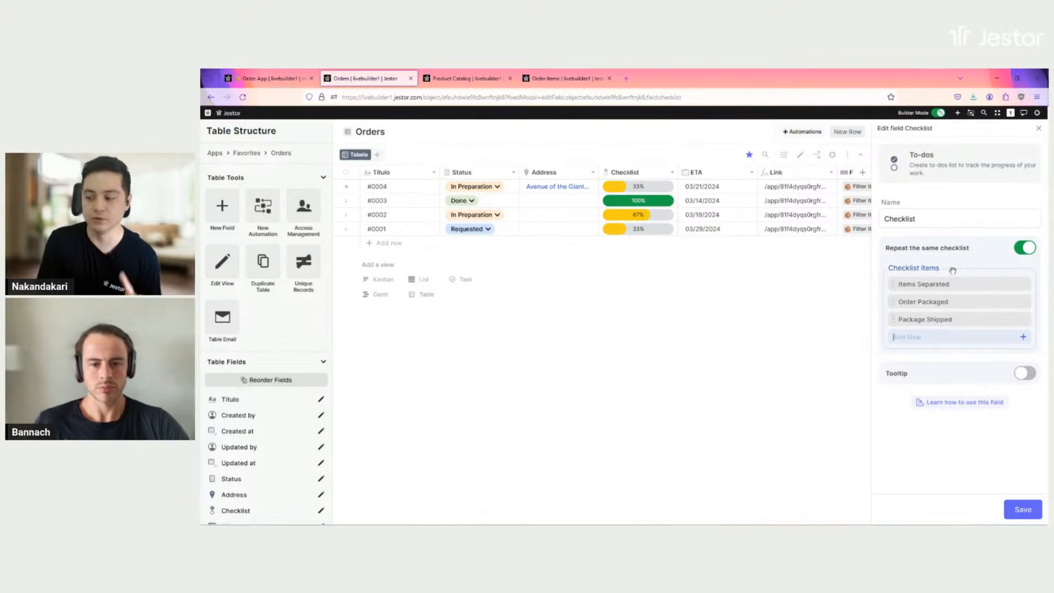
pyautogui.click(1038, 128)
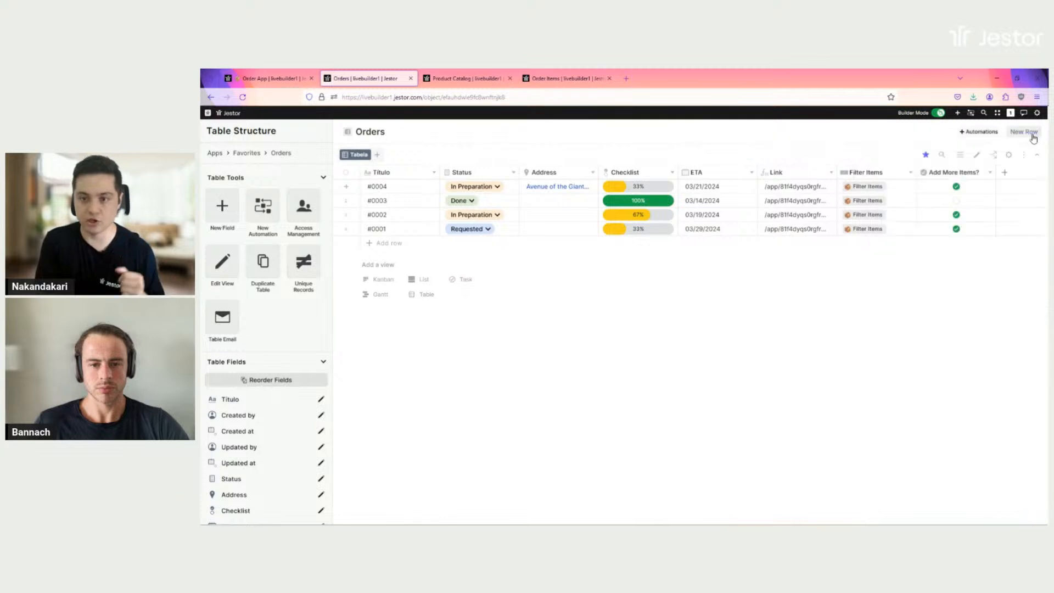
# Step: Examine the ETA field's settings in the Orders table, and close them without changes
pyautogui.click(711, 175)
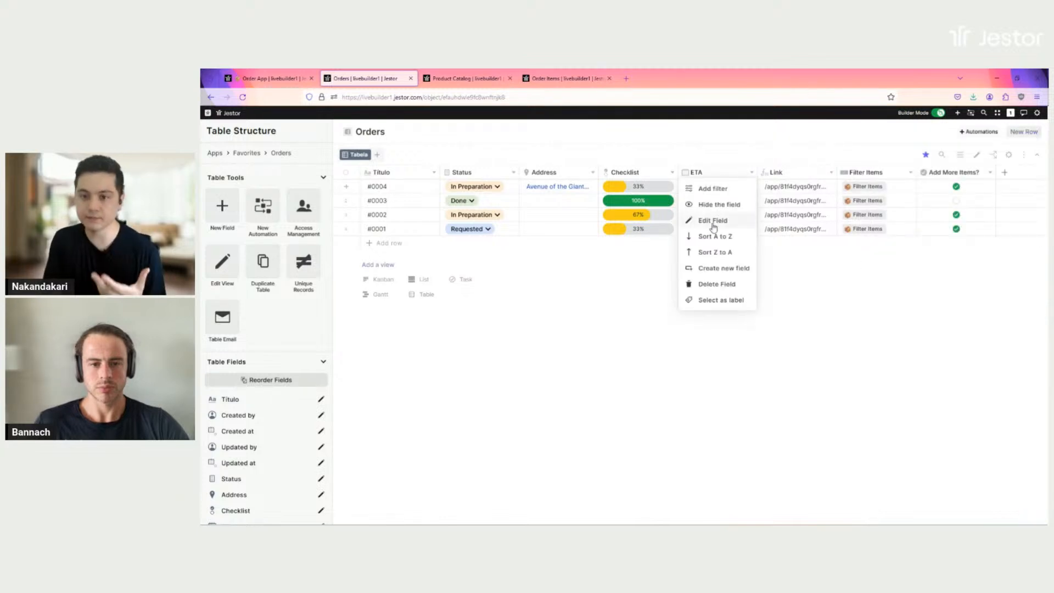
pyautogui.click(713, 223)
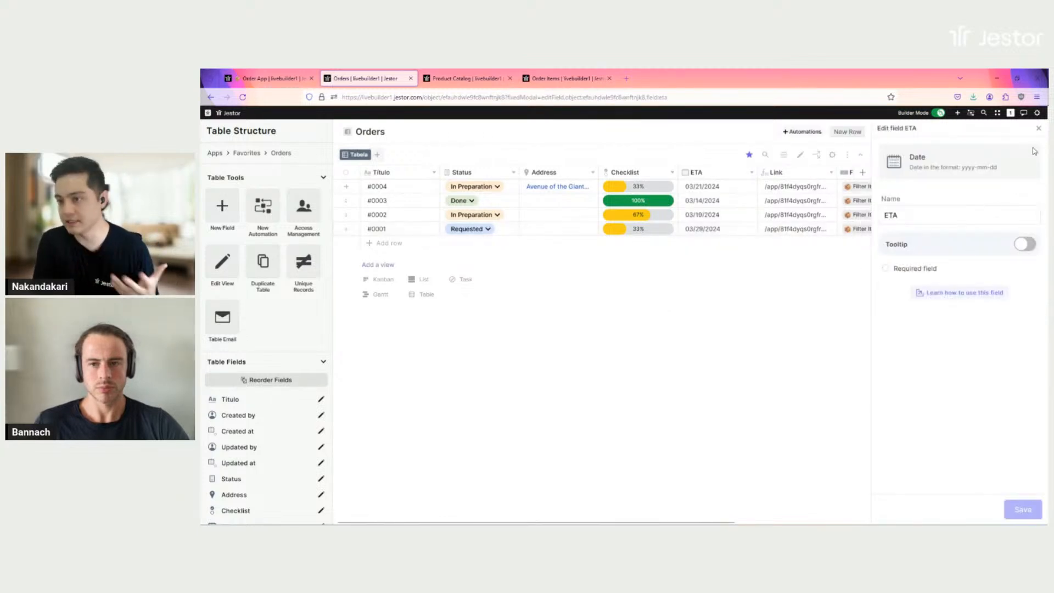
pyautogui.click(1038, 129)
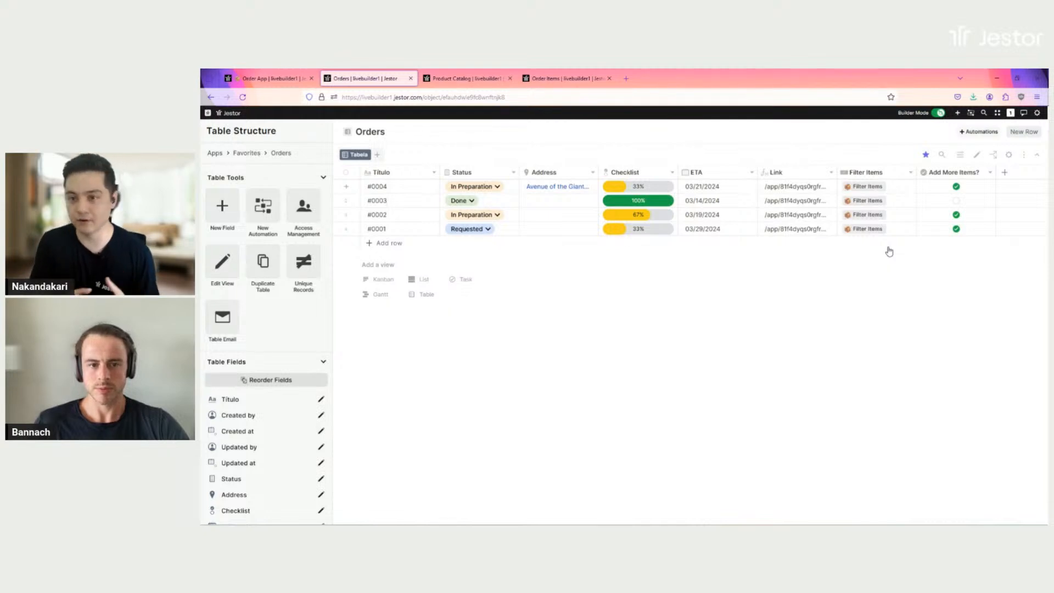
# Step: Examine the Link field's formula and the Filter Items button's settings in the Orders table, closing each without changes
pyautogui.click(826, 172)
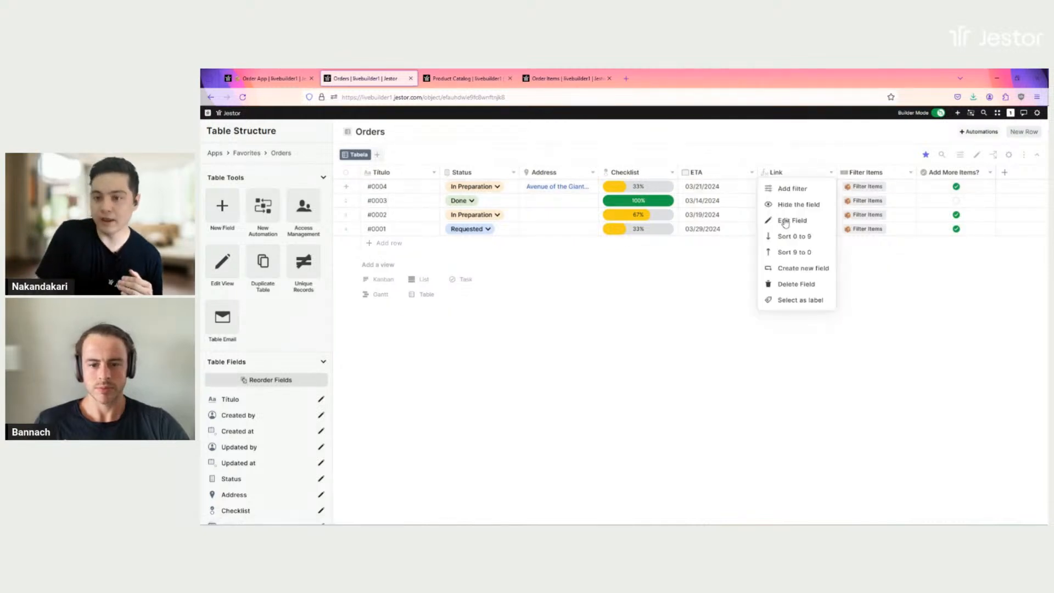
pyautogui.click(786, 221)
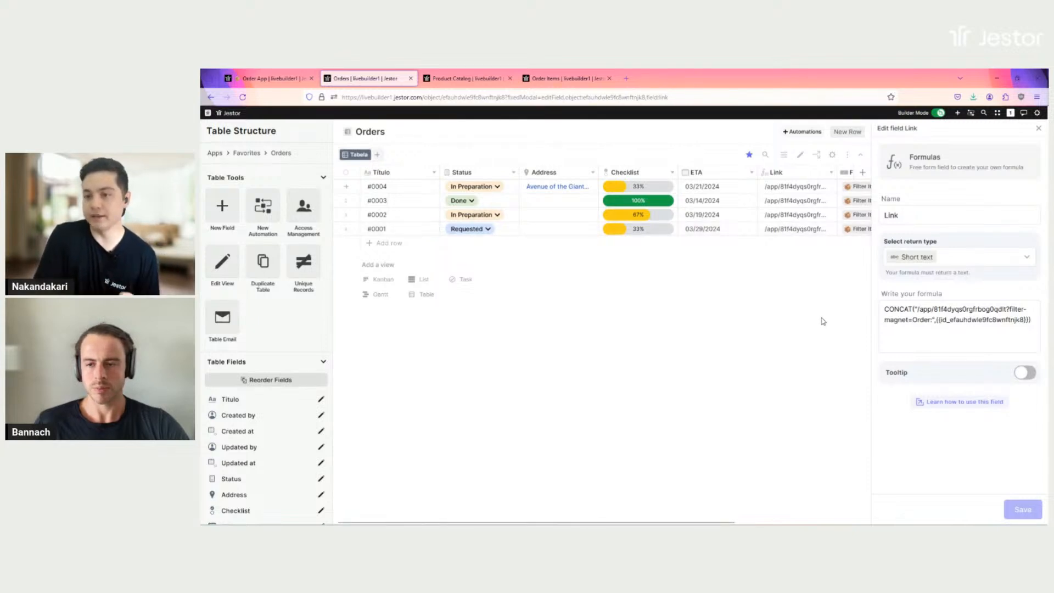
pyautogui.click(1039, 128)
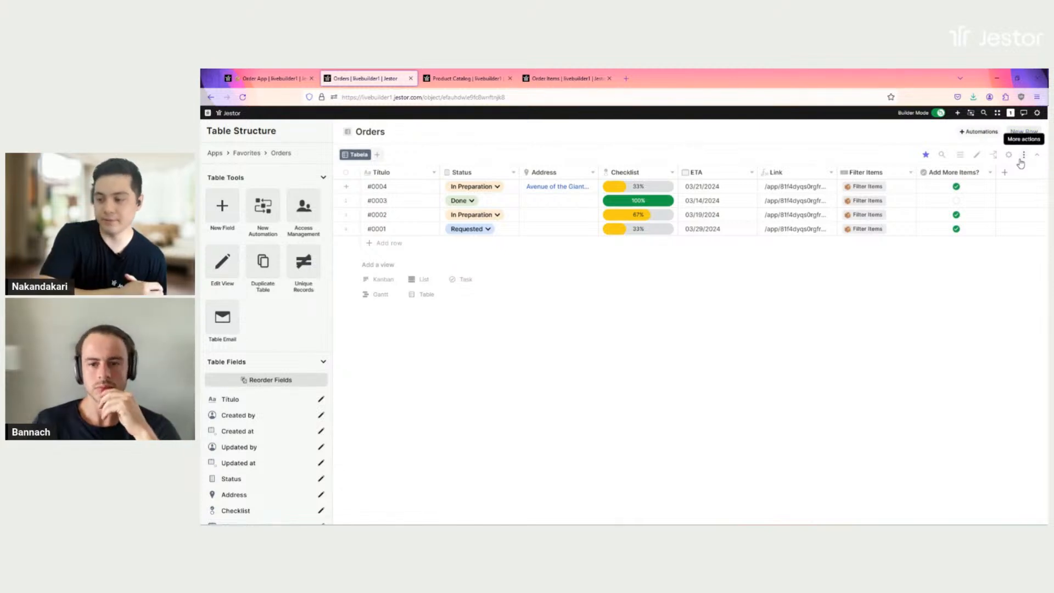
pyautogui.click(880, 175)
pyautogui.click(879, 219)
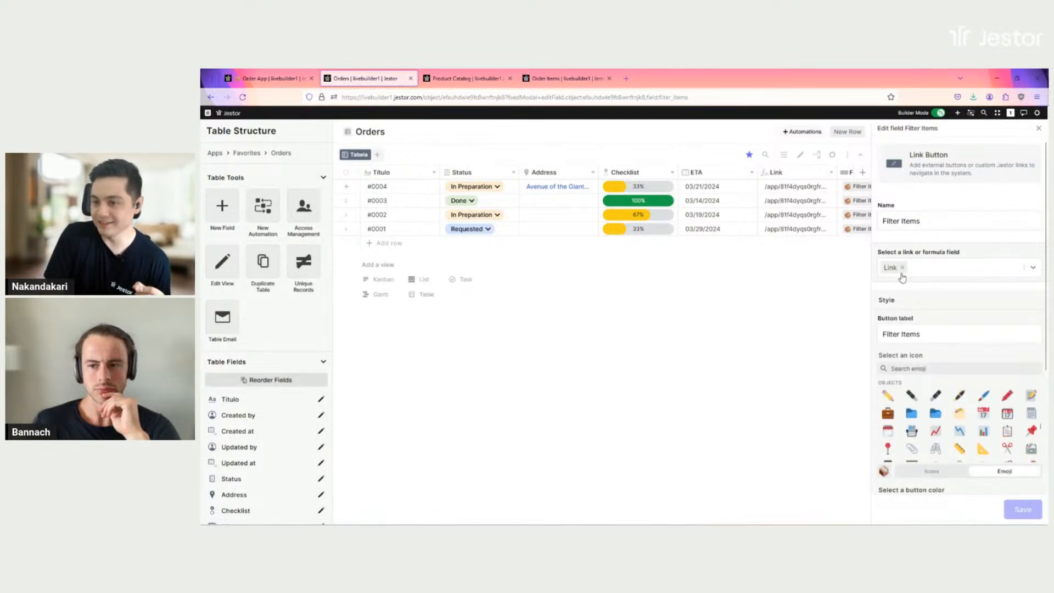
pyautogui.click(1039, 129)
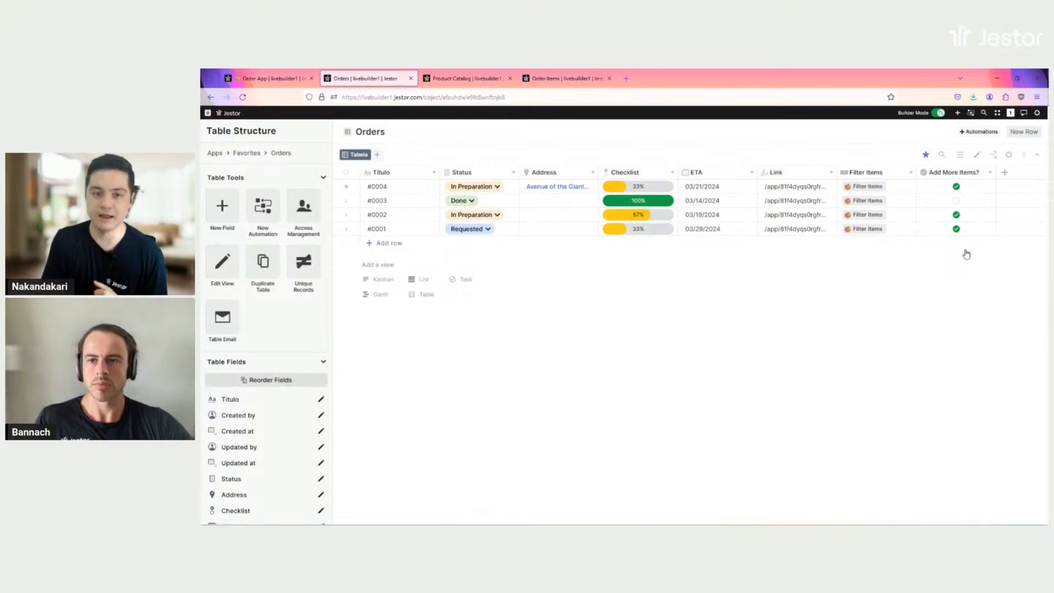
# Step: In the Order App, open the first order and toggle Add More Items? on and off to examine its product and quantity fields
pyautogui.click(262, 80)
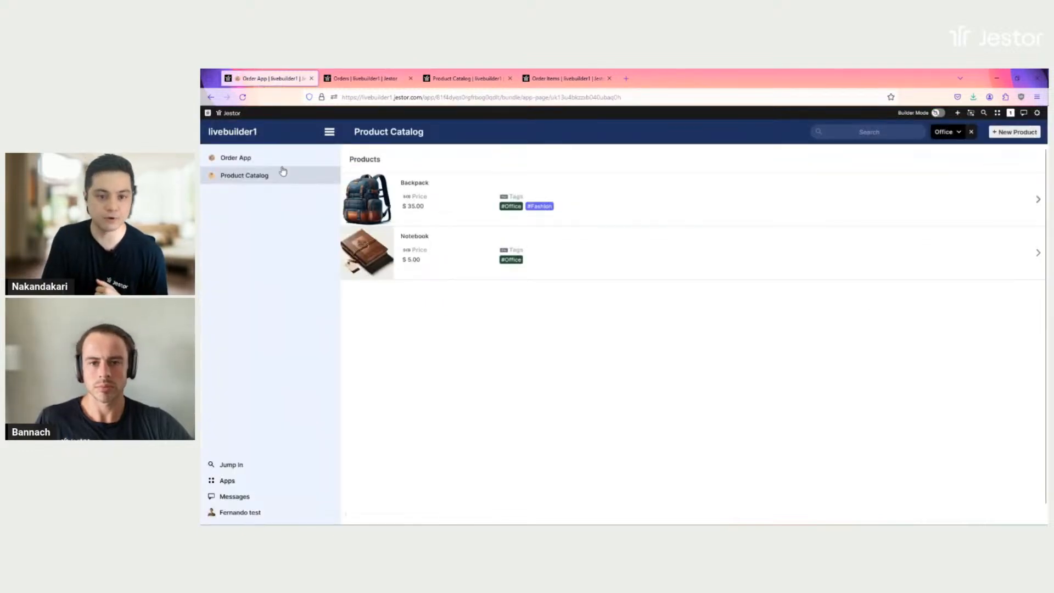
pyautogui.click(266, 158)
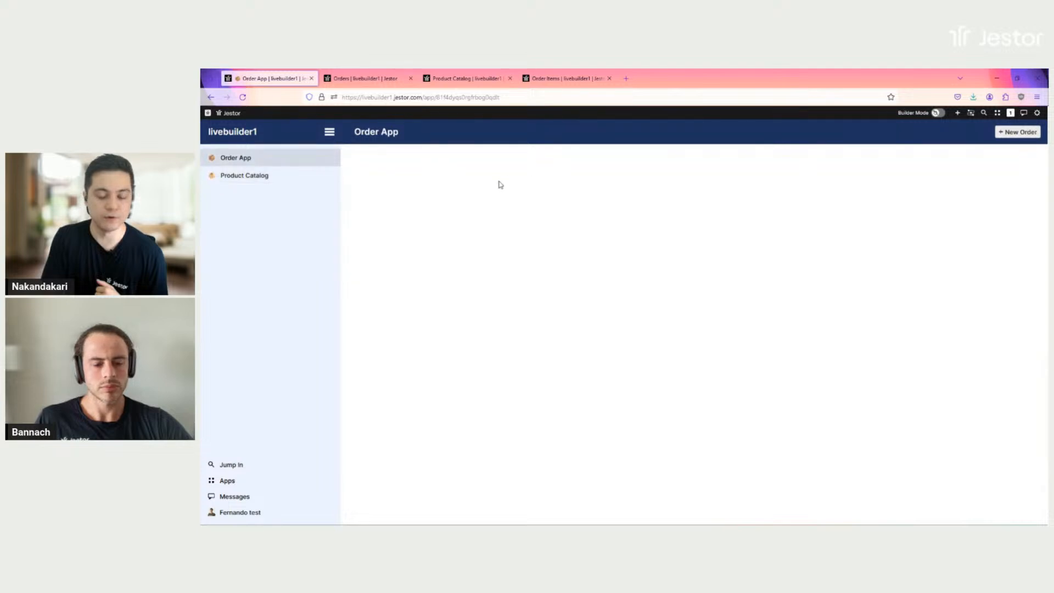
pyautogui.click(473, 224)
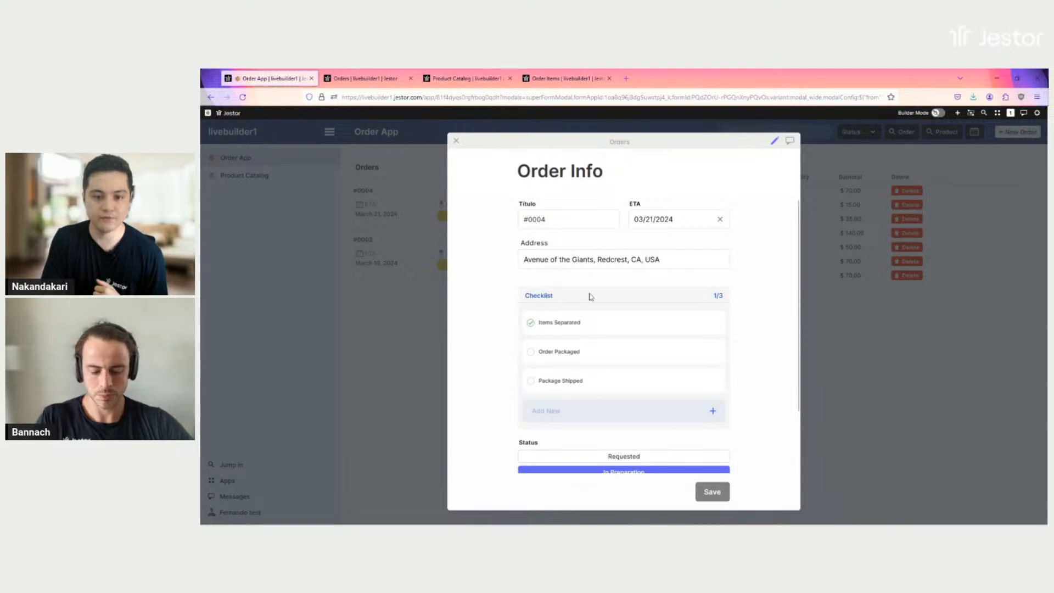
pyautogui.scroll(-2, 748, 268)
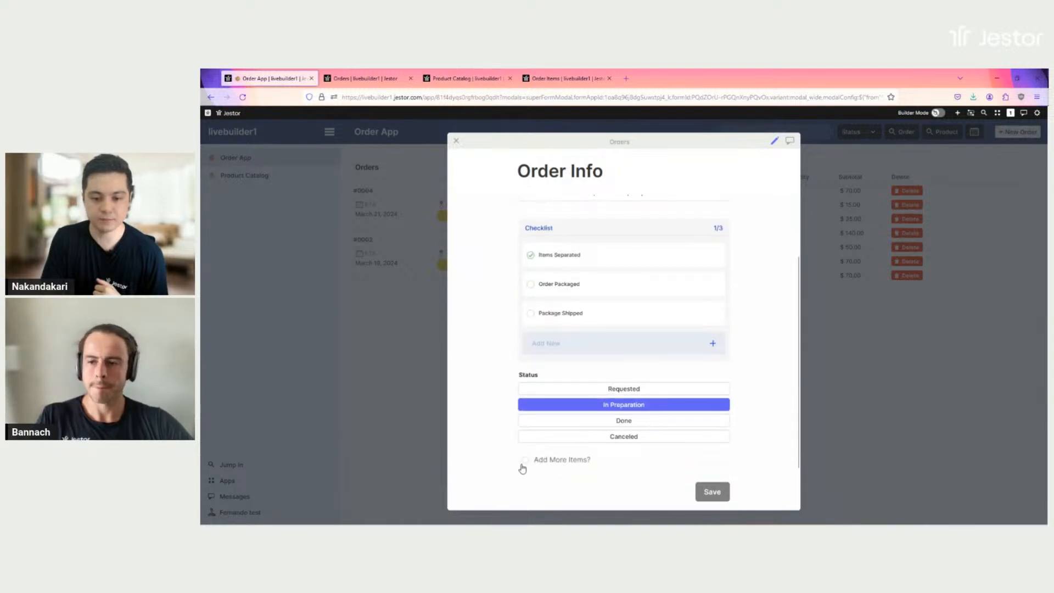
pyautogui.click(525, 461)
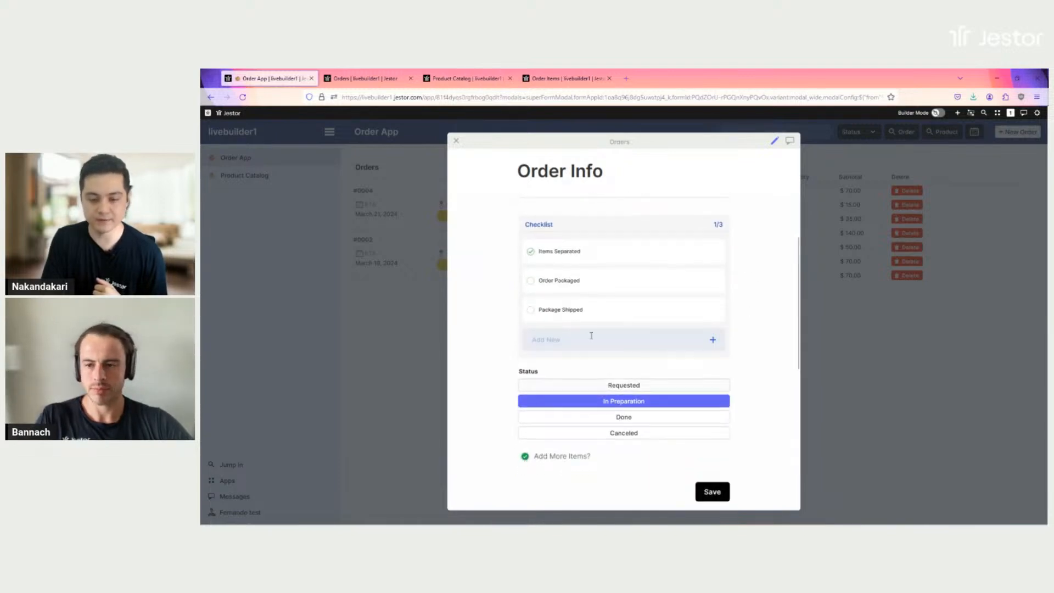
pyautogui.scroll(-5, 682, 369)
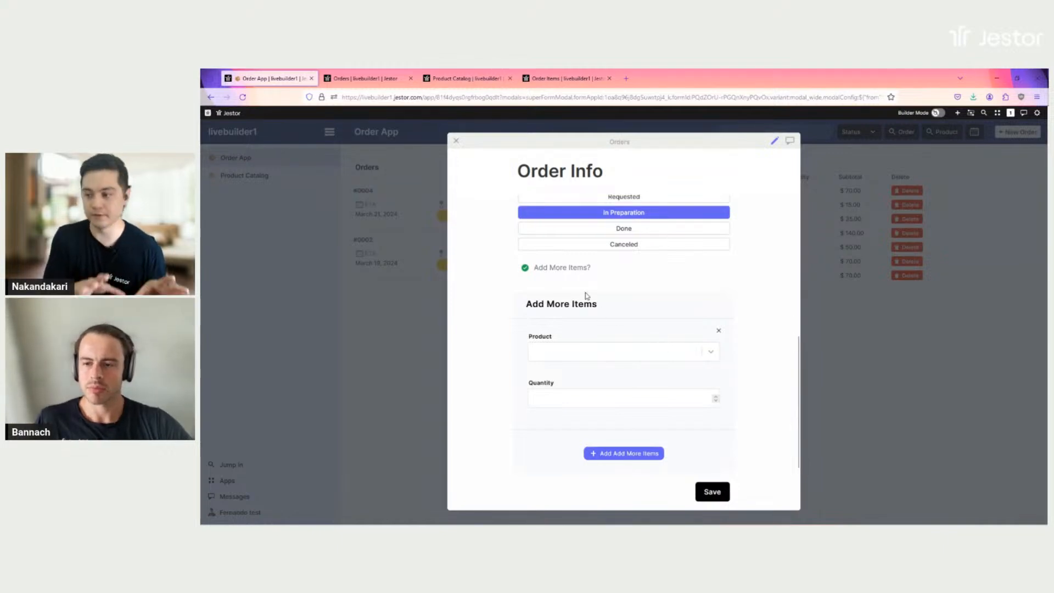
pyautogui.click(525, 267)
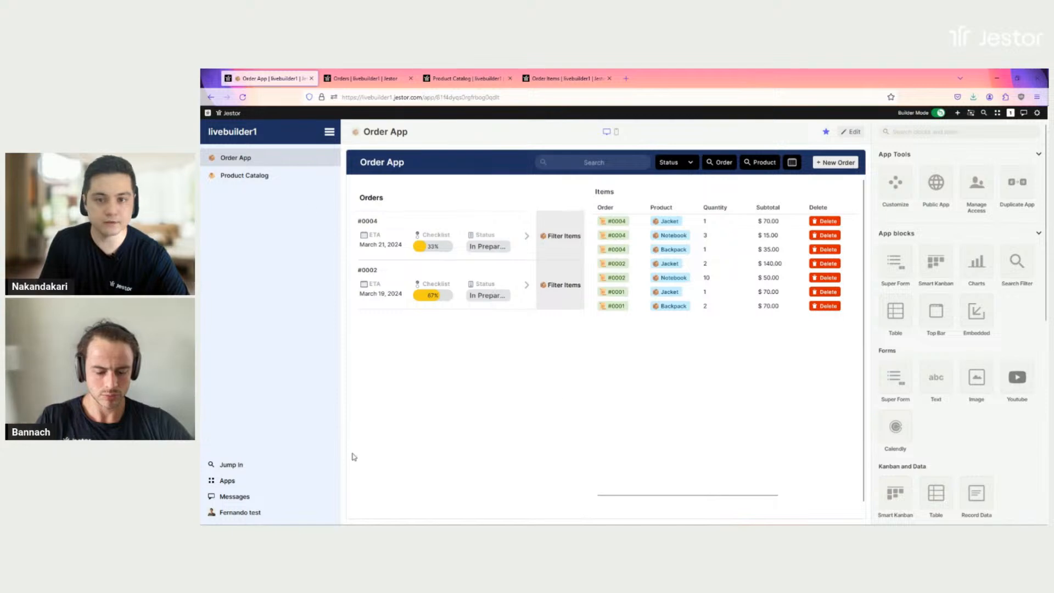
# Step: Create a new blank app
pyautogui.click(960, 113)
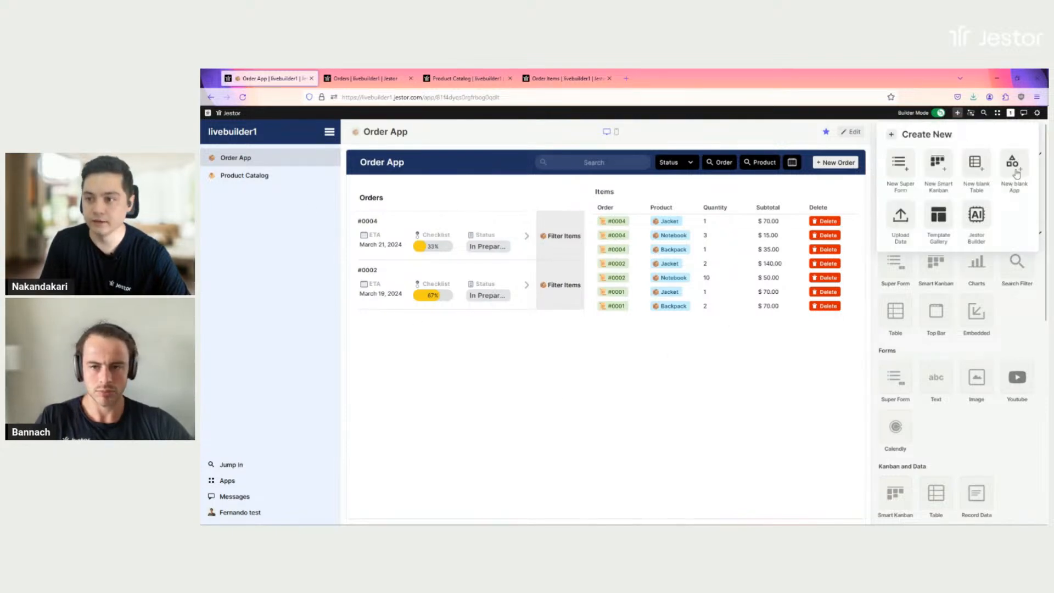
pyautogui.click(1014, 181)
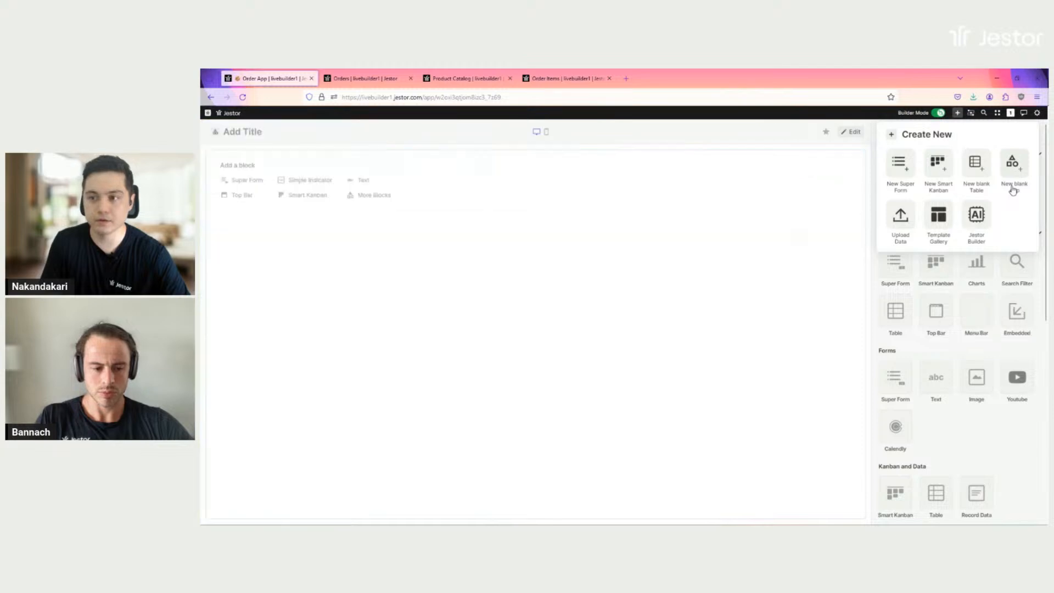
pyautogui.click(609, 220)
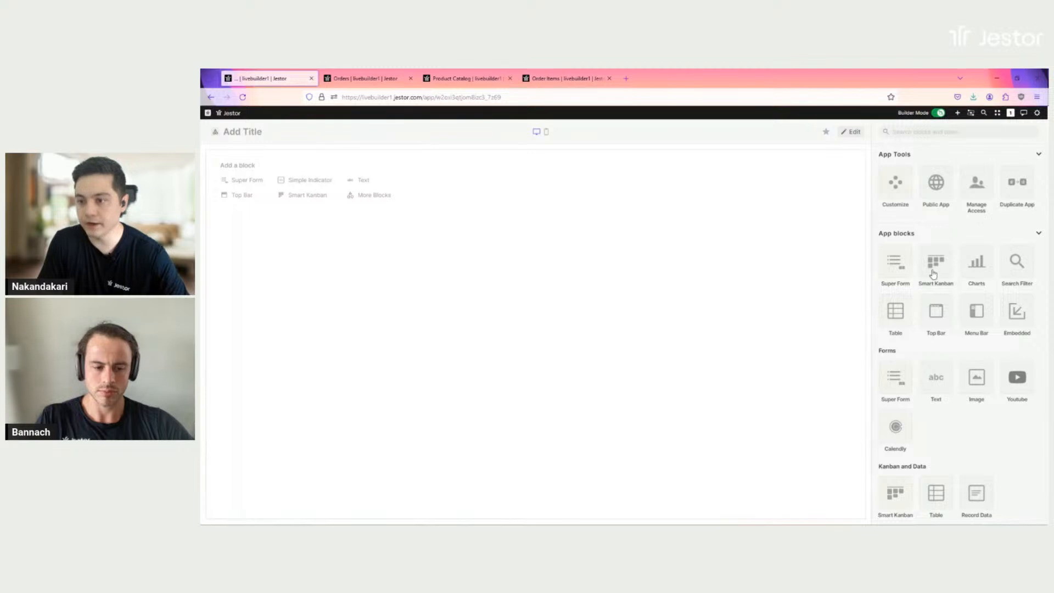
# Step: Find the list block, add a List View to the blank app, and resize it to a tall block filling the canvas's left part
pyautogui.click(957, 132)
pyautogui.write('list')
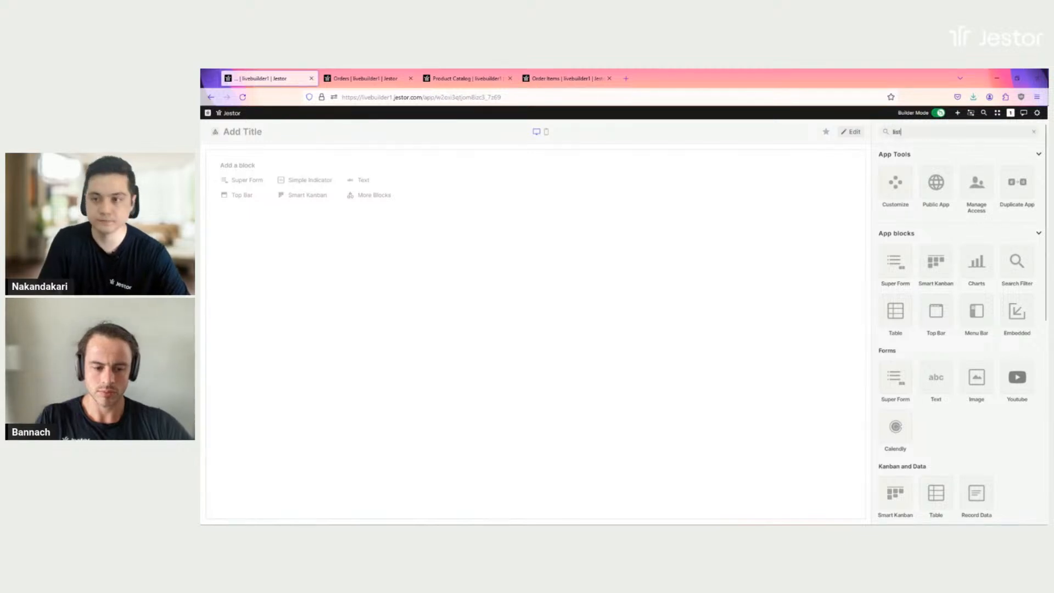
pyautogui.click(903, 196)
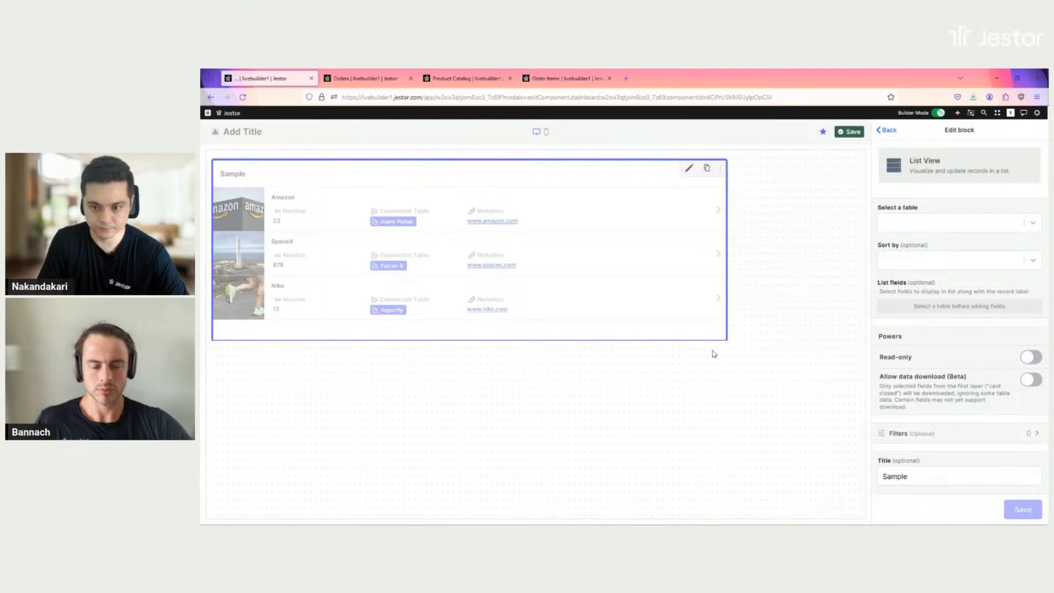
pyautogui.moveTo(724, 338); pyautogui.dragTo(483, 497)
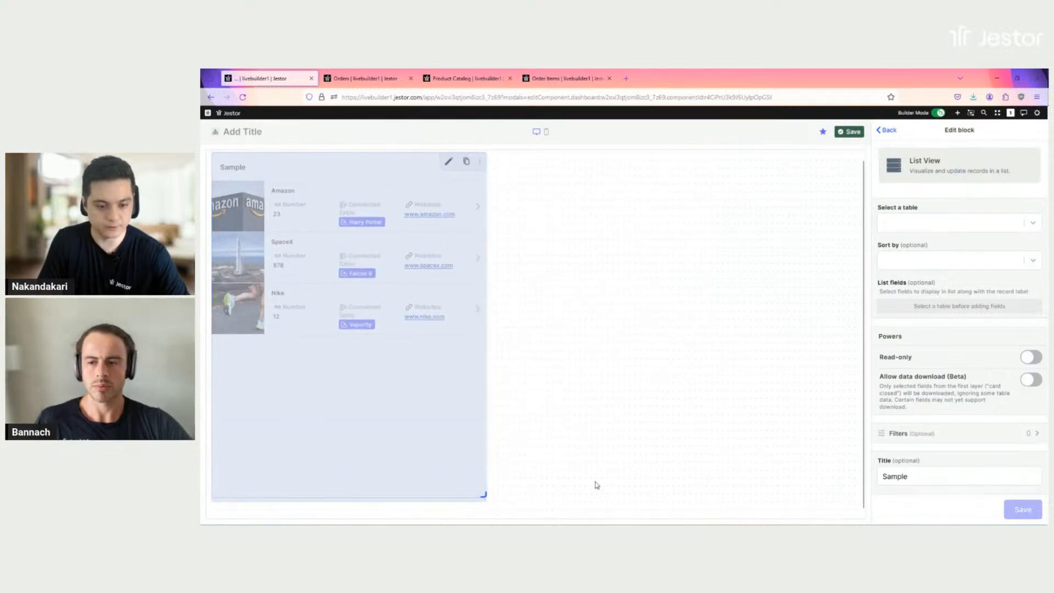
# Step: Set the List View block's source table to Orders
pyautogui.click(916, 223)
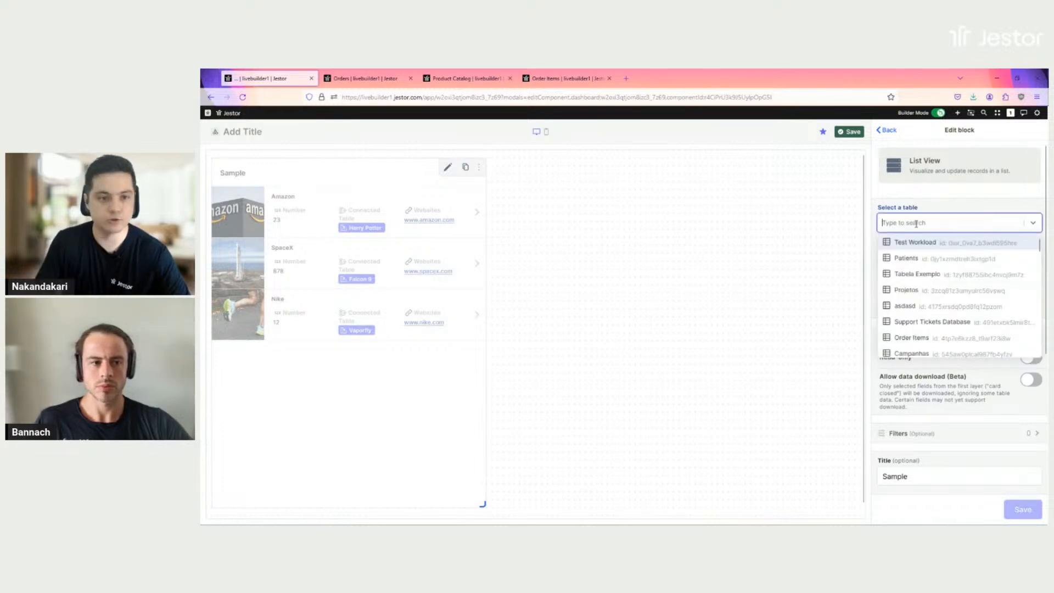
pyautogui.click(902, 201)
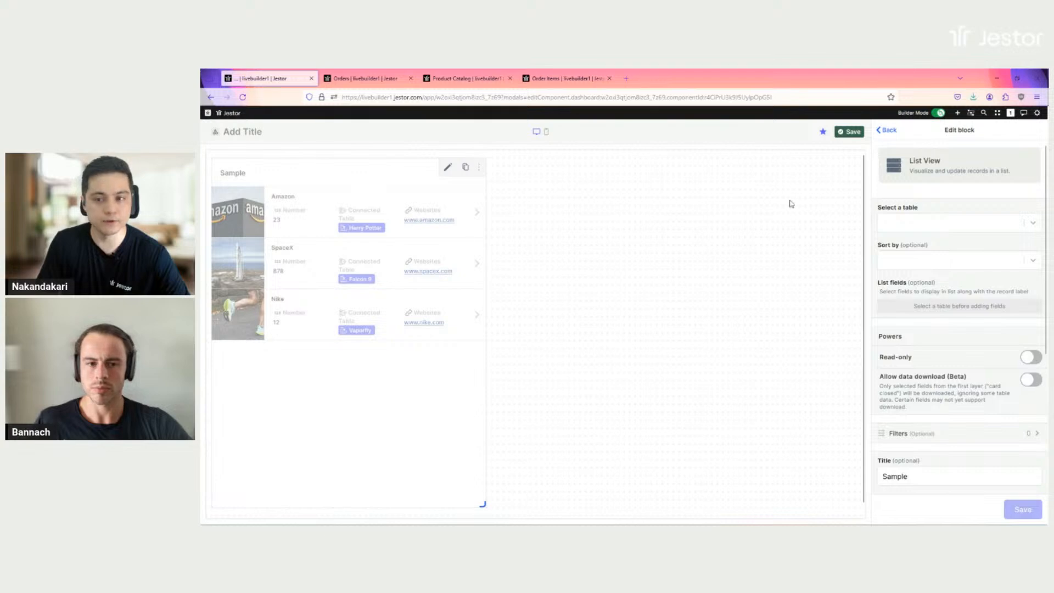
pyautogui.click(952, 229)
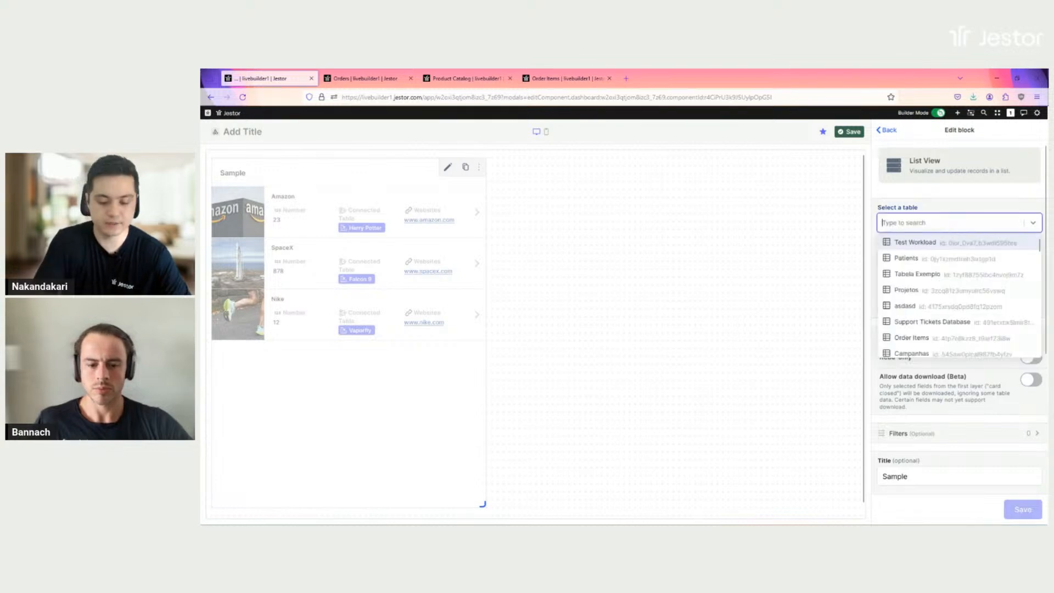
pyautogui.write('or')
pyautogui.click(926, 279)
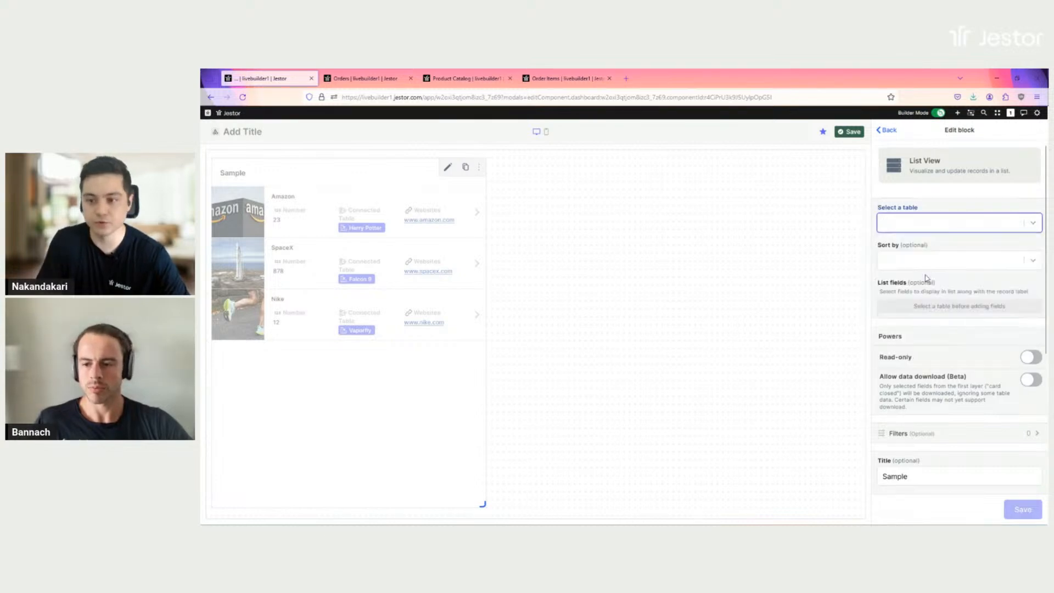
# Step: Sort the List View block's records by ETA in ascending order
pyautogui.click(949, 262)
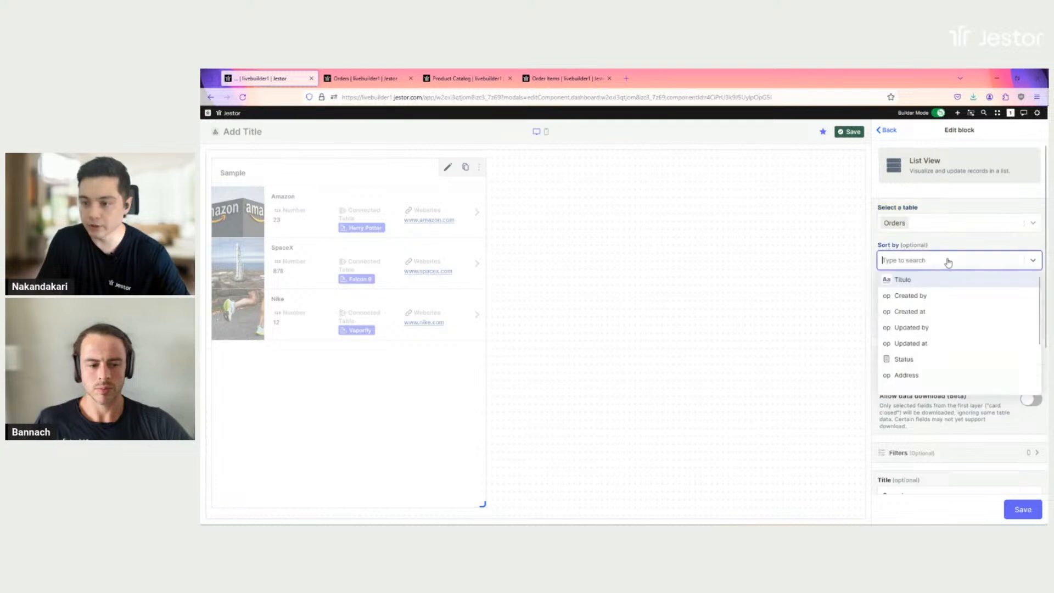
pyautogui.scroll(-2, 934, 297)
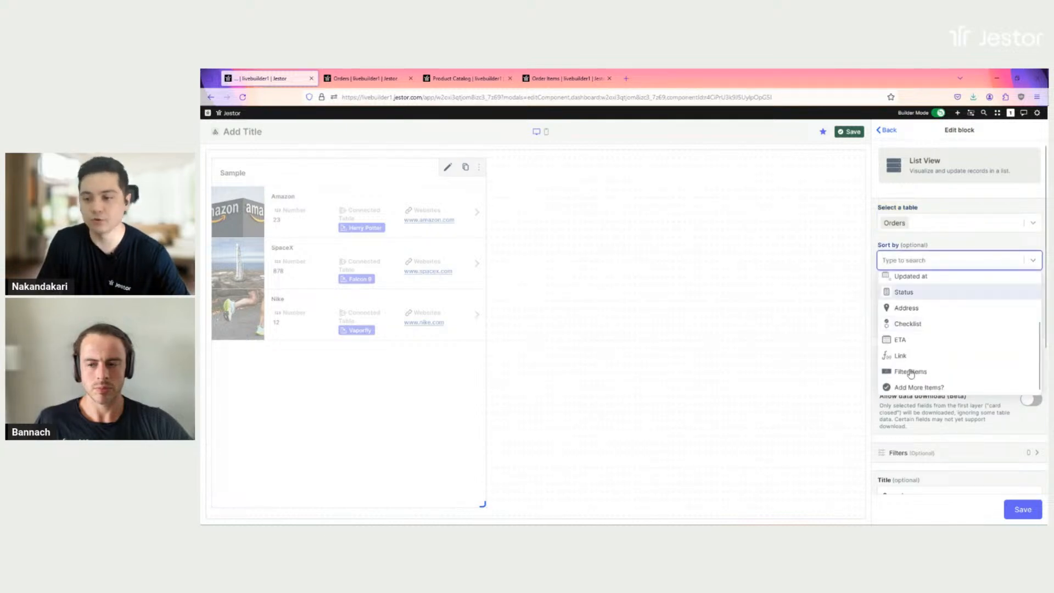
pyautogui.scroll(2, 957, 357)
pyautogui.scroll(-2, 959, 357)
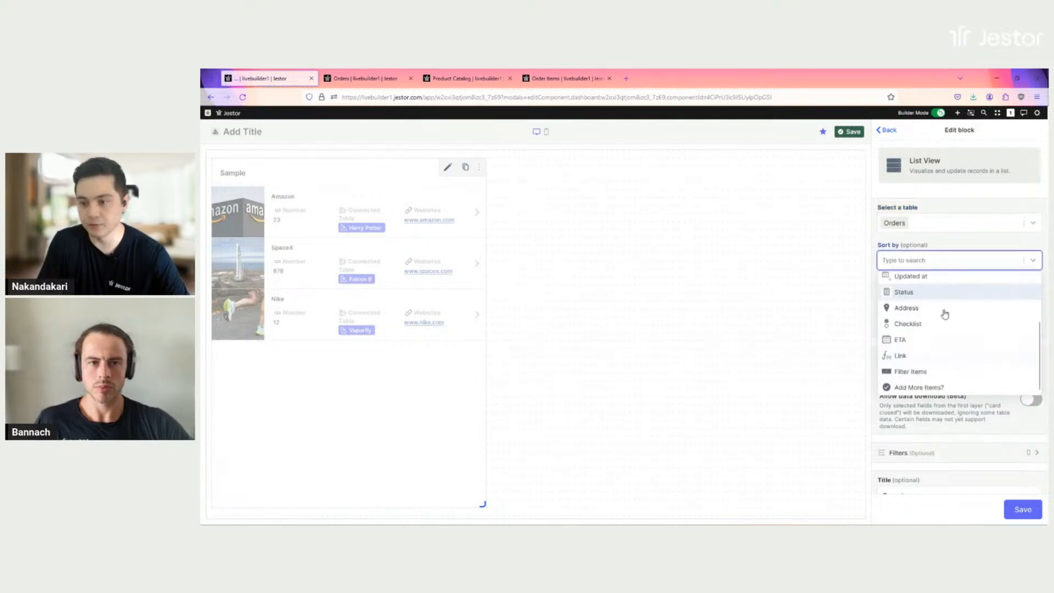
pyautogui.click(918, 340)
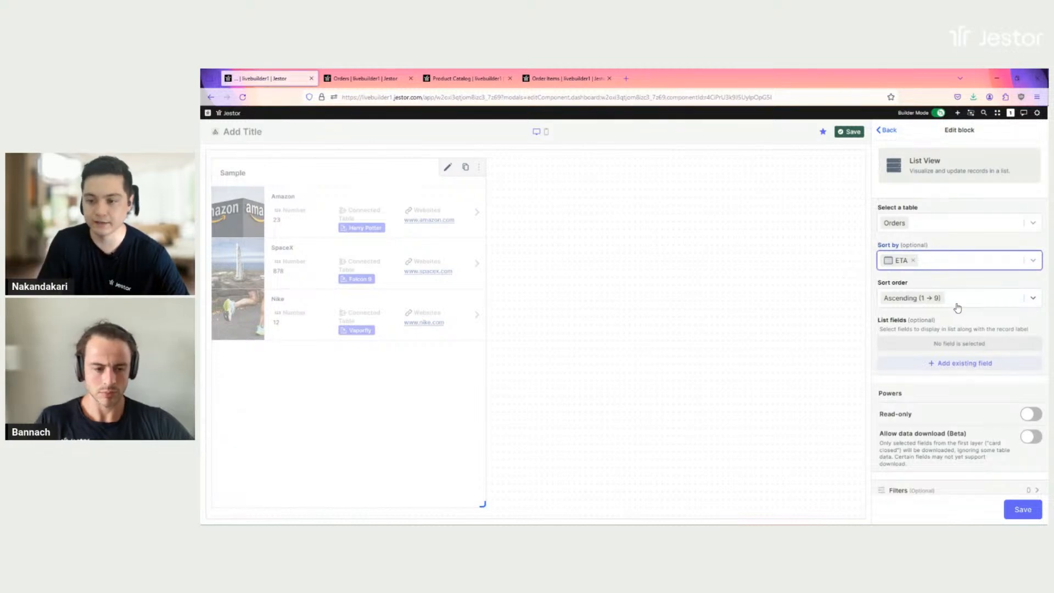
pyautogui.scroll(-3, 958, 307)
pyautogui.scroll(1, 943, 314)
pyautogui.scroll(1, 939, 310)
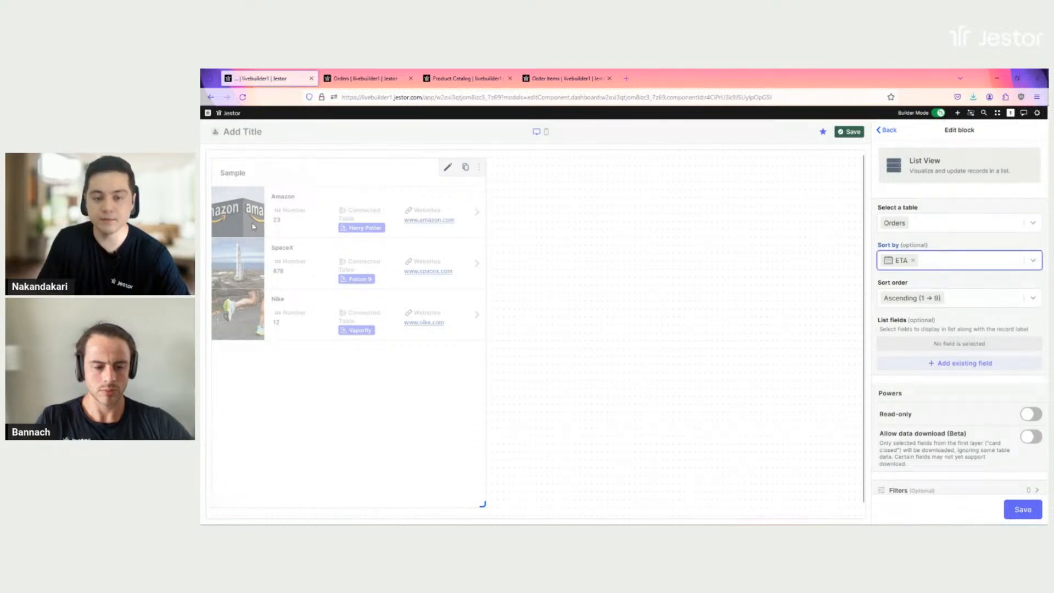
# Step: Add the ETA, Checklist, Status and Filter Items fields, in that order, as the Orders list's displayed fields
pyautogui.click(982, 365)
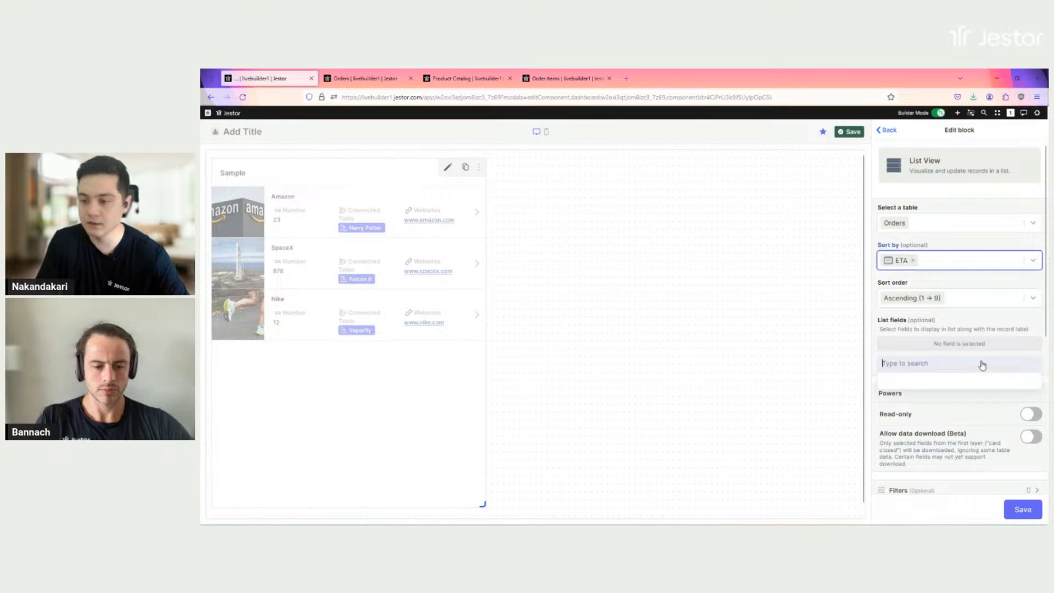
pyautogui.scroll(-2, 932, 347)
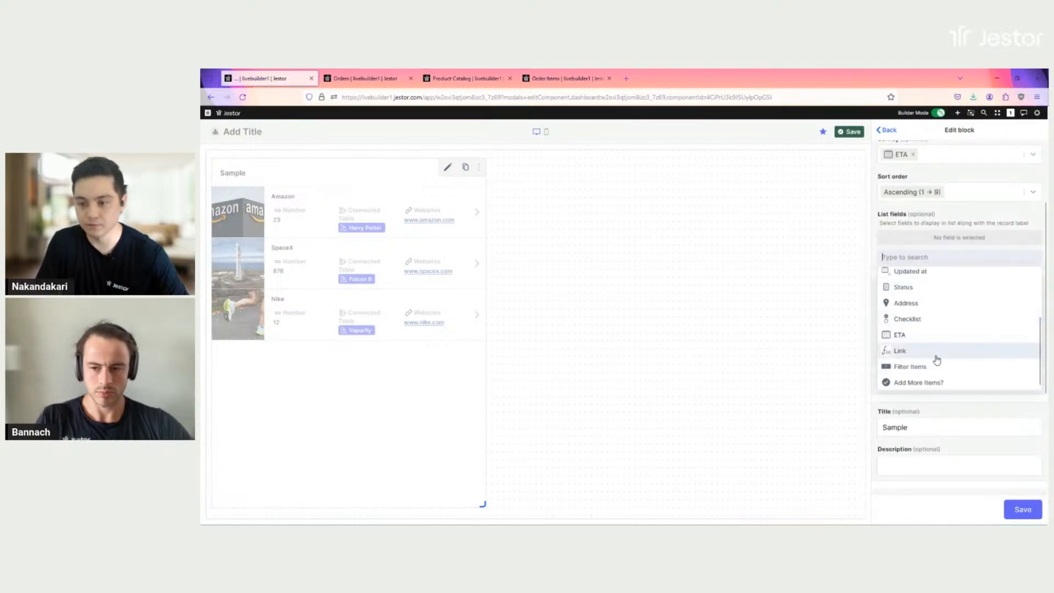
pyautogui.scroll(2, 934, 357)
pyautogui.scroll(-1, 931, 316)
pyautogui.scroll(-1, 932, 316)
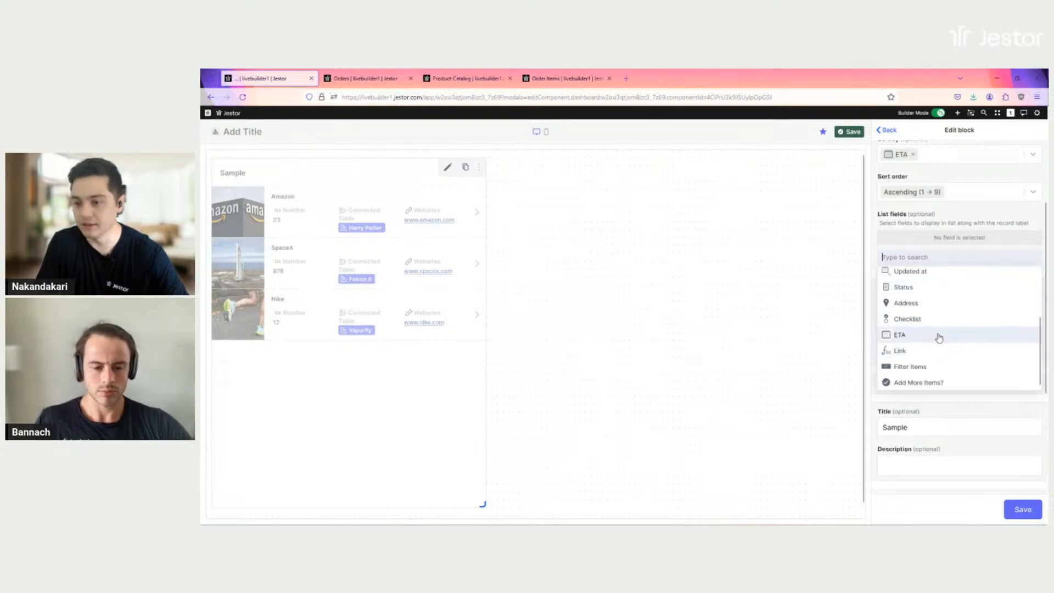
pyautogui.scroll(1, 927, 353)
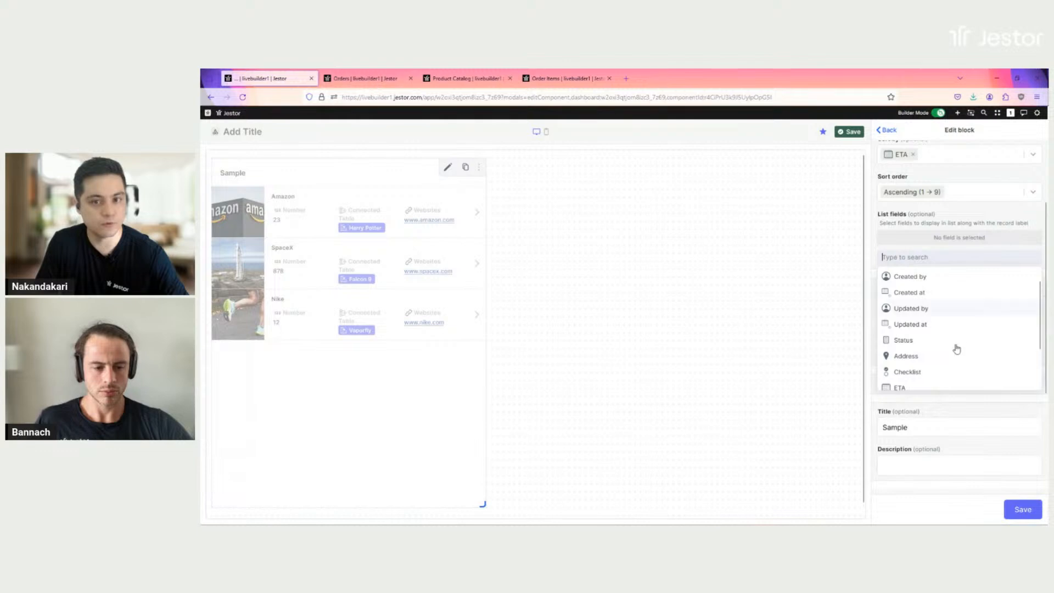
pyautogui.scroll(1, 953, 334)
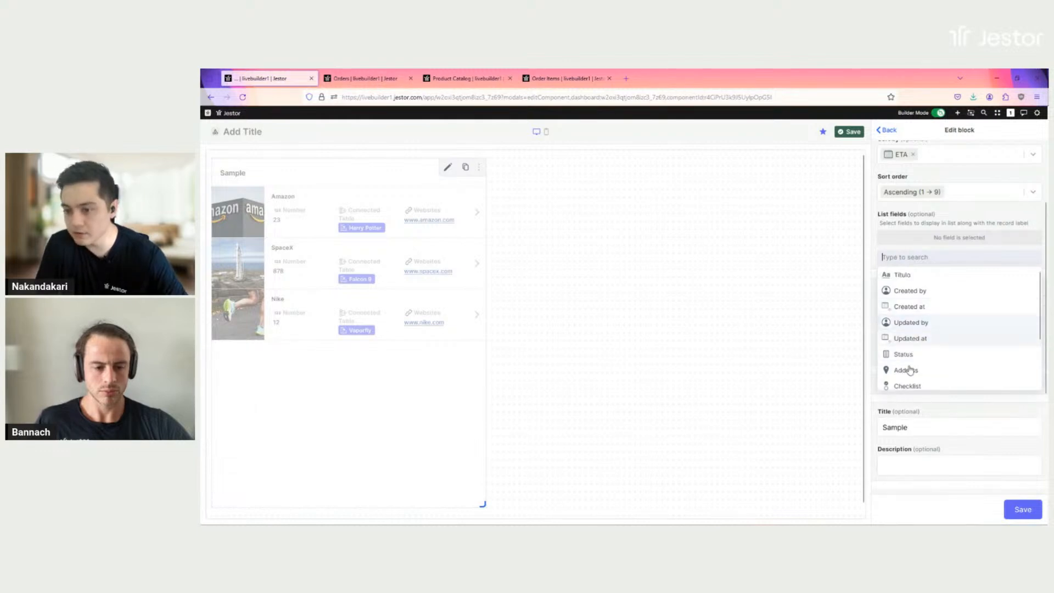
pyautogui.scroll(-2, 941, 329)
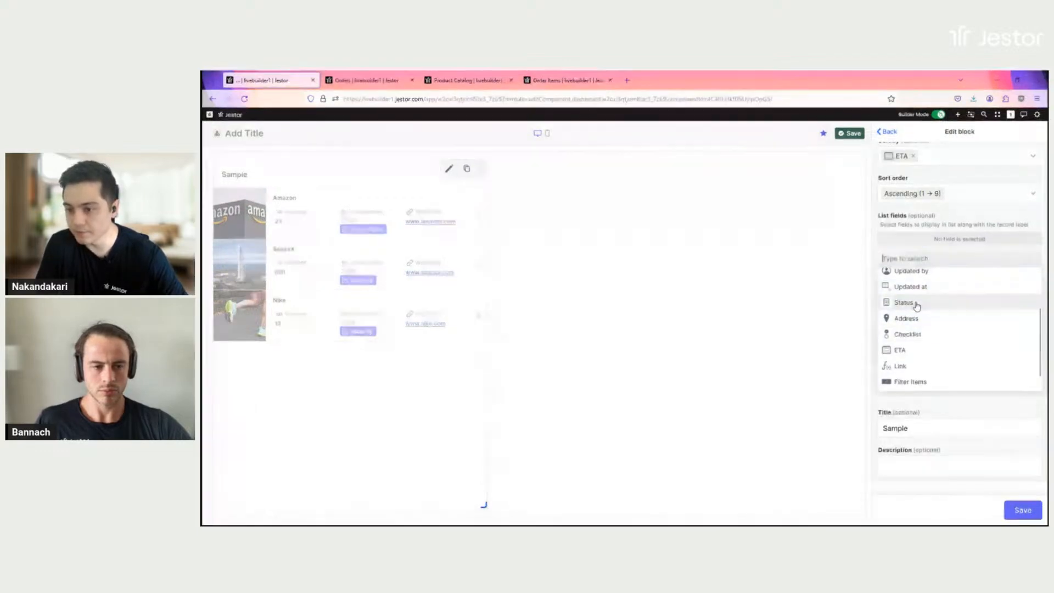
pyautogui.click(909, 350)
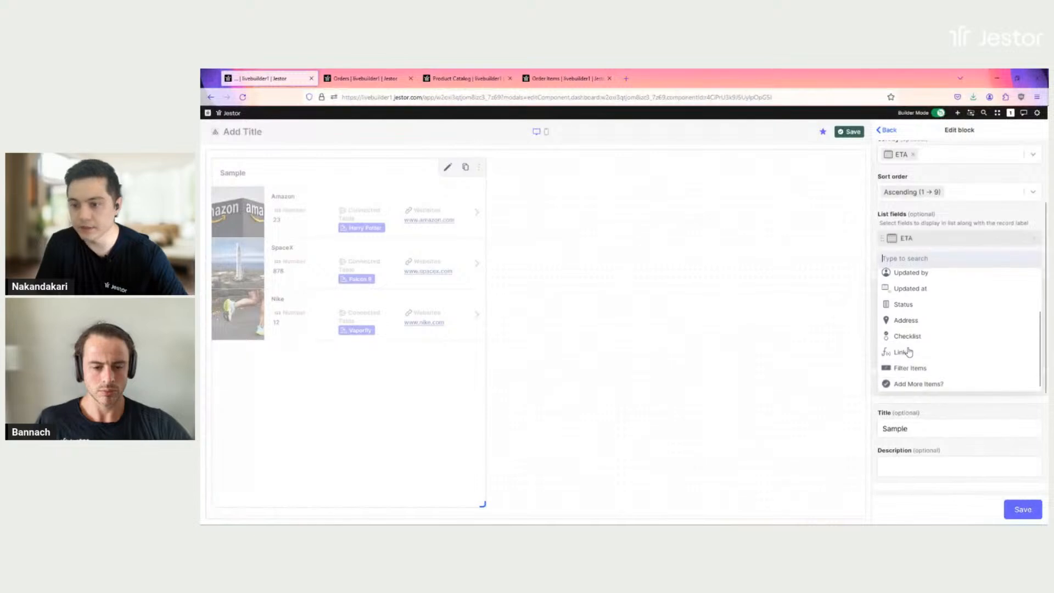
pyautogui.click(915, 337)
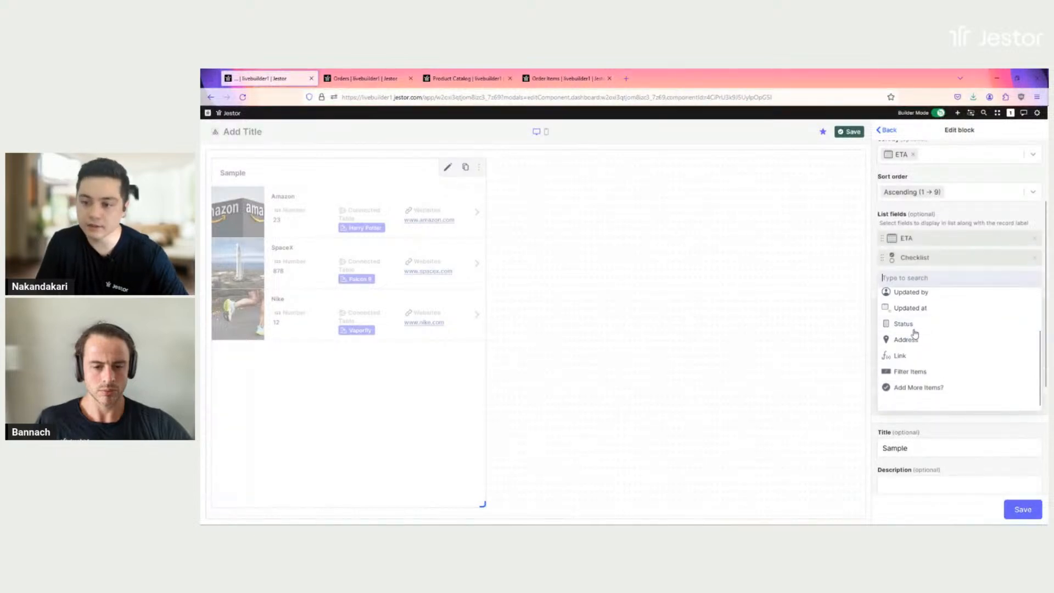
pyautogui.click(913, 339)
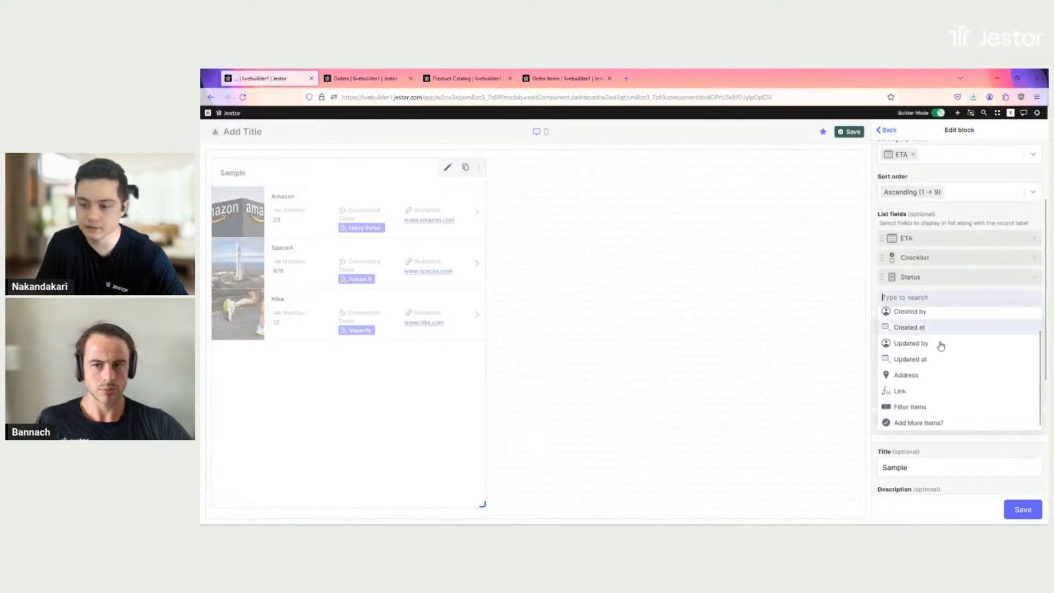
pyautogui.click(916, 406)
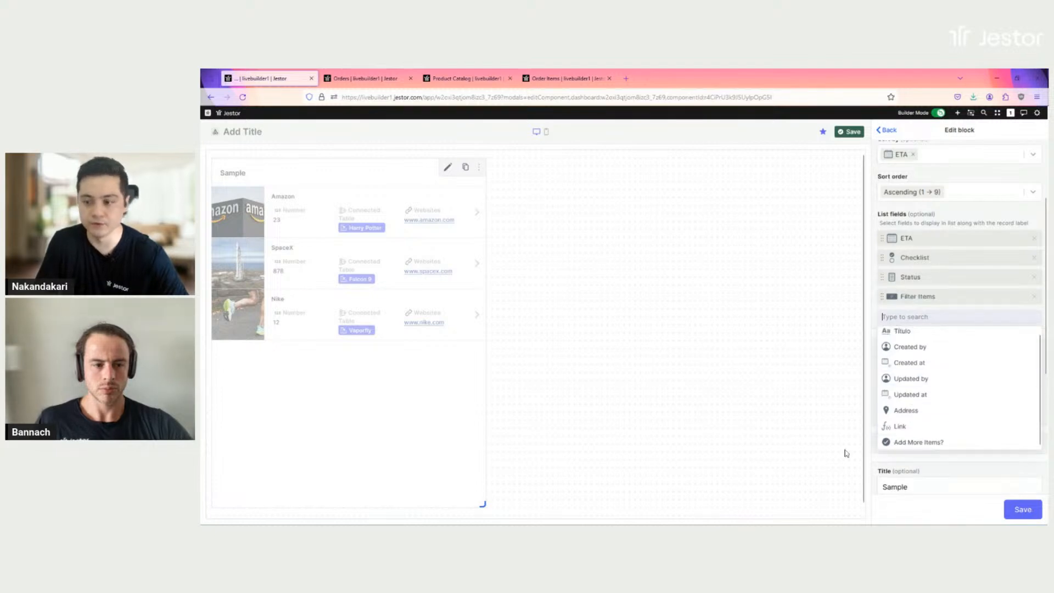
pyautogui.click(988, 470)
# Step: Title the List View block Orders and save the block
pyautogui.scroll(-5, 989, 454)
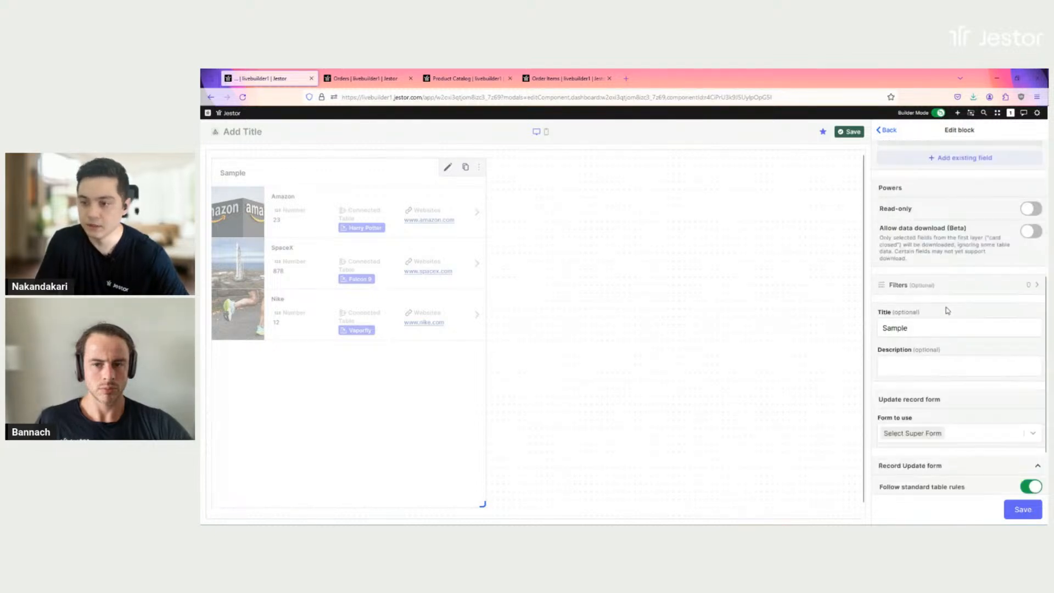
pyautogui.doubleClick(929, 276)
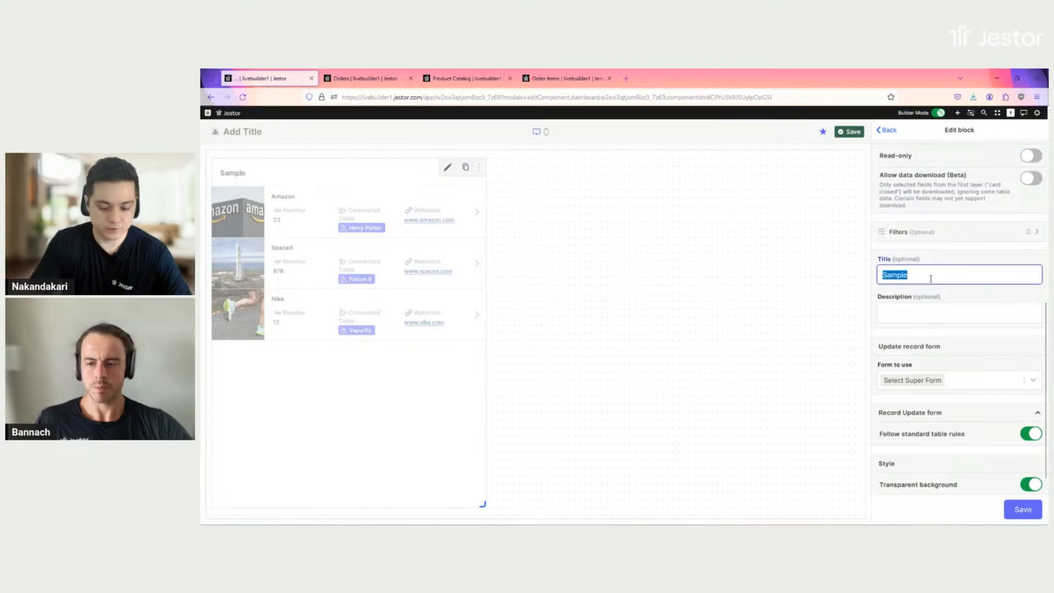
pyautogui.write('Orders')
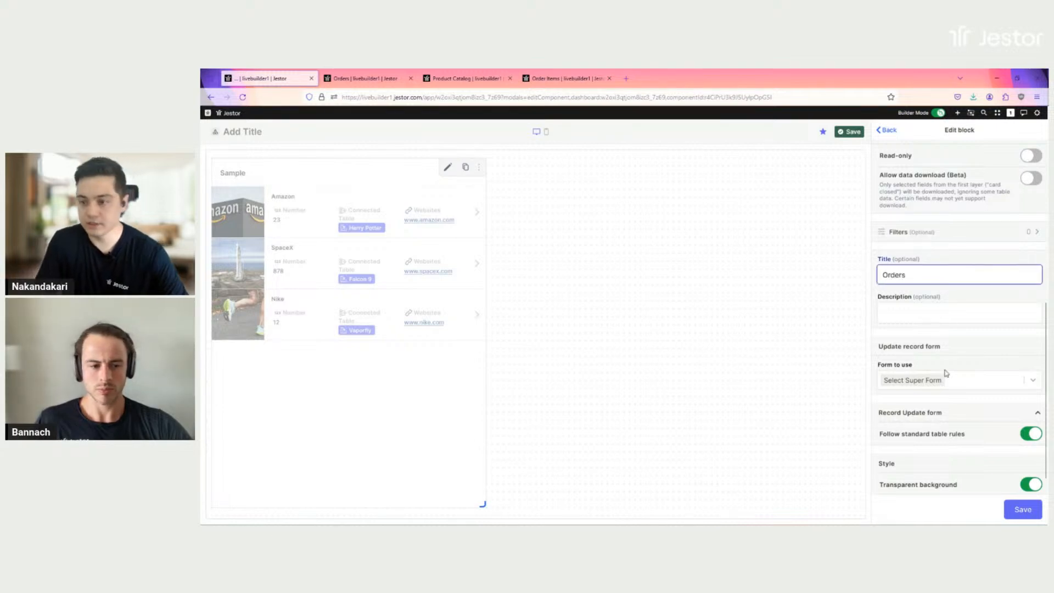
pyautogui.scroll(-3, 882, 371)
pyautogui.click(1025, 509)
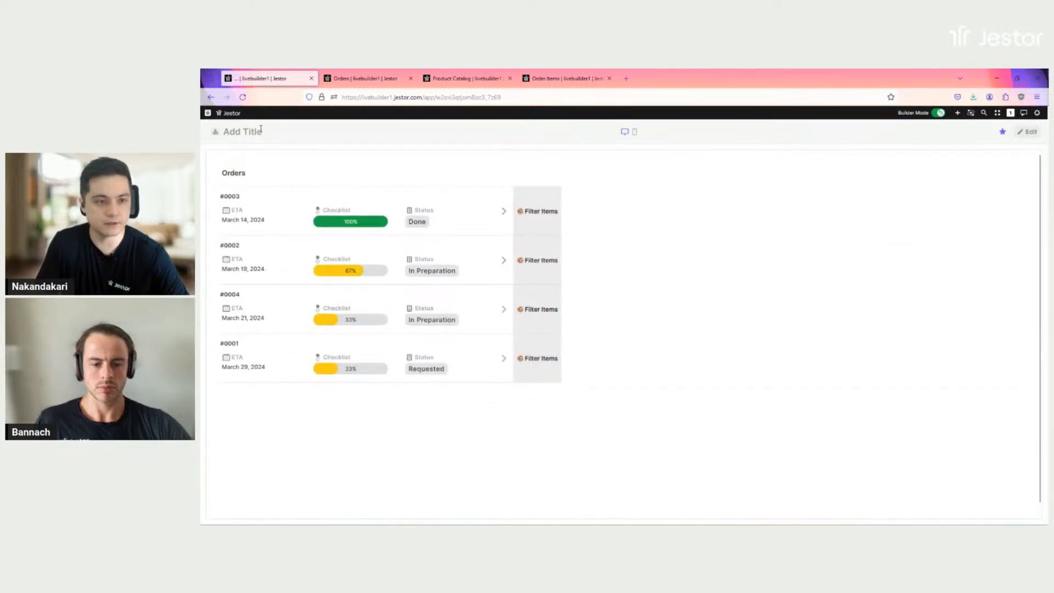
# Step: Title the new app "Orders (Live)"
pyautogui.write('Order')
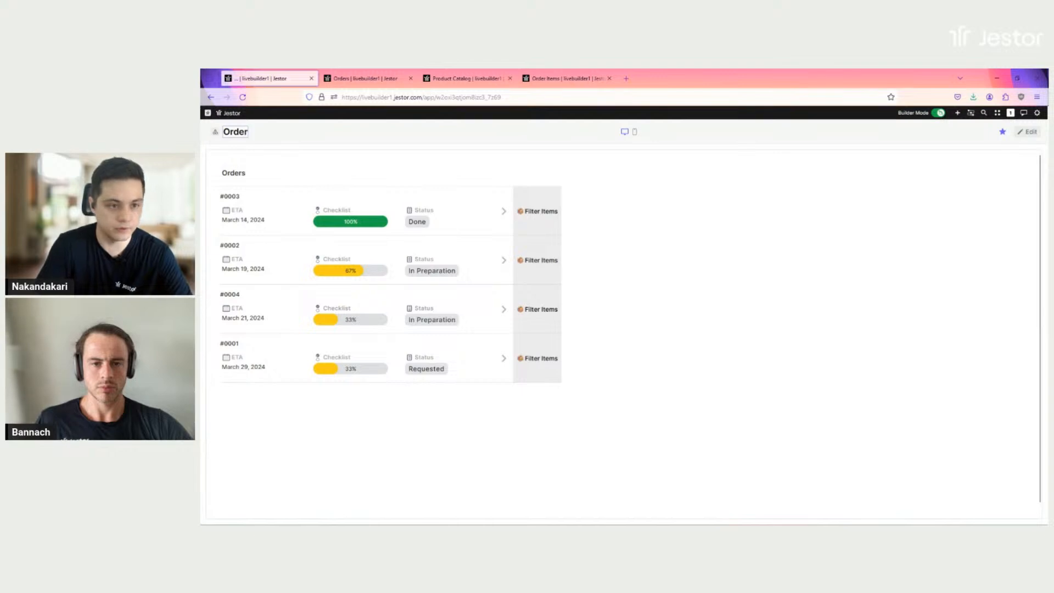
pyautogui.write('s (')
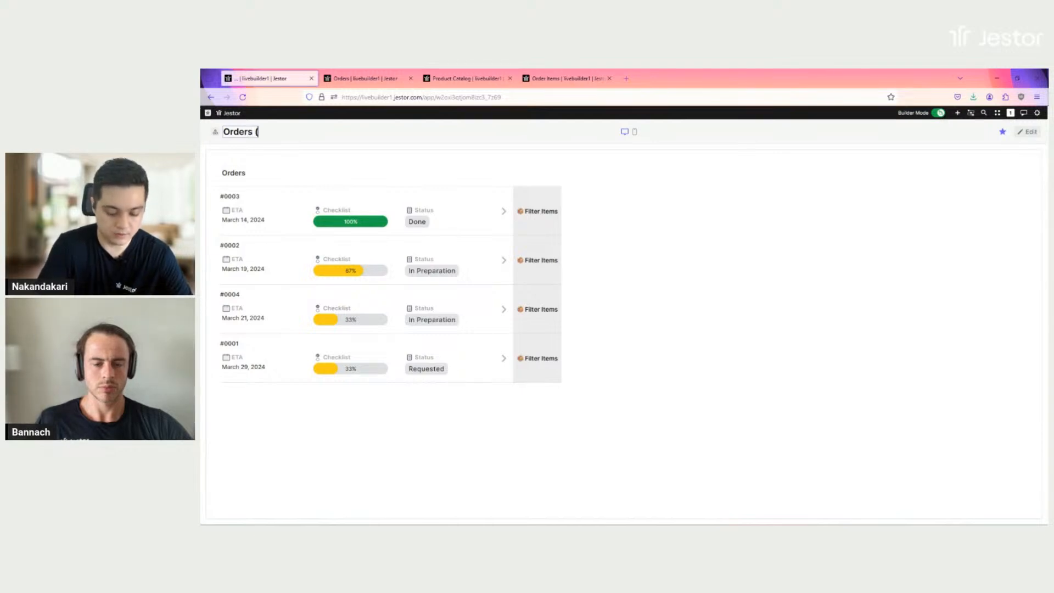
pyautogui.write('Live)')
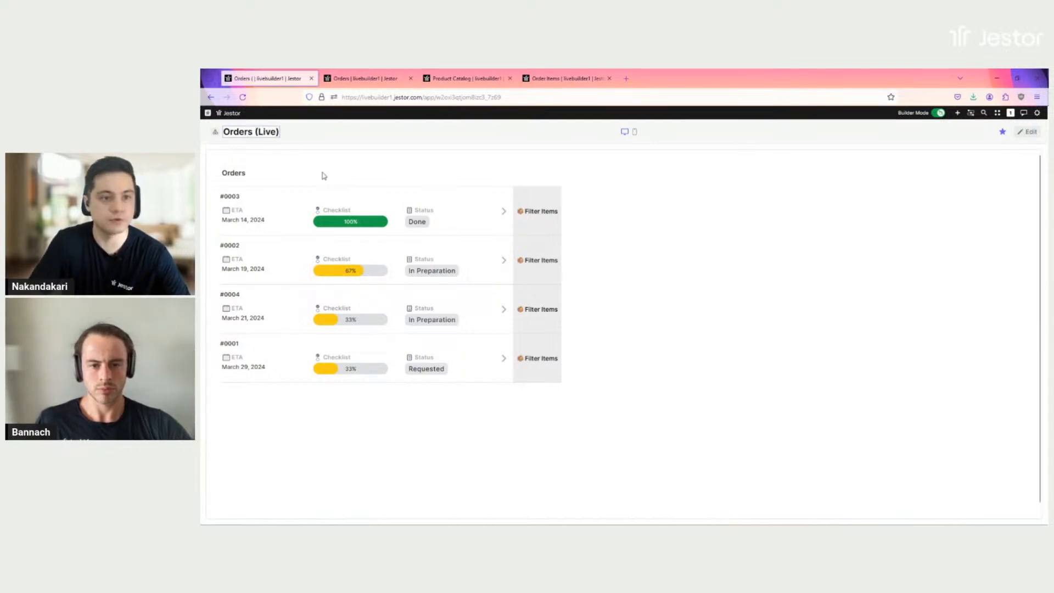
pyautogui.click(217, 155)
# Step: Find the box emojis, set the cardboard package emoji as the app's icon and save it
pyautogui.click(214, 134)
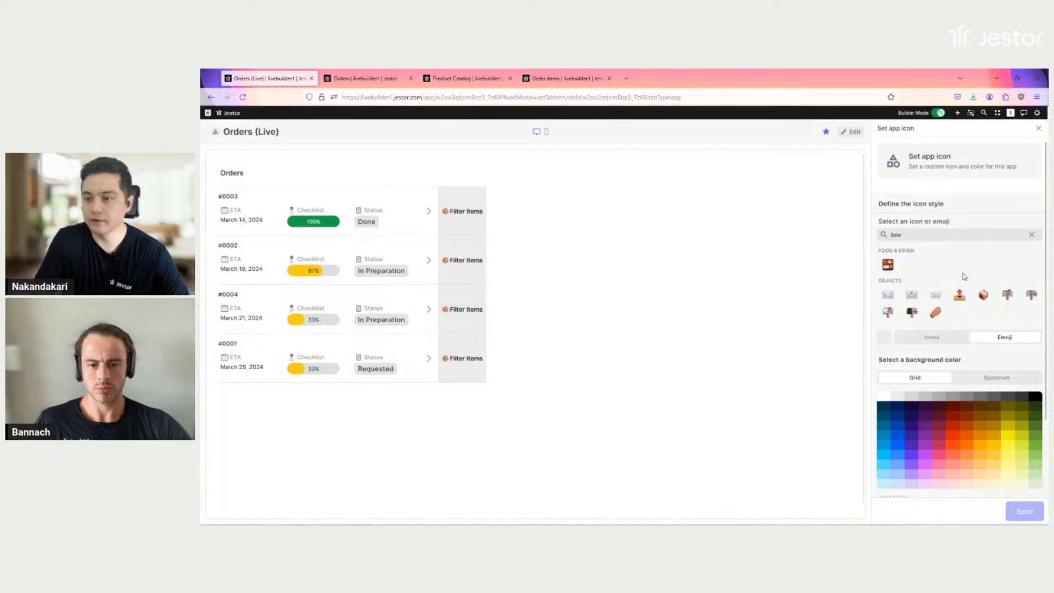
pyautogui.click(984, 295)
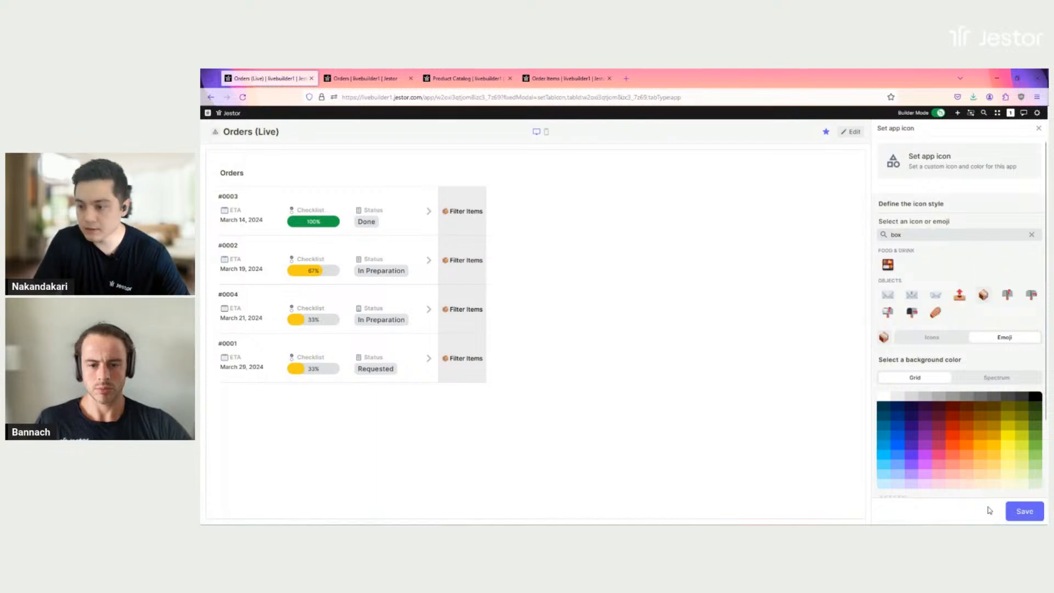
pyautogui.click(1025, 511)
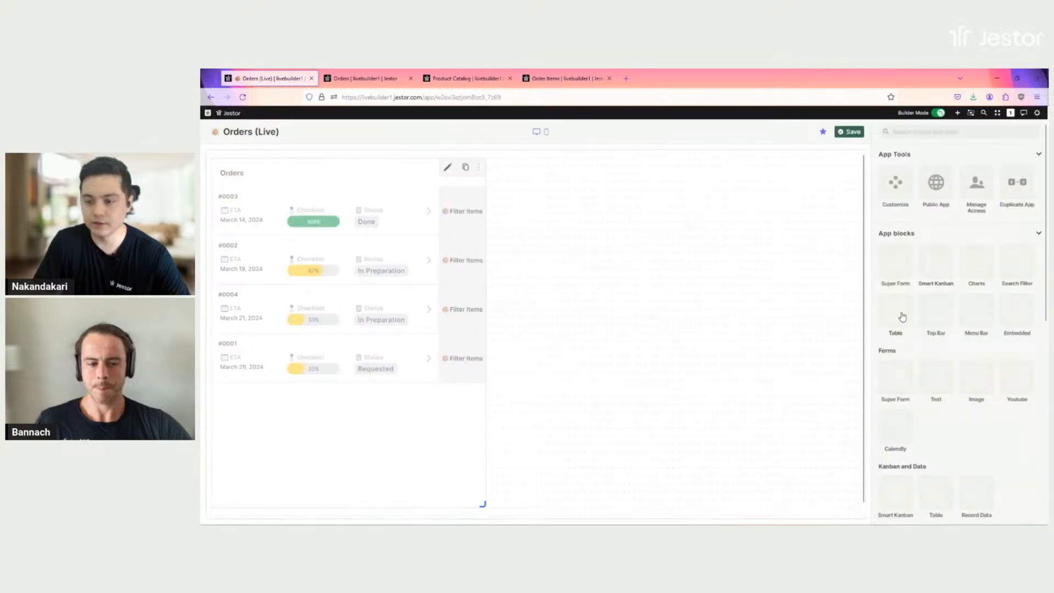
# Step: Add a Table block to the app and name it Items
pyautogui.click(899, 314)
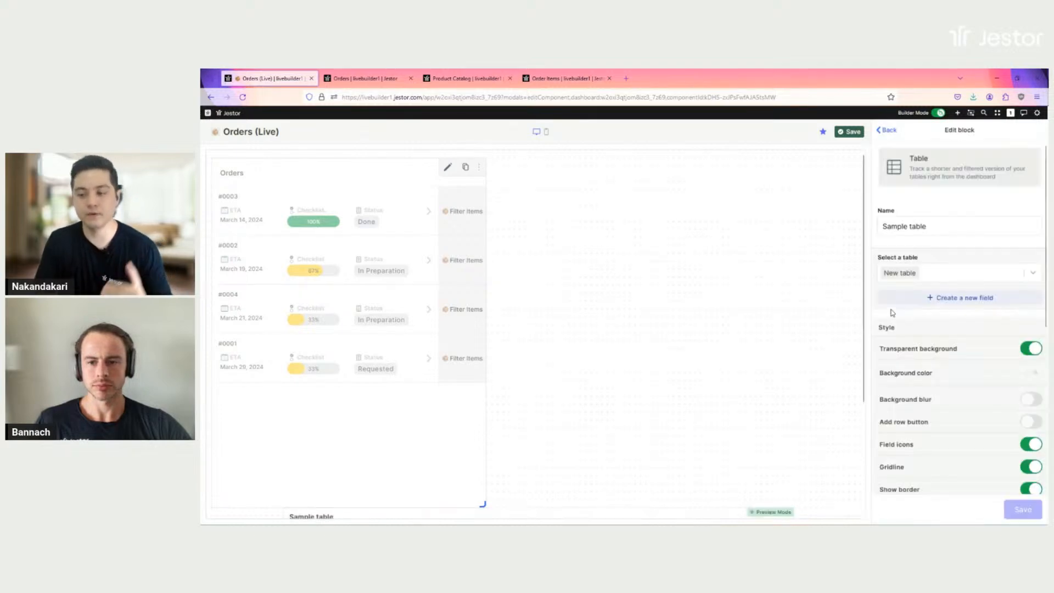
pyautogui.scroll(-3, 862, 242)
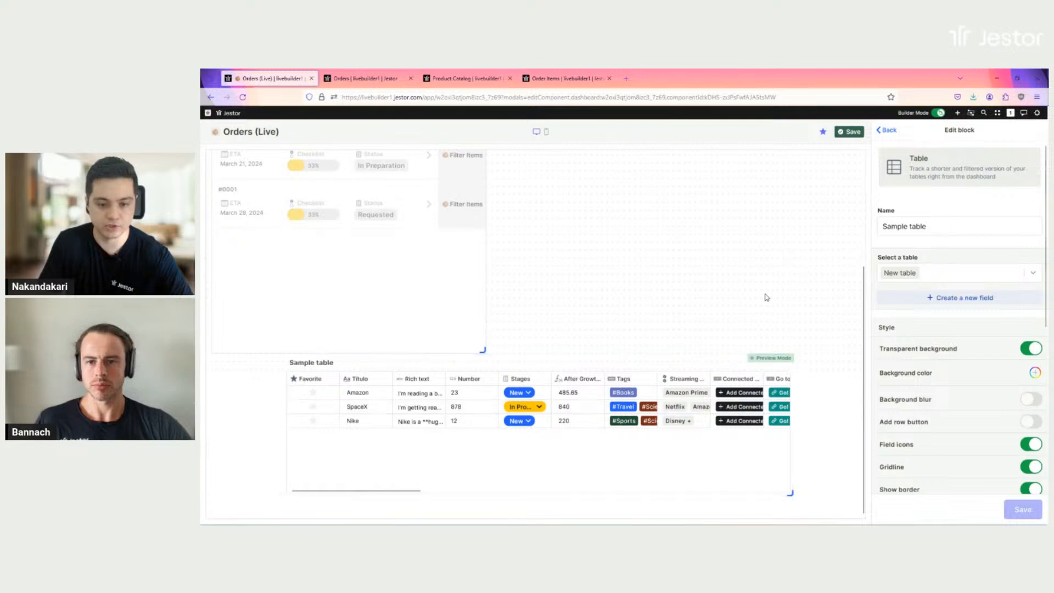
pyautogui.tripleClick(962, 222)
pyautogui.press('BackSpace')
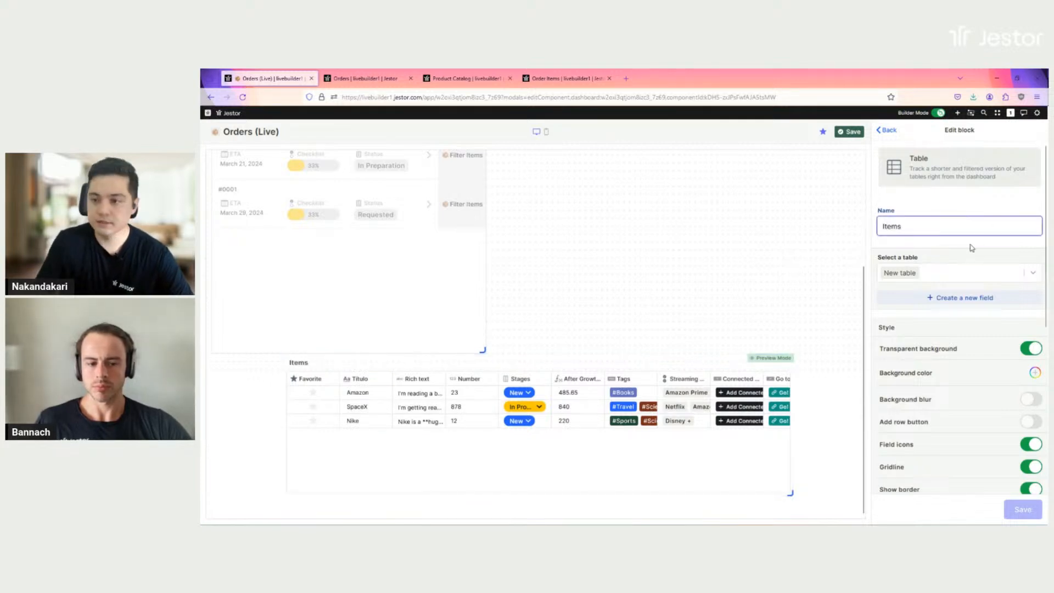
# Step: Set the Items block's source table to Order Items
pyautogui.click(965, 273)
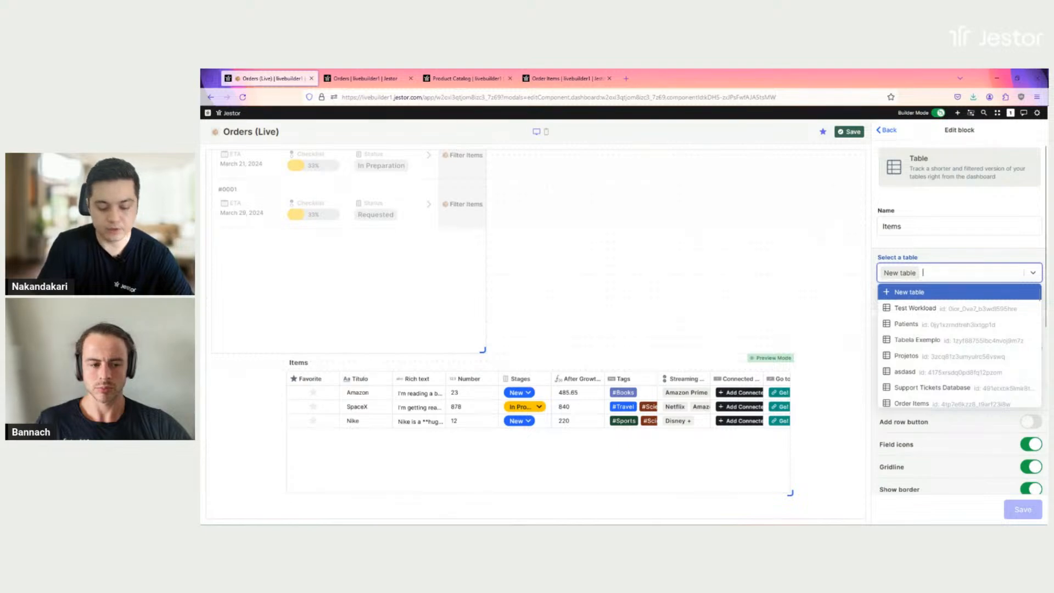
pyautogui.write('it')
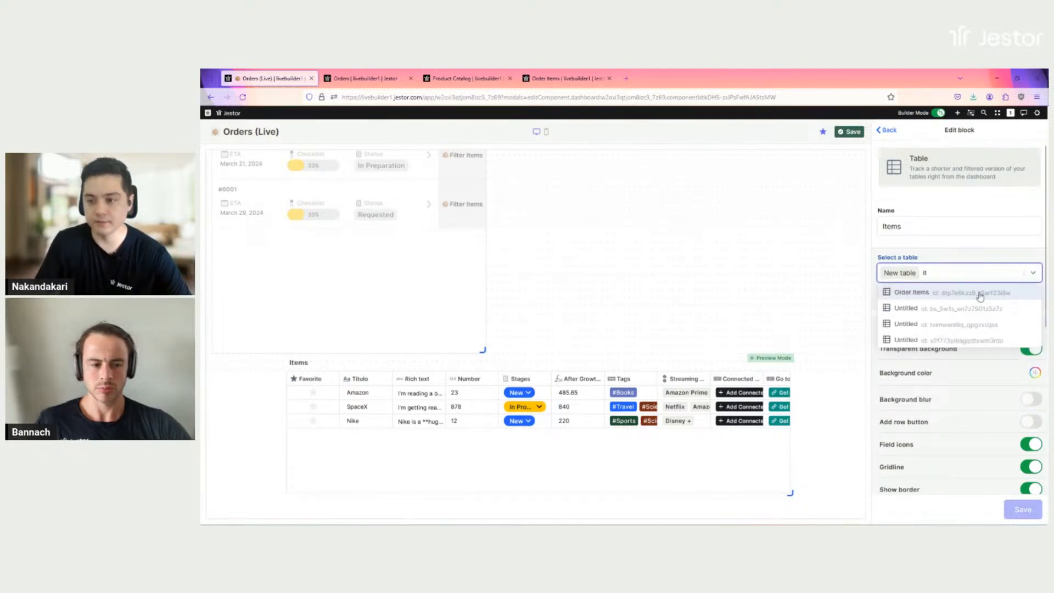
pyautogui.click(980, 295)
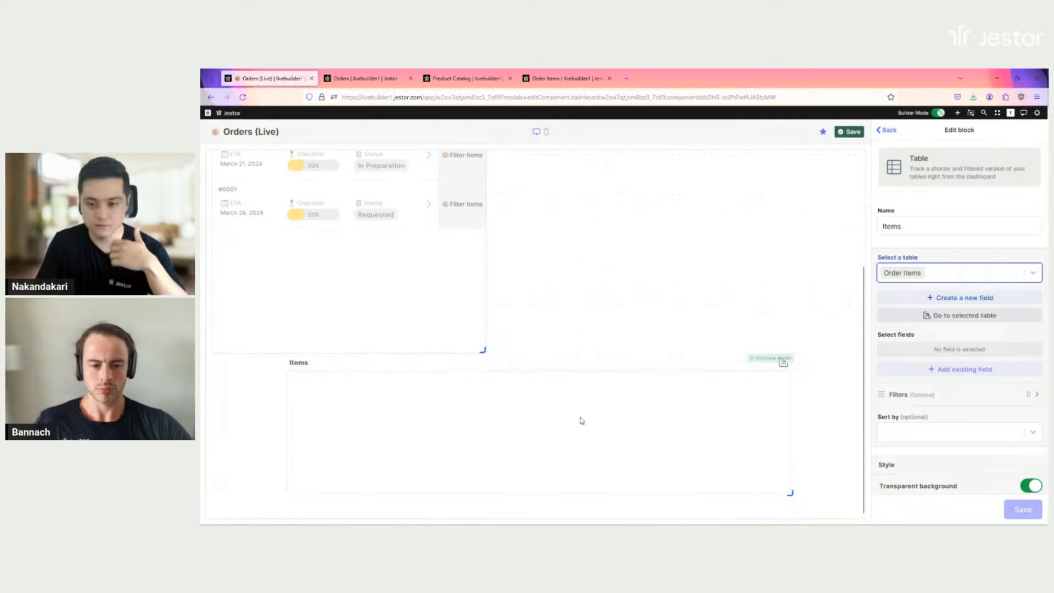
# Step: Add the Order, Product, Quantity, Subtotal and Delete fields to the Items table block
pyautogui.click(957, 378)
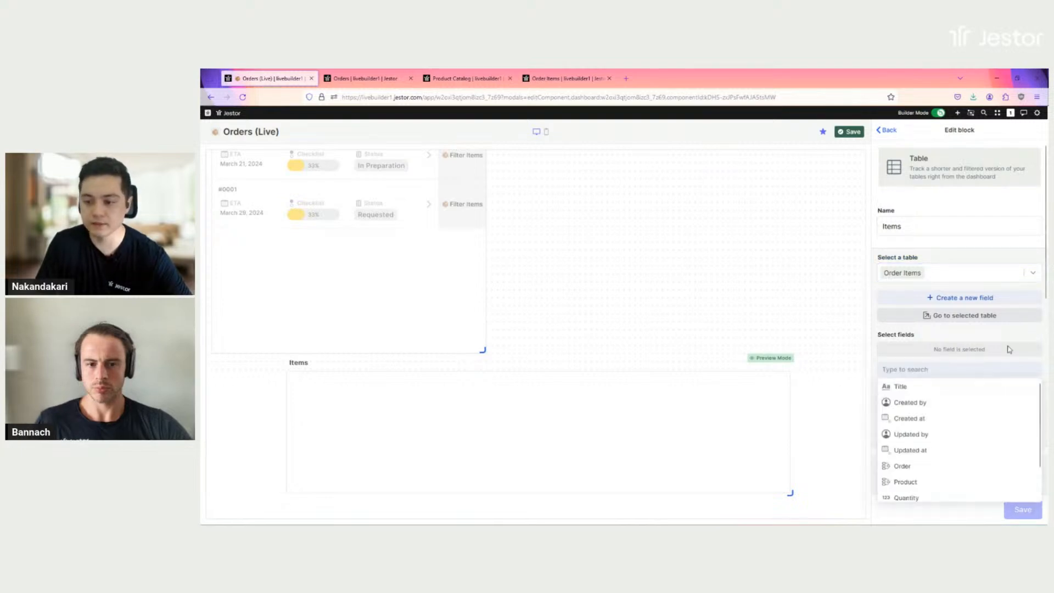
pyautogui.scroll(-3, 901, 457)
pyautogui.click(916, 307)
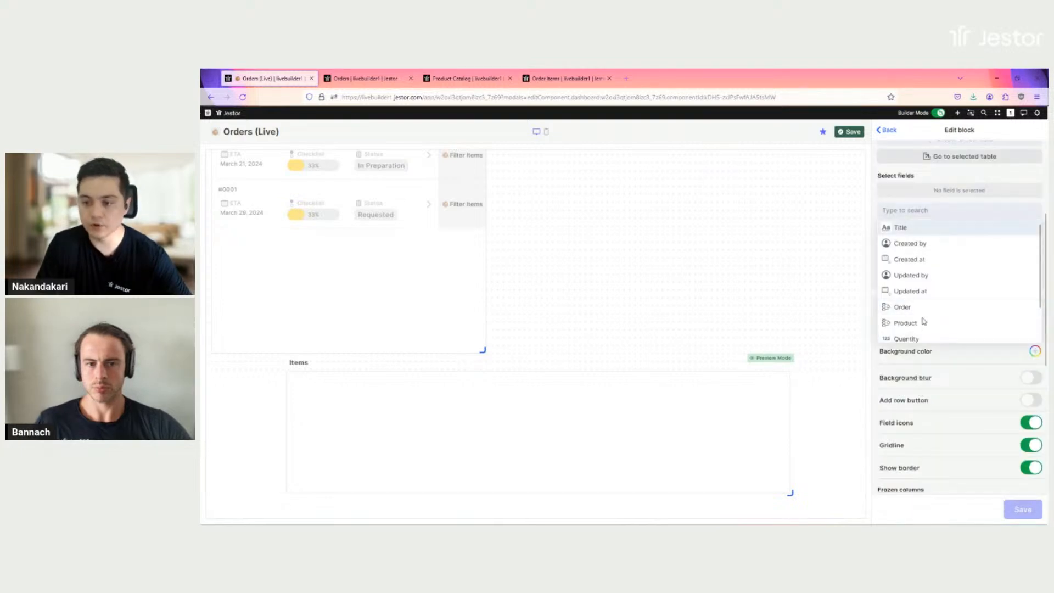
pyautogui.click(913, 308)
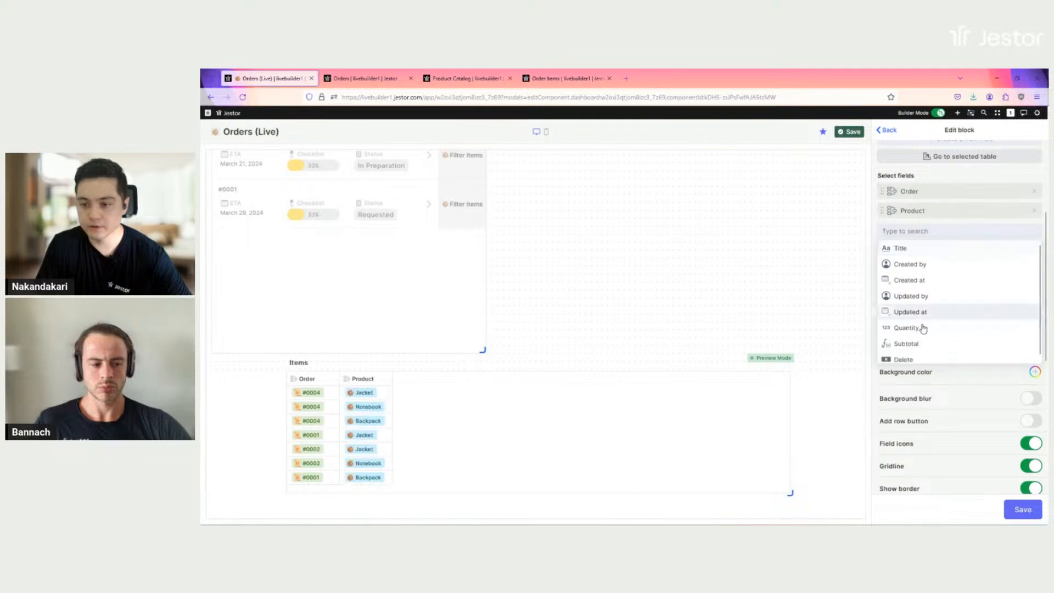
pyautogui.click(921, 329)
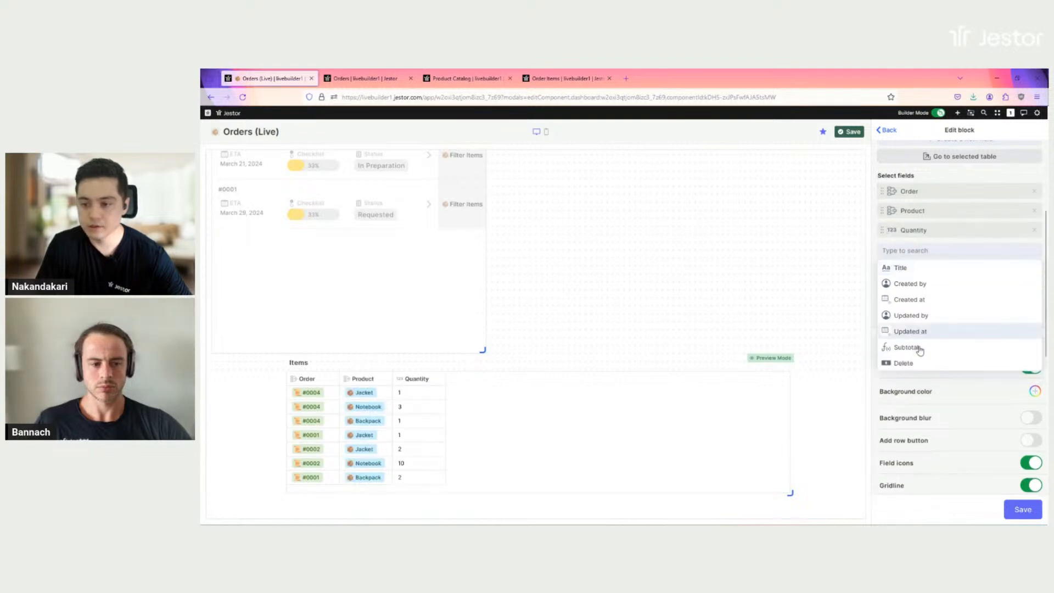
pyautogui.click(918, 349)
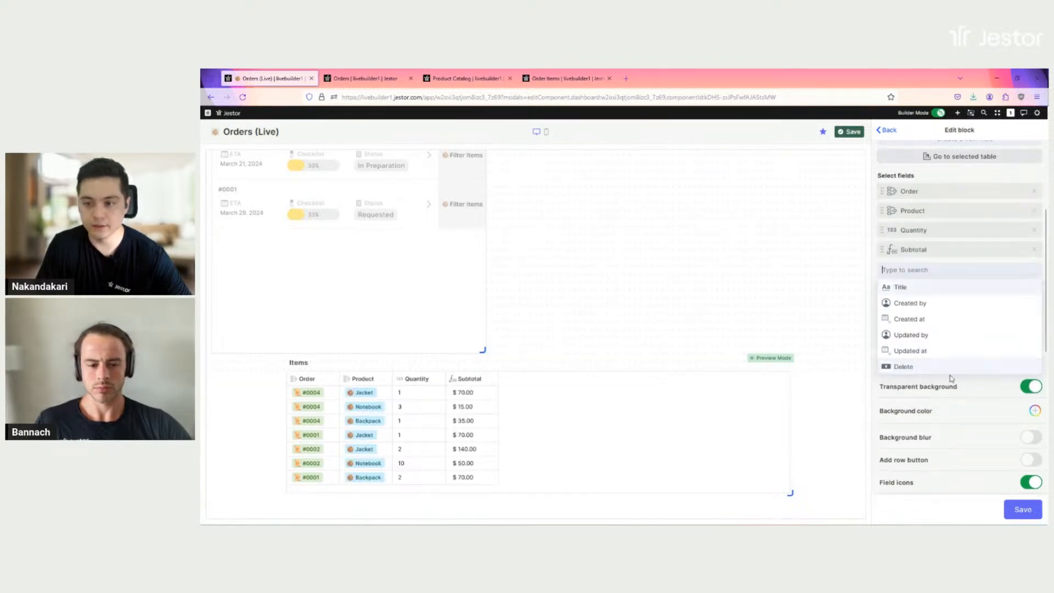
pyautogui.click(916, 367)
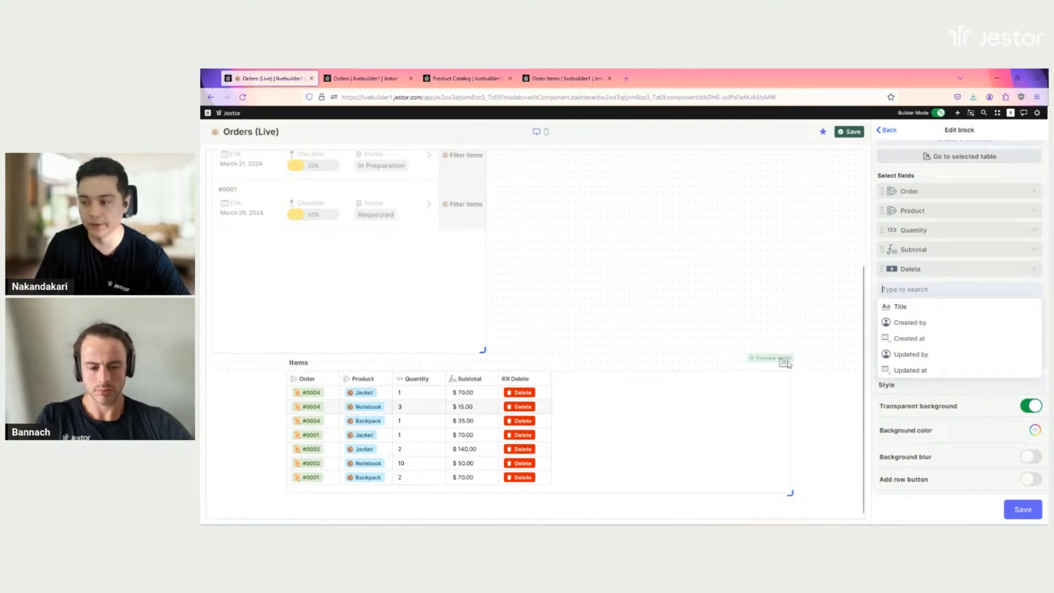
pyautogui.click(972, 283)
# Step: Sort the Items table block's records by the Order field
pyautogui.scroll(-2, 983, 291)
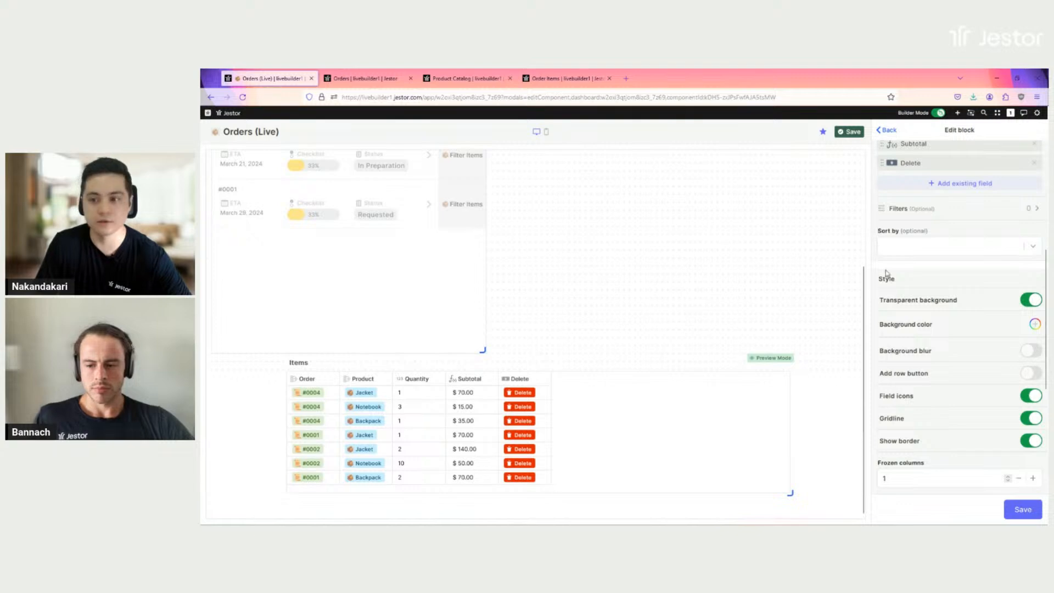
pyautogui.click(922, 246)
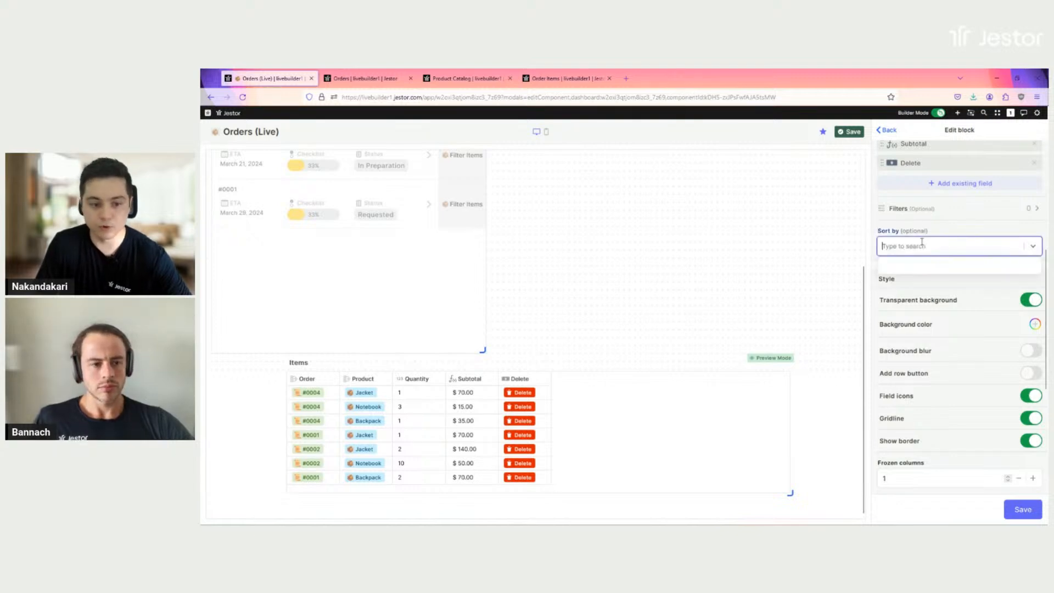
pyautogui.click(921, 343)
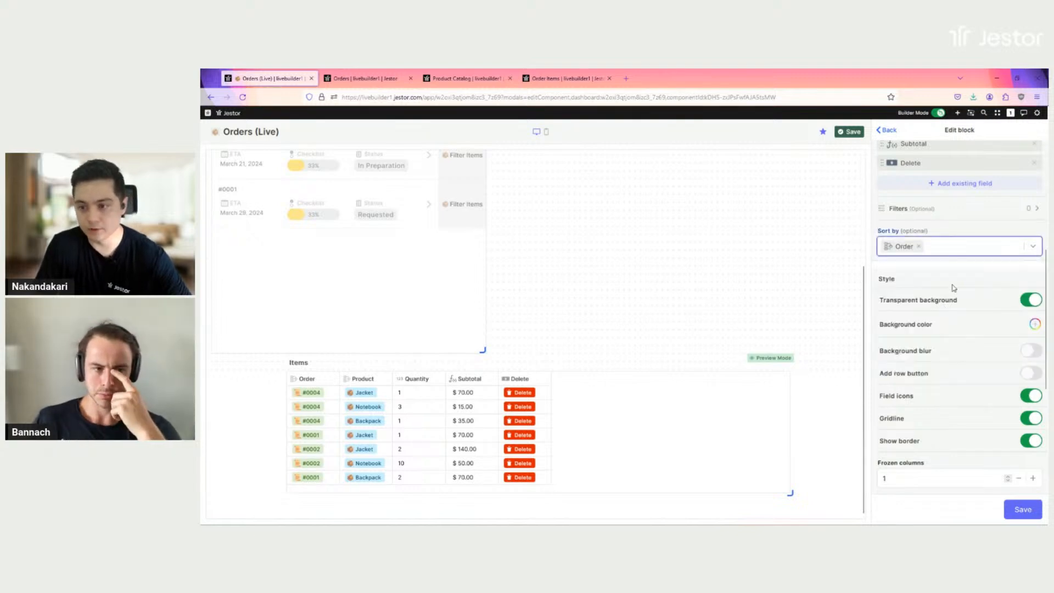
# Step: Set the Items table block to descending sort order, turn off its field icons, gridline and border, and save the block
pyautogui.click(950, 286)
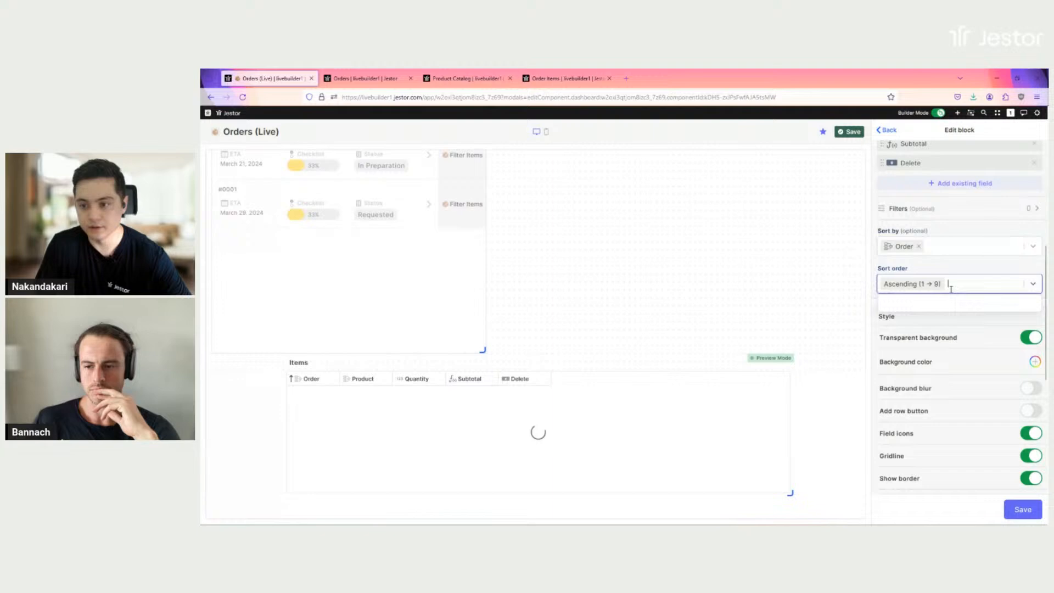
pyautogui.click(939, 318)
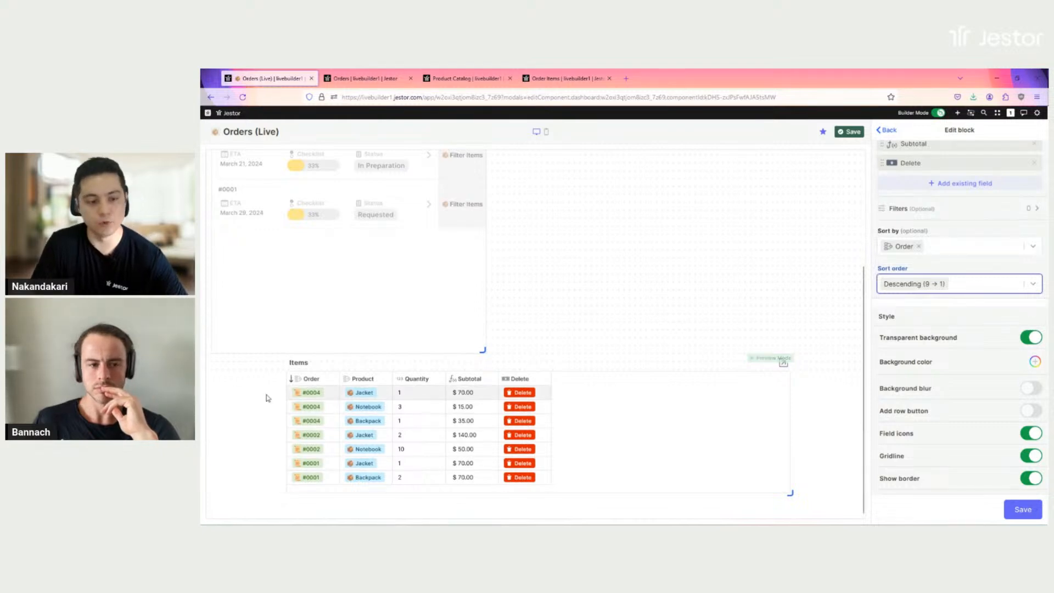
pyautogui.scroll(-2, 956, 326)
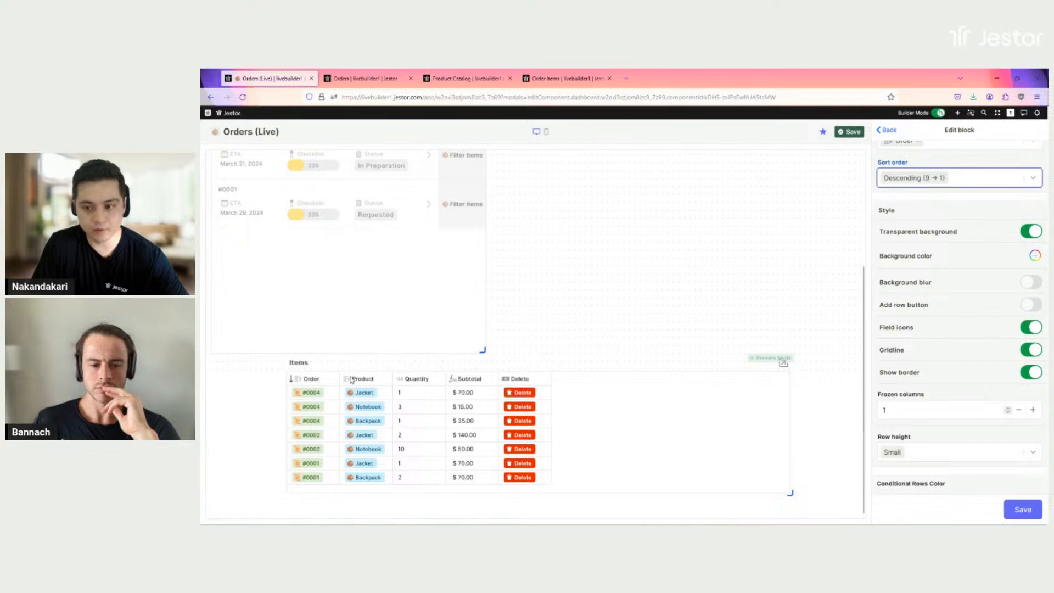
pyautogui.click(1035, 328)
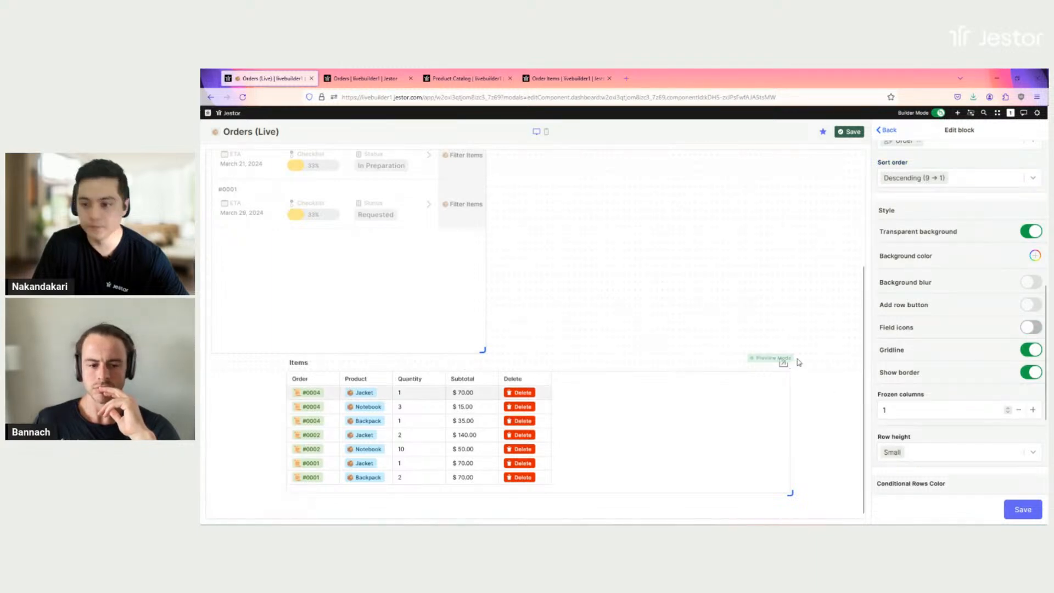
pyautogui.click(1034, 352)
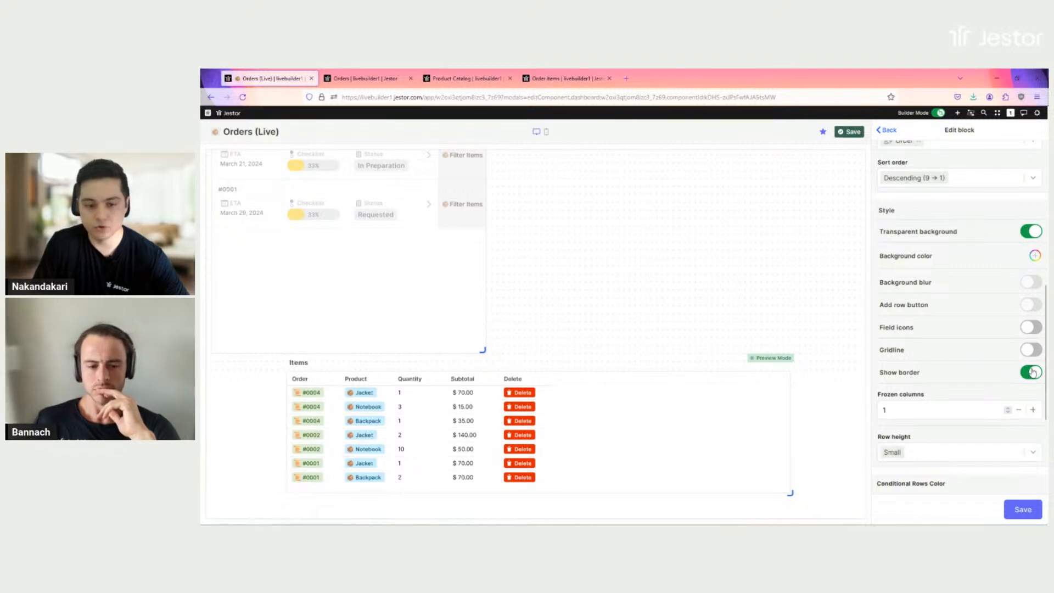
pyautogui.click(1032, 373)
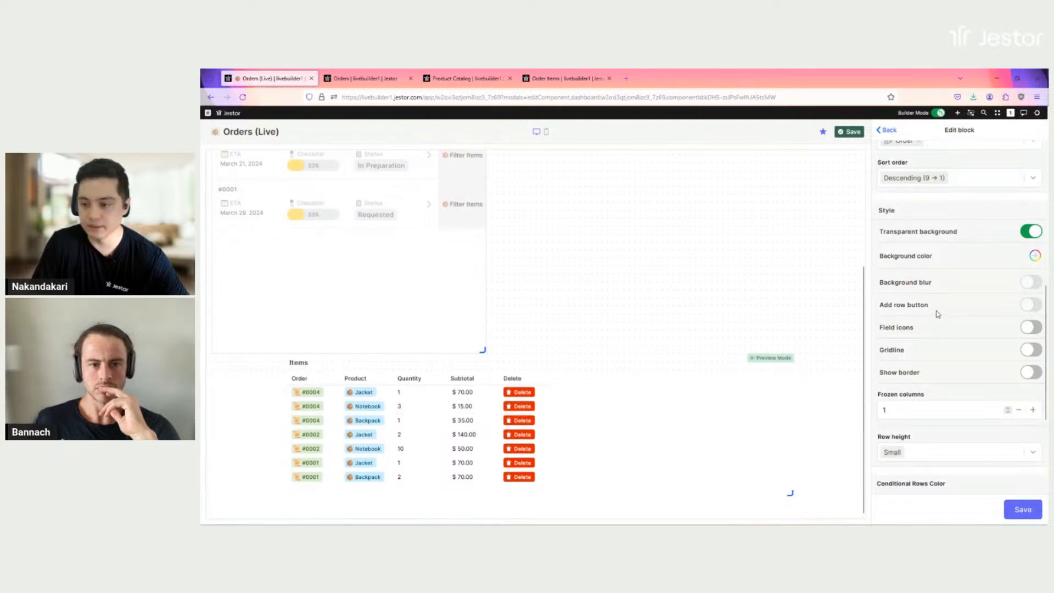
pyautogui.scroll(-5, 939, 313)
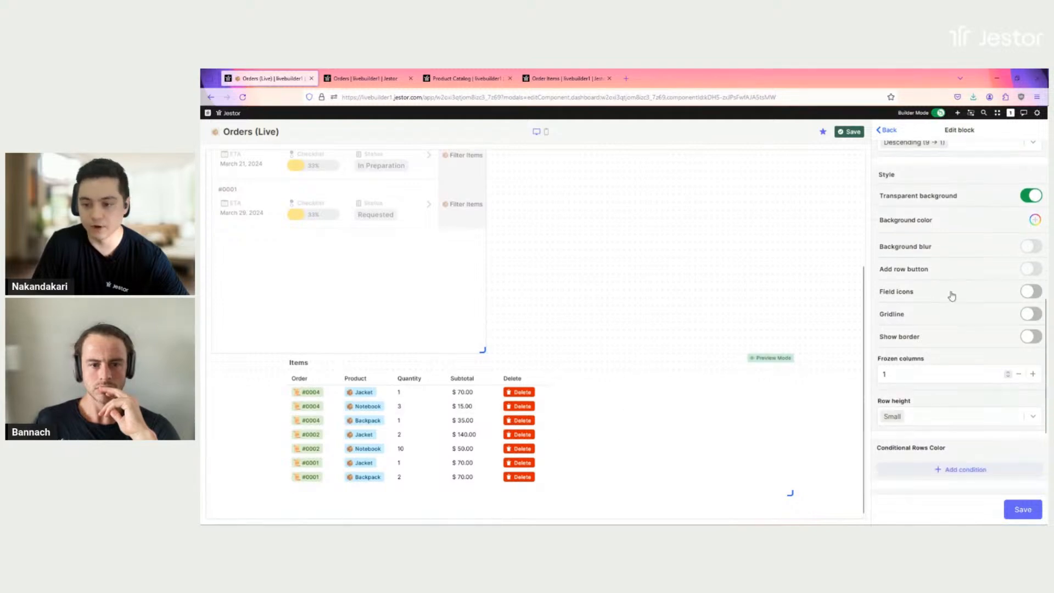
pyautogui.click(1011, 506)
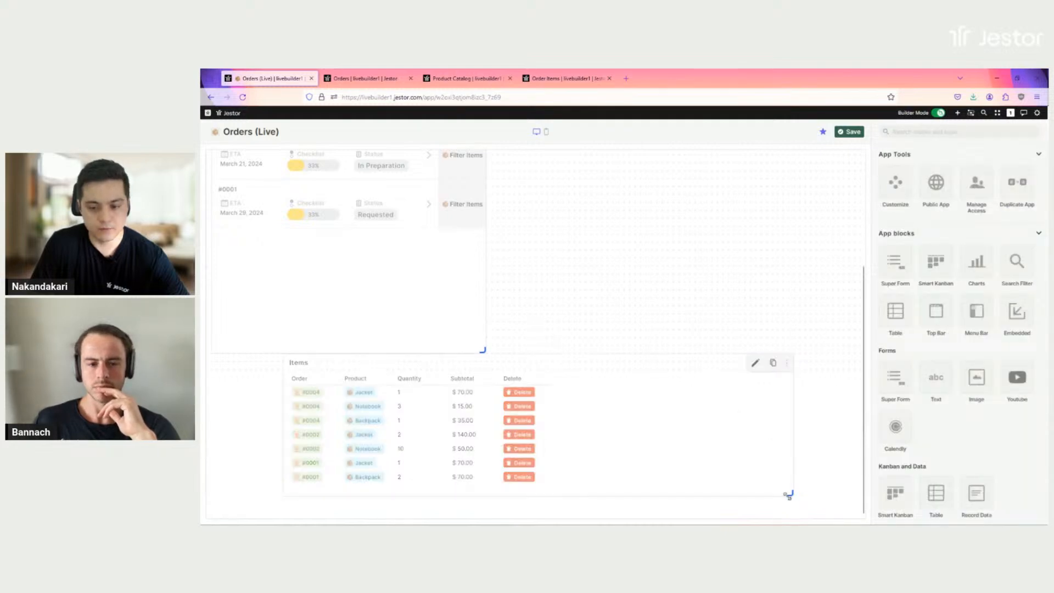
# Step: Resize the Items block and place it beside the Orders list at about the same height, and save the app layout
pyautogui.moveTo(789, 494); pyautogui.dragTo(634, 499)
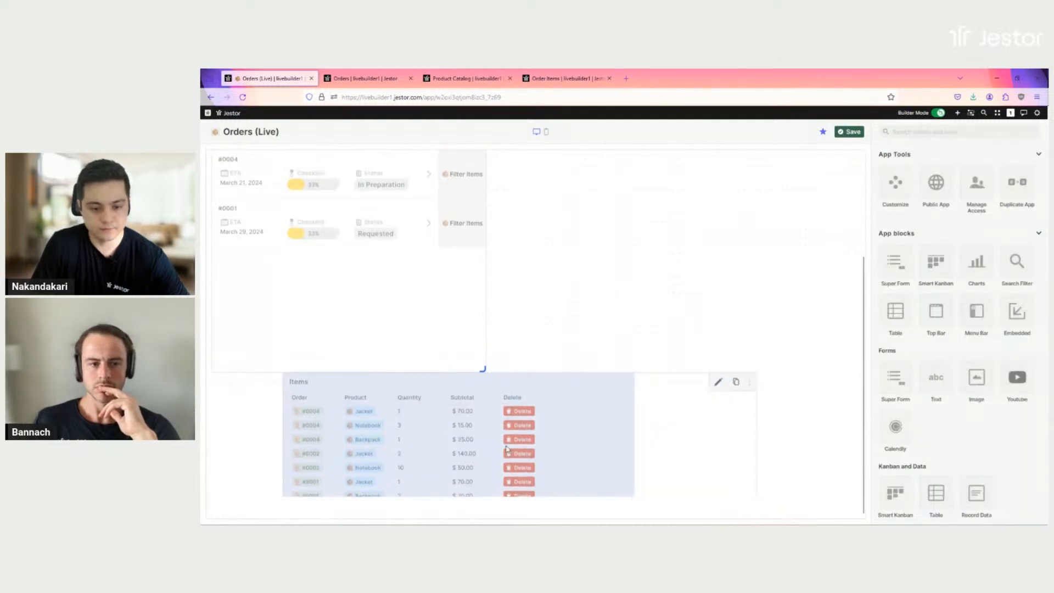
pyautogui.moveTo(460, 461); pyautogui.dragTo(643, 220)
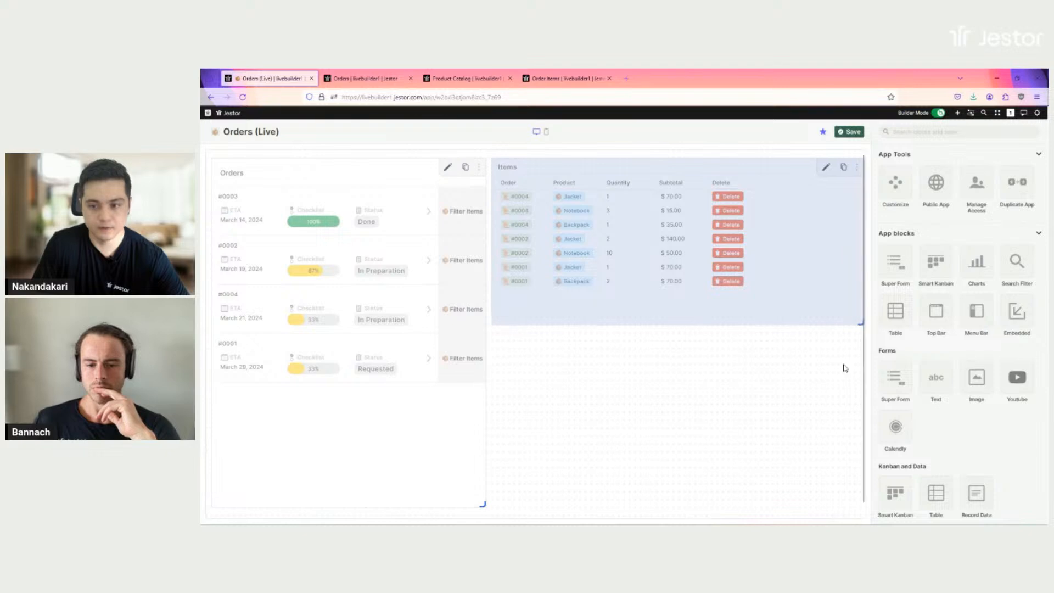
pyautogui.moveTo(839, 462); pyautogui.dragTo(855, 495)
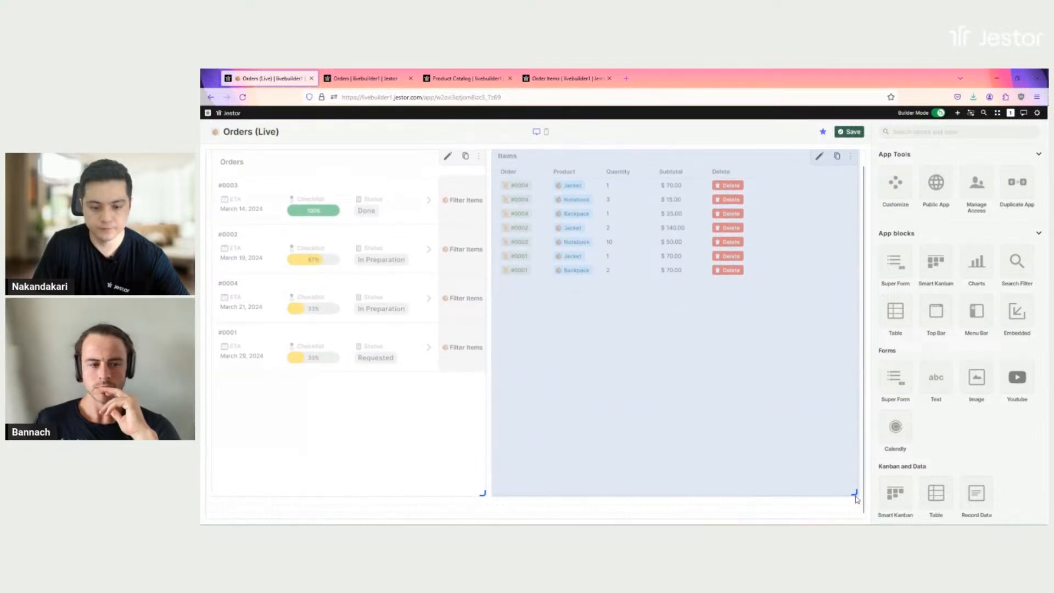
pyautogui.click(849, 131)
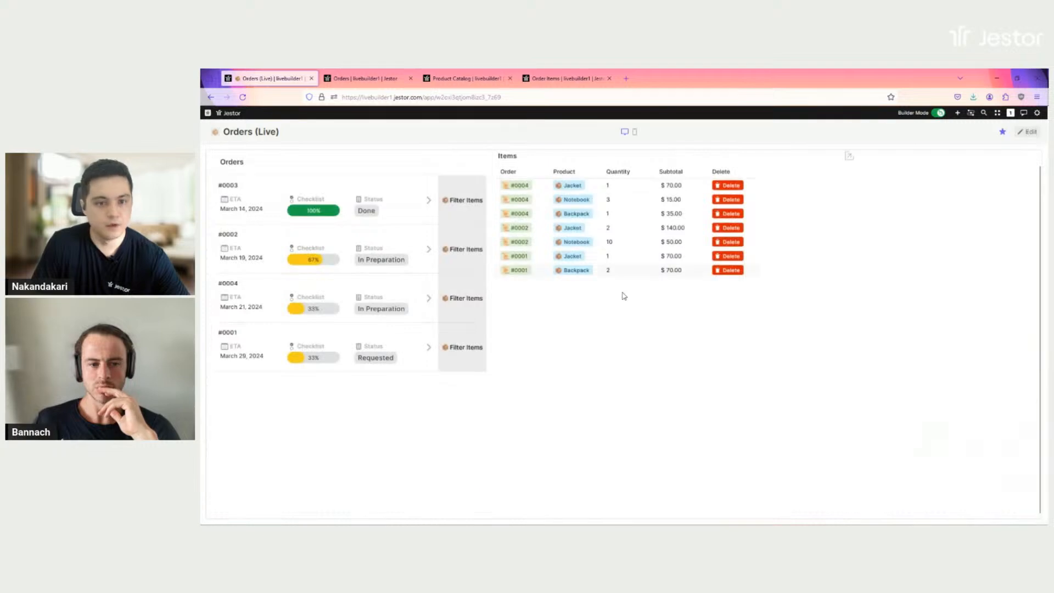
# Step: View the record details of the first order in the Orders list and close them
pyautogui.moveTo(693, 252)
pyautogui.mouseDown()
pyautogui.moveTo(708, 209)
pyautogui.moveTo(702, 273)
pyautogui.moveTo(707, 259)
pyautogui.mouseUp()
pyautogui.click(707, 258)
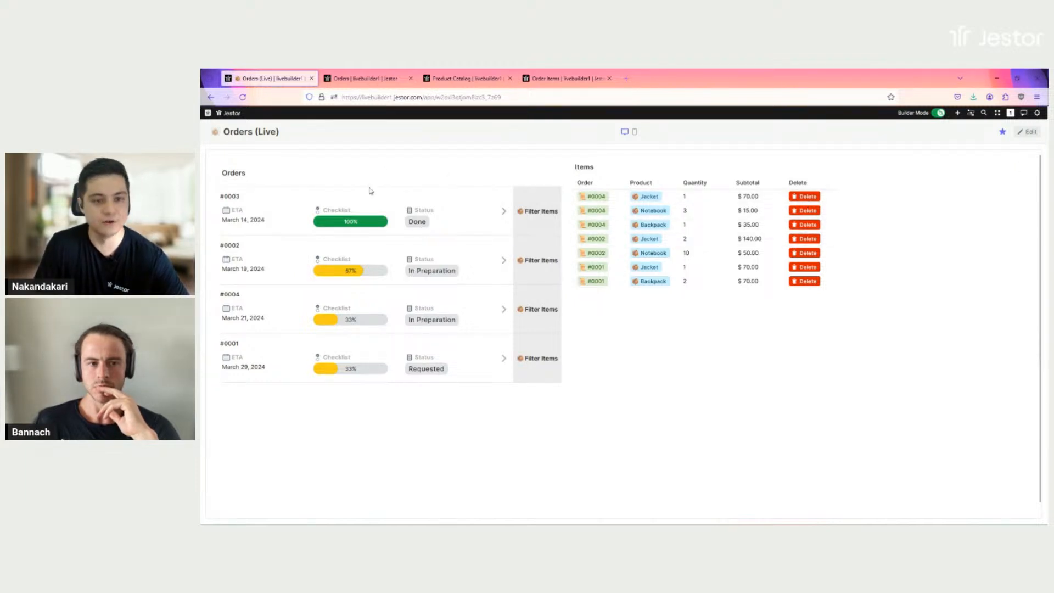
pyautogui.click(279, 221)
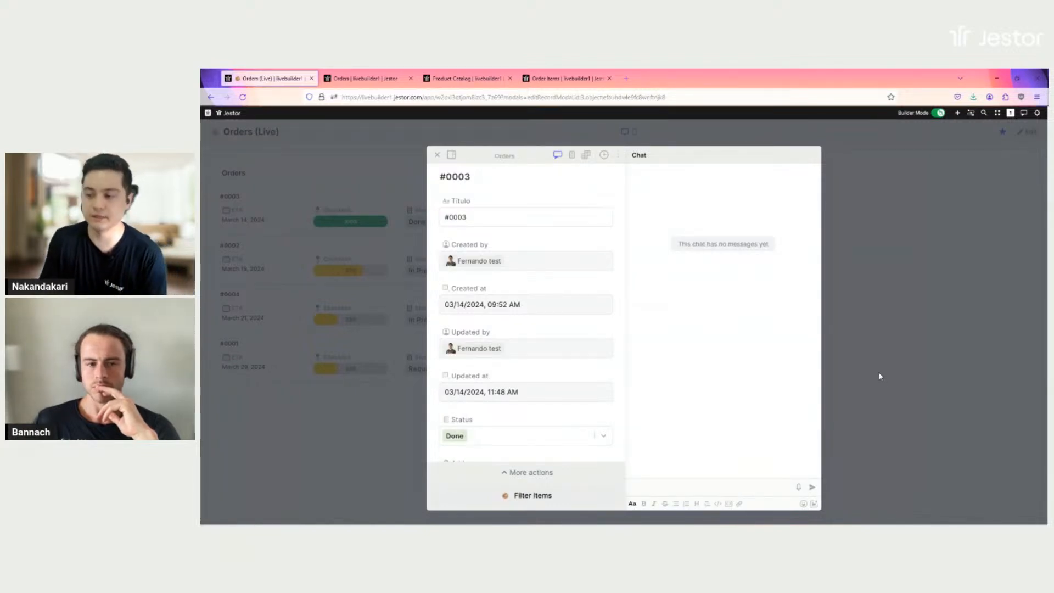
pyautogui.click(982, 300)
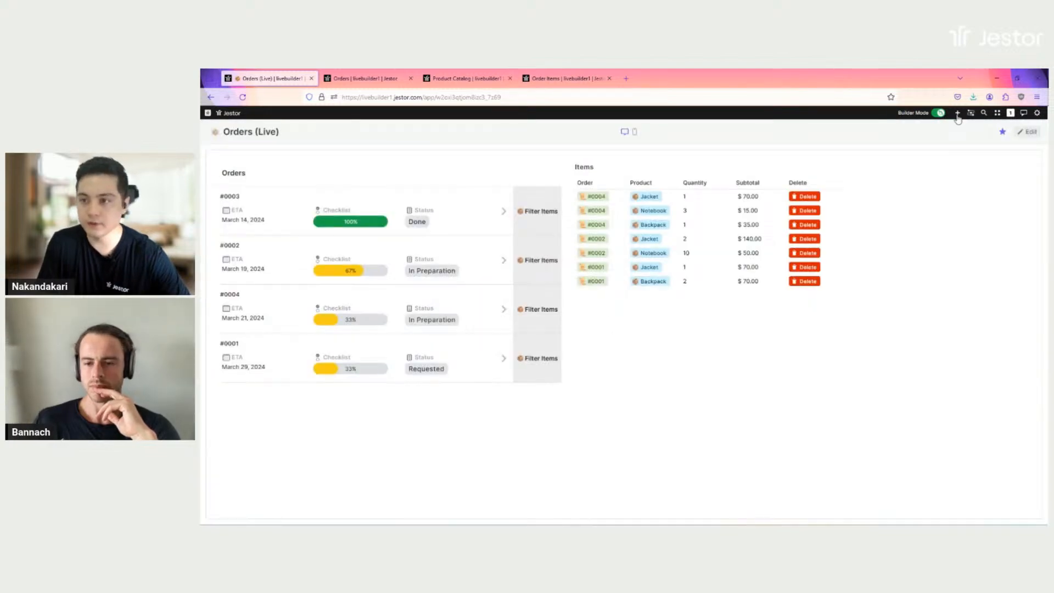
# Step: Create a new blank app and title it Order Forms (Live)
pyautogui.click(958, 113)
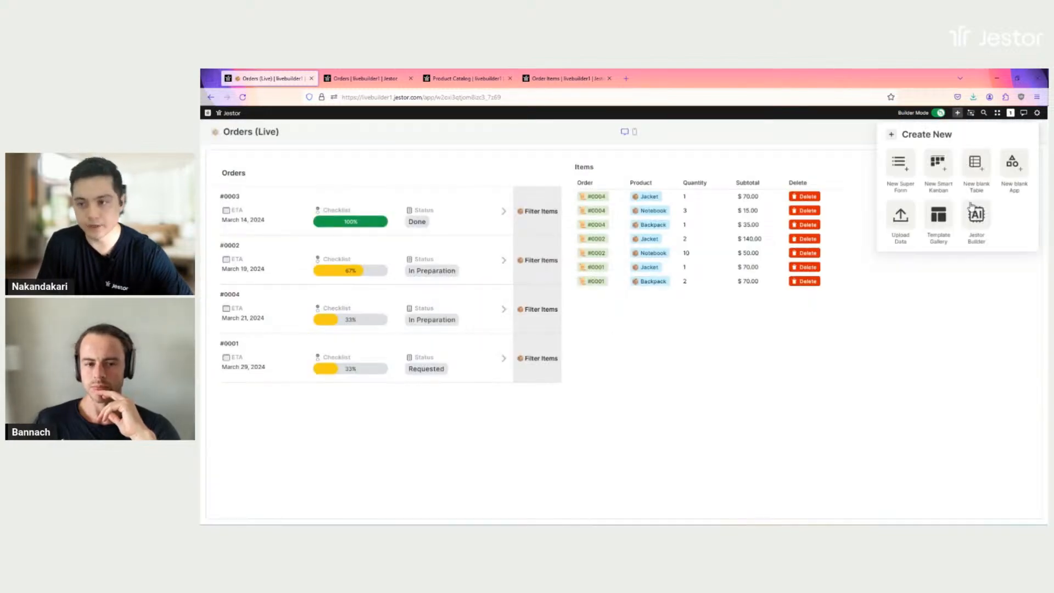
pyautogui.click(1017, 170)
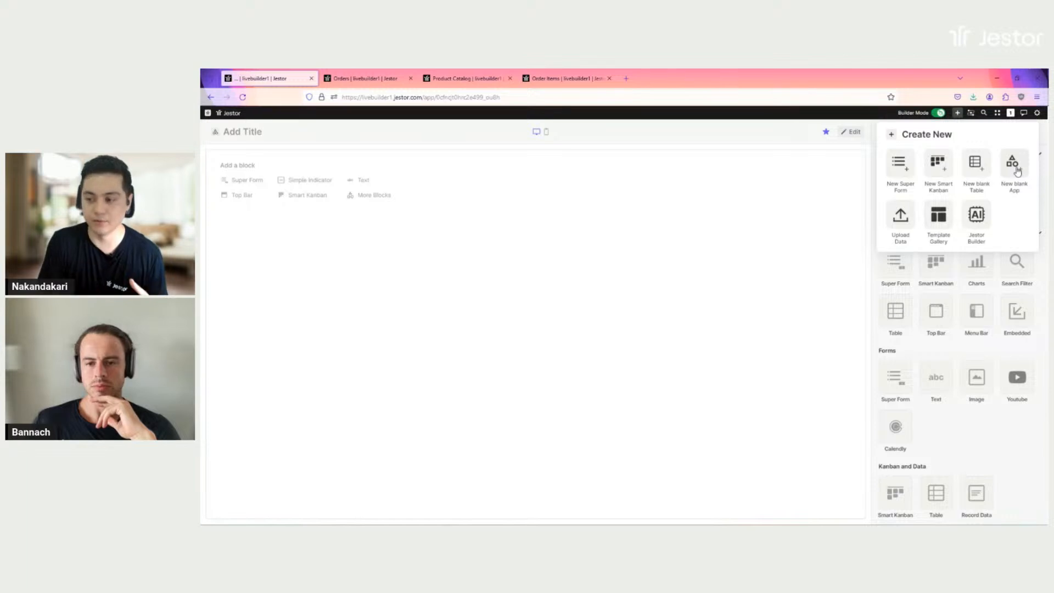
pyautogui.click(254, 131)
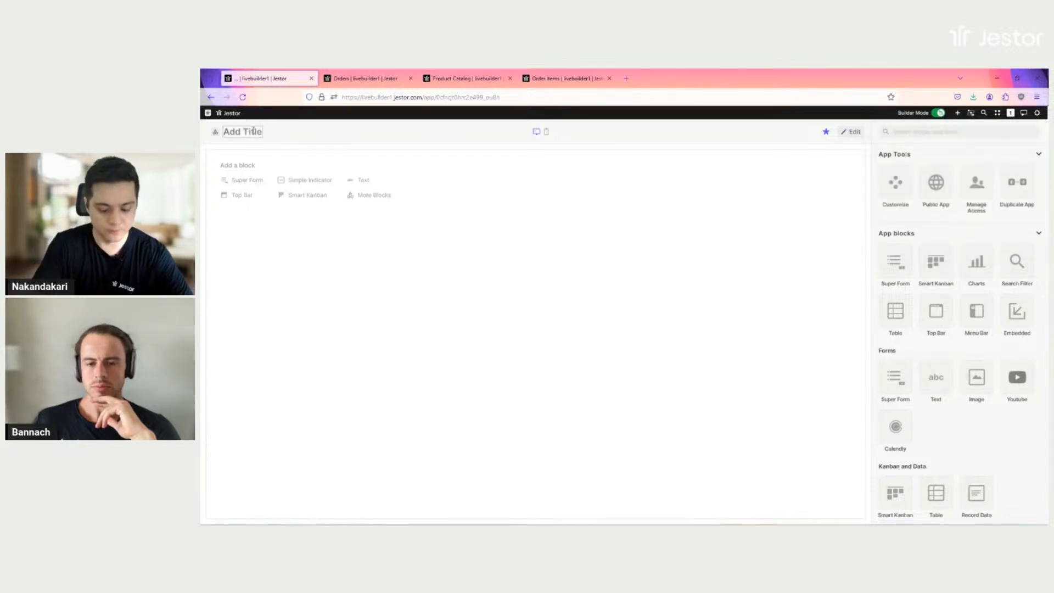
pyautogui.write('Order Forms (Live')
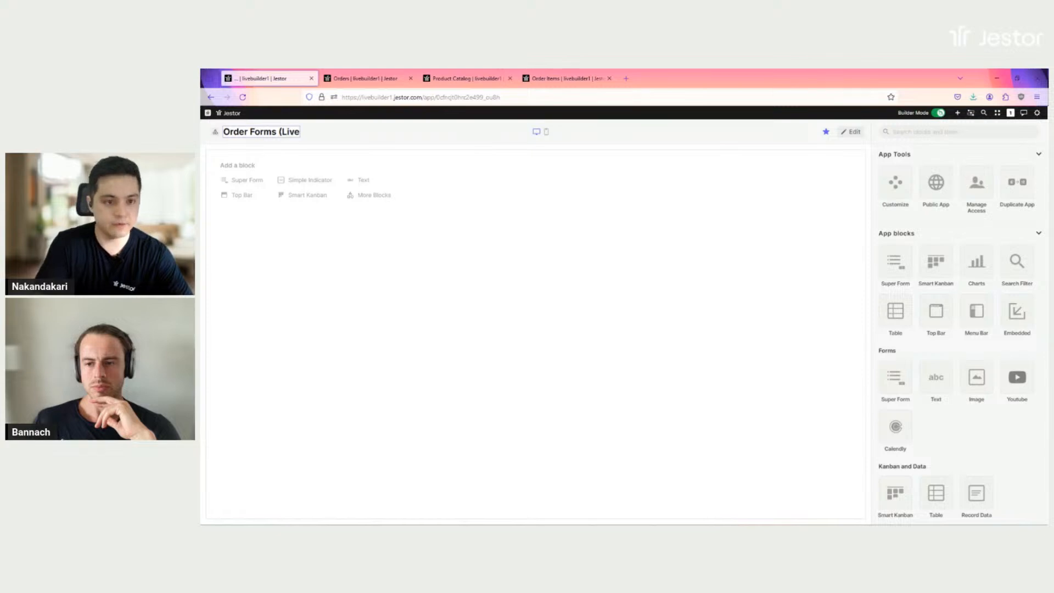
pyautogui.click(386, 242)
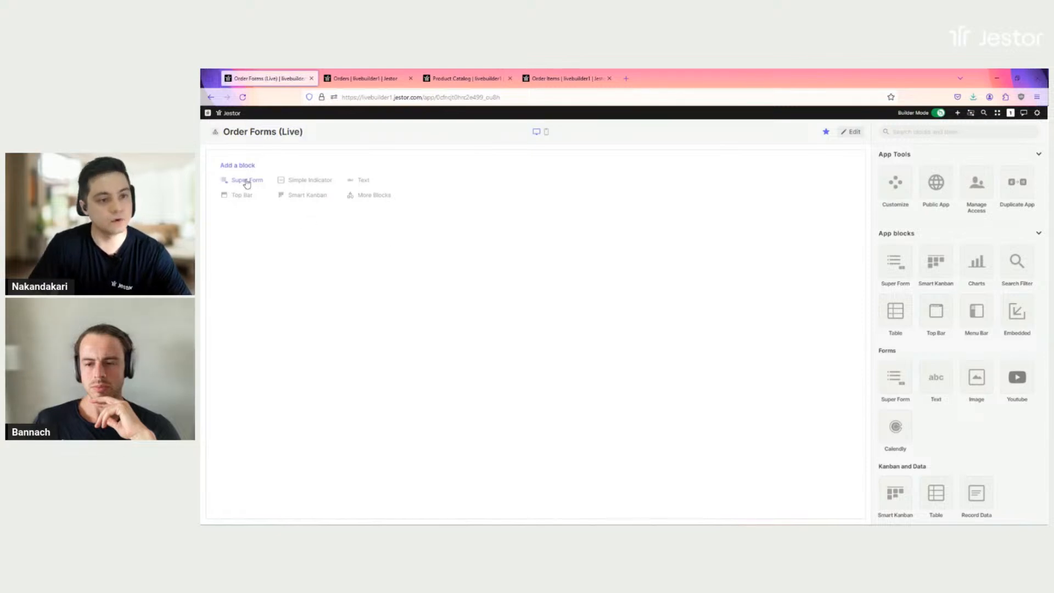
# Step: Add a Super Form block to the app and title it Add Order
pyautogui.click(247, 182)
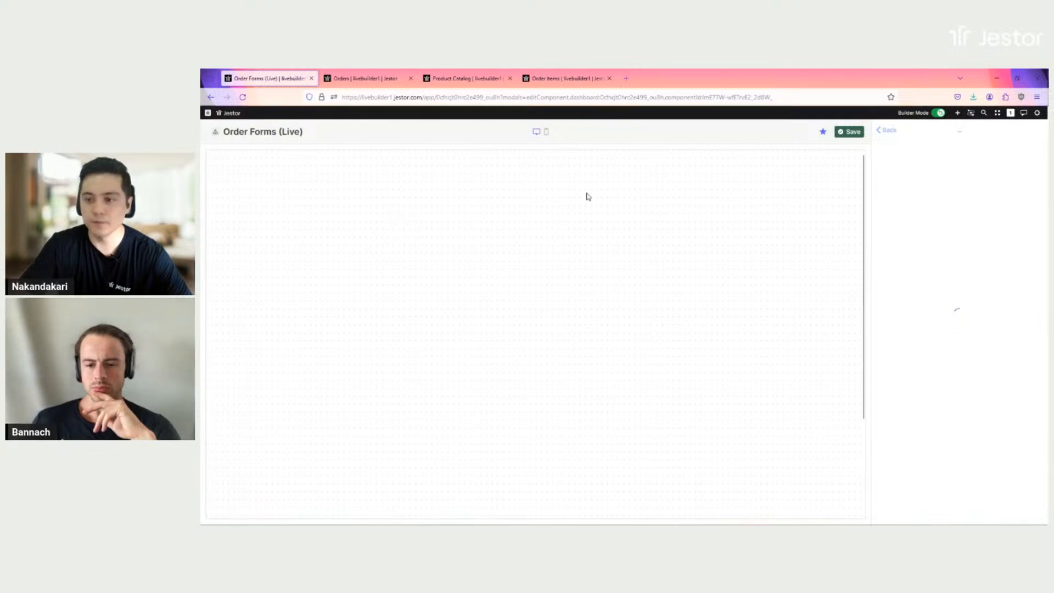
pyautogui.click(953, 242)
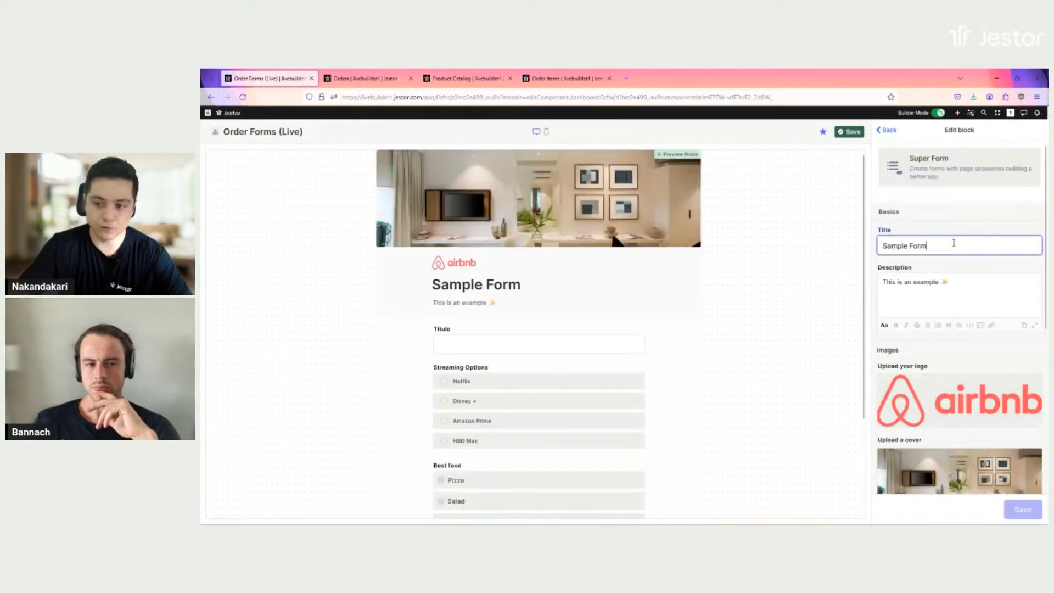
pyautogui.hotkey('ctrl', 'a')
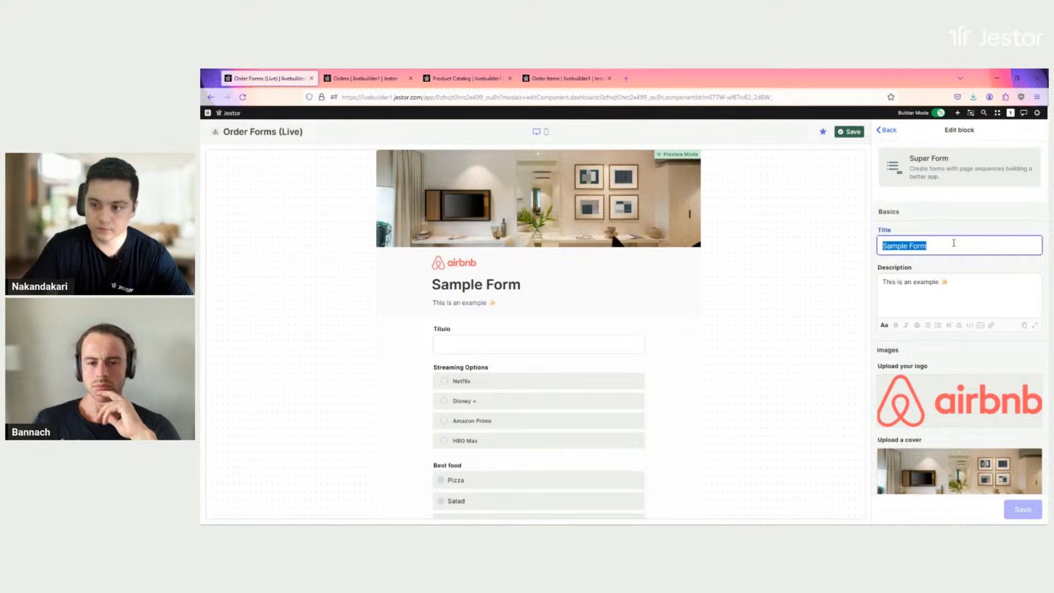
pyautogui.write('Add')
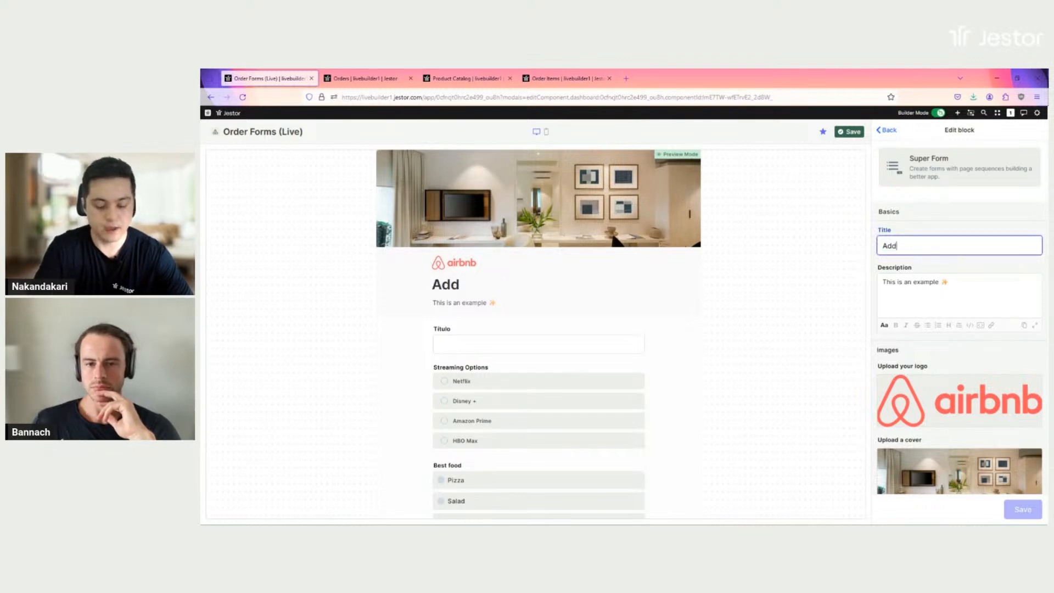
pyautogui.write(' Order')
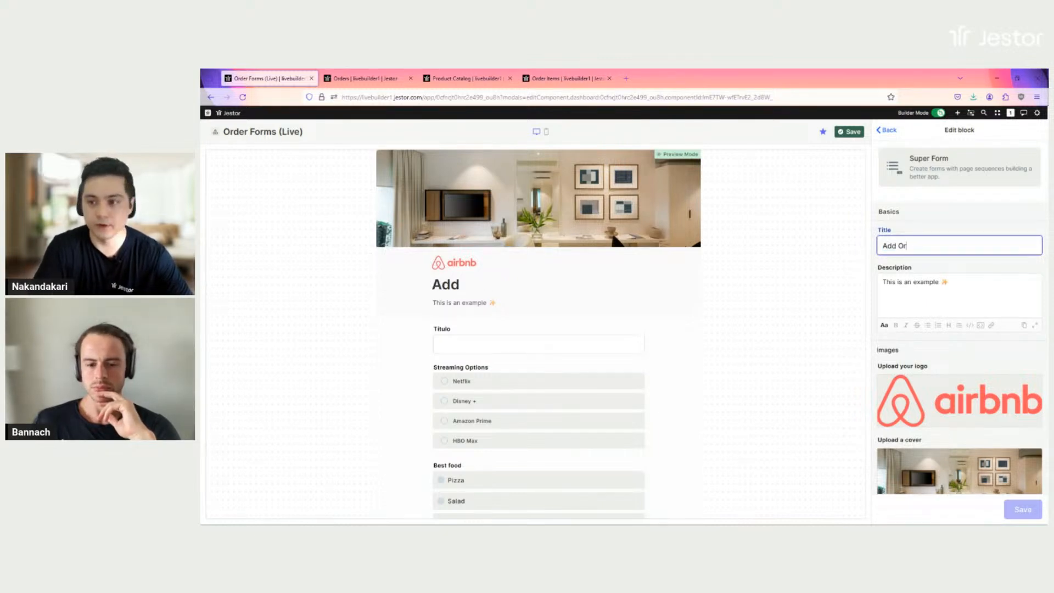
# Step: Clear the Add Order form's sample description and remove its logo and cover images
pyautogui.click(878, 288)
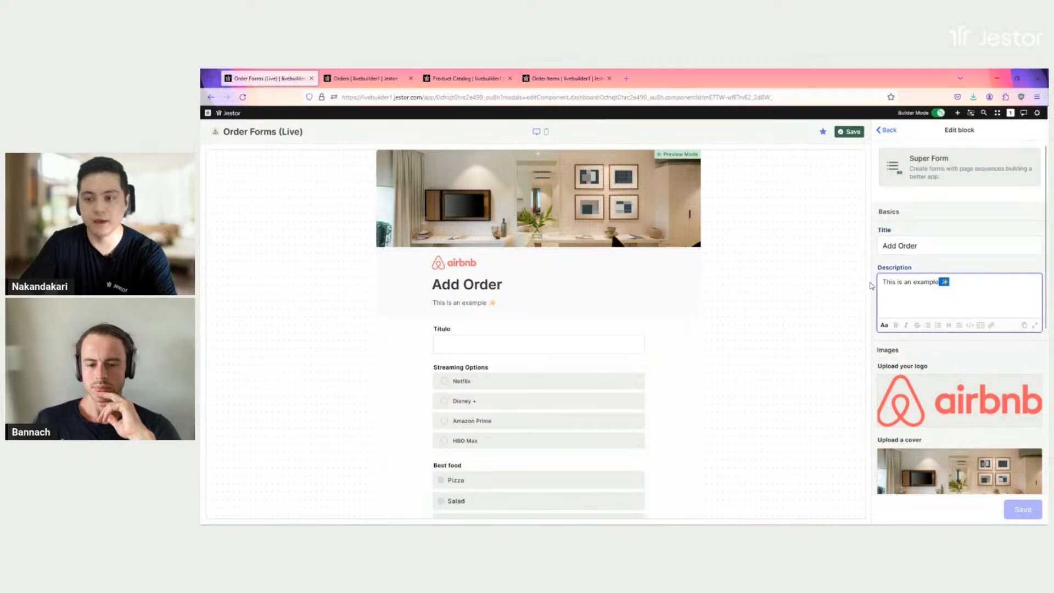
pyautogui.hotkey('ctrl', 'a')
pyautogui.press('BackSpace')
pyautogui.scroll(-2, 1003, 351)
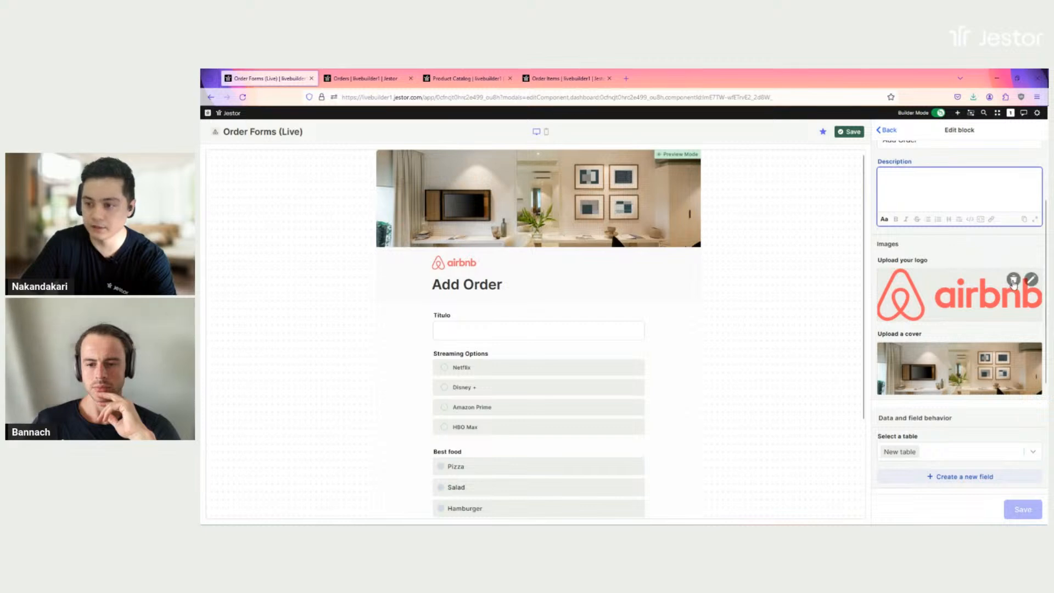
pyautogui.click(1013, 278)
pyautogui.click(1014, 336)
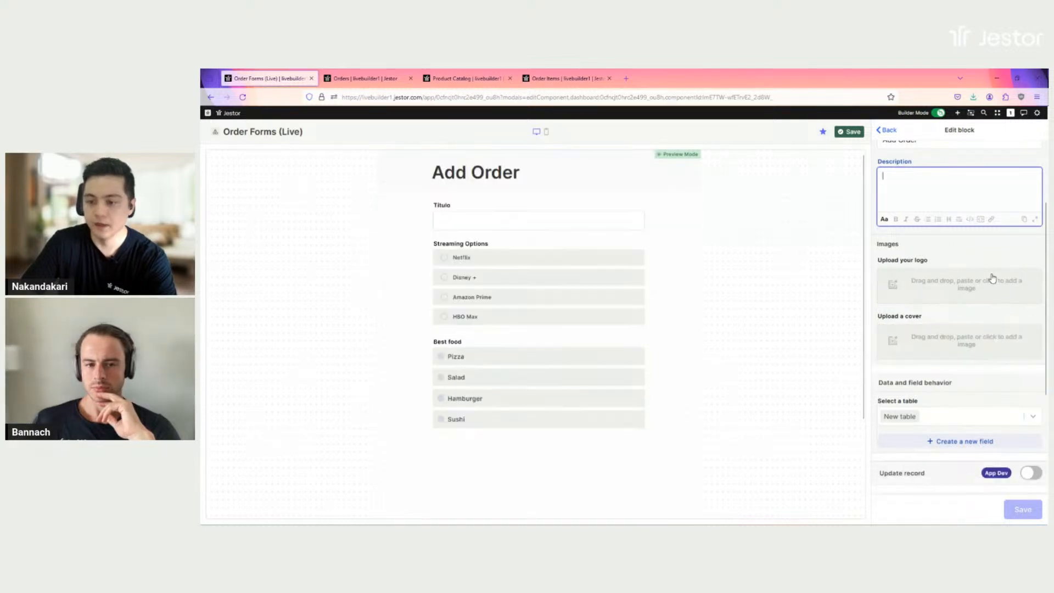
pyautogui.scroll(2, 940, 374)
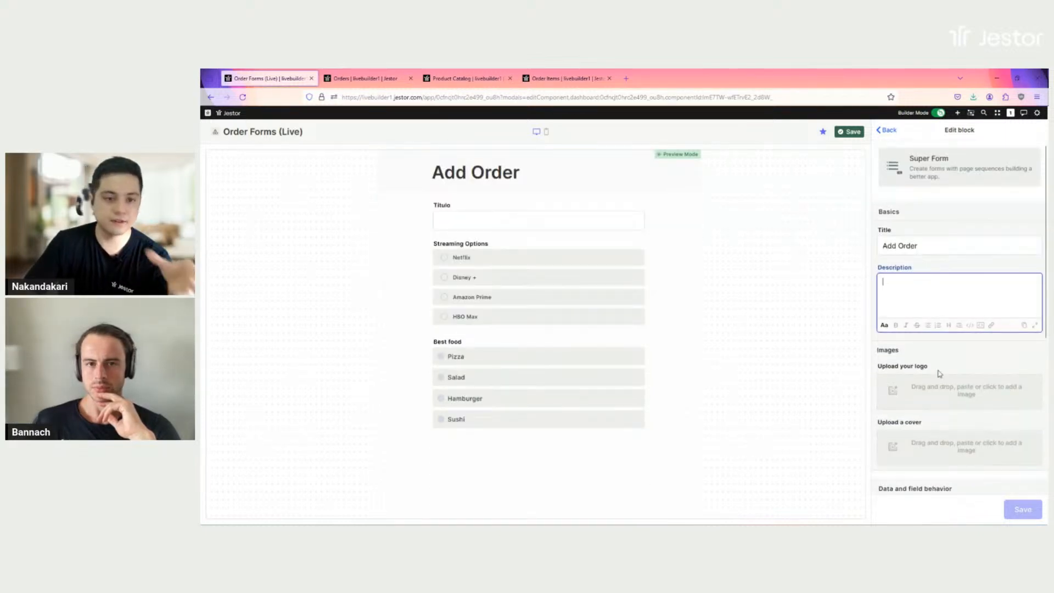
# Step: Set the Add Order form's data table to Orders
pyautogui.scroll(-4, 940, 373)
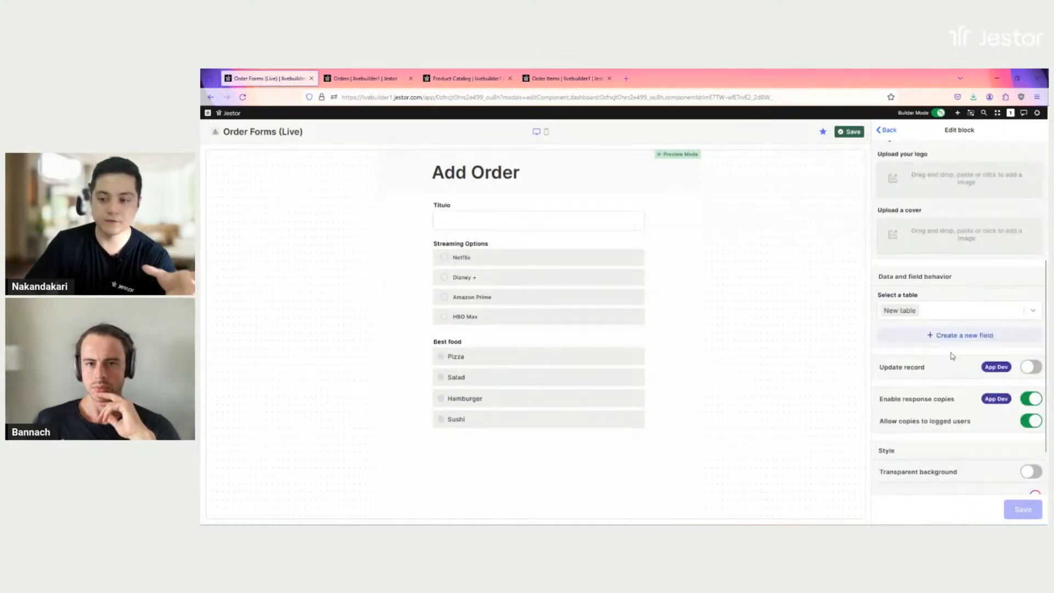
pyautogui.click(957, 314)
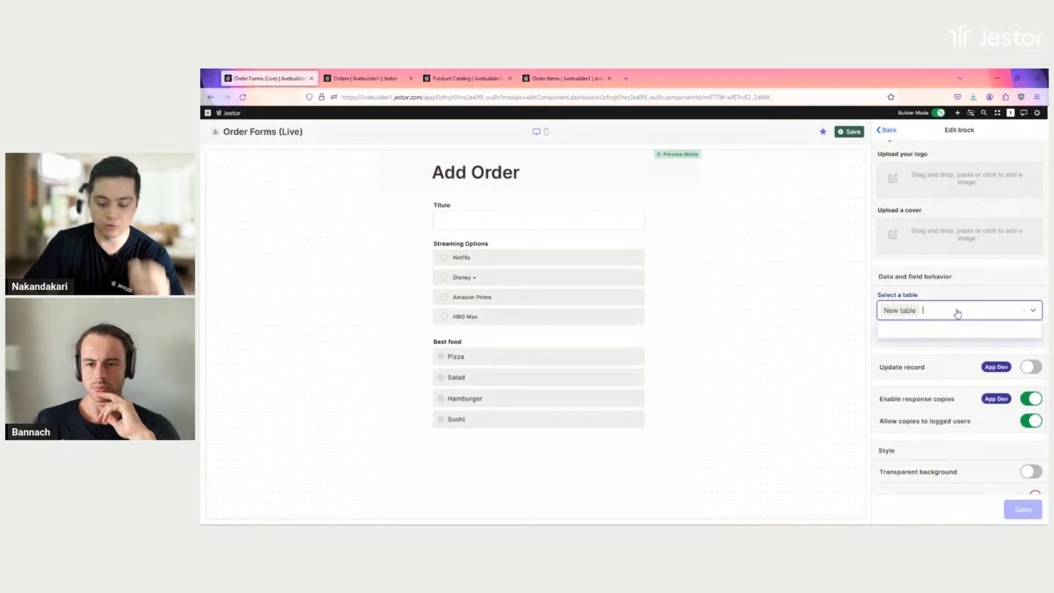
pyautogui.write('ord')
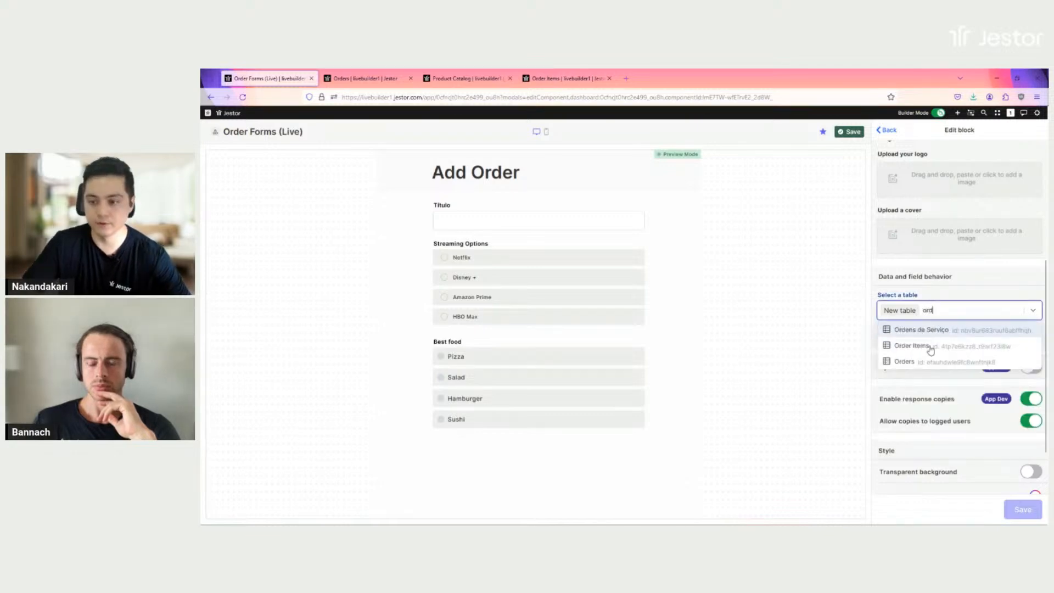
pyautogui.click(911, 361)
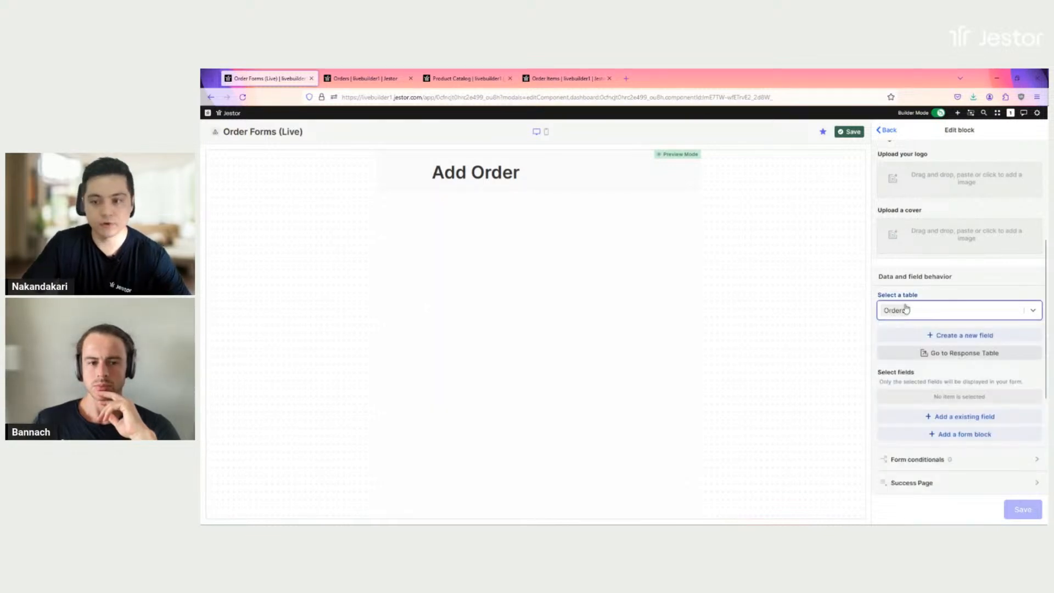
# Step: Add the existing Título field to the Add Order form and set its title to Title
pyautogui.scroll(-5, 954, 328)
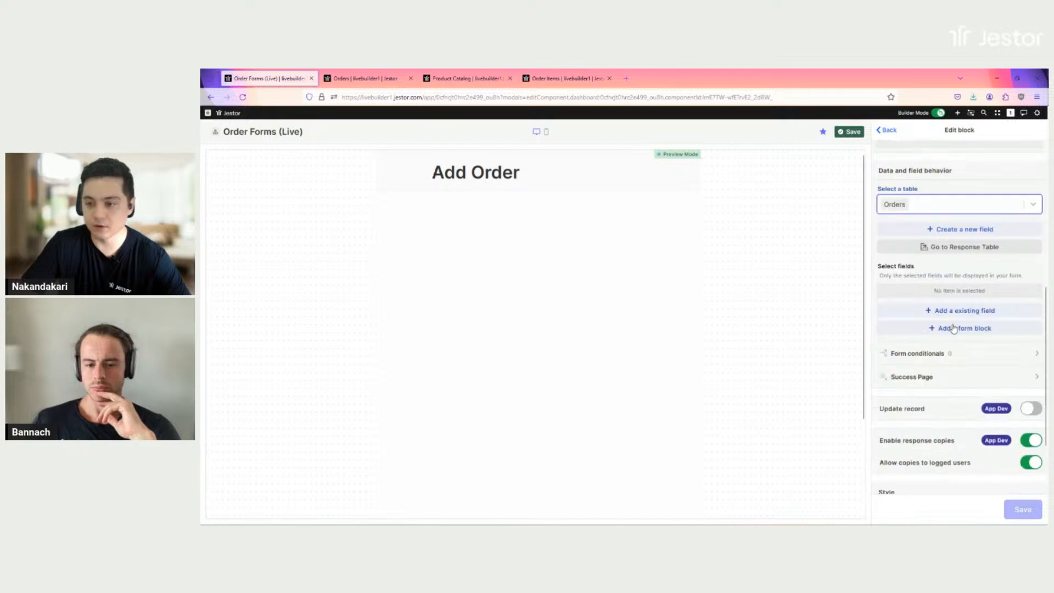
pyautogui.click(957, 316)
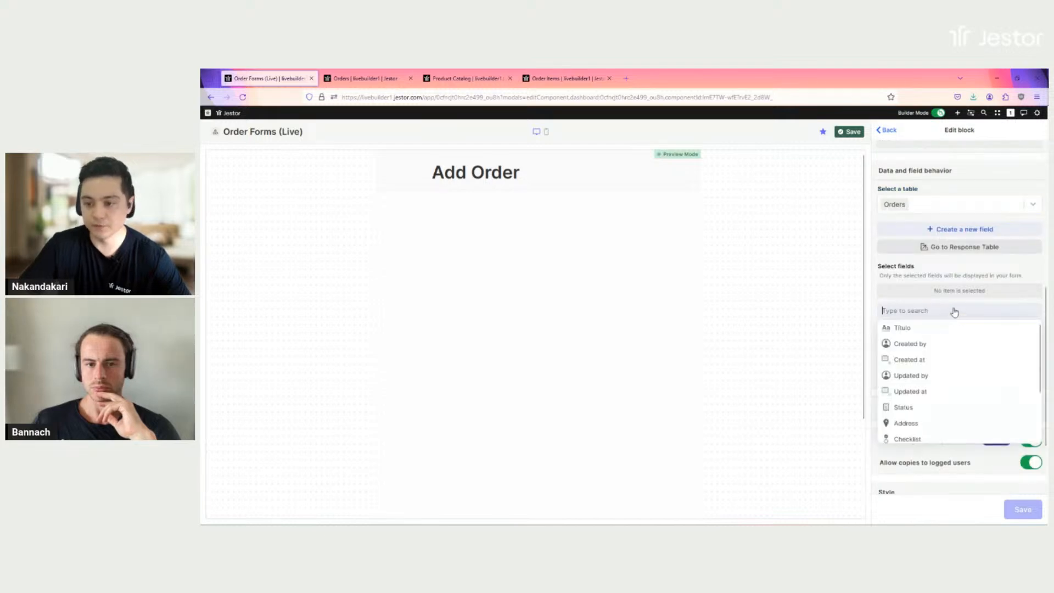
pyautogui.click(981, 325)
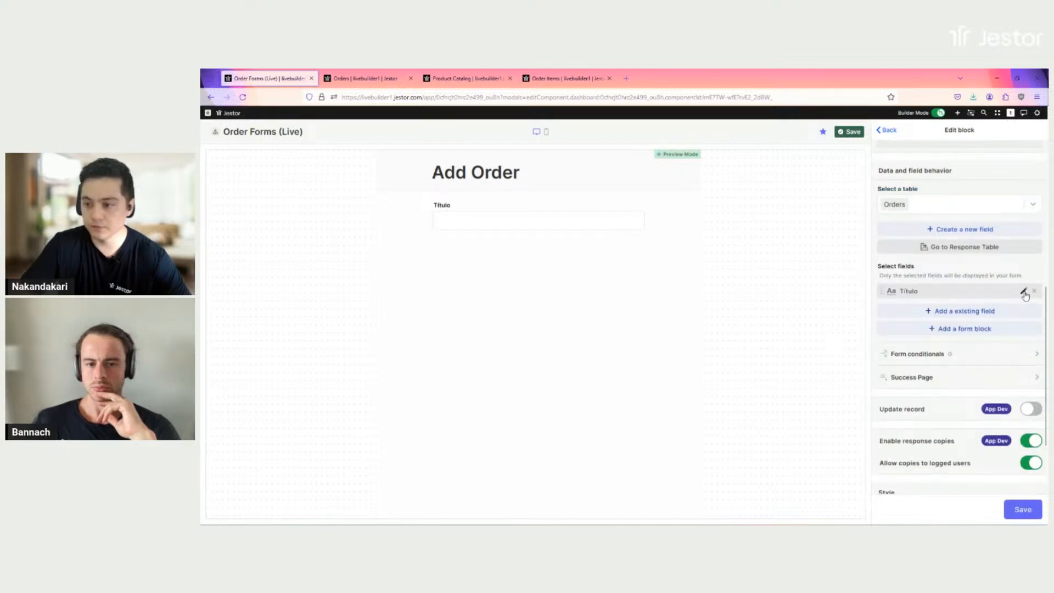
pyautogui.click(1024, 292)
pyautogui.click(959, 212)
pyautogui.write('Ti')
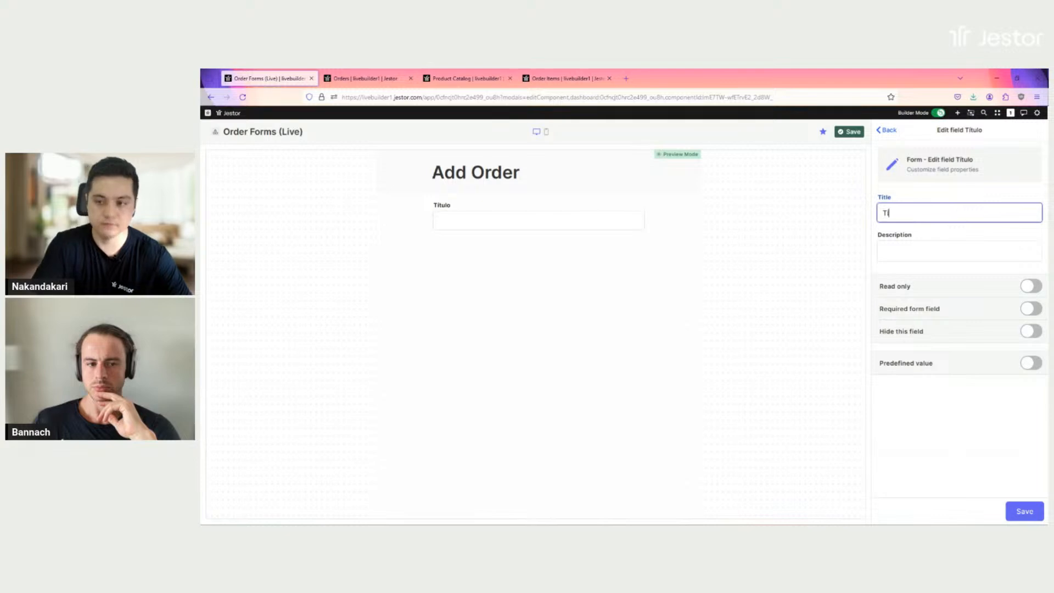
pyautogui.write('tle')
pyautogui.click(1024, 511)
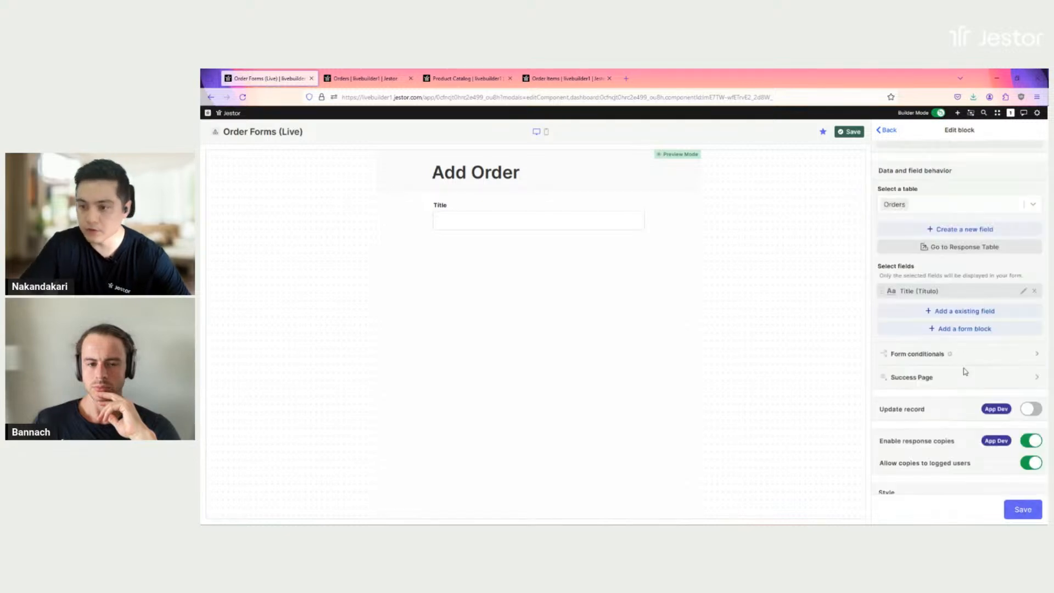
# Step: Add the existing ETA and Address fields to the Add Order form
pyautogui.click(966, 314)
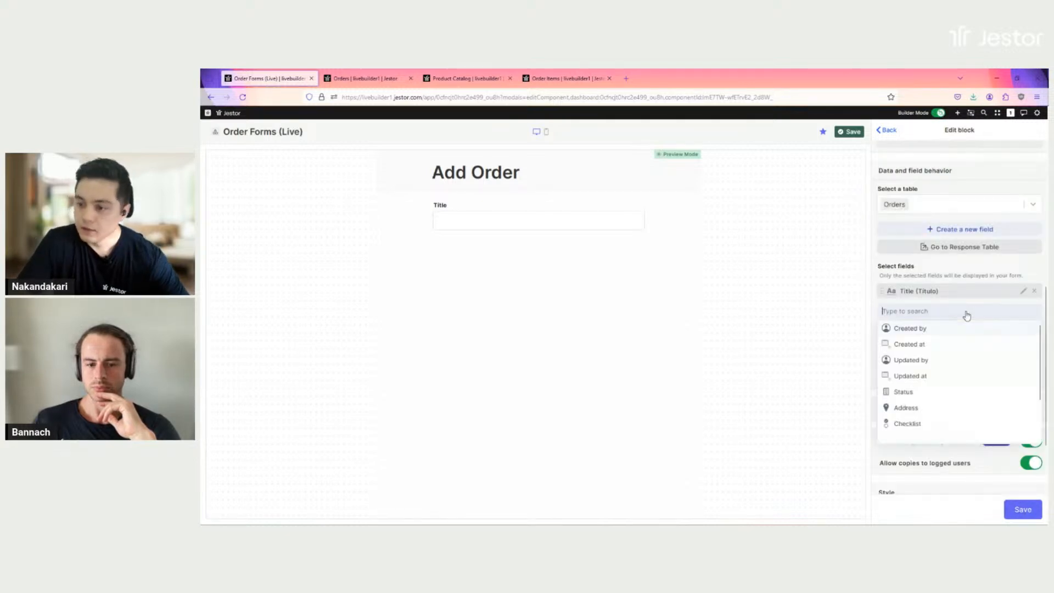
pyautogui.scroll(-2, 933, 363)
pyautogui.scroll(2, 942, 364)
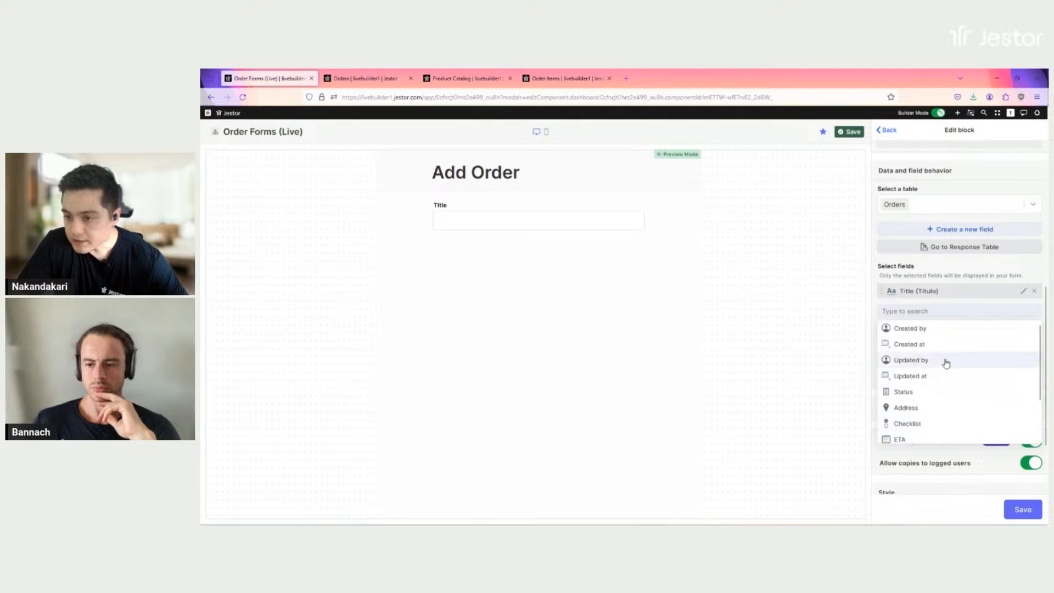
pyautogui.scroll(-2, 937, 366)
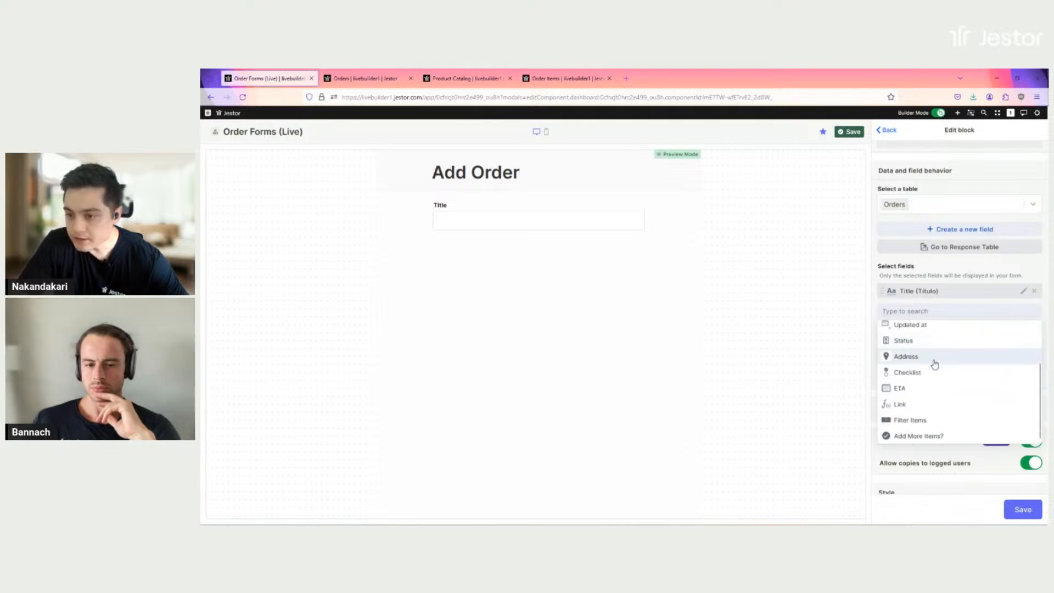
pyautogui.click(909, 391)
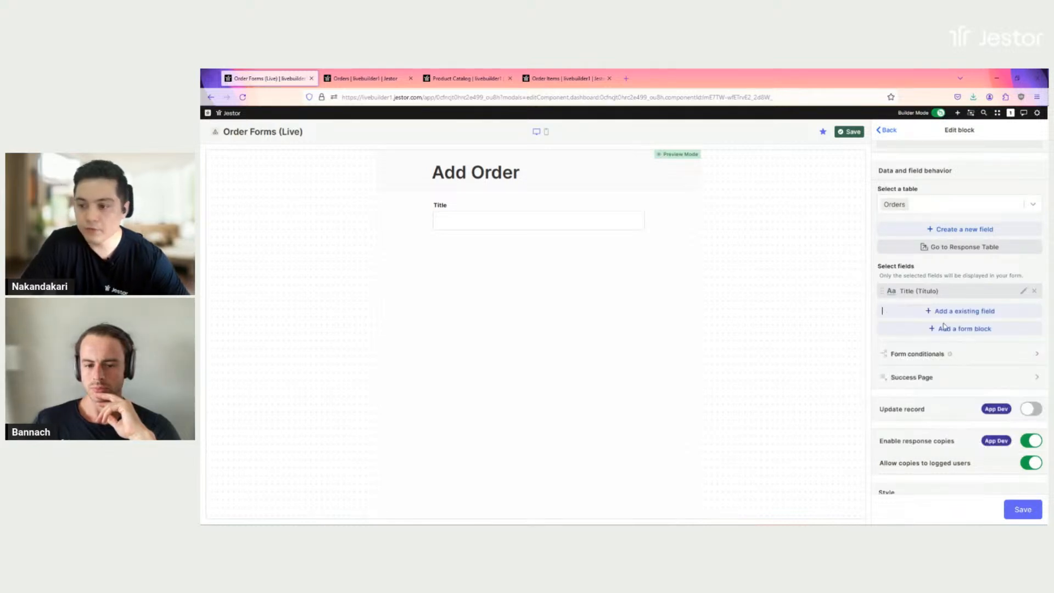
pyautogui.click(955, 331)
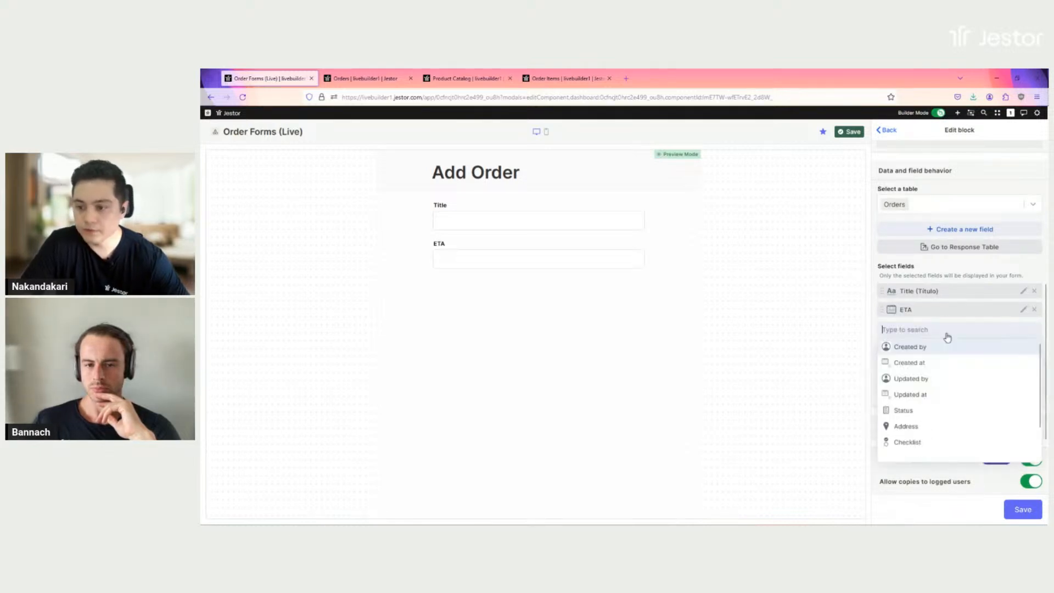
pyautogui.click(920, 431)
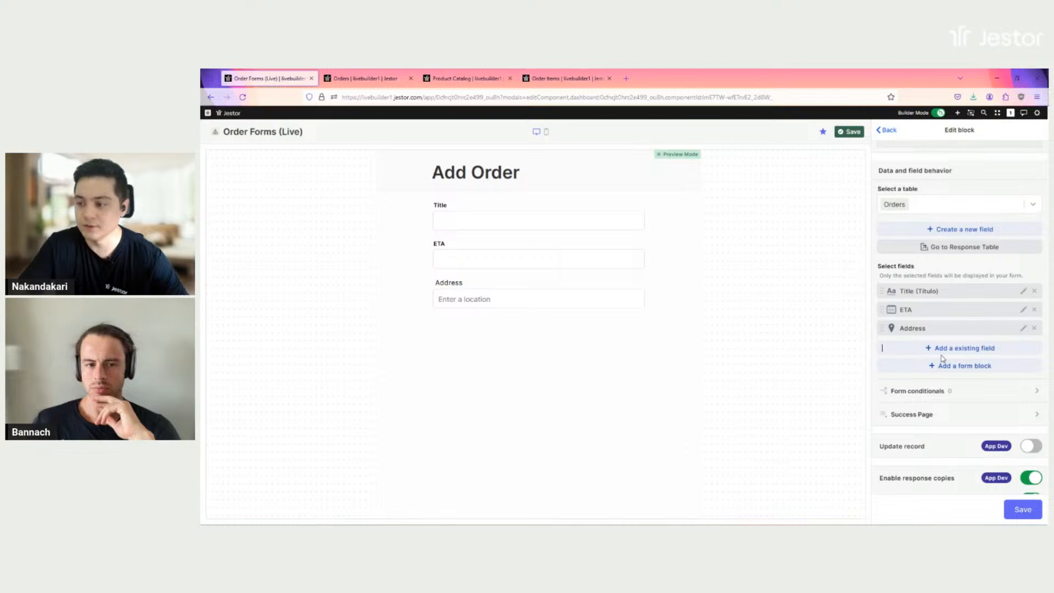
pyautogui.click(965, 354)
pyautogui.scroll(-3, 961, 395)
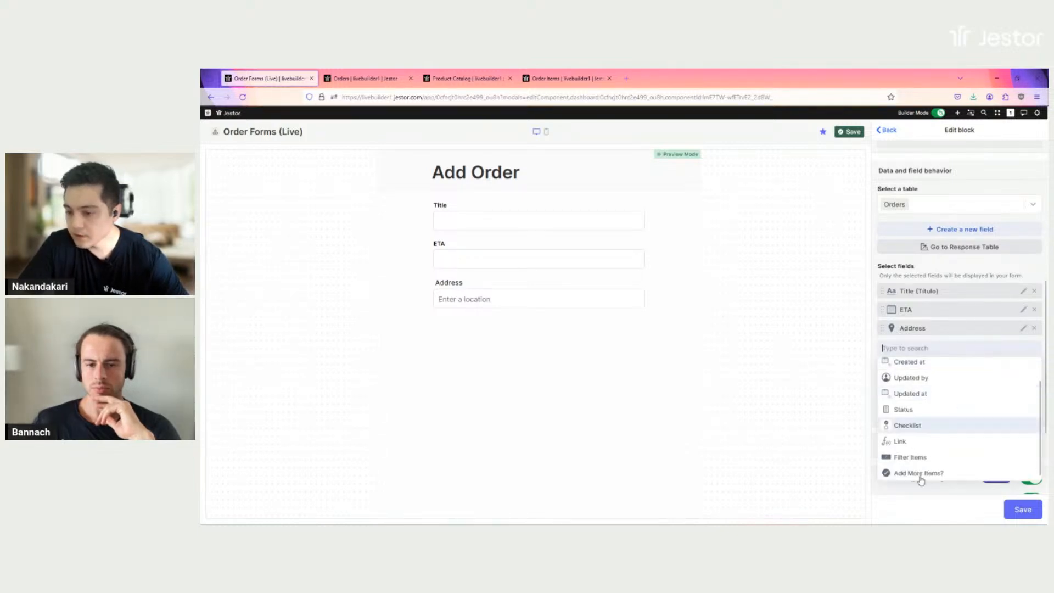
pyautogui.click(977, 274)
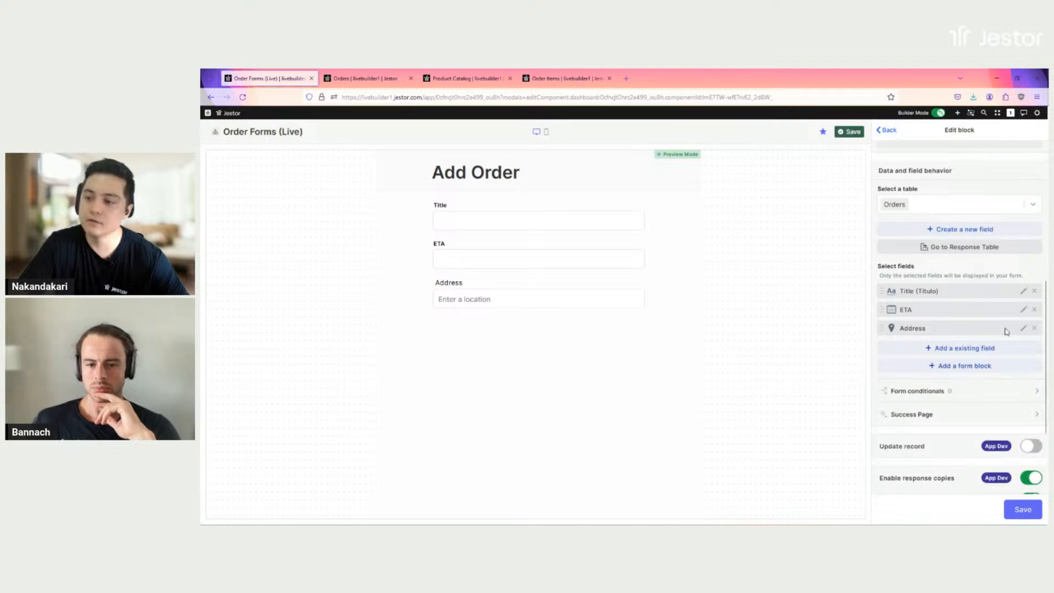
# Step: Add an Inline form block that encloses the Title and ETA fields, with Address placed after its end
pyautogui.click(983, 349)
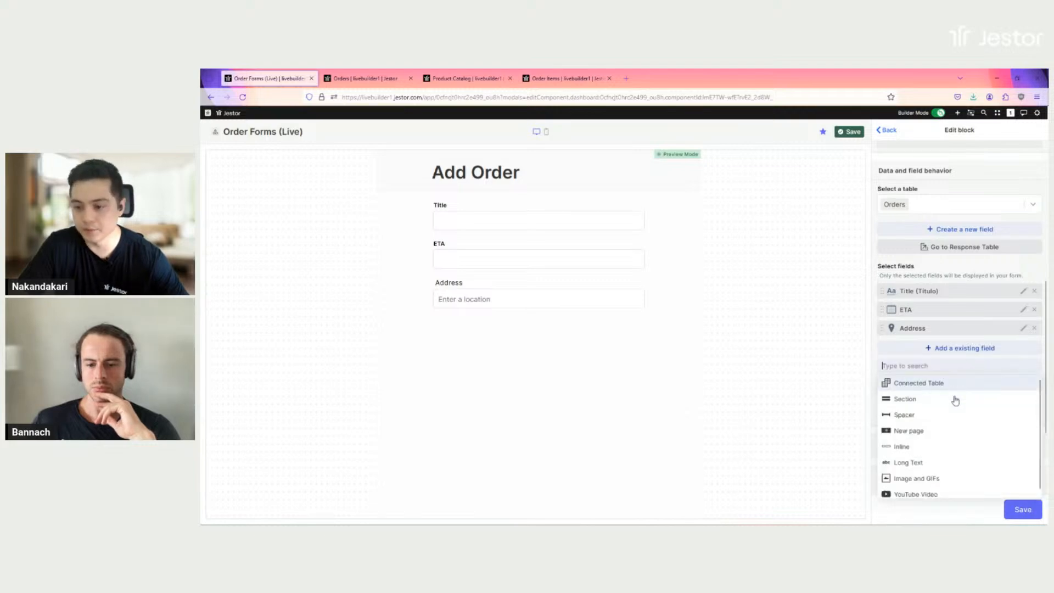
pyautogui.click(934, 365)
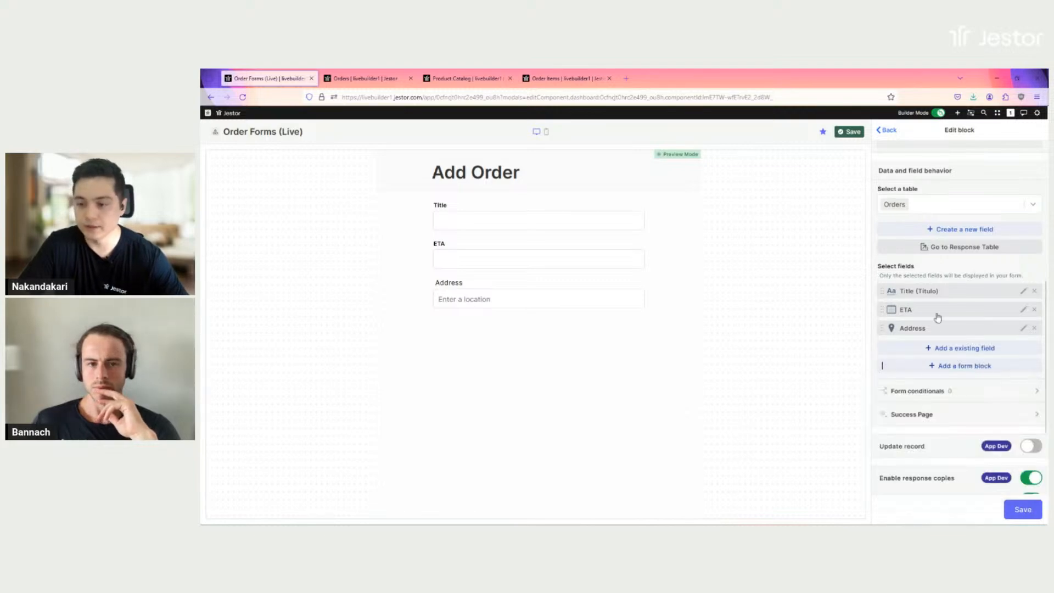
pyautogui.moveTo(953, 350); pyautogui.dragTo(955, 289)
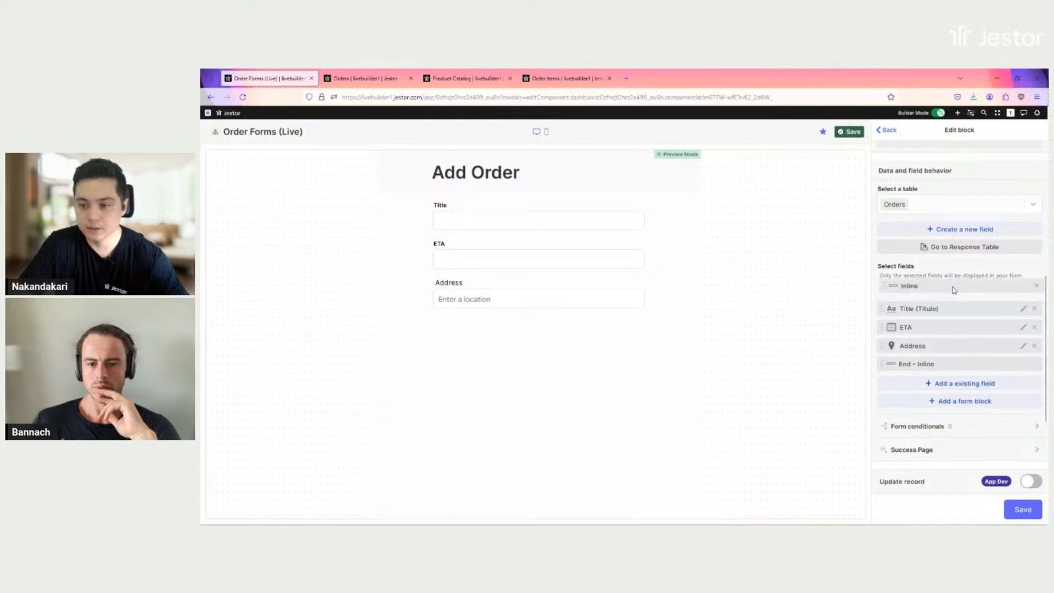
pyautogui.moveTo(939, 345); pyautogui.dragTo(939, 363)
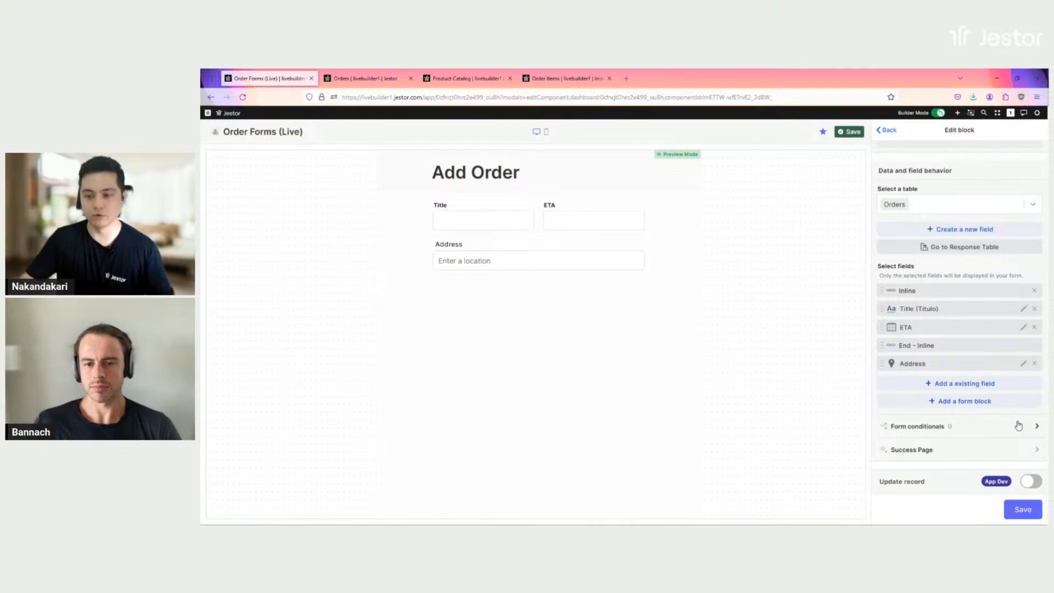
# Step: Add a Connected Table form block titled Add Items and connect it to the Order Items table
pyautogui.click(962, 405)
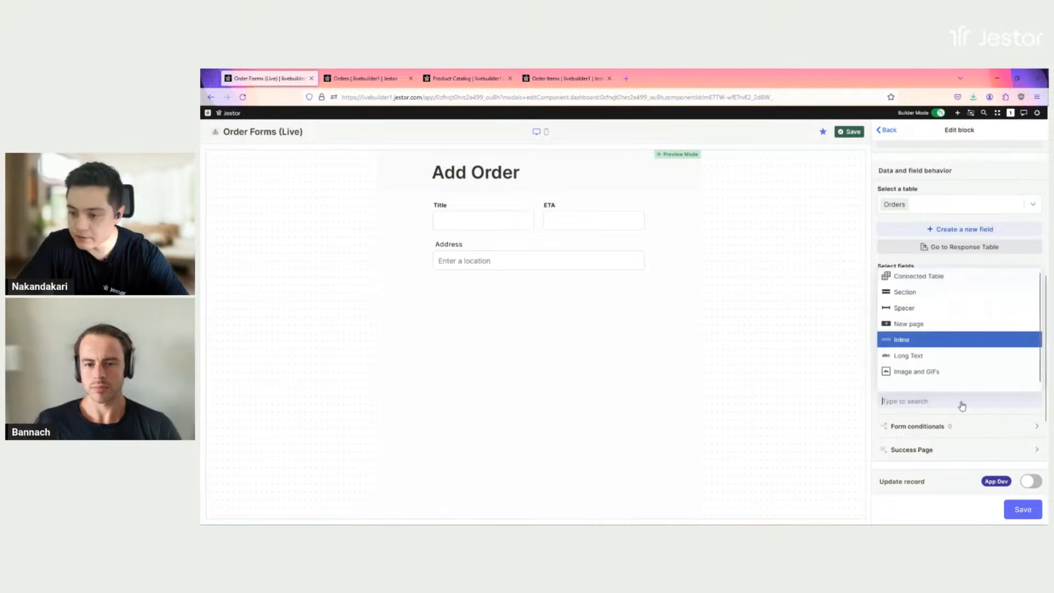
pyautogui.click(933, 282)
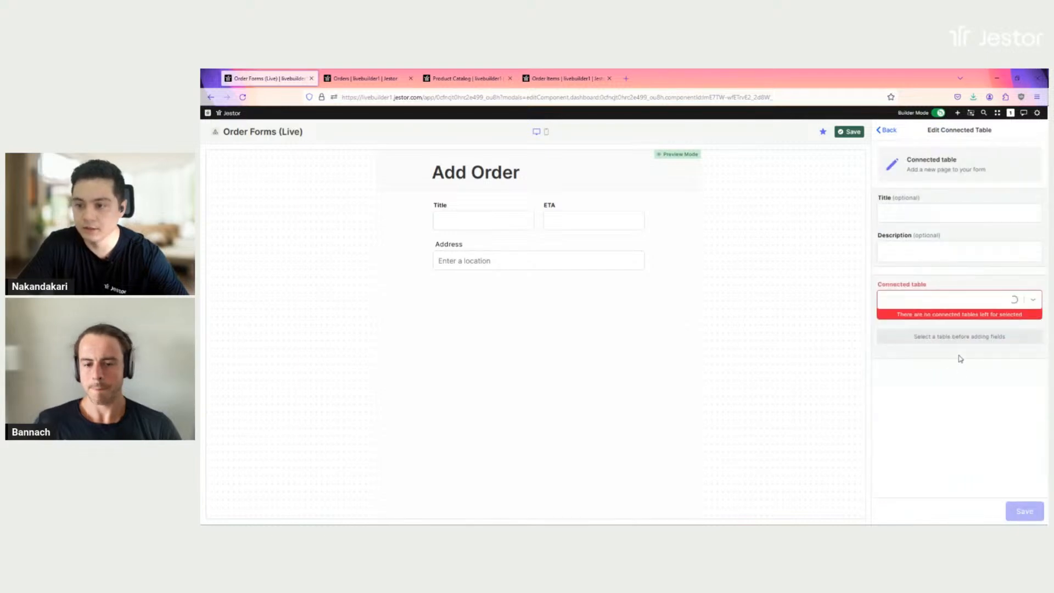
pyautogui.click(889, 214)
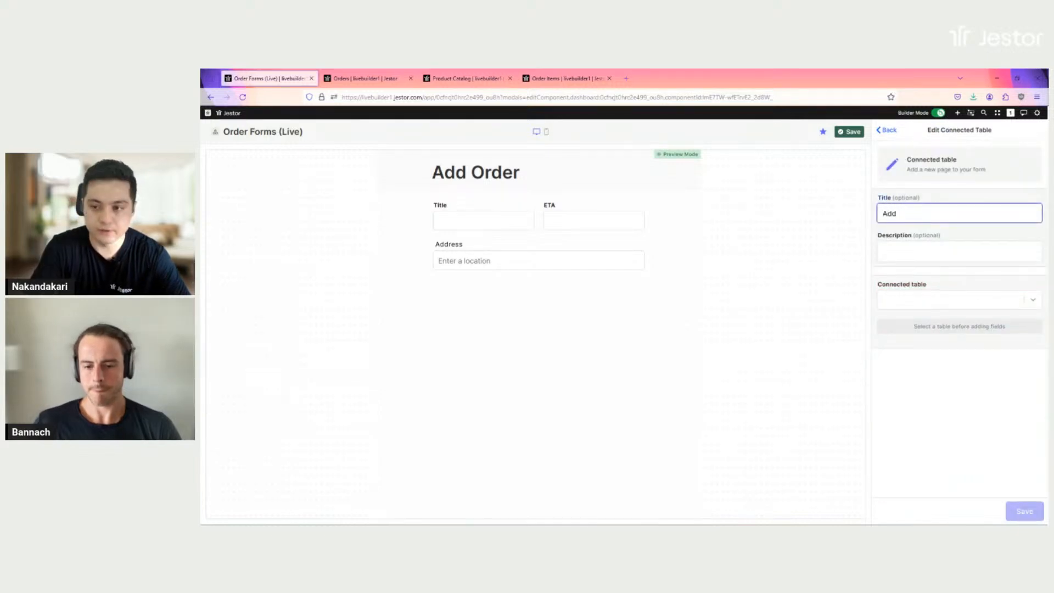
pyautogui.write('Add Items')
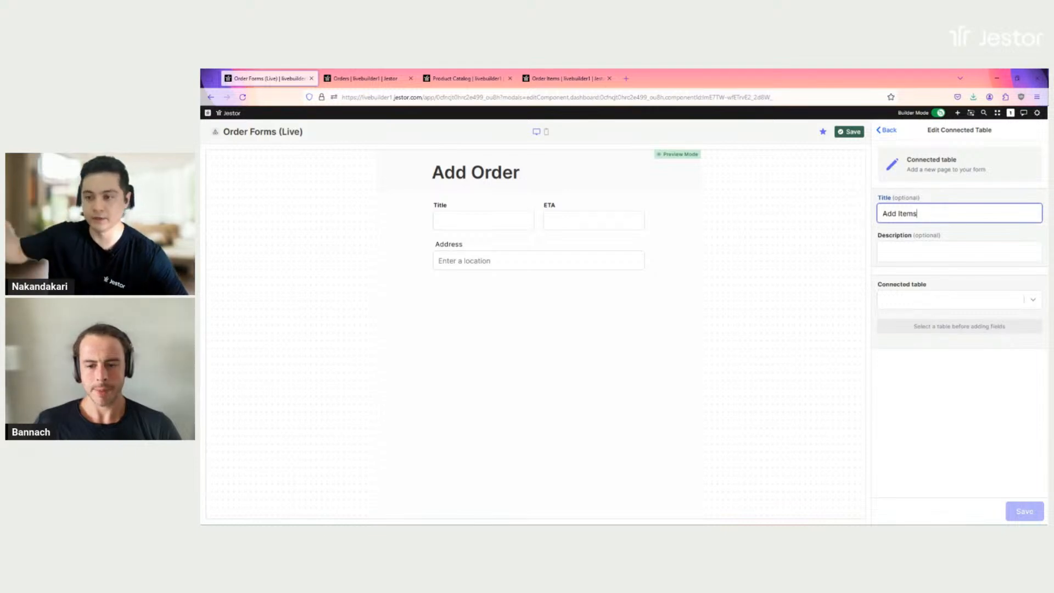
pyautogui.click(935, 306)
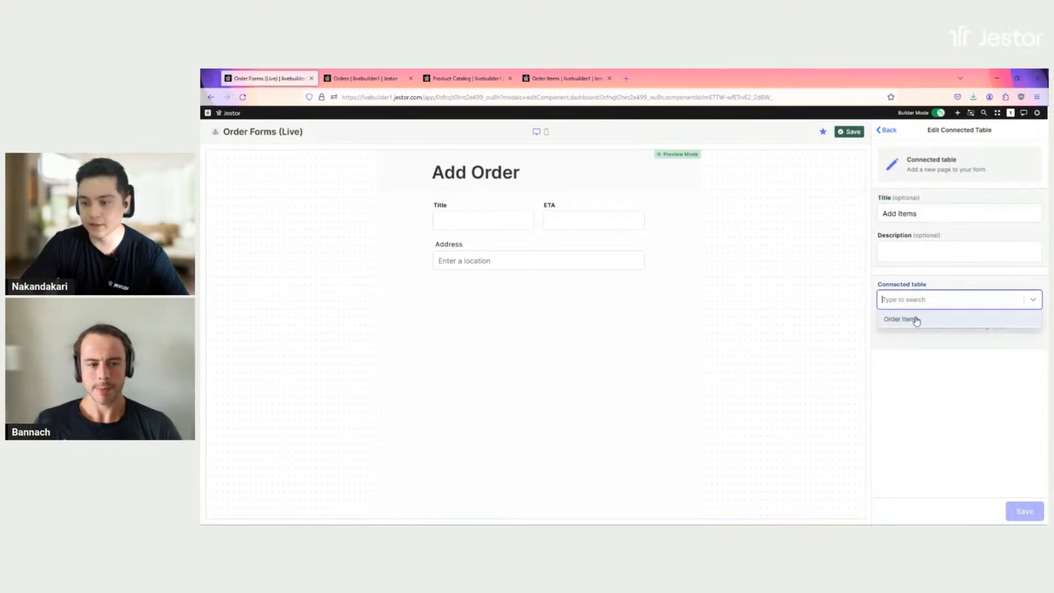
pyautogui.click(916, 321)
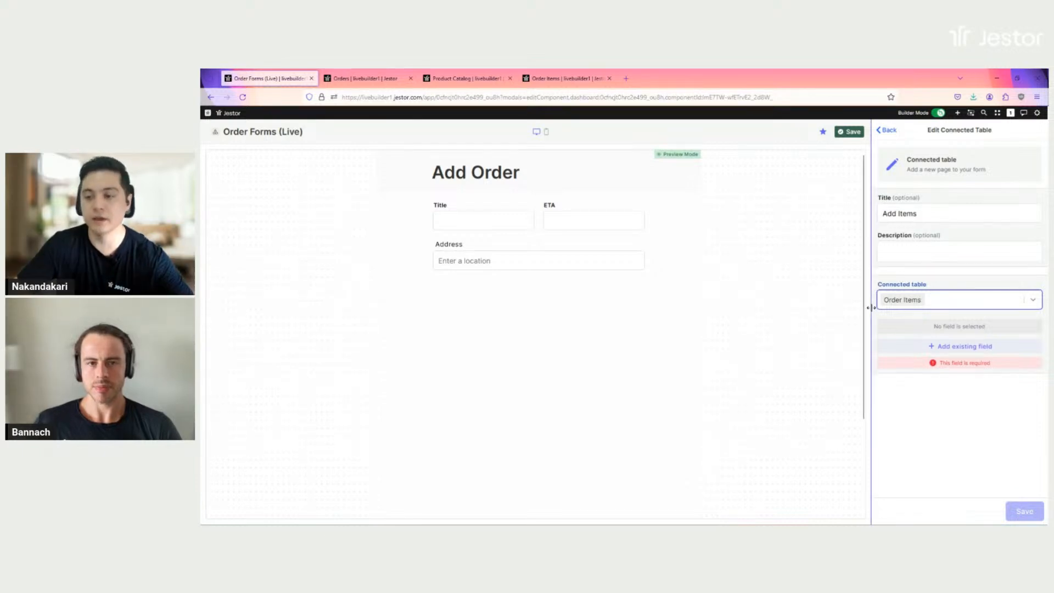
# Step: Add the Product and Quantity fields to the Add Items connected table and save it
pyautogui.click(964, 347)
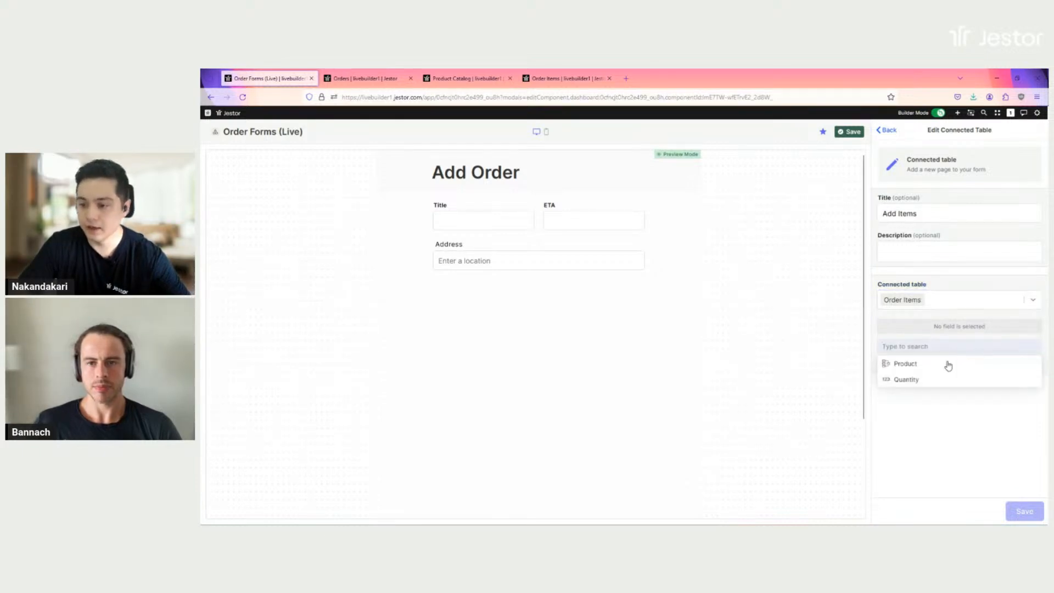
pyautogui.click(939, 367)
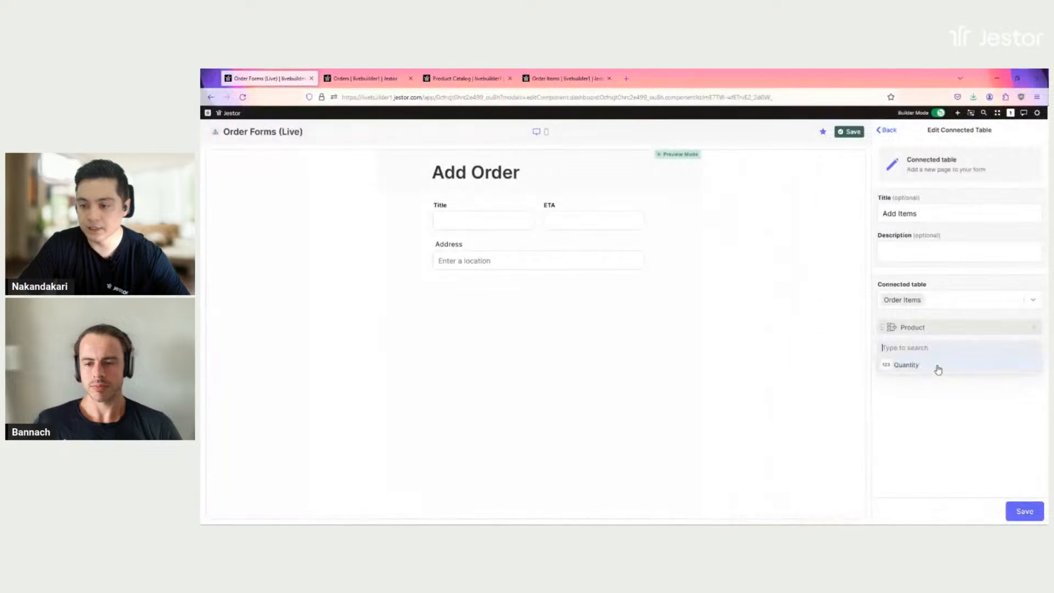
pyautogui.click(937, 365)
pyautogui.click(1021, 510)
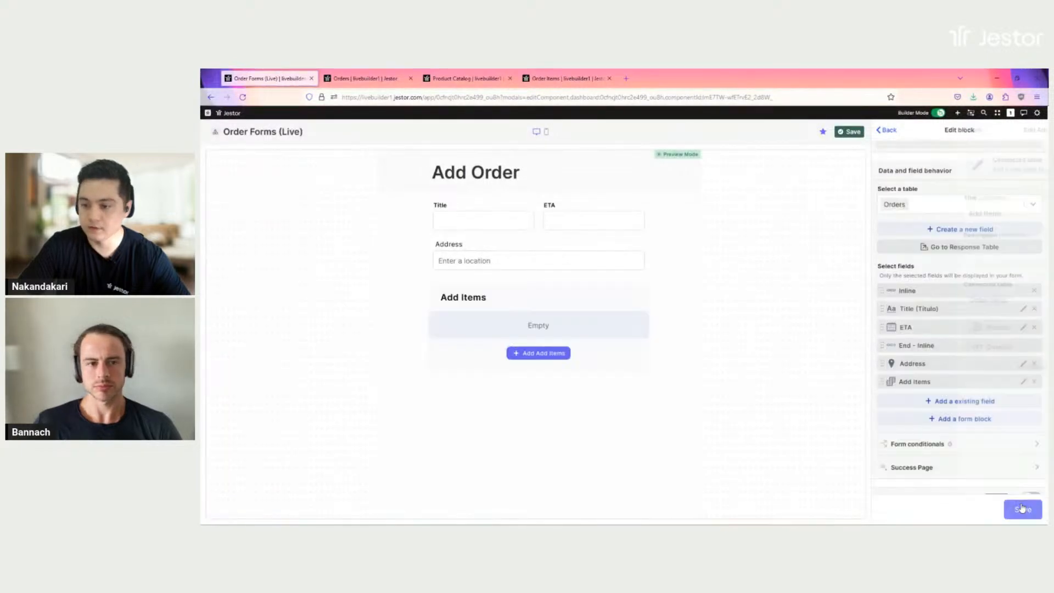
# Step: Disable response copies and set the background color to white for the Add Order form, saving the block
pyautogui.scroll(-5, 970, 407)
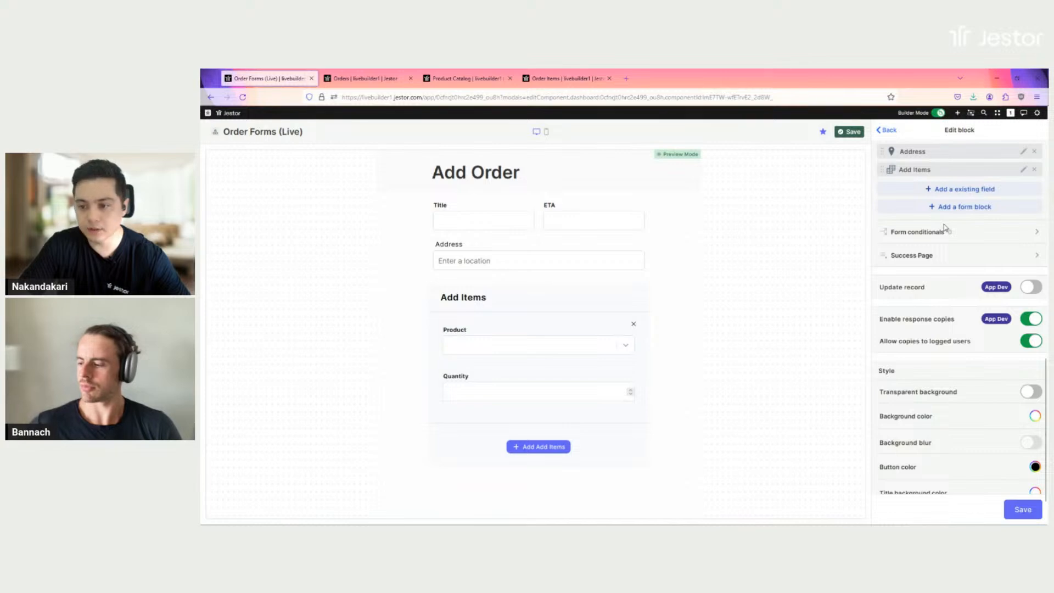
pyautogui.click(1031, 320)
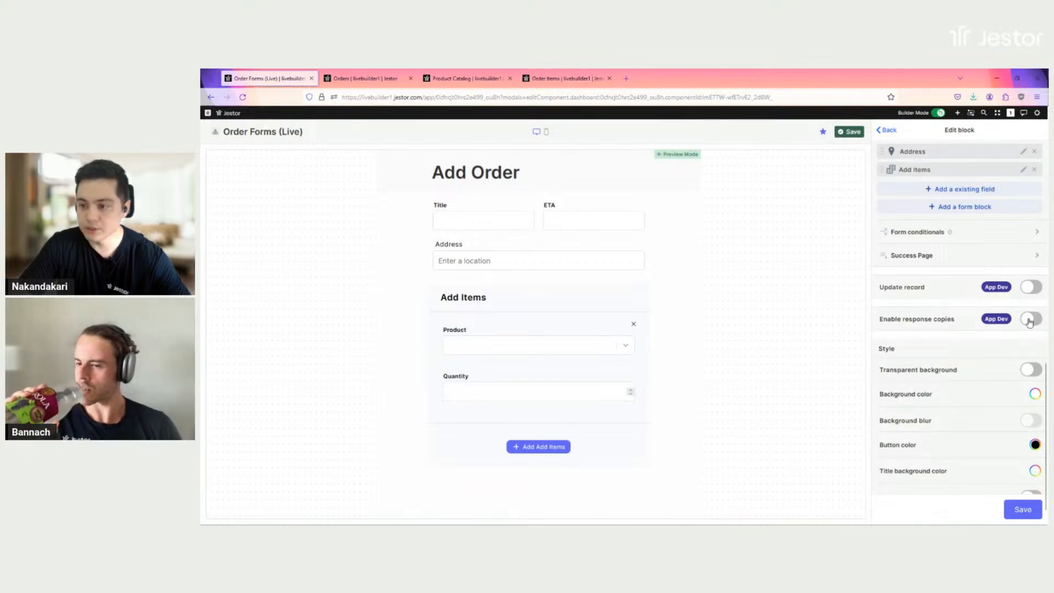
pyautogui.scroll(-1, 1031, 321)
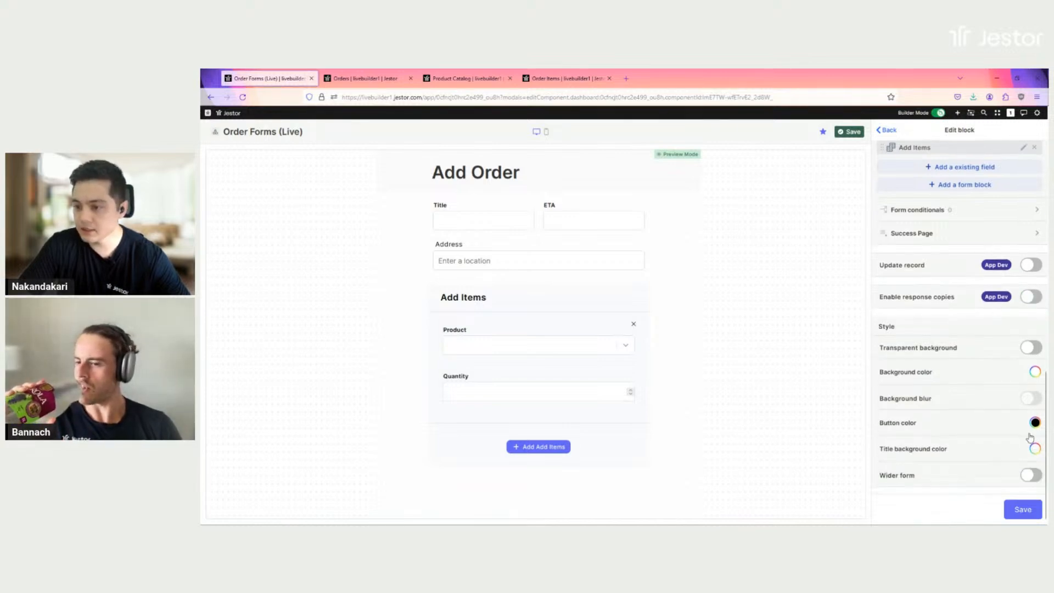
pyautogui.click(1033, 373)
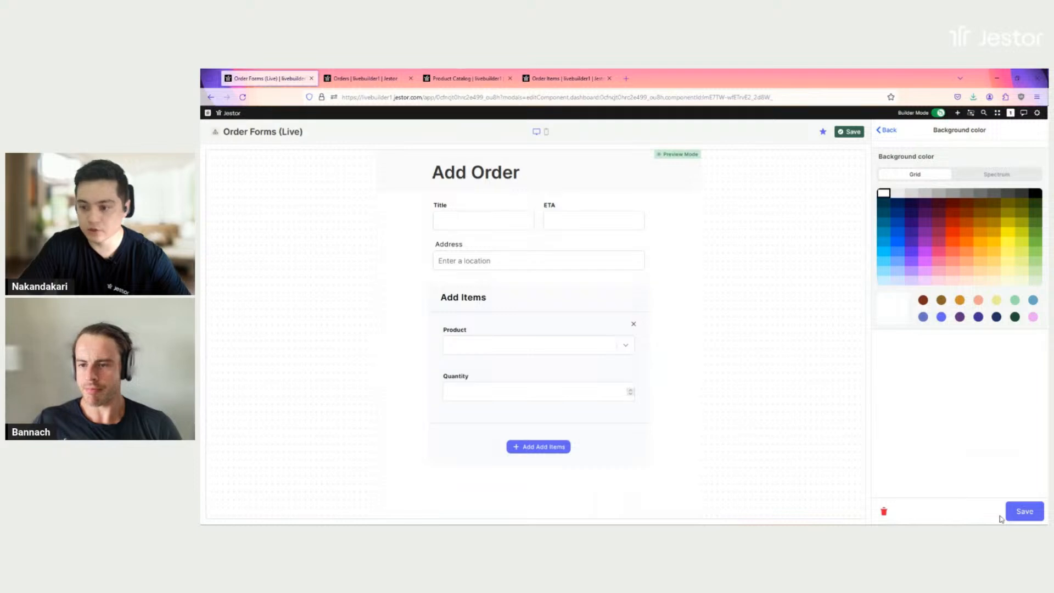
pyautogui.click(1017, 516)
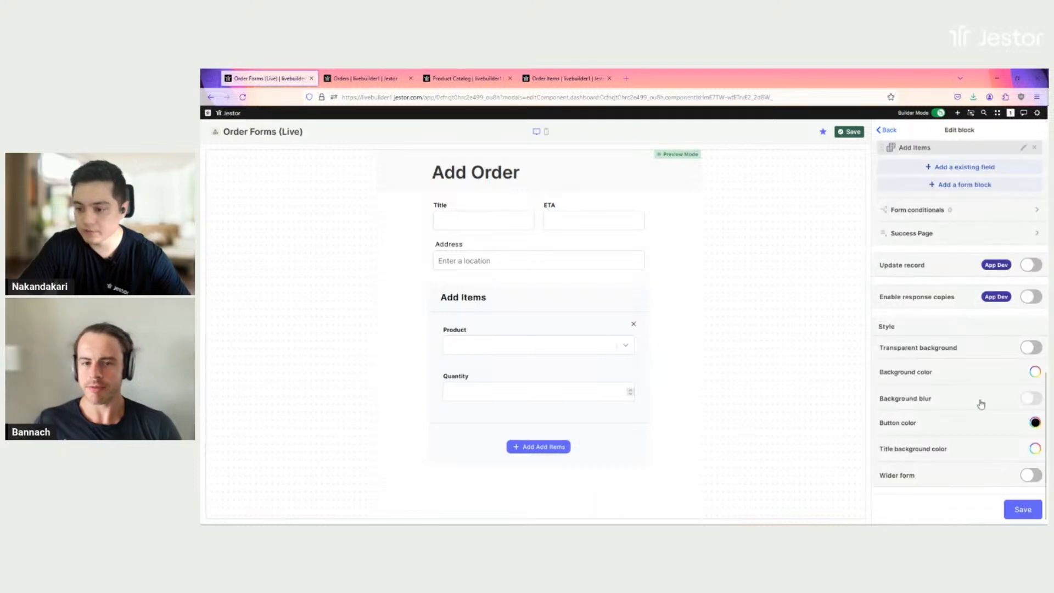
pyautogui.click(1017, 509)
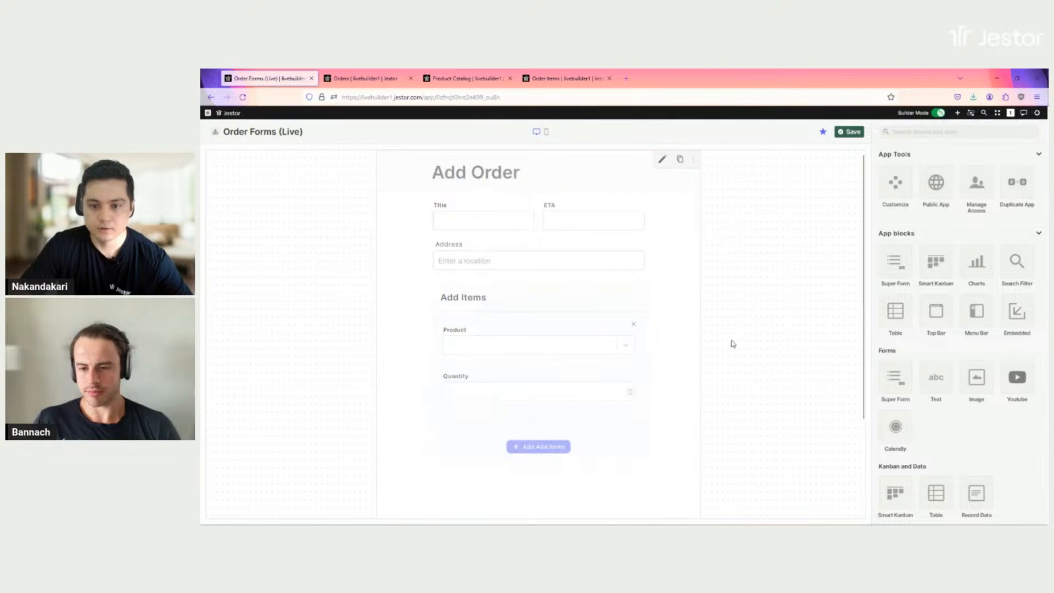
# Step: Move the Add Order form to the left half of the canvas and place a duplicate of it on the right half
pyautogui.moveTo(643, 279); pyautogui.dragTo(491, 284)
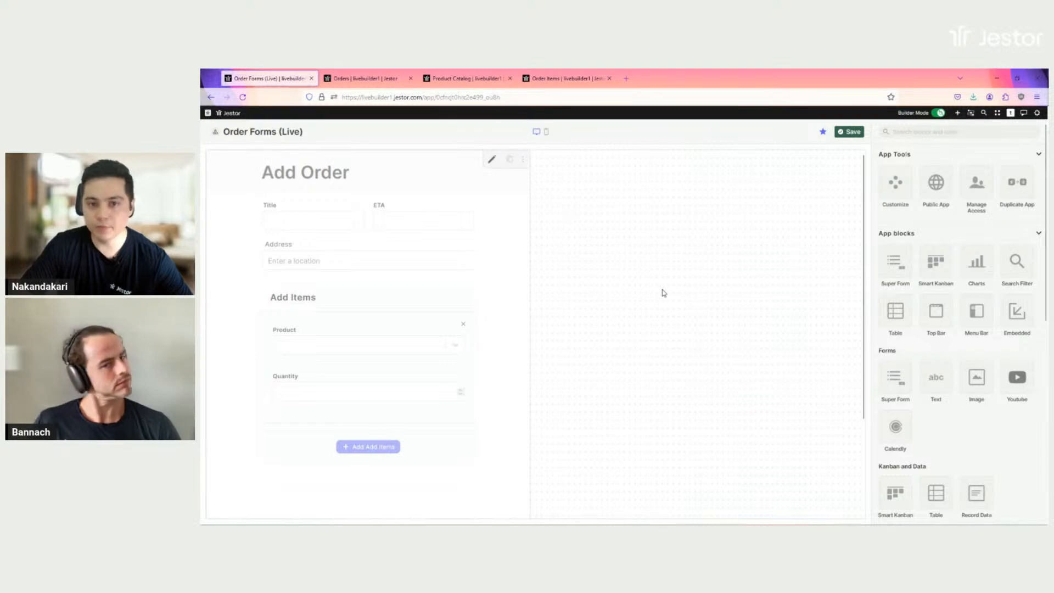
pyautogui.scroll(-8, 639, 340)
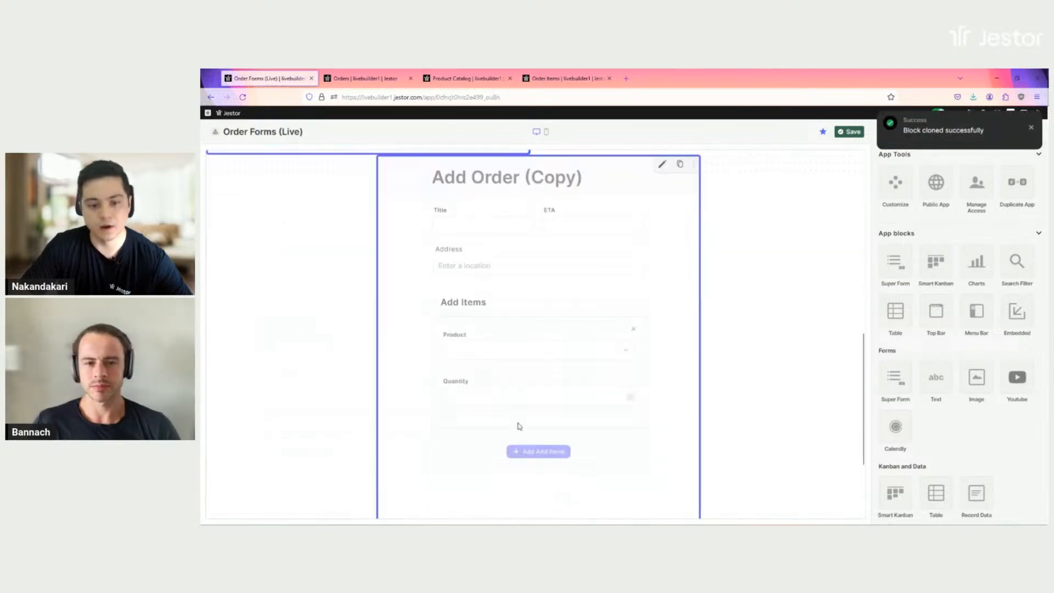
pyautogui.moveTo(641, 386); pyautogui.dragTo(676, 306)
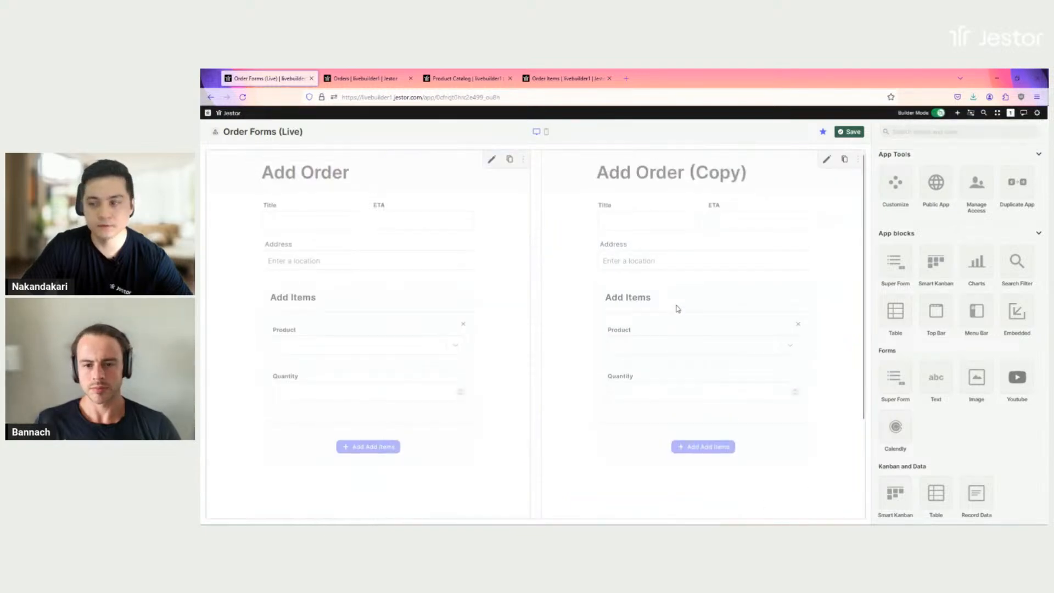
# Step: Change the title of the duplicated Add Order (Copy) form to Order Info
pyautogui.click(826, 160)
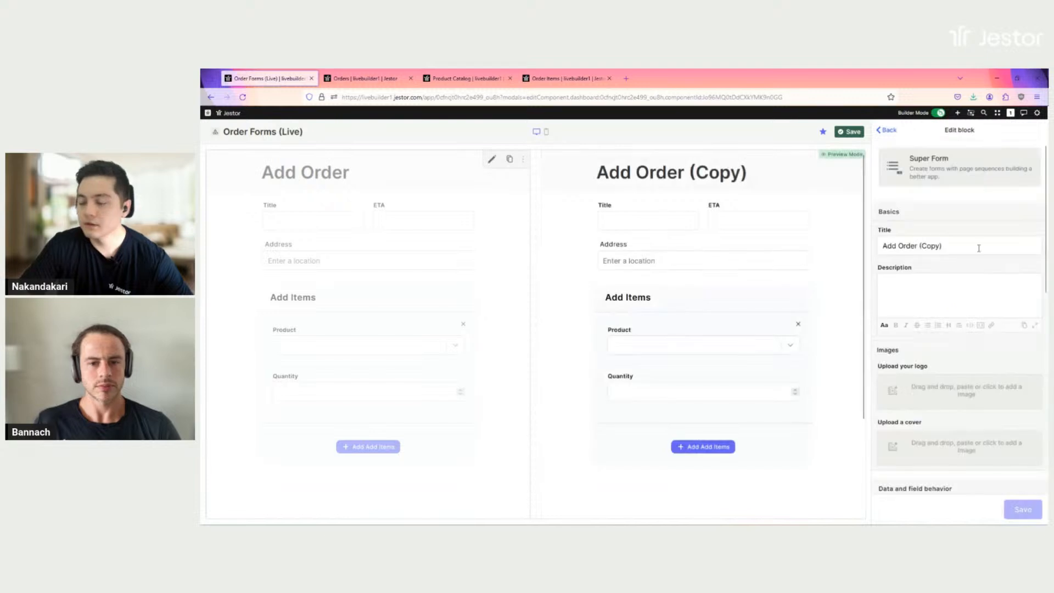
pyautogui.click(954, 248)
pyautogui.hotkey('ctrl', 'a')
pyautogui.write('Or')
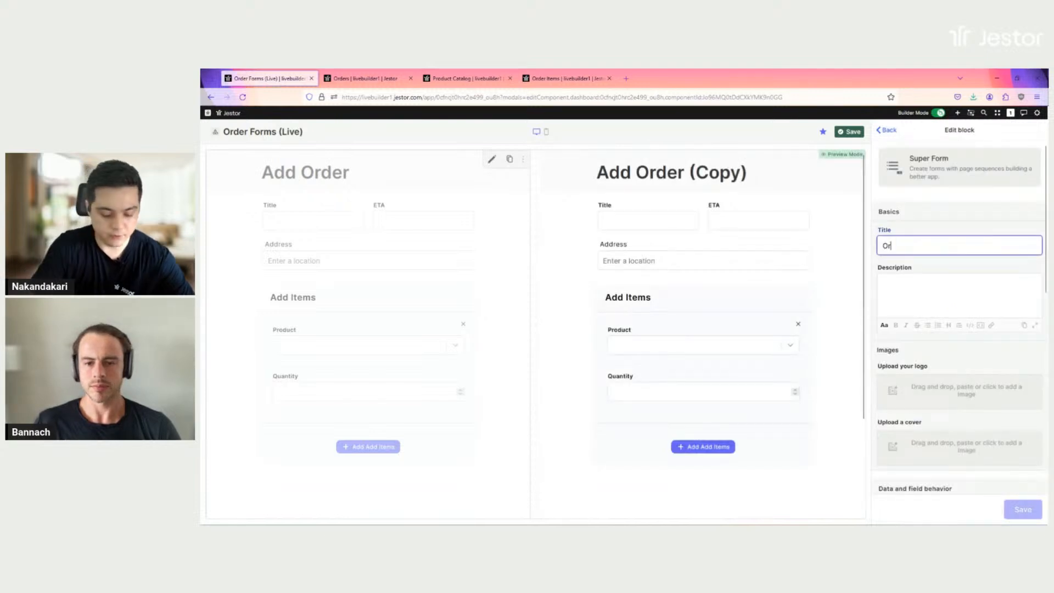
pyautogui.write('der Info')
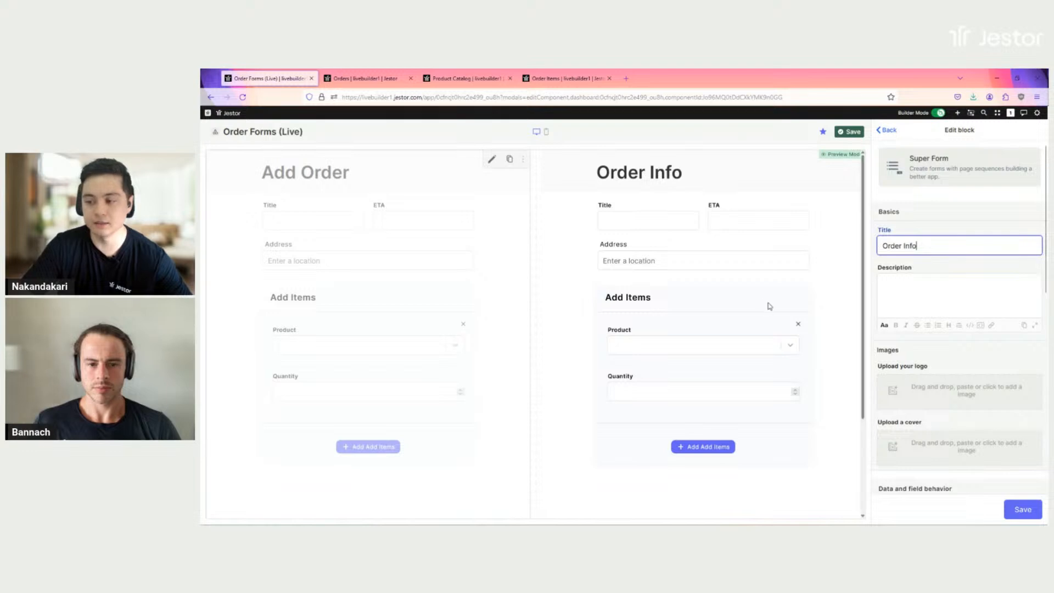
pyautogui.scroll(-3, 496, 292)
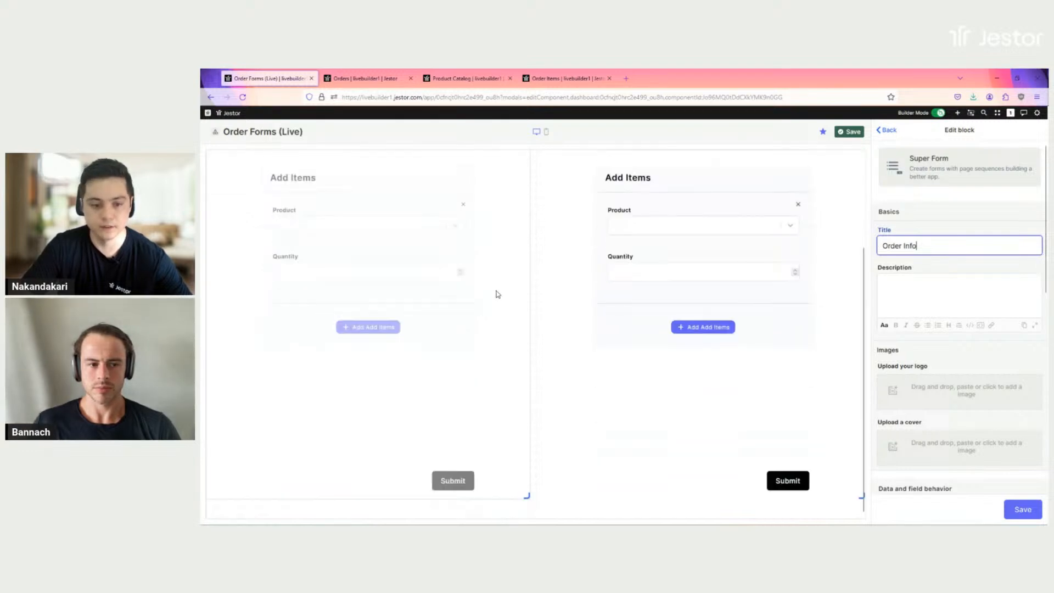
pyautogui.scroll(3, 496, 292)
# Step: Add the existing Checklist field to the Order Info form and place it above Add Items
pyautogui.scroll(-5, 941, 291)
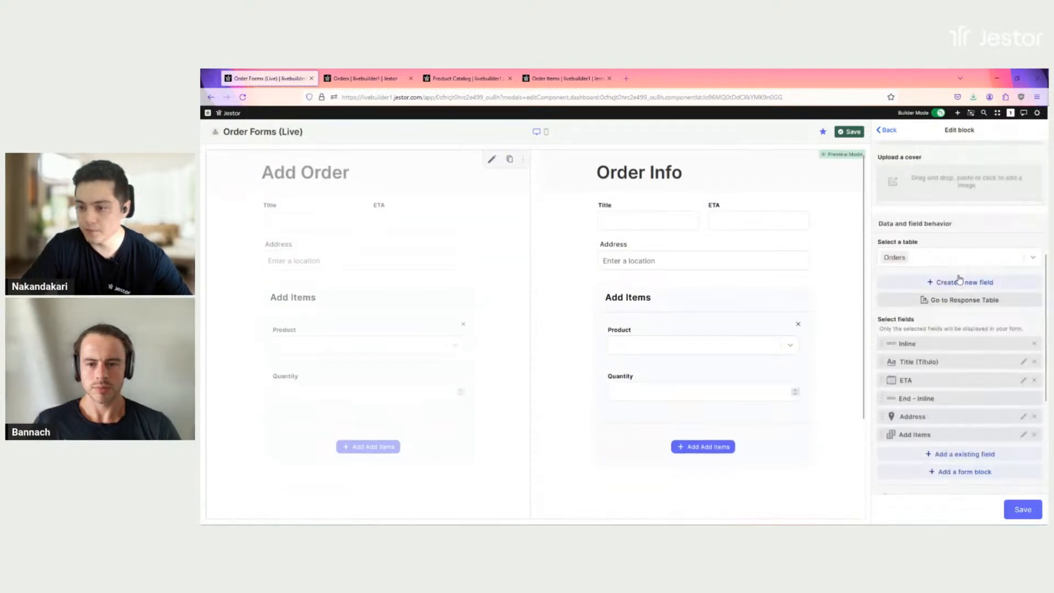
pyautogui.scroll(-1, 933, 274)
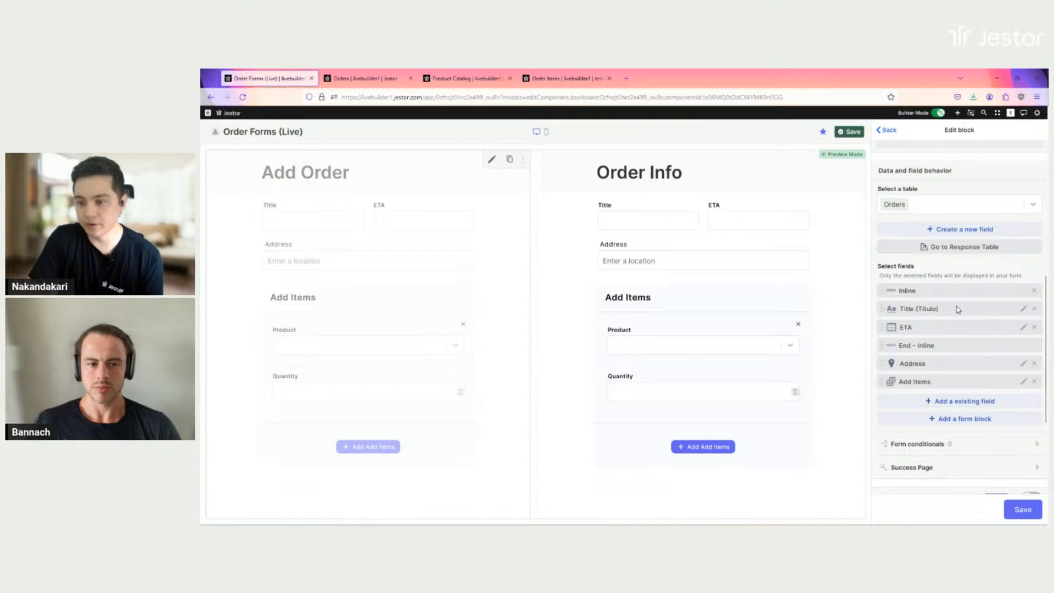
pyautogui.click(974, 406)
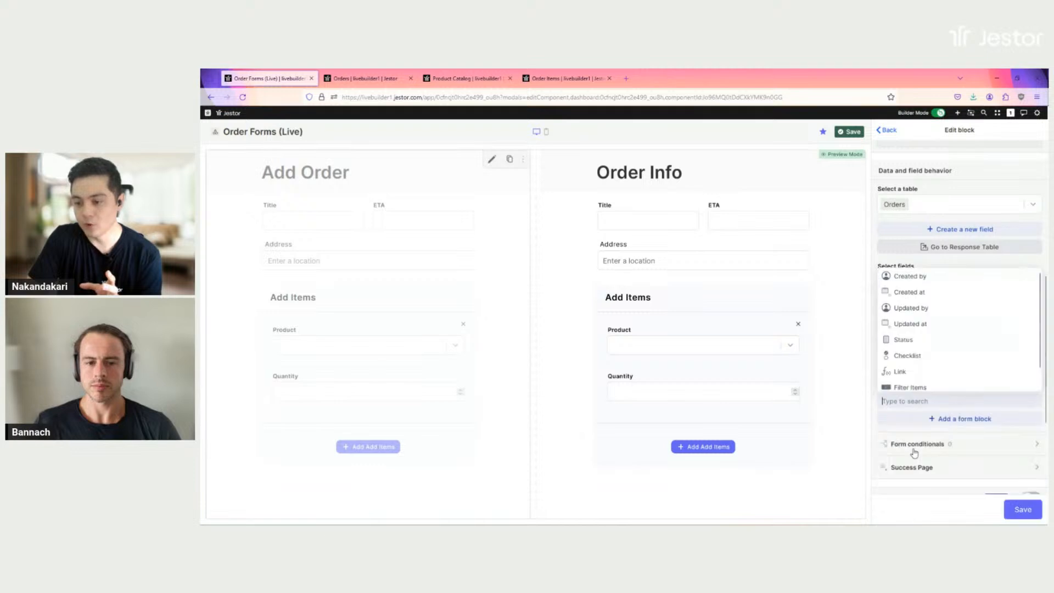
pyautogui.click(929, 356)
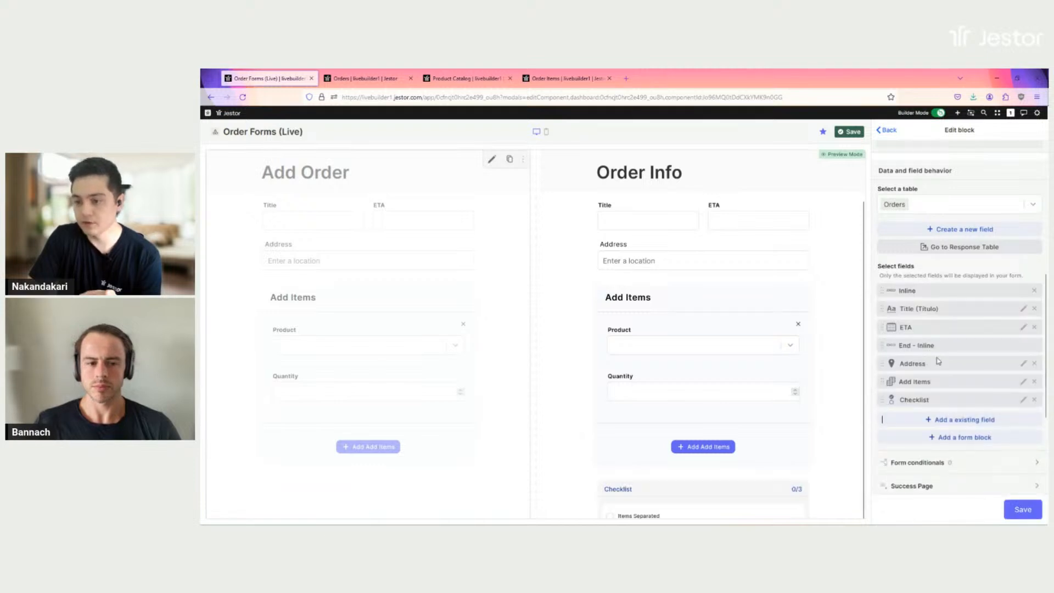
pyautogui.scroll(-1, 949, 332)
pyautogui.scroll(-1, 949, 332)
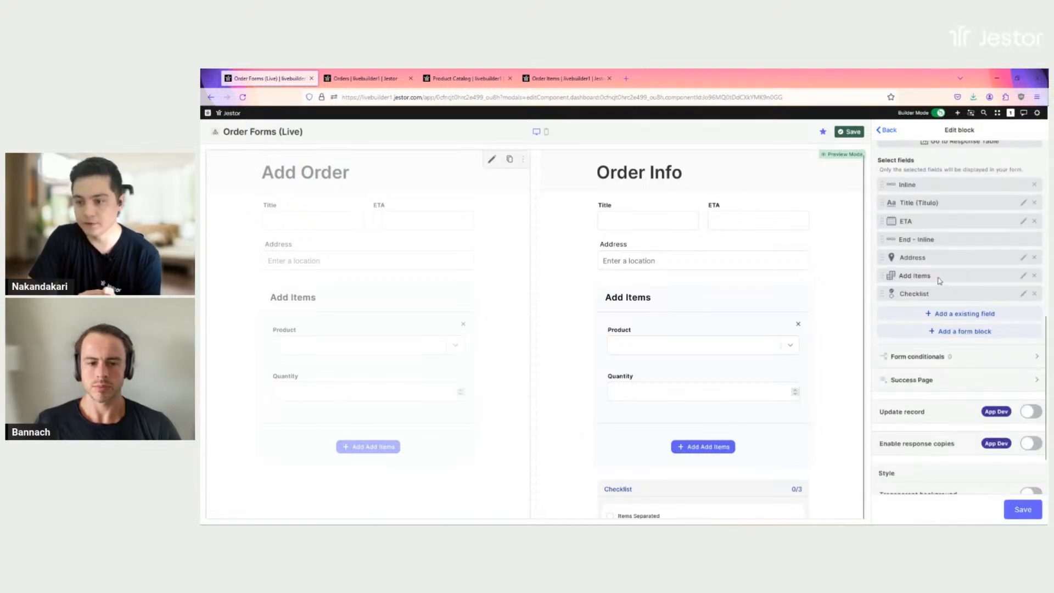
pyautogui.moveTo(940, 281); pyautogui.dragTo(932, 286)
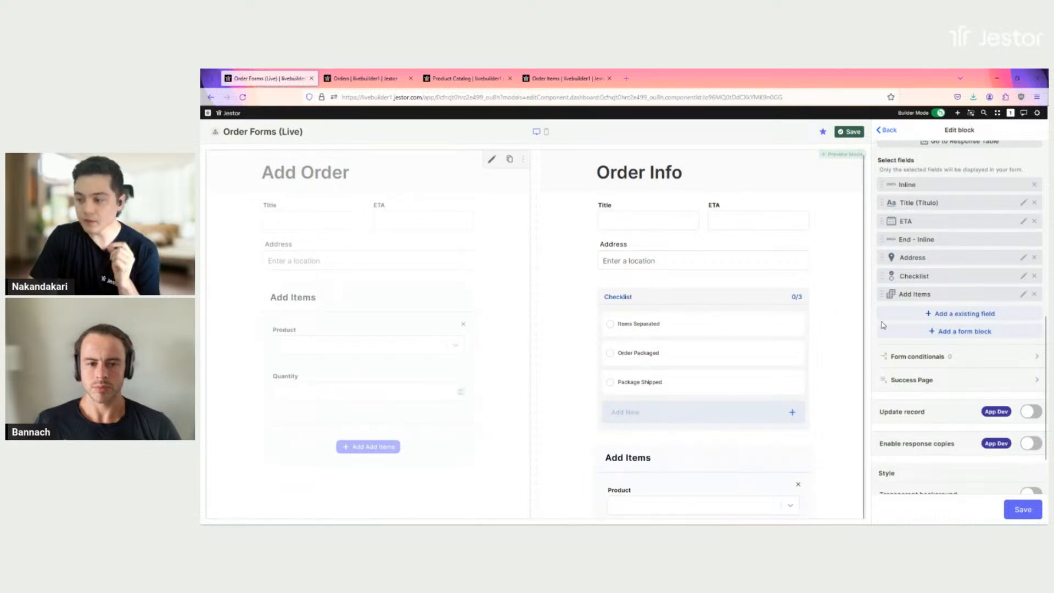
# Step: Add the existing Add More Items? field to Order Info and place it between Checklist and Add Items
pyautogui.click(962, 318)
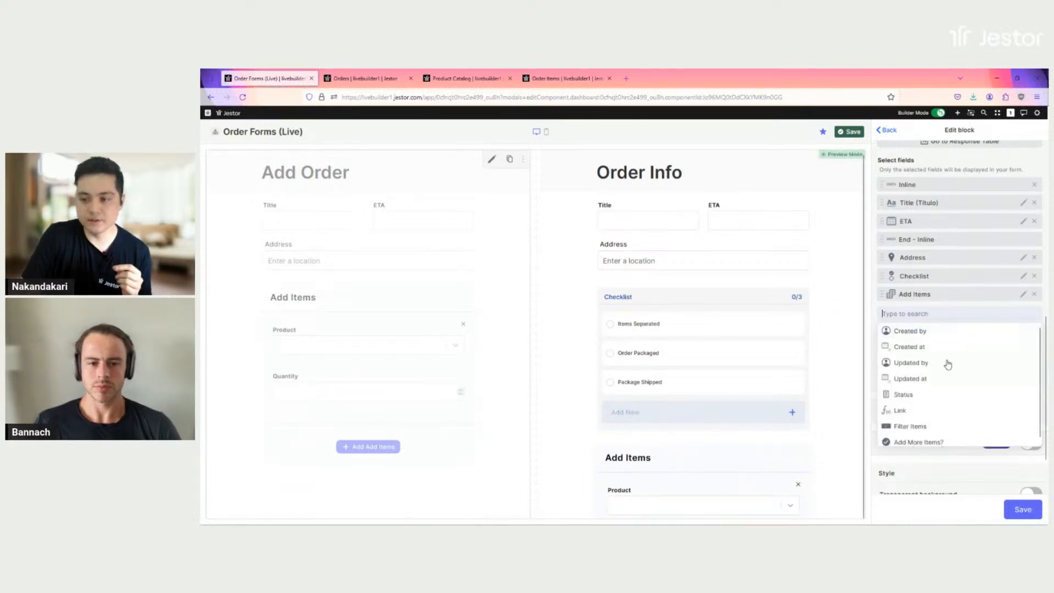
pyautogui.click(915, 439)
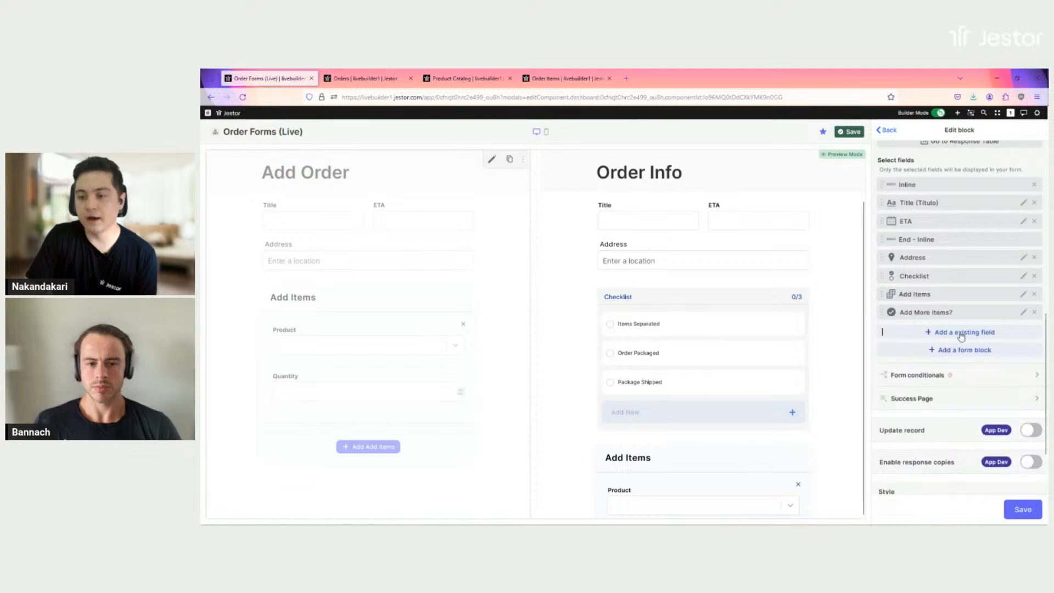
pyautogui.moveTo(944, 299); pyautogui.dragTo(946, 313)
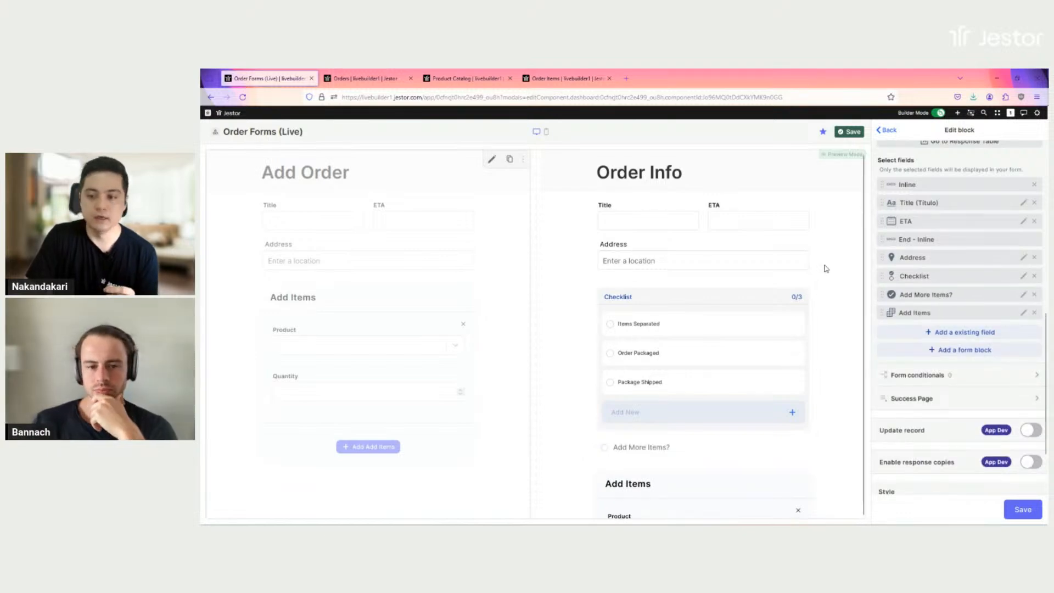
pyautogui.scroll(-1, 827, 269)
pyautogui.scroll(-1, 960, 316)
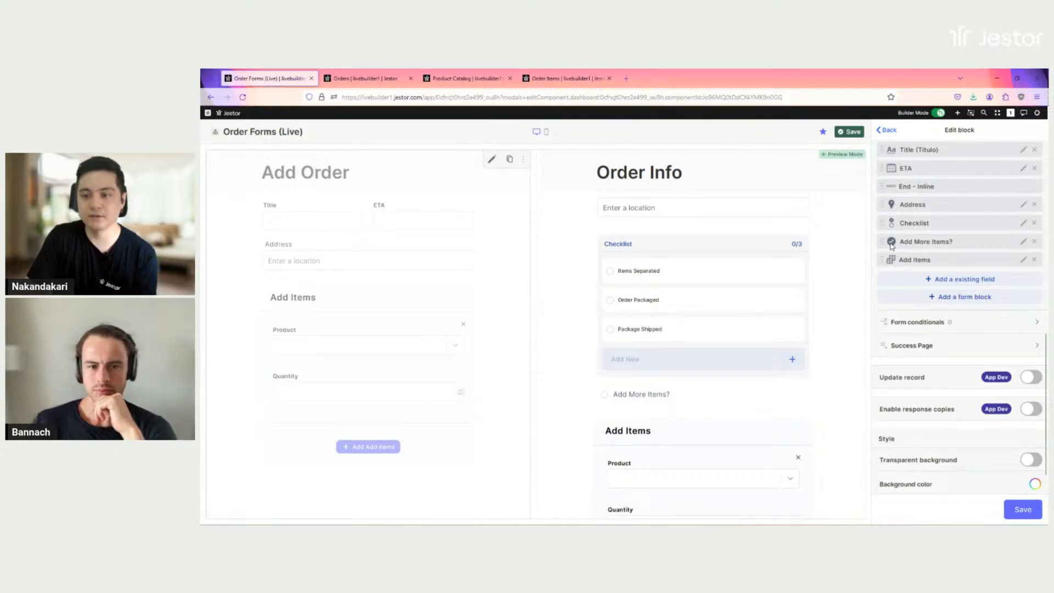
pyautogui.scroll(-1, 651, 421)
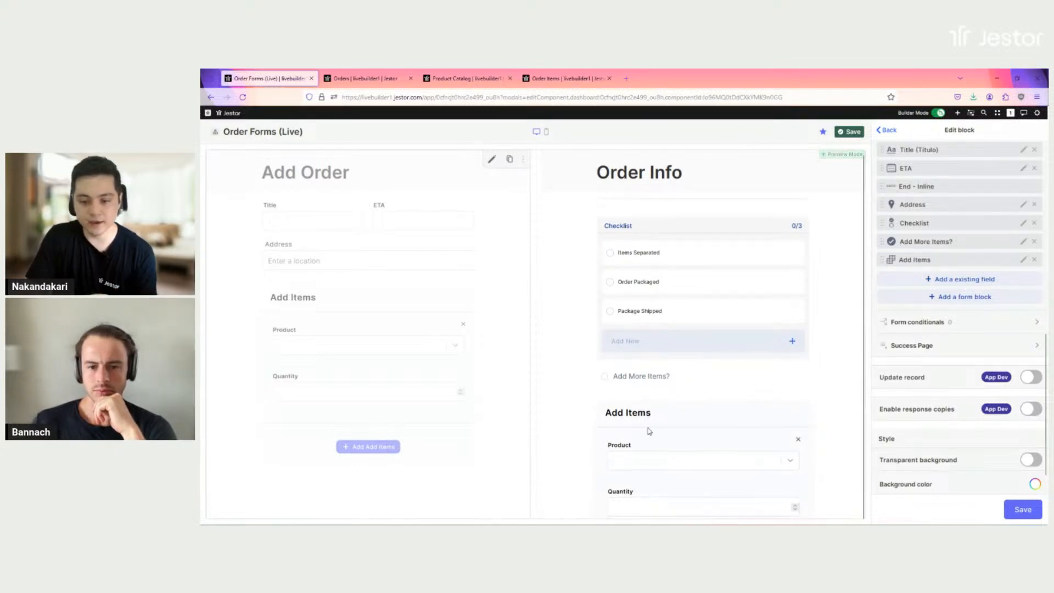
# Step: Add a form conditional to Order Info that applies the Show action to the Add Items block
pyautogui.click(943, 325)
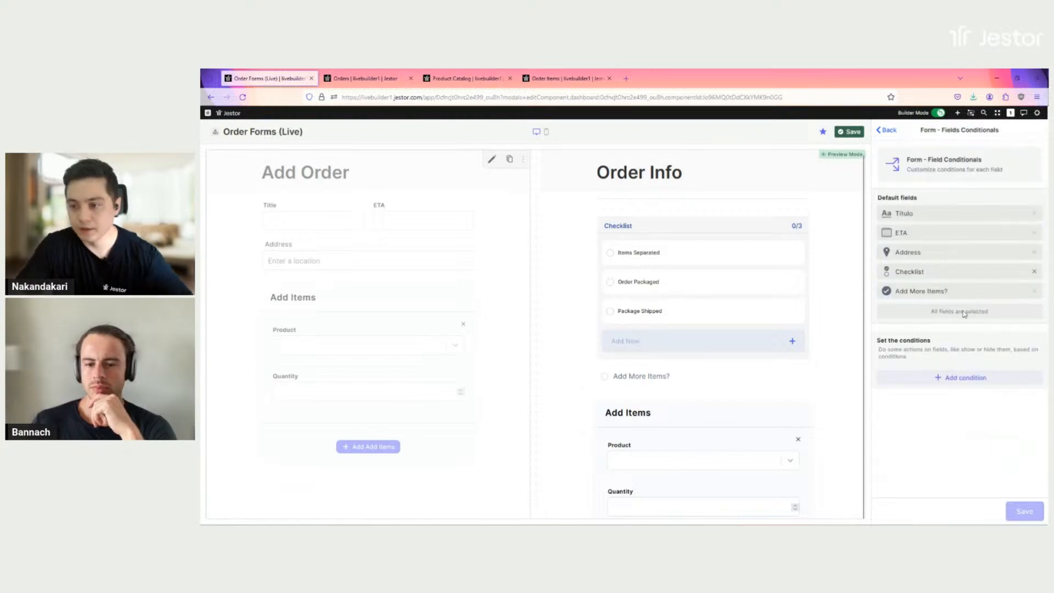
pyautogui.click(966, 378)
pyautogui.scroll(-3, 958, 324)
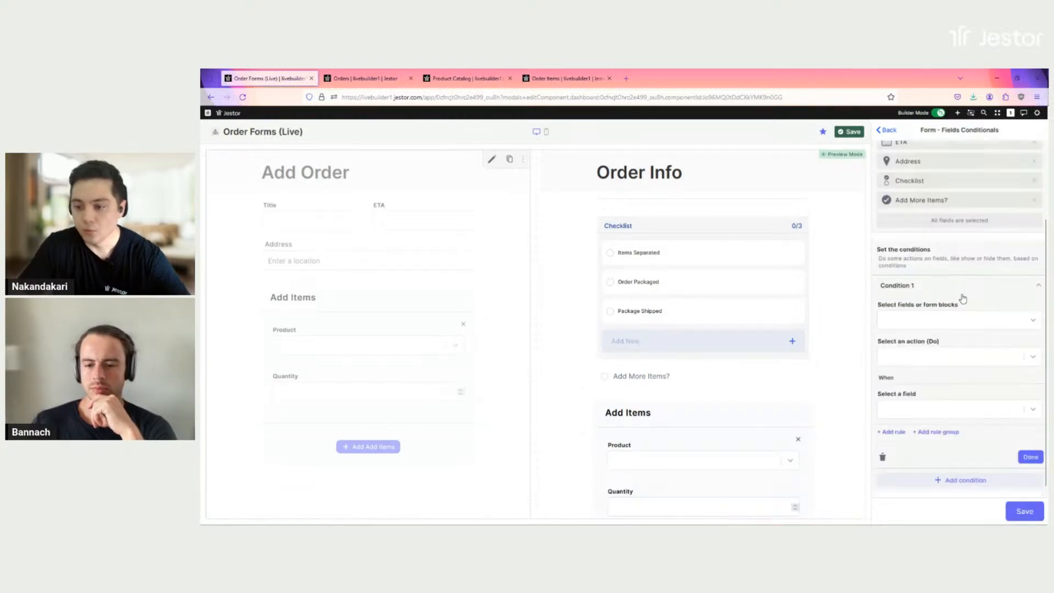
pyautogui.click(947, 316)
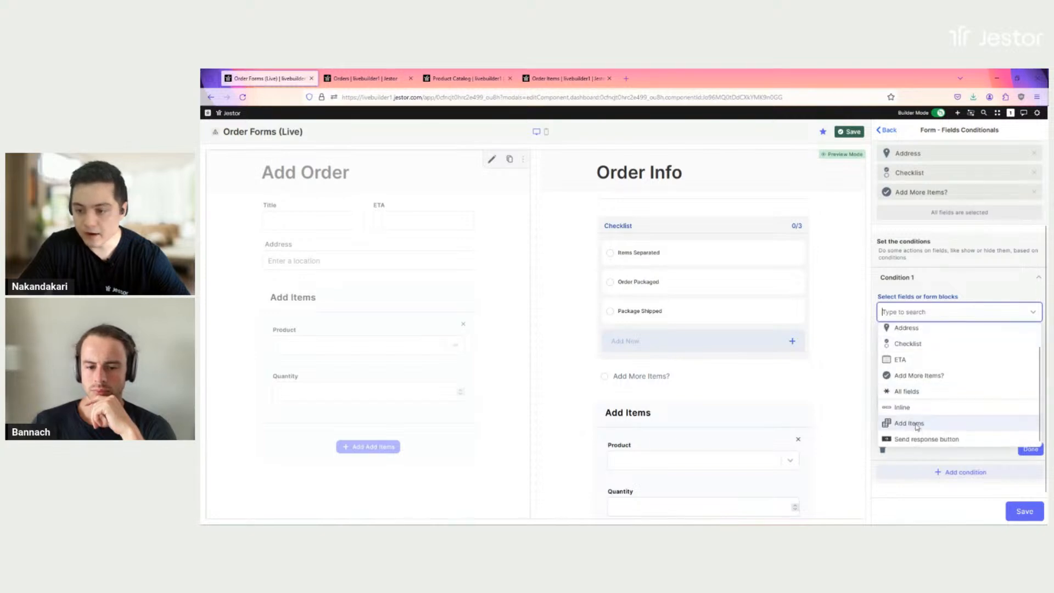
pyautogui.click(923, 422)
pyautogui.click(939, 284)
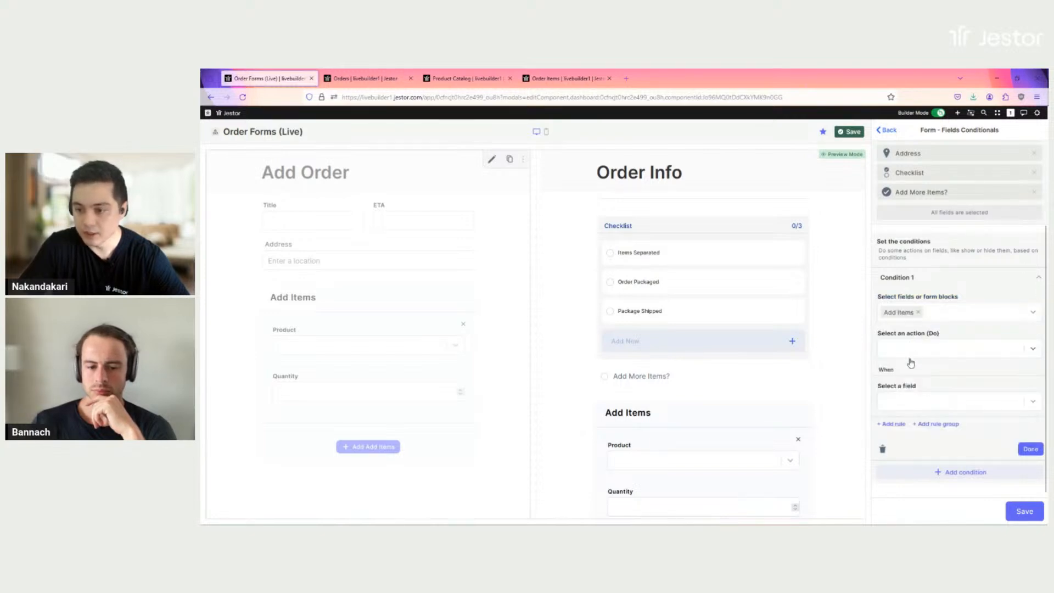
pyautogui.click(911, 352)
pyautogui.click(908, 379)
# Step: Make the Show condition depend on Add More Items? with the operator It's true (checked), and save the conditional
pyautogui.click(944, 402)
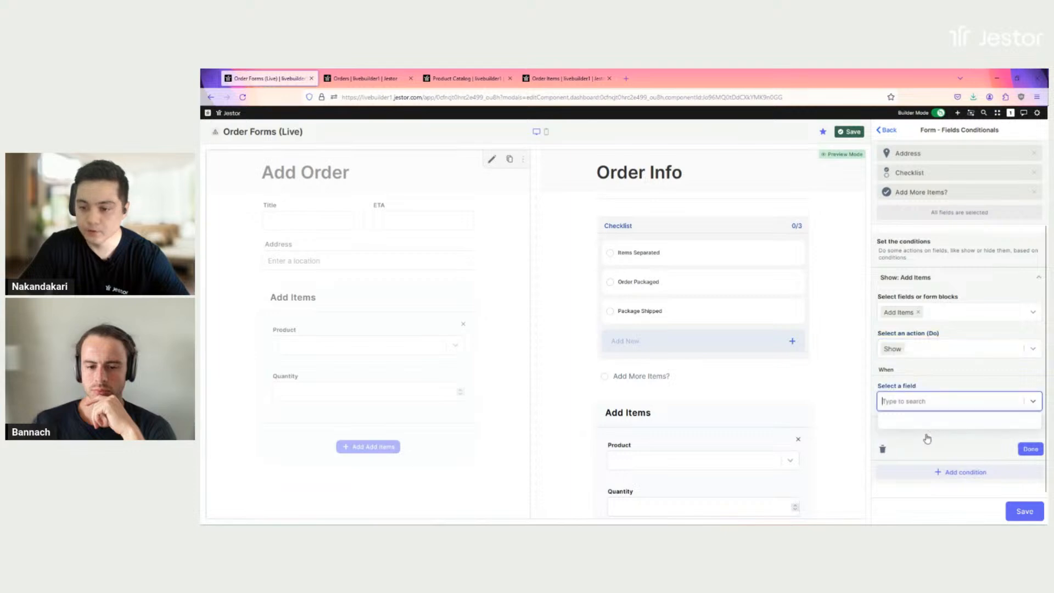
pyautogui.scroll(-2, 917, 336)
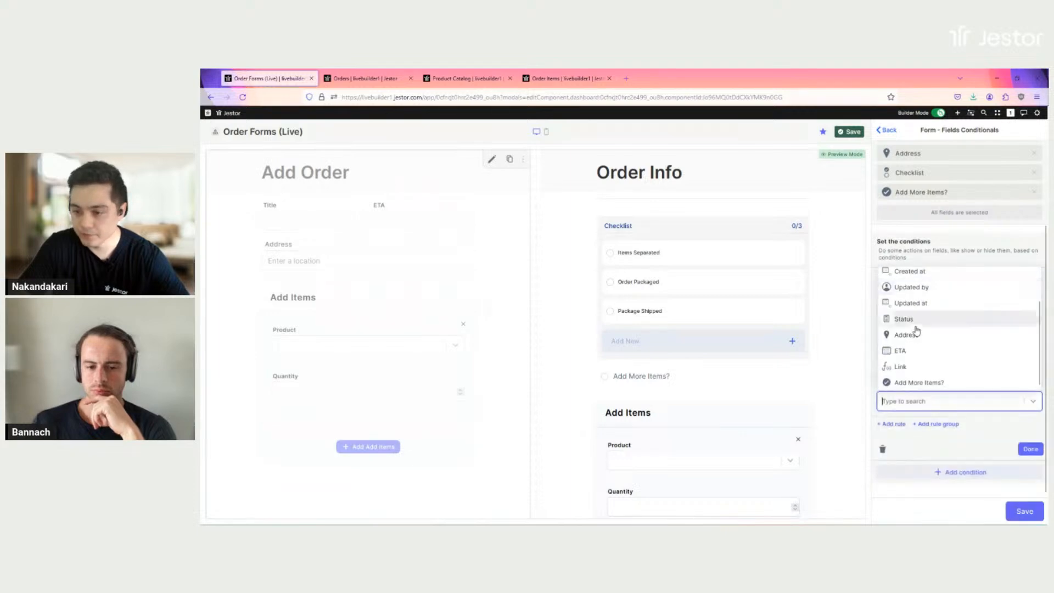
pyautogui.click(921, 383)
pyautogui.scroll(-1, 965, 373)
pyautogui.click(953, 406)
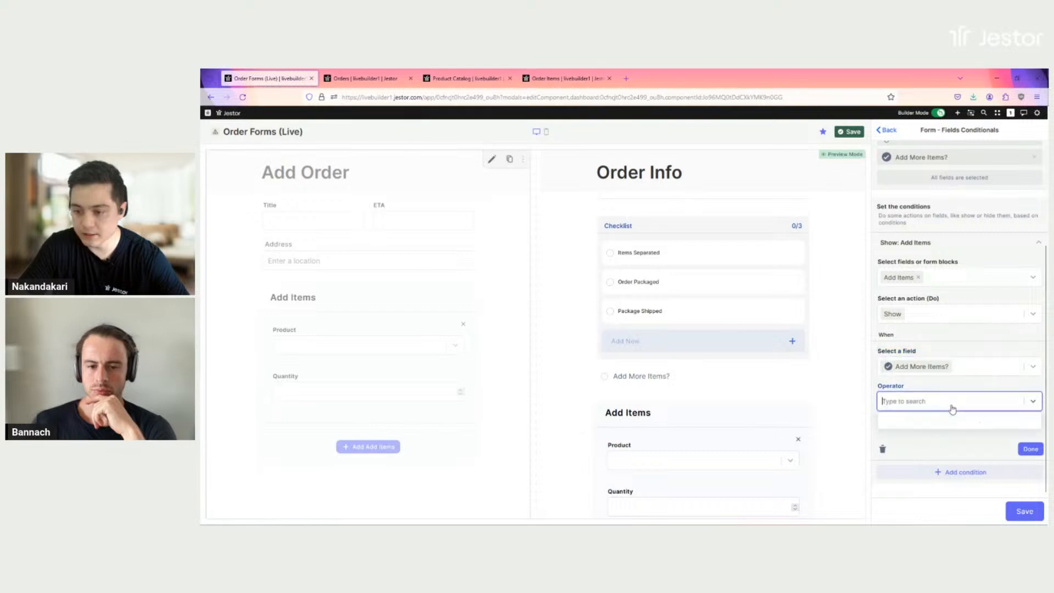
pyautogui.click(934, 422)
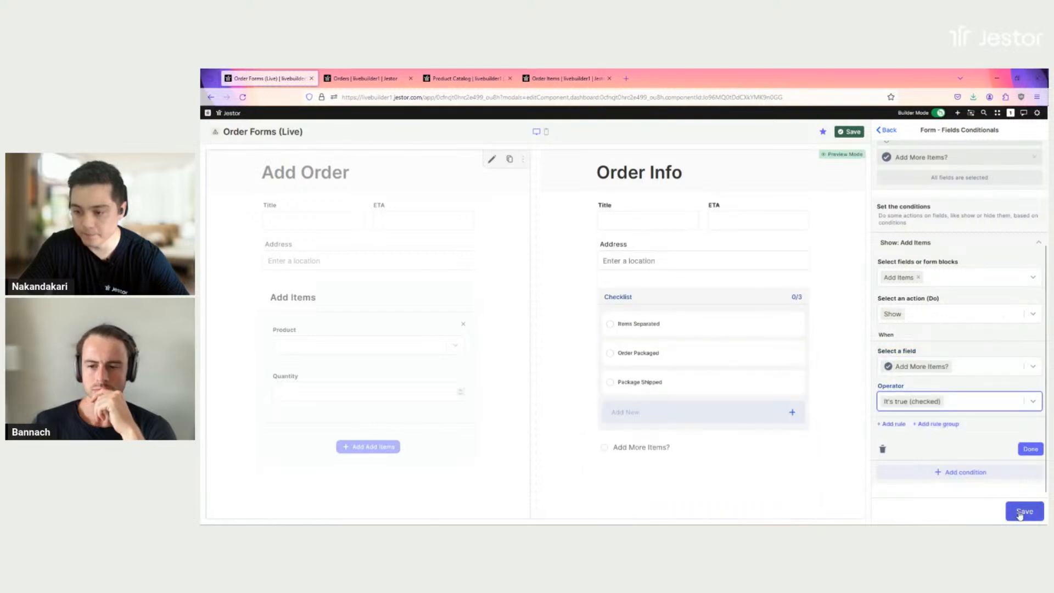
pyautogui.click(1020, 512)
# Step: Enable an unchecked predefined value for the Add More Items? field, saving the field, the form block and the app
pyautogui.scroll(1, 965, 414)
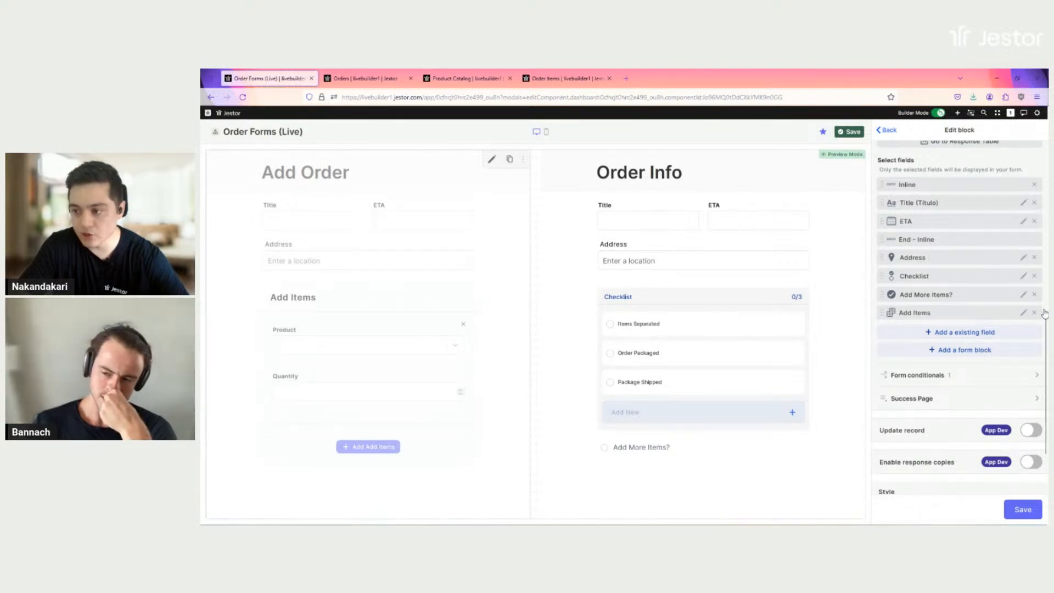
pyautogui.click(1024, 294)
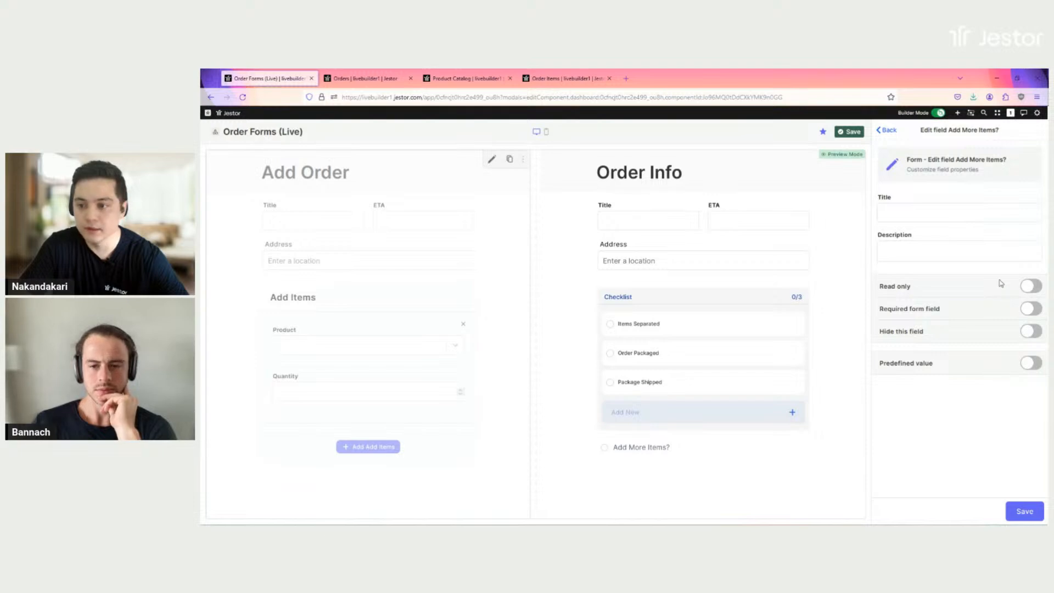
pyautogui.click(1032, 366)
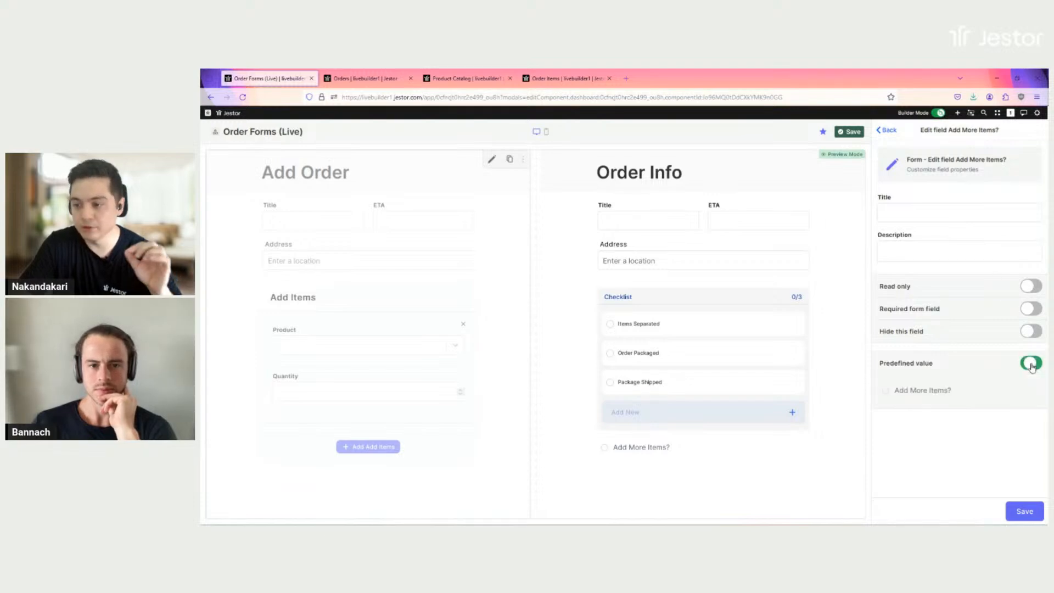
pyautogui.click(959, 389)
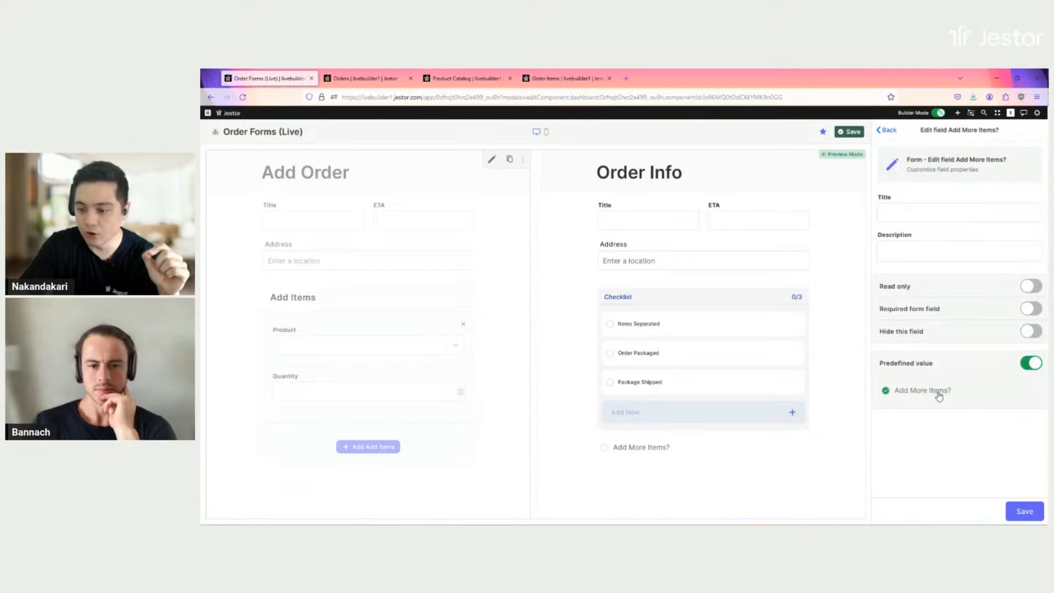
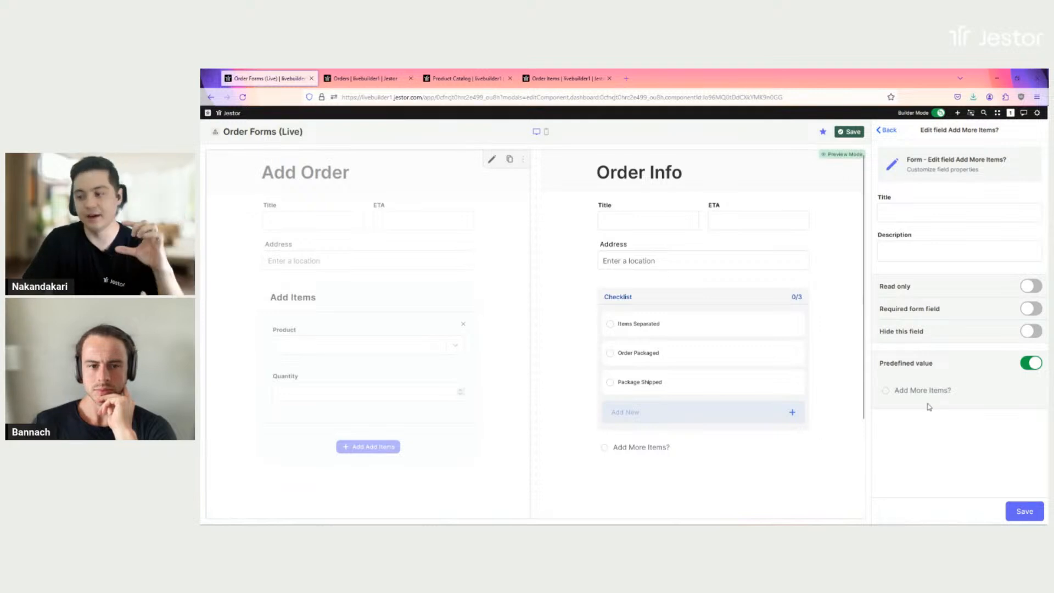
pyautogui.click(1022, 512)
pyautogui.click(1024, 511)
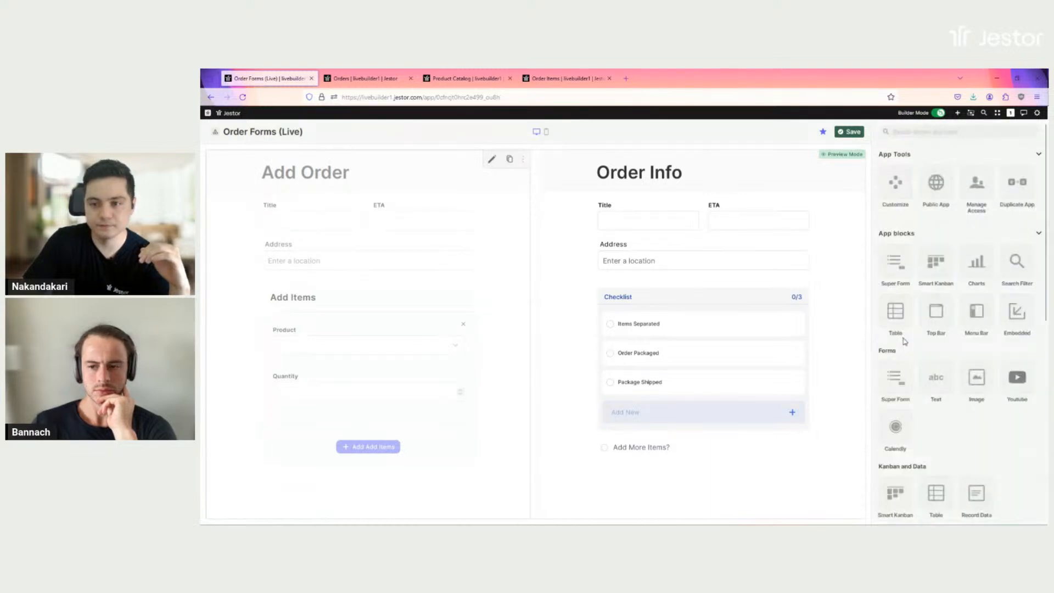
pyautogui.click(853, 133)
# Step: Test the Order Info conditional by checking and unchecking Add More Items? in the live form
pyautogui.scroll(-3, 878, 318)
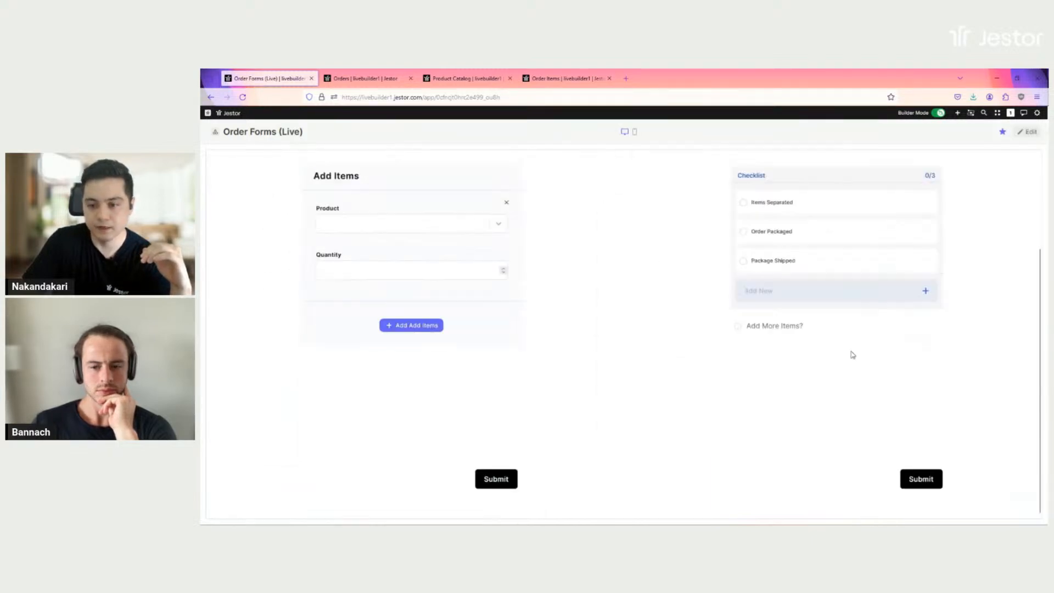
pyautogui.click(738, 326)
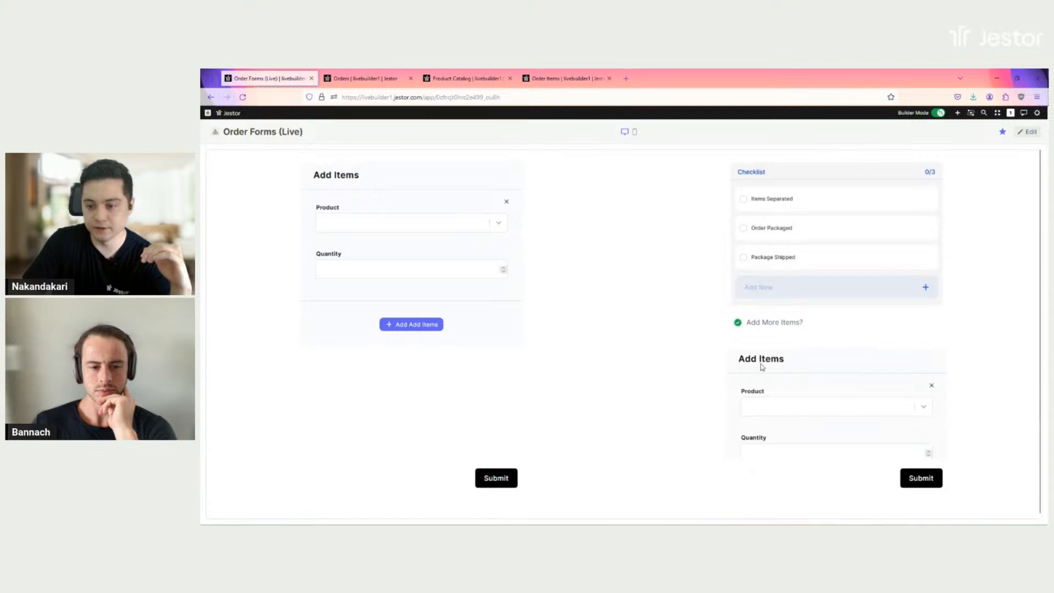
pyautogui.scroll(-2, 758, 383)
pyautogui.click(738, 255)
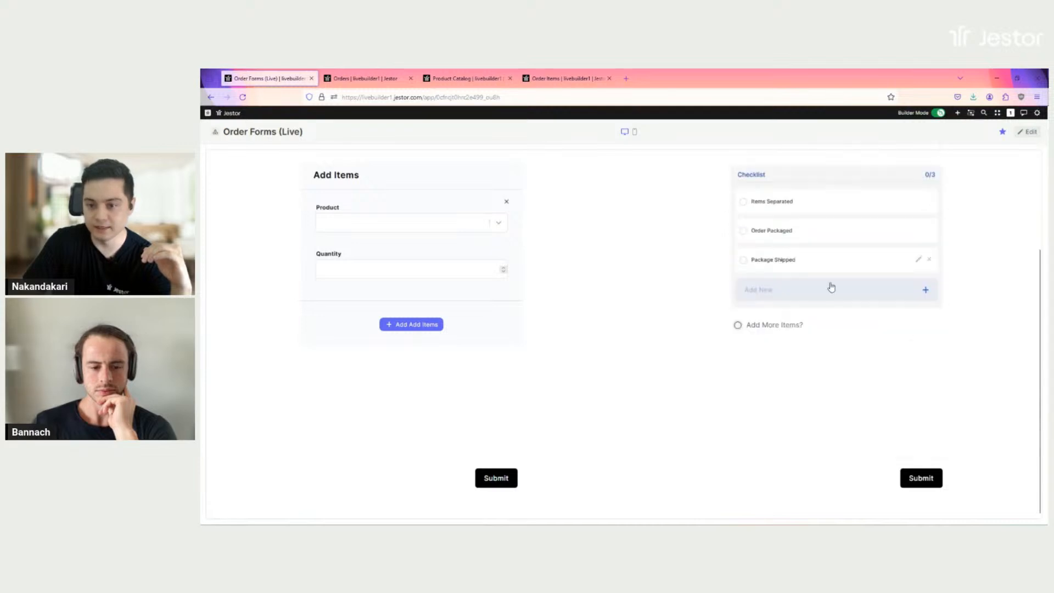
# Step: Enable Update record on the Order Info form with Record ID as the key field, and save the form block
pyautogui.scroll(3, 945, 169)
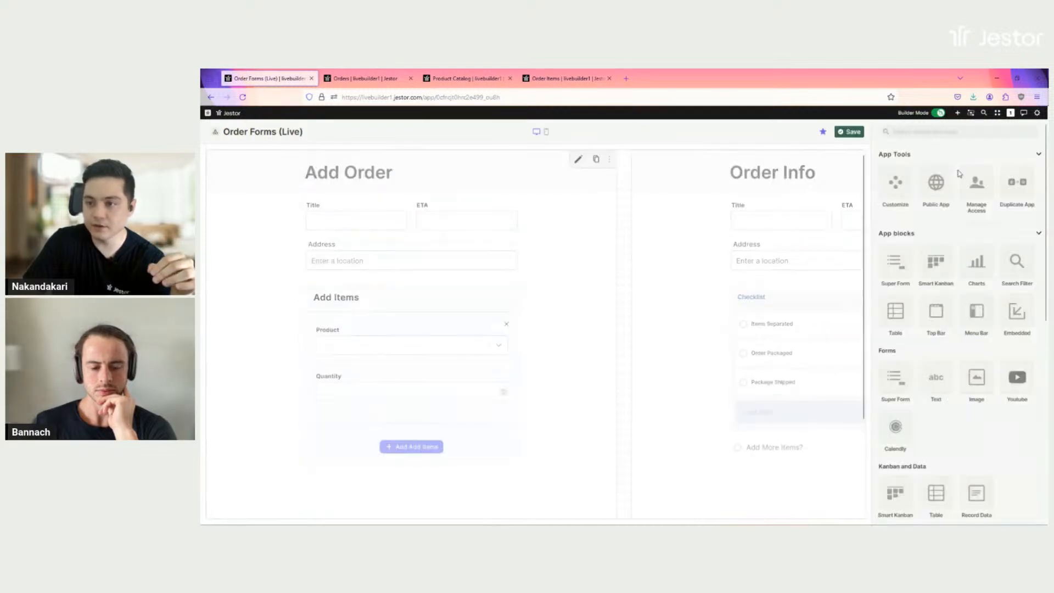
pyautogui.click(826, 164)
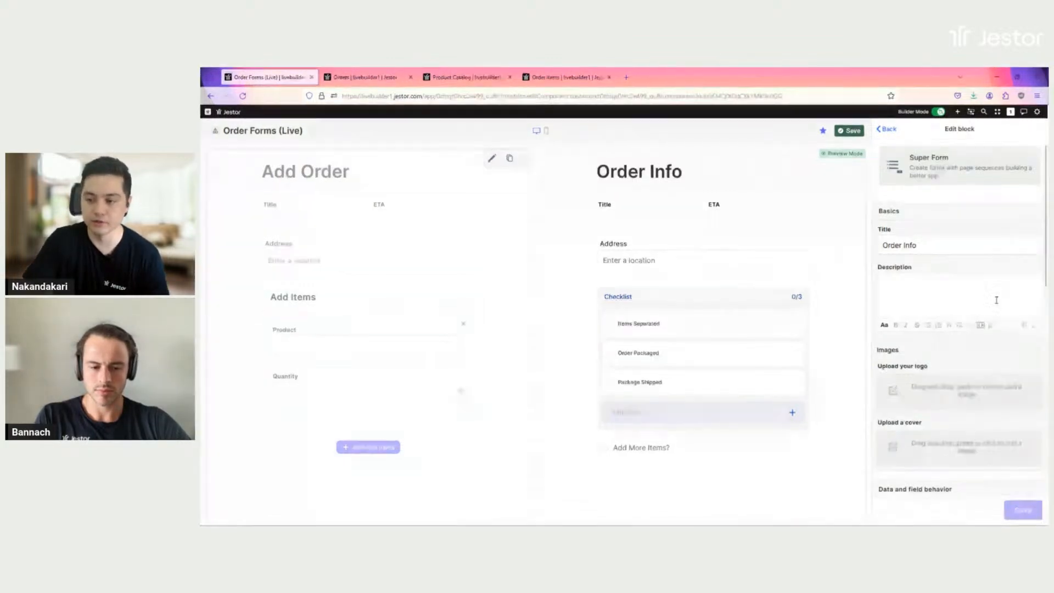
pyautogui.scroll(-6, 974, 340)
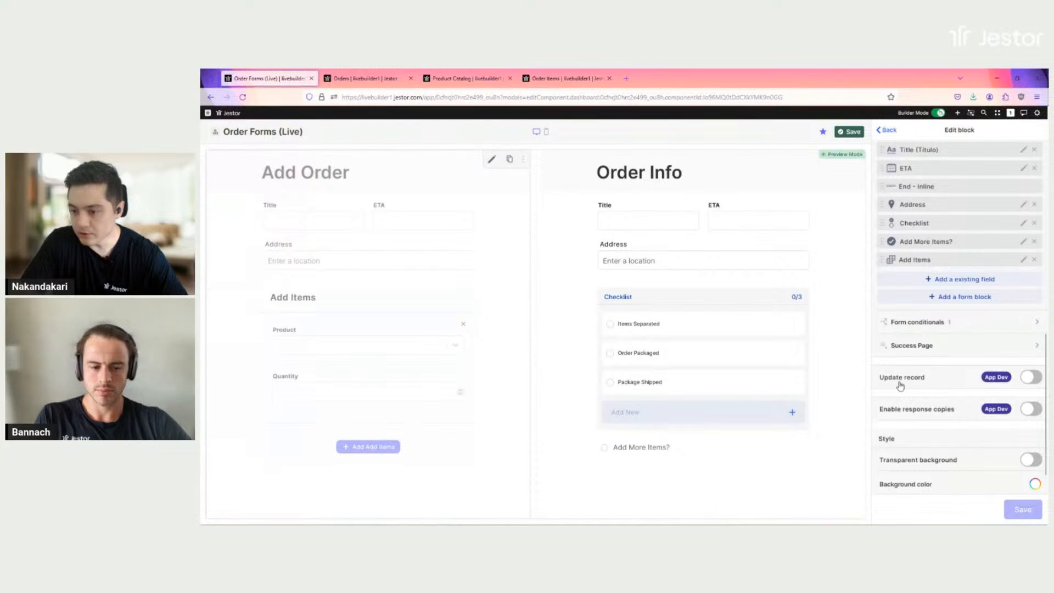
pyautogui.click(1032, 378)
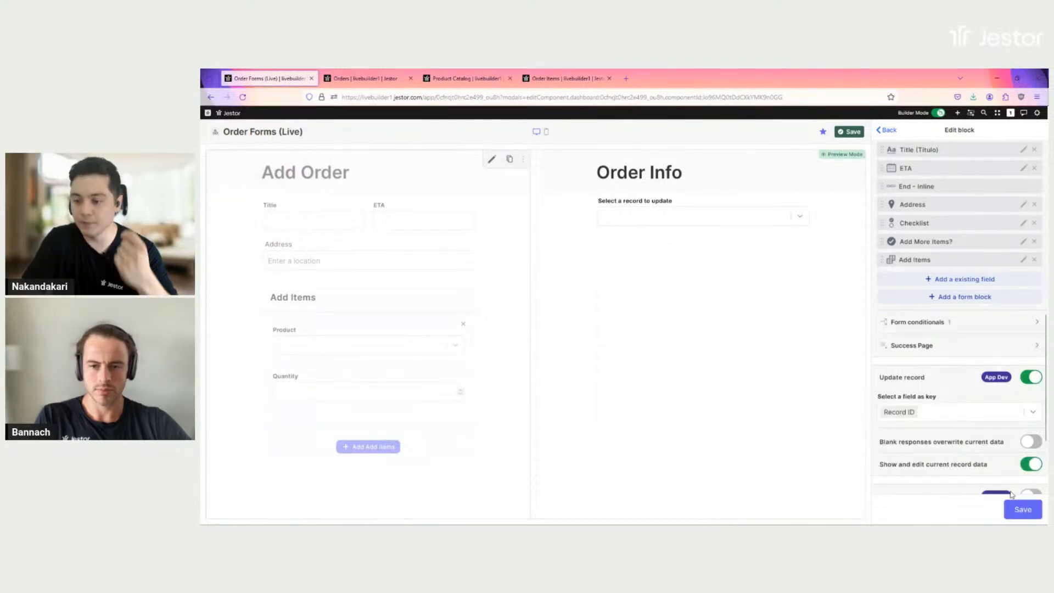
pyautogui.click(1021, 510)
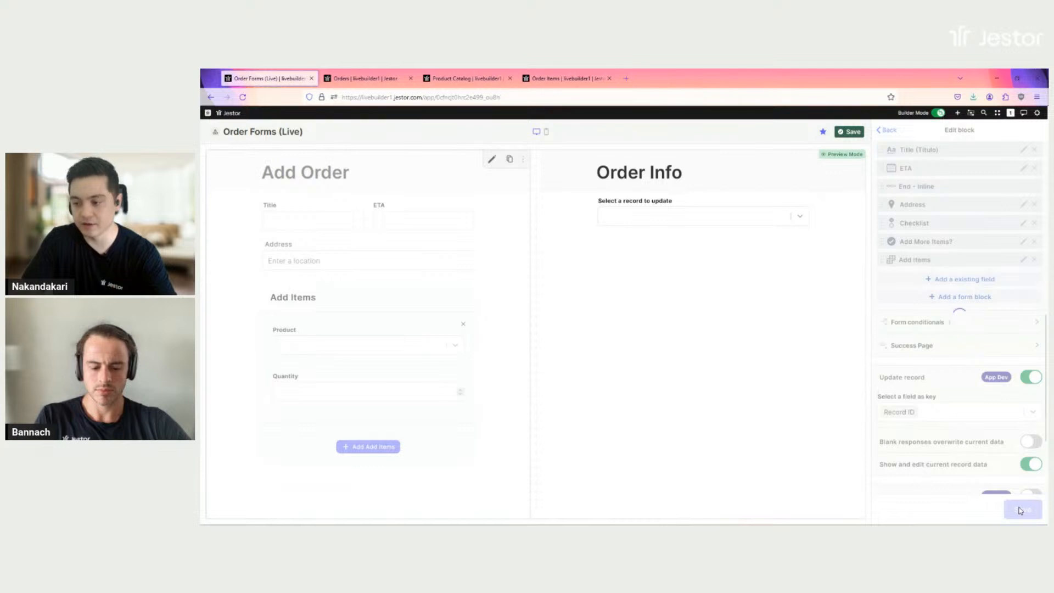
# Step: Test the Order Info form by selecting an existing order as the record to update and reviewing its loaded fields
pyautogui.click(776, 216)
pyautogui.click(765, 238)
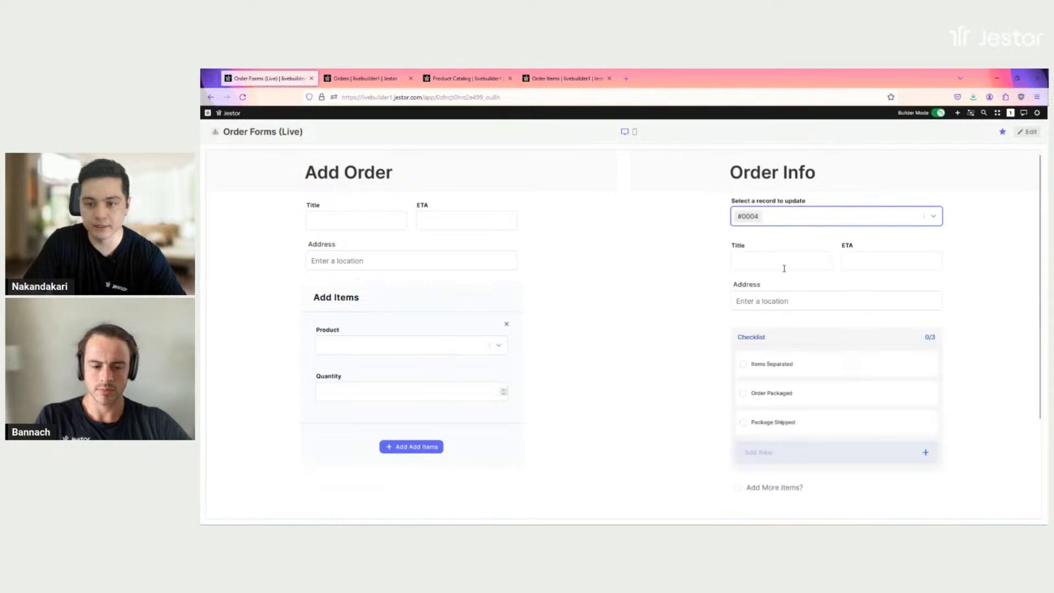
pyautogui.scroll(-2, 817, 346)
pyautogui.scroll(2, 813, 299)
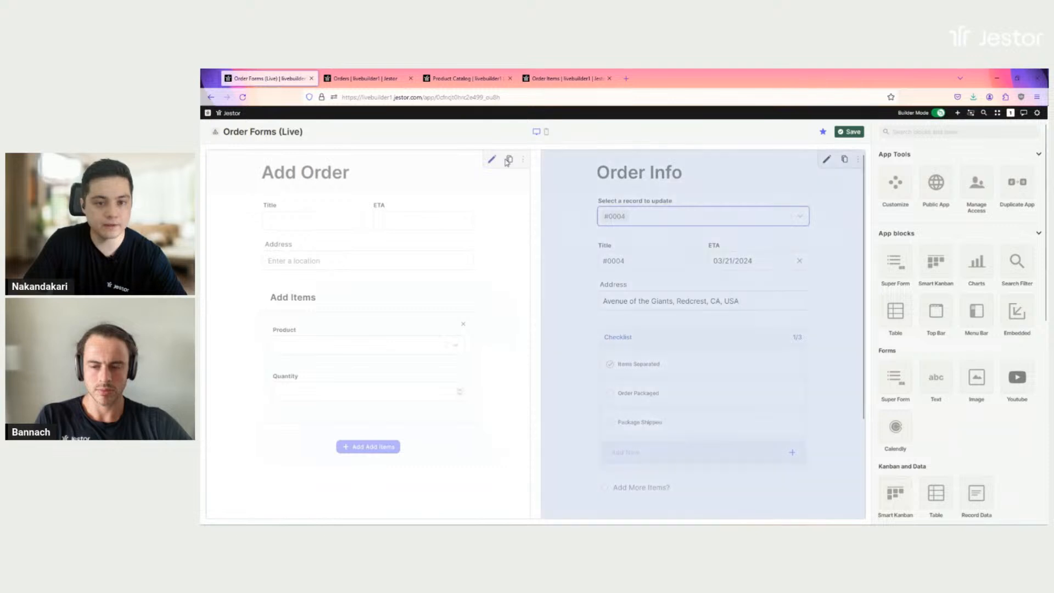
# Step: Add the existing Status field to the Add Order form
pyautogui.click(488, 161)
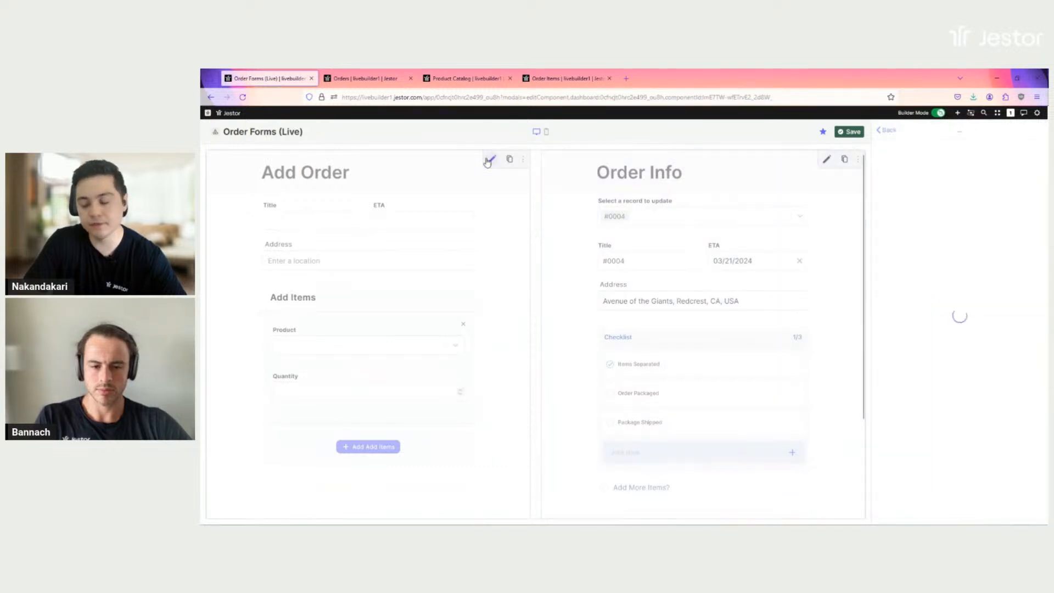
pyautogui.scroll(-1, 824, 243)
pyautogui.scroll(-7, 930, 258)
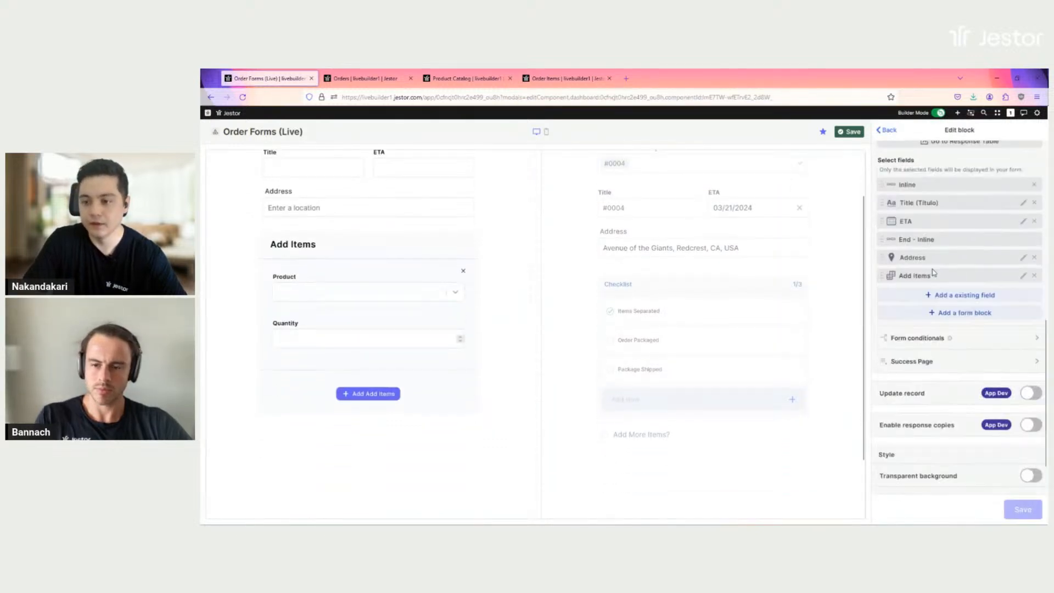
pyautogui.click(965, 295)
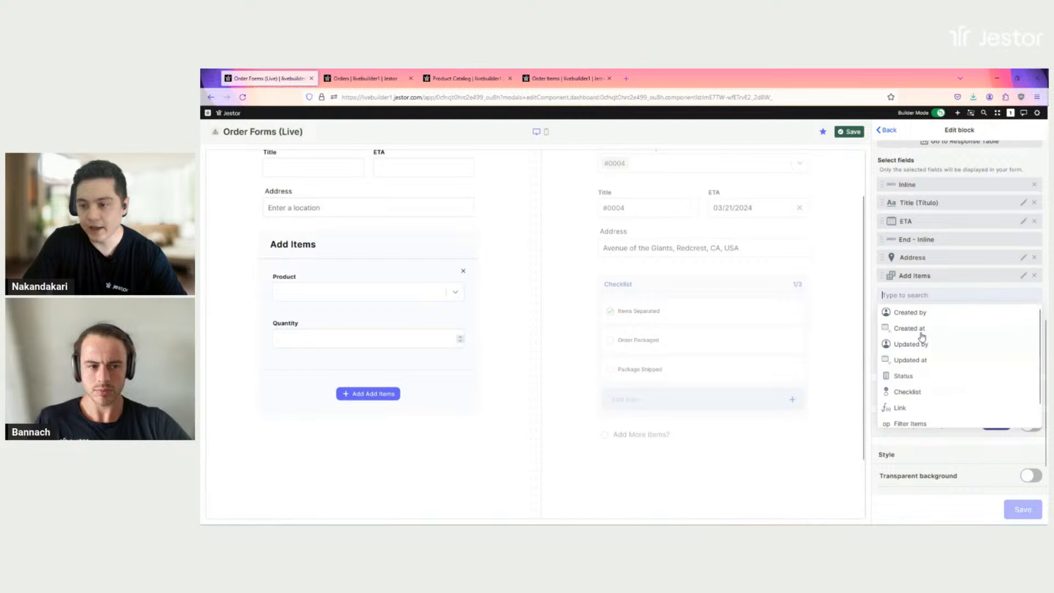
pyautogui.click(914, 380)
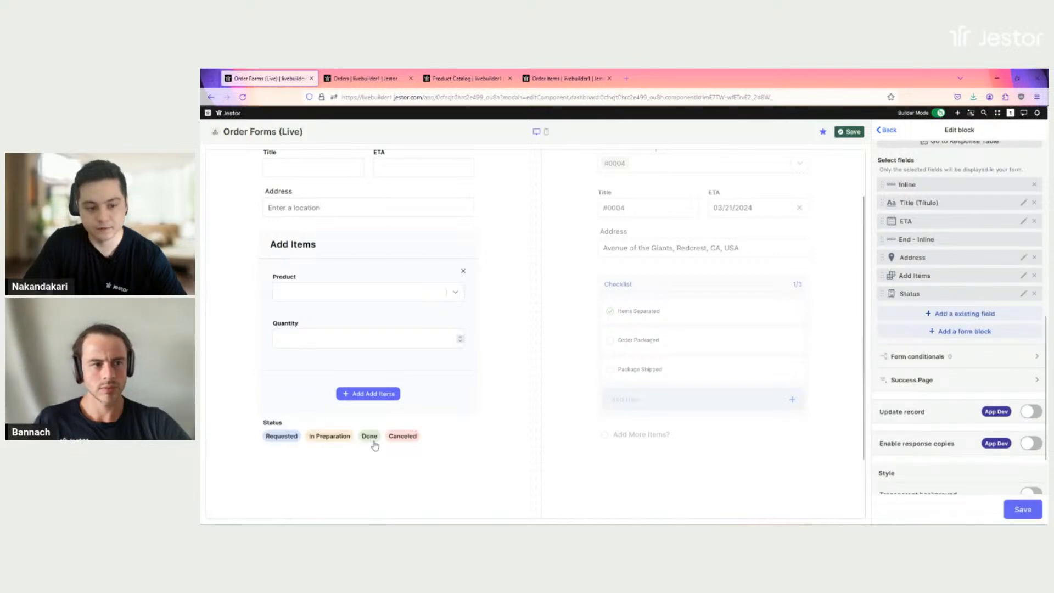
# Step: Enable a predefined value for the Status field in the Add Order form and open its list of status options
pyautogui.click(1023, 295)
pyautogui.click(1019, 458)
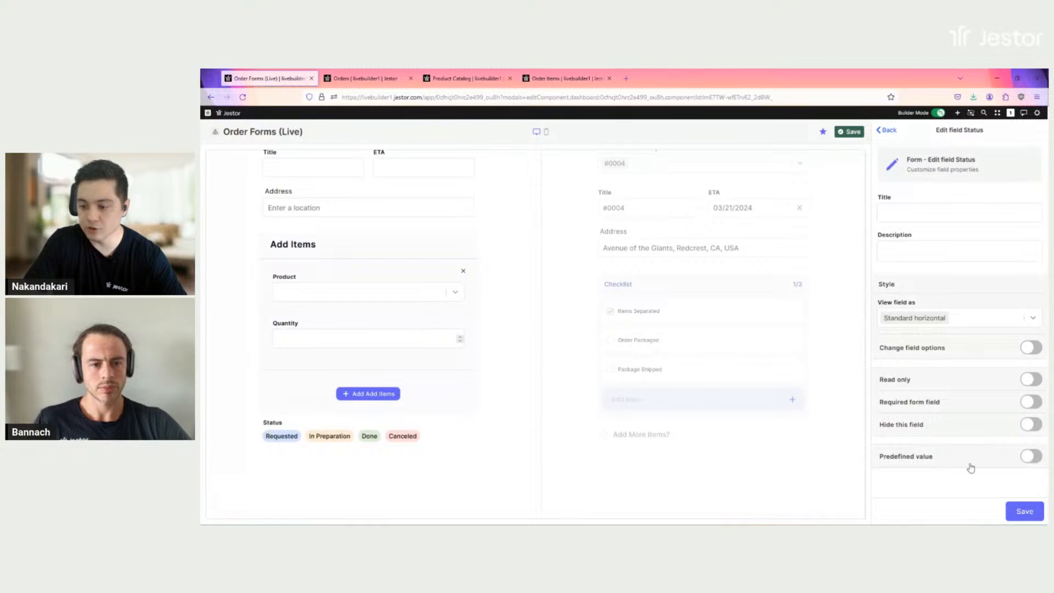
pyautogui.scroll(-1, 936, 462)
pyautogui.click(936, 472)
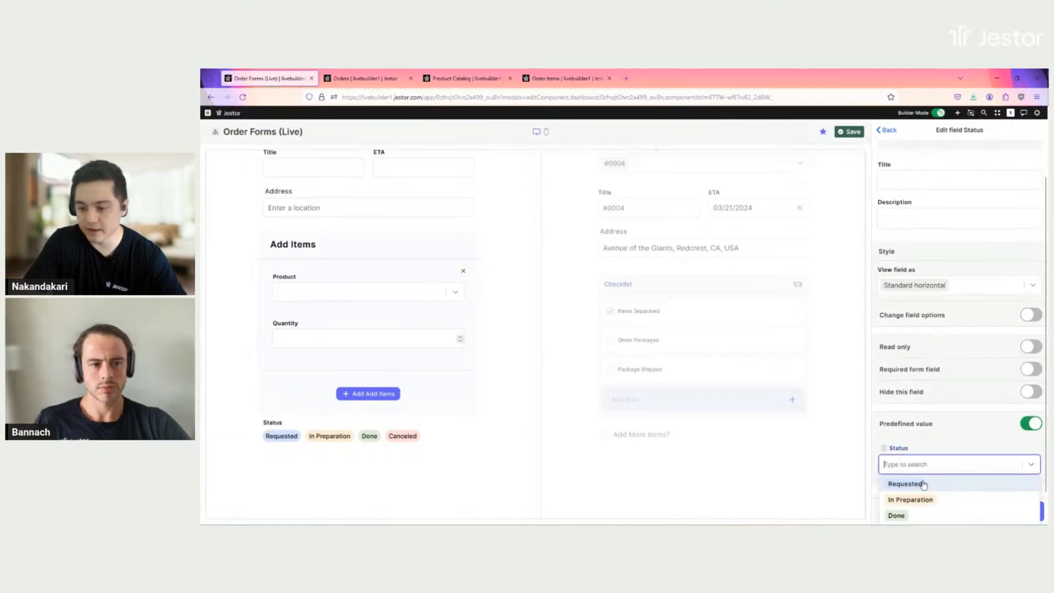
# Step: Set the Status field's predefined value to Requested, hide the field, and save the form changes
pyautogui.click(923, 484)
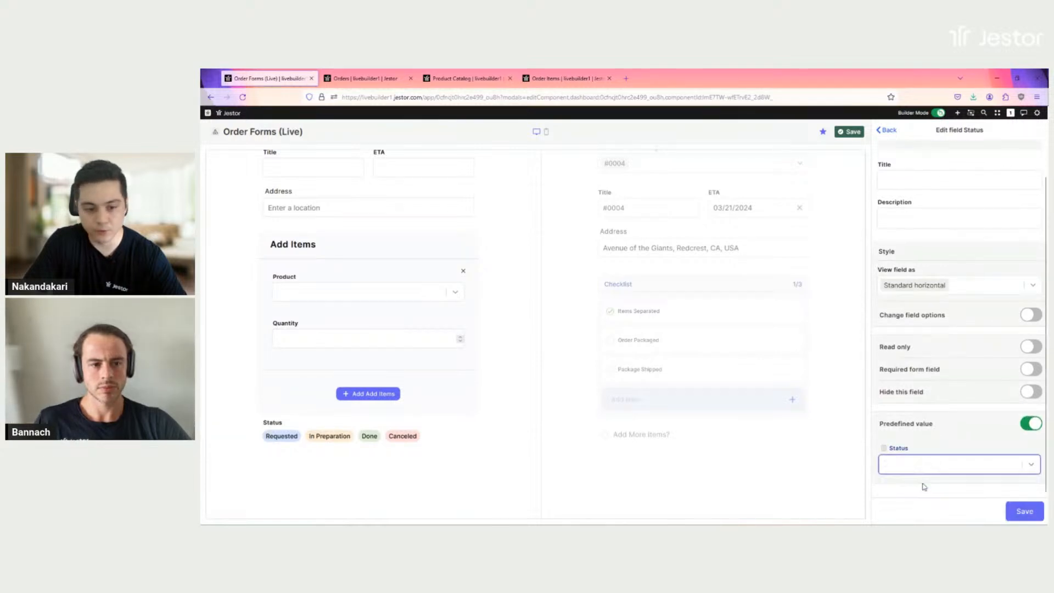
pyautogui.click(1033, 393)
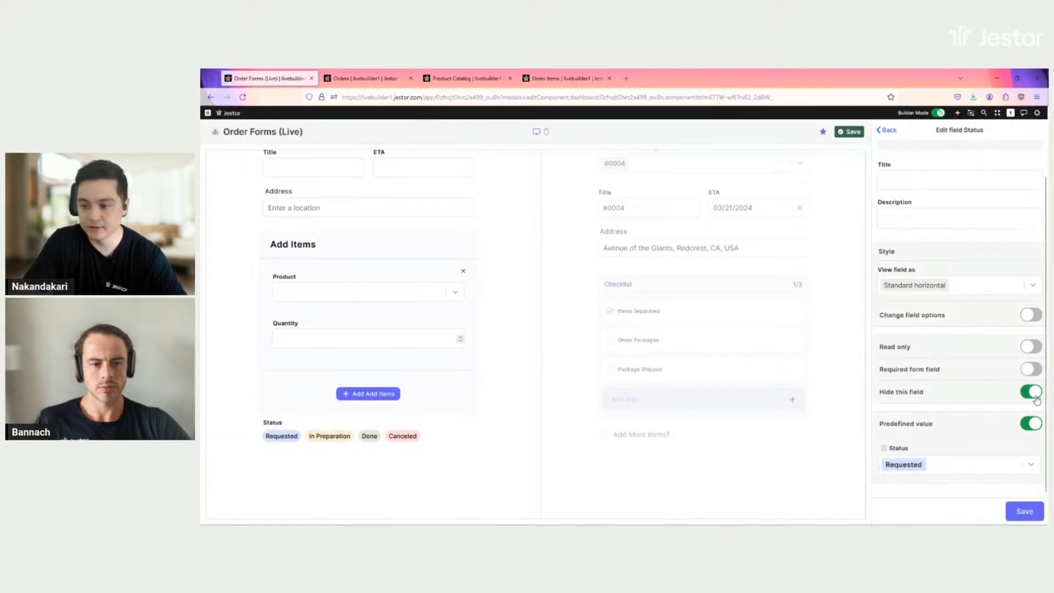
pyautogui.click(1017, 511)
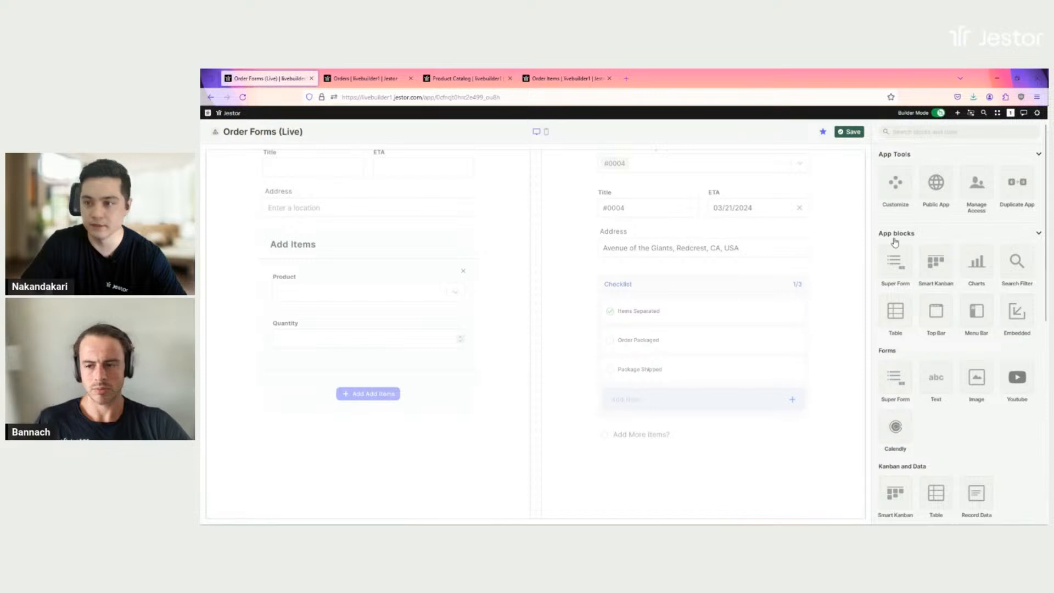
pyautogui.scroll(2, 765, 427)
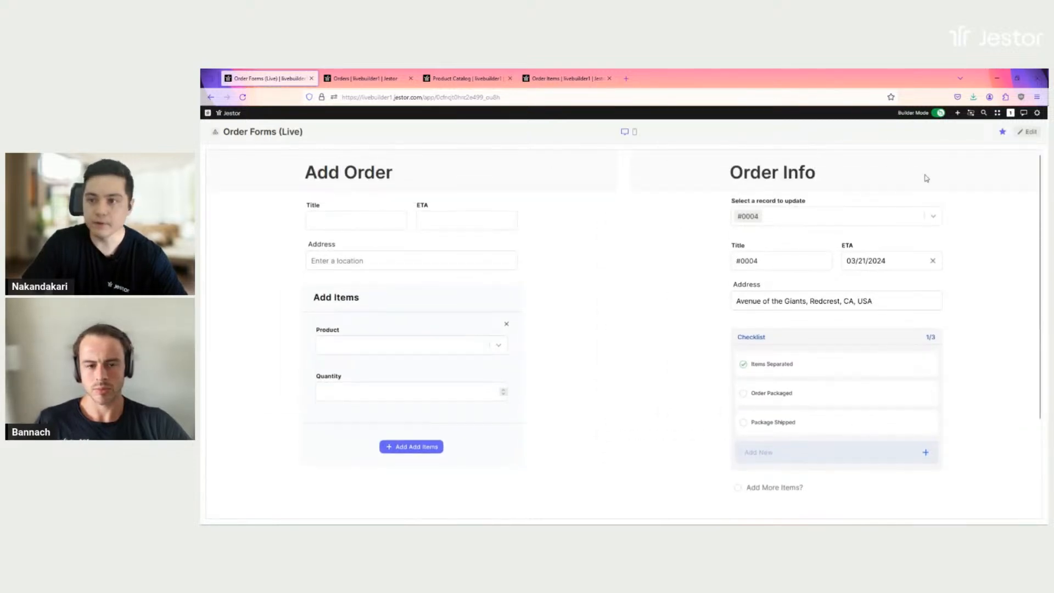
# Step: Switch to the Orders (Live) app
pyautogui.hotkey('ctrl', 'k')
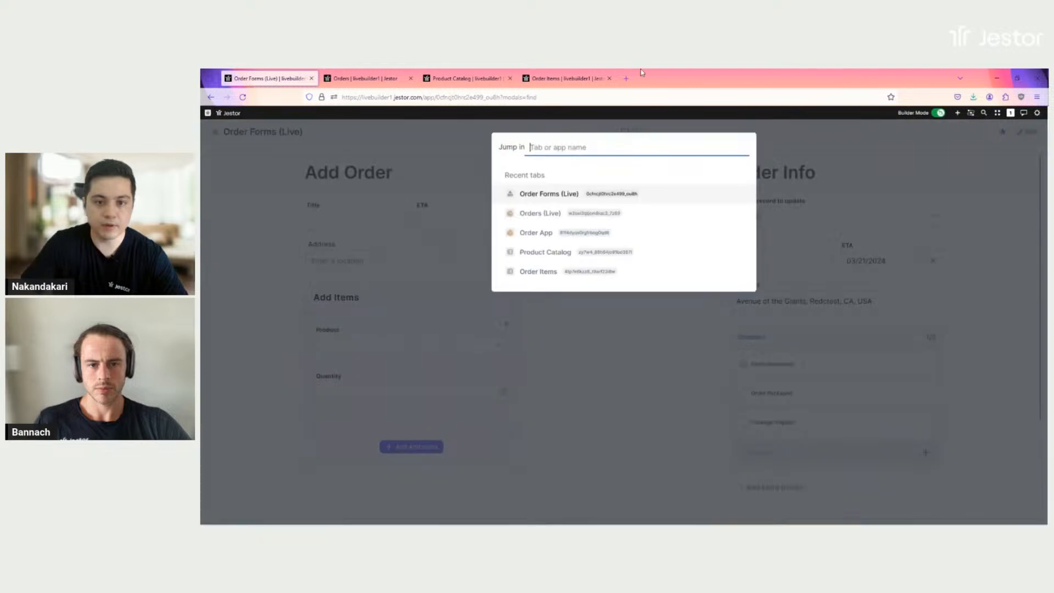
pyautogui.click(528, 195)
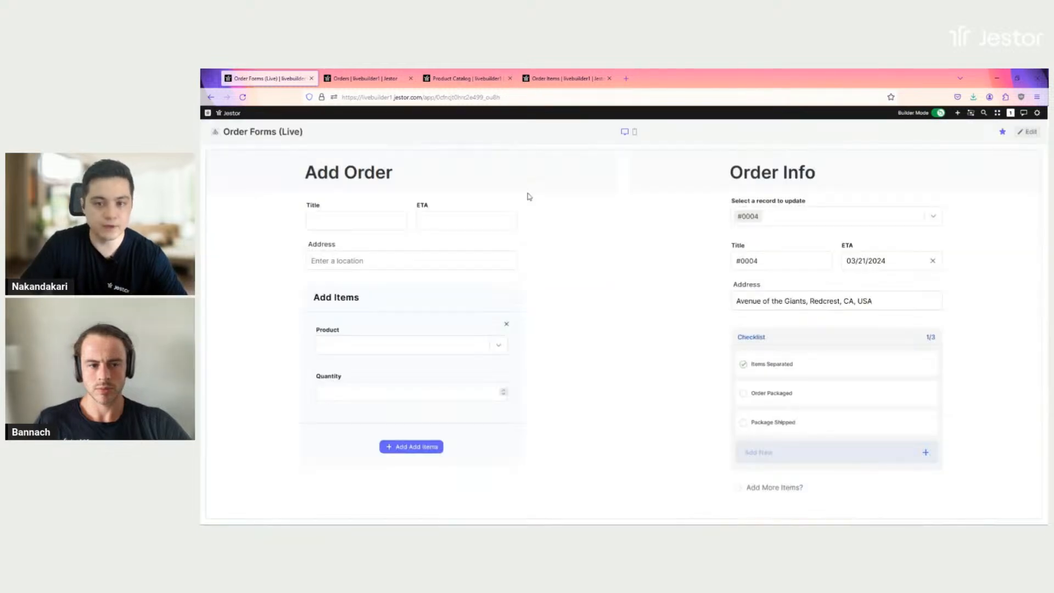
pyautogui.hotkey('ctrl', 'k')
pyautogui.click(578, 219)
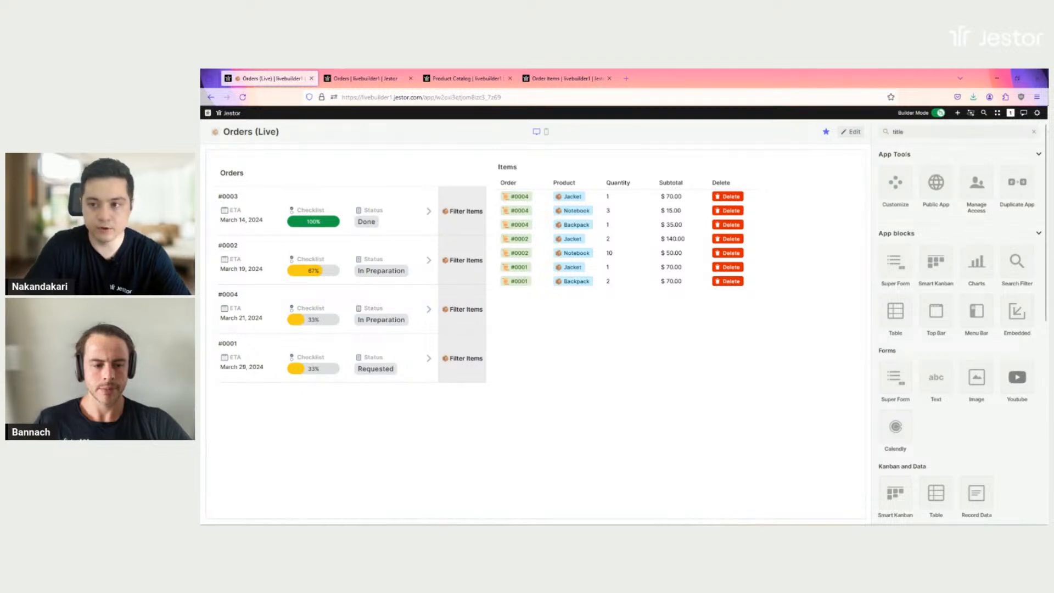
# Step: Add a Title Bar block to the Orders (Live) app and set its bar color to the dark navy swatch
pyautogui.click(896, 194)
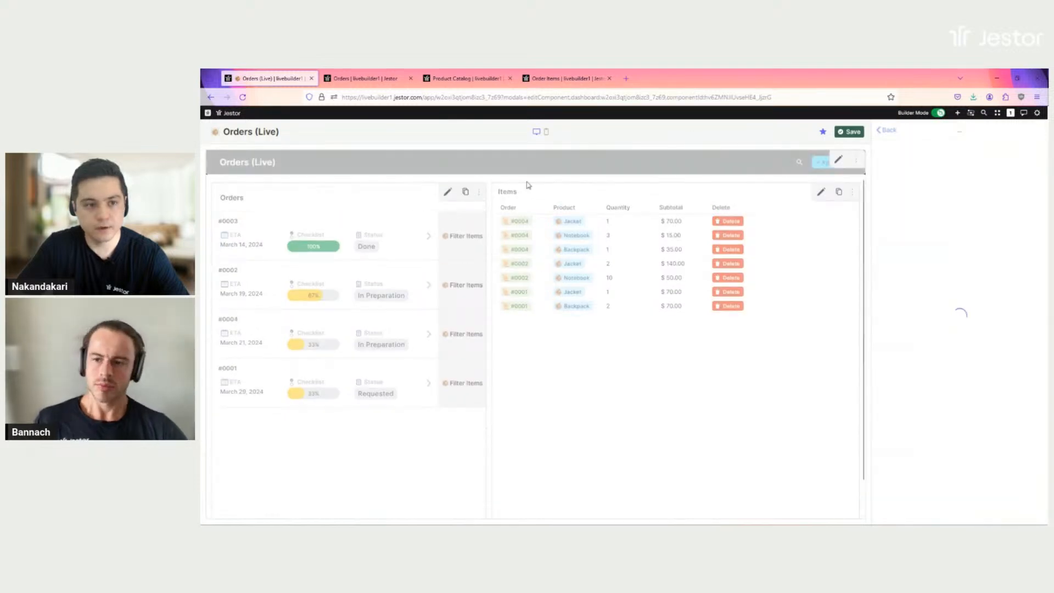
pyautogui.scroll(-2, 1006, 281)
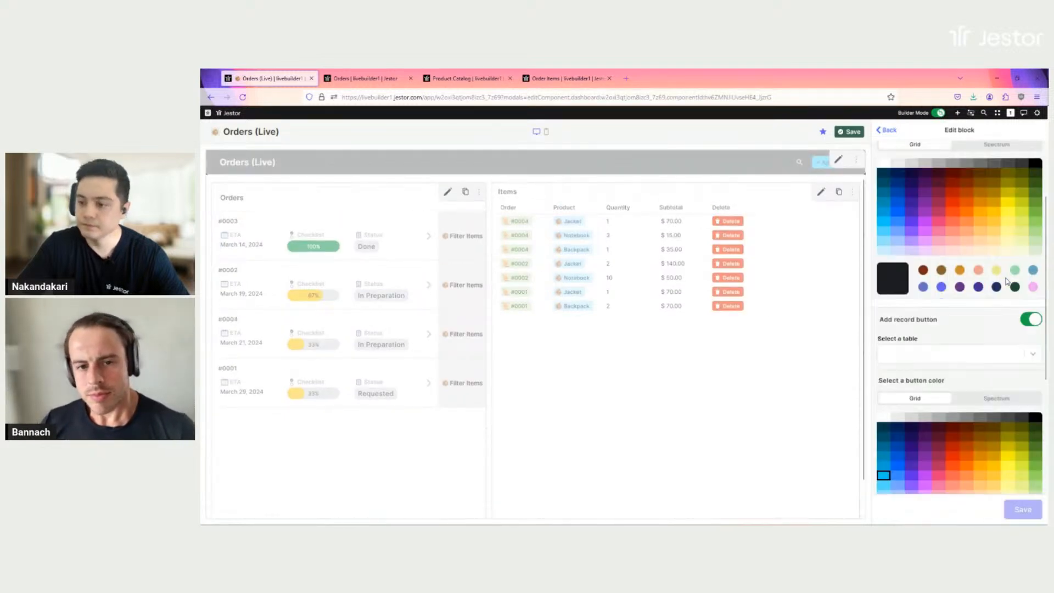
pyautogui.click(997, 281)
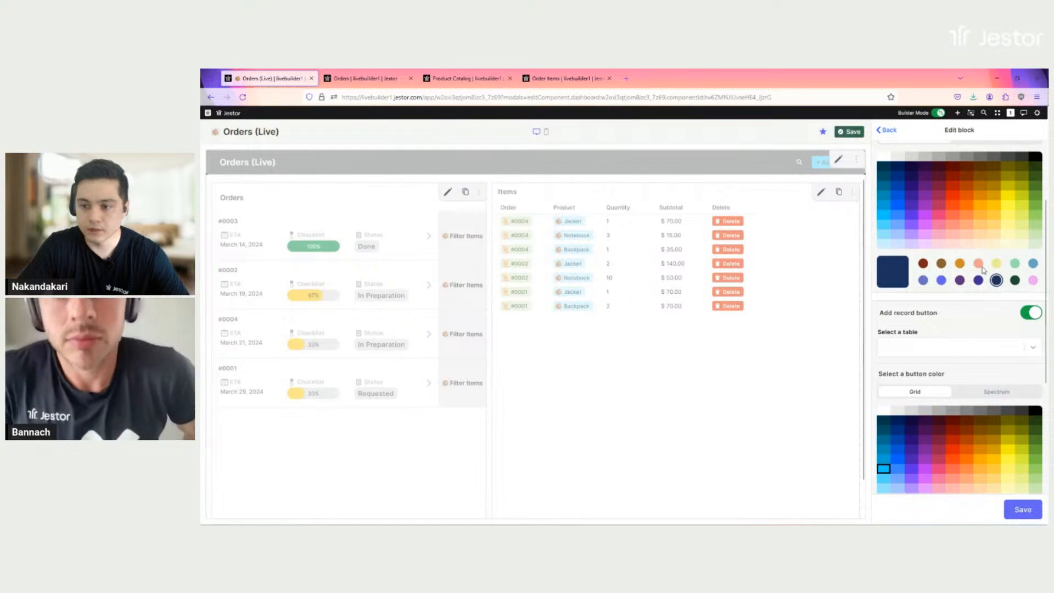
# Step: Choose Orders as the table for the title bar's add record button
pyautogui.click(942, 347)
pyautogui.write('or')
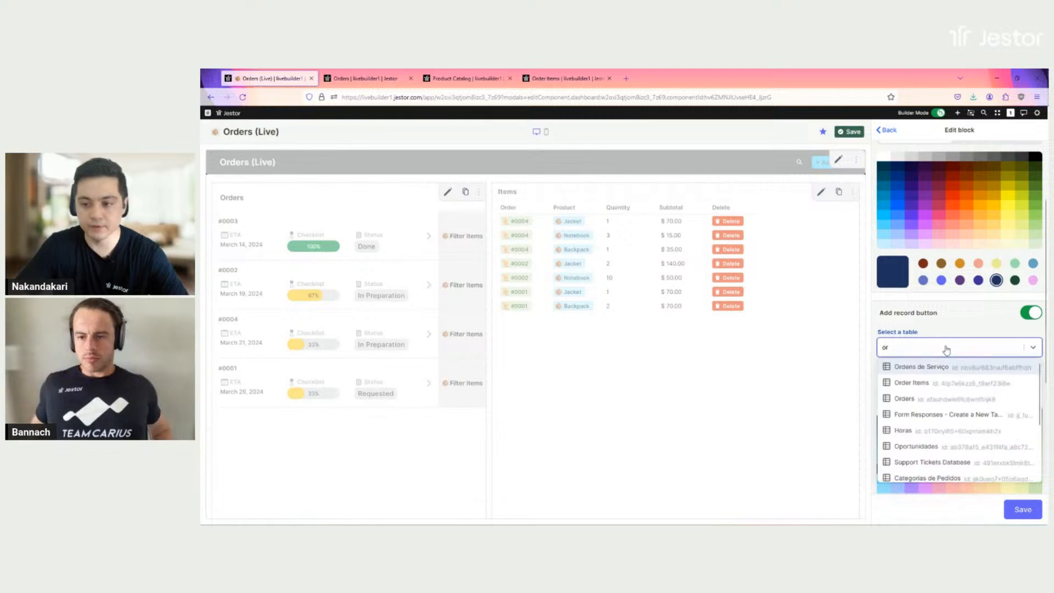
pyautogui.write('d')
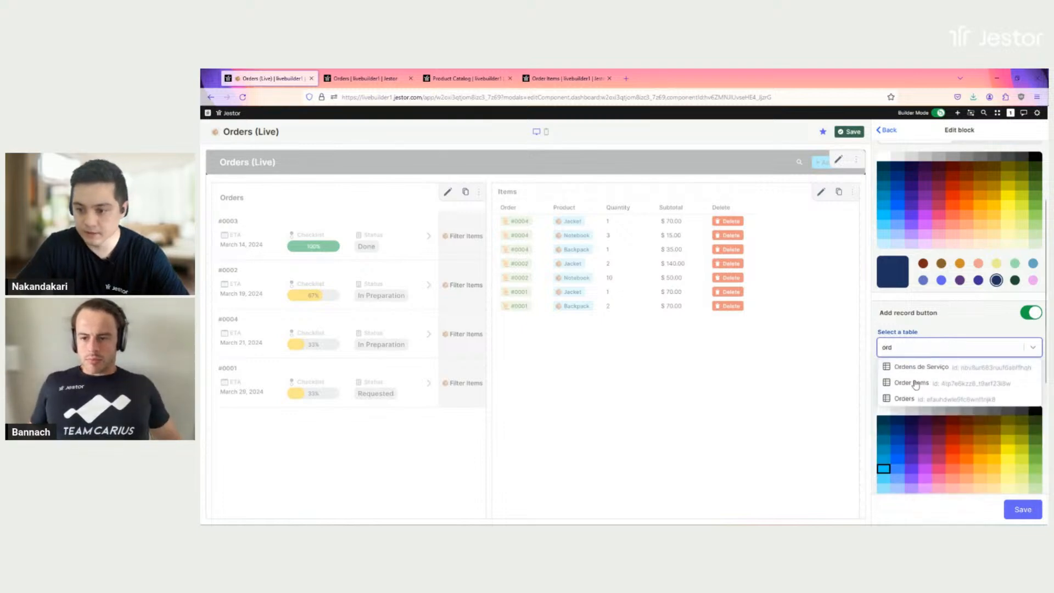
pyautogui.click(912, 399)
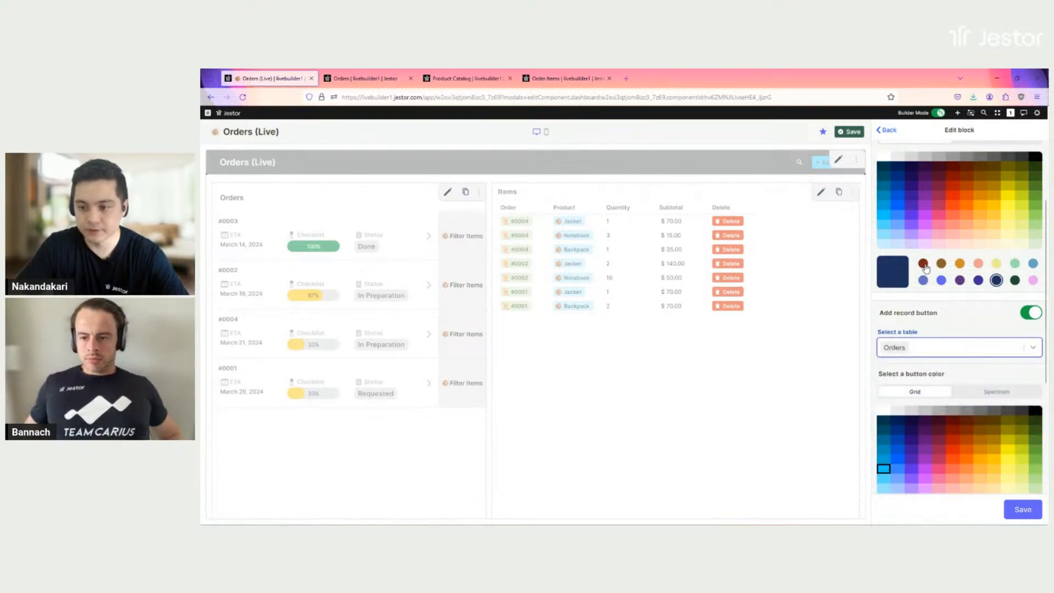
# Step: Make the add record button white, label it "Create Order", and save the title bar block
pyautogui.scroll(-3, 926, 268)
pyautogui.click(886, 253)
pyautogui.scroll(-2, 935, 280)
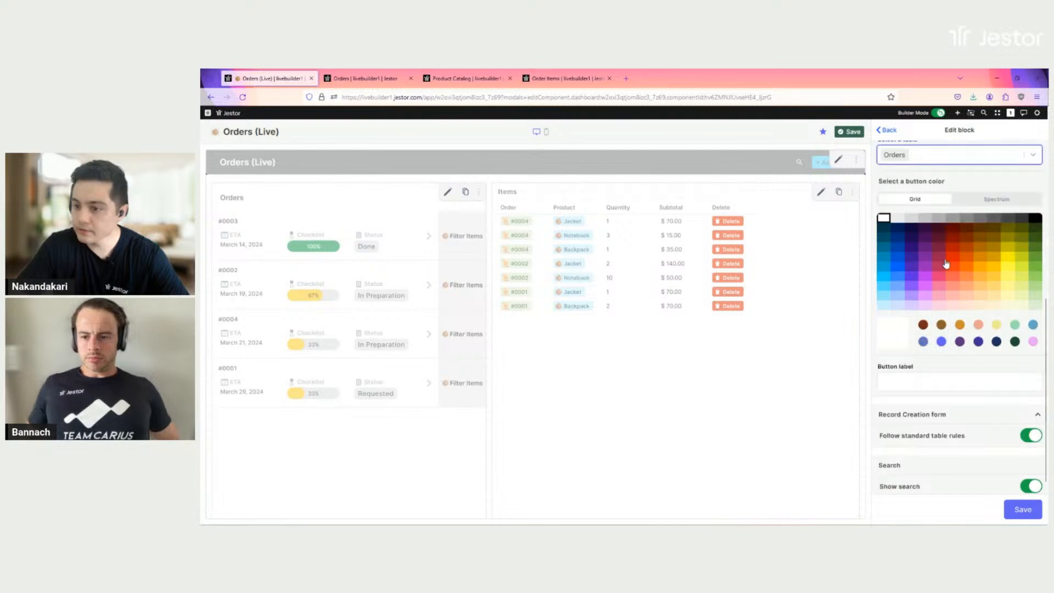
pyautogui.click(939, 311)
pyautogui.write('Create Order')
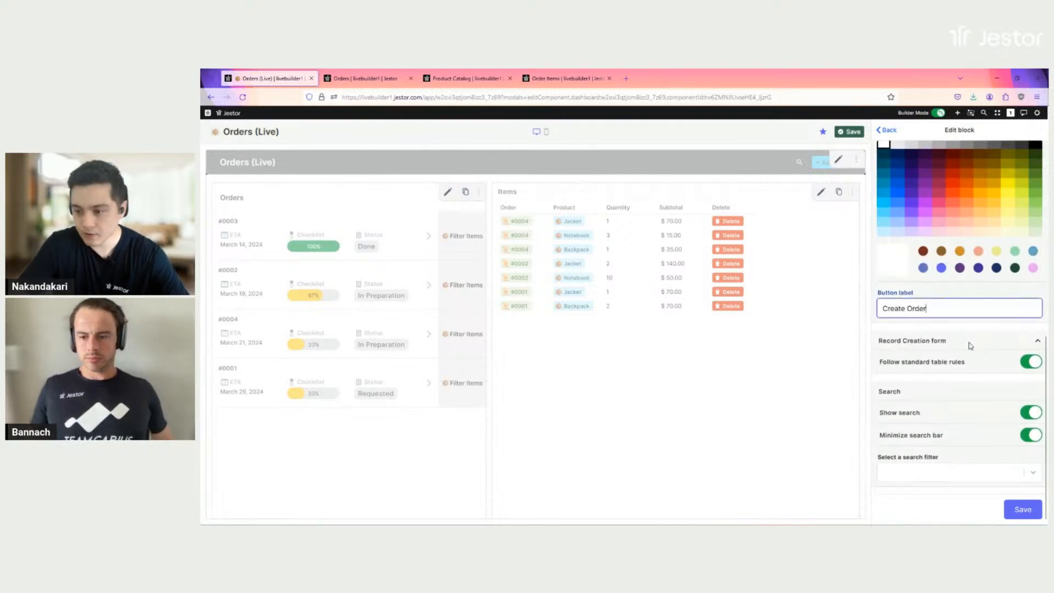
pyautogui.click(1023, 511)
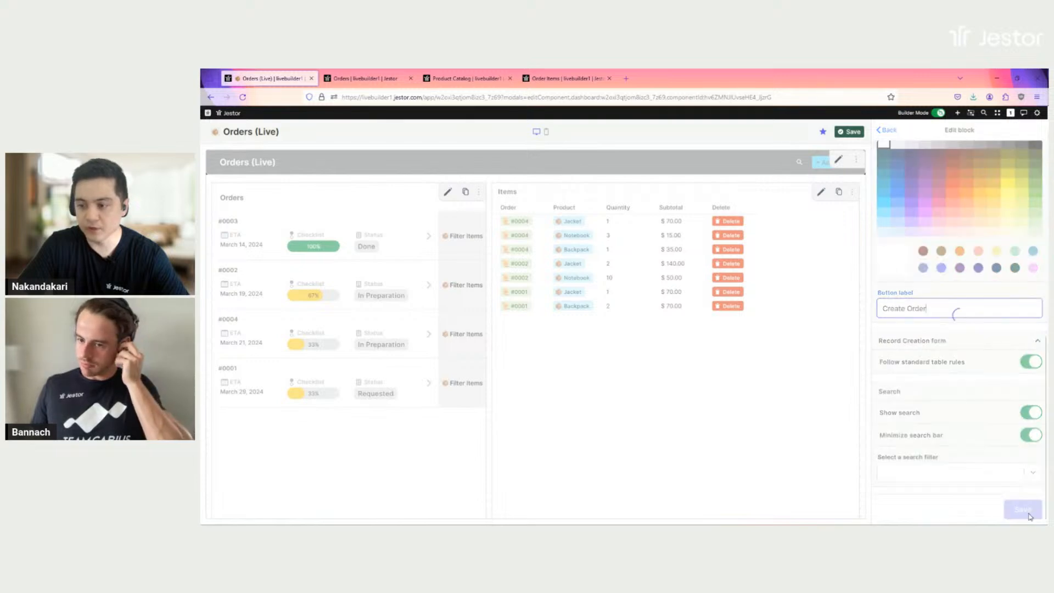
# Step: Save the app layout and preview the record creation form behind the Create Order button
pyautogui.click(857, 134)
pyautogui.click(1018, 166)
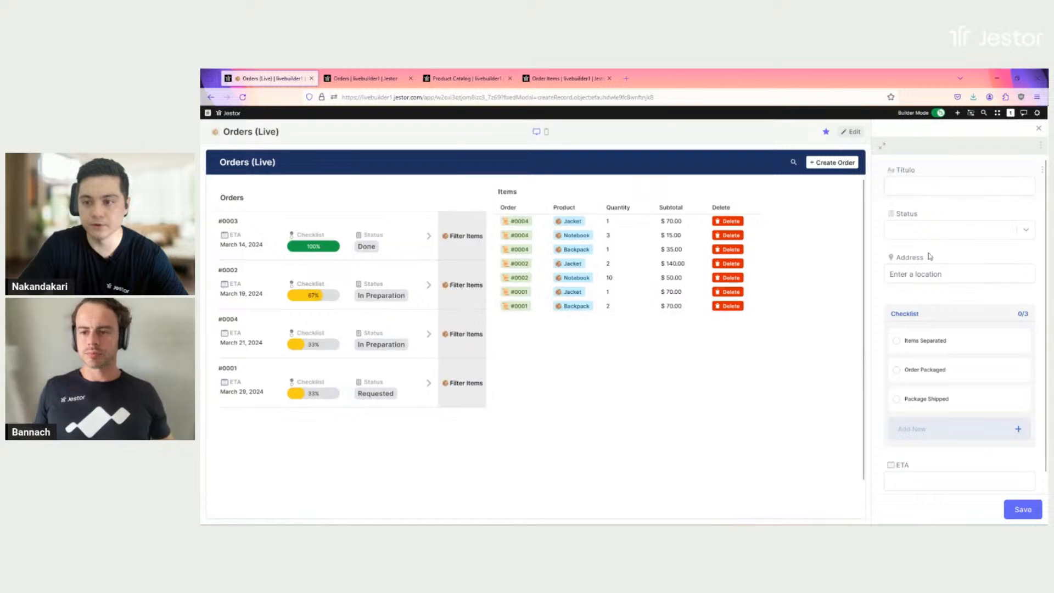
pyautogui.click(1039, 128)
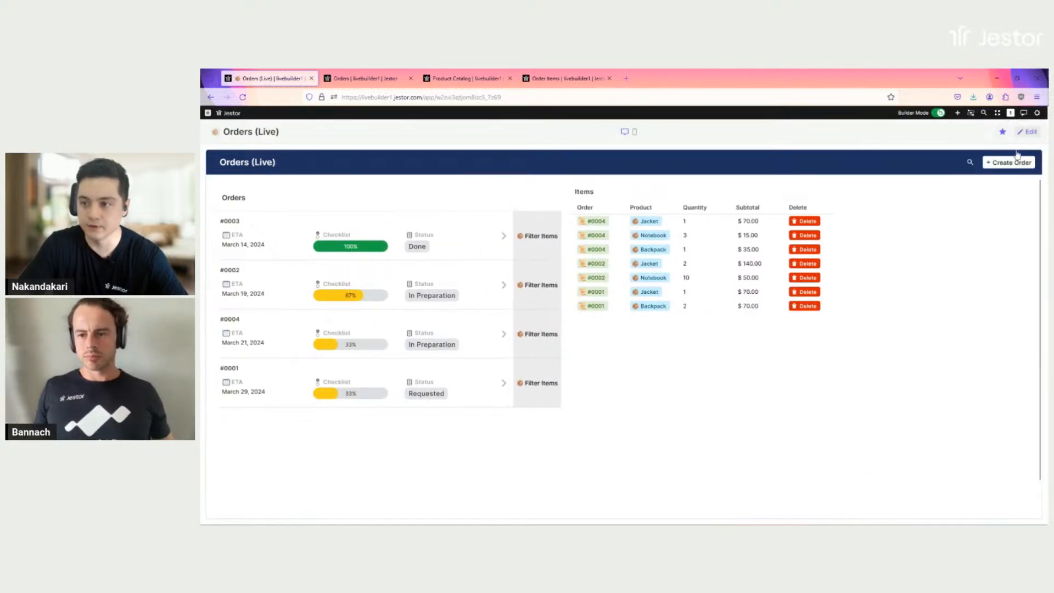
# Step: Edit the title bar so record creation stops following standard table rules and uses the Order Forms (Live) app page
pyautogui.click(1027, 133)
pyautogui.click(839, 160)
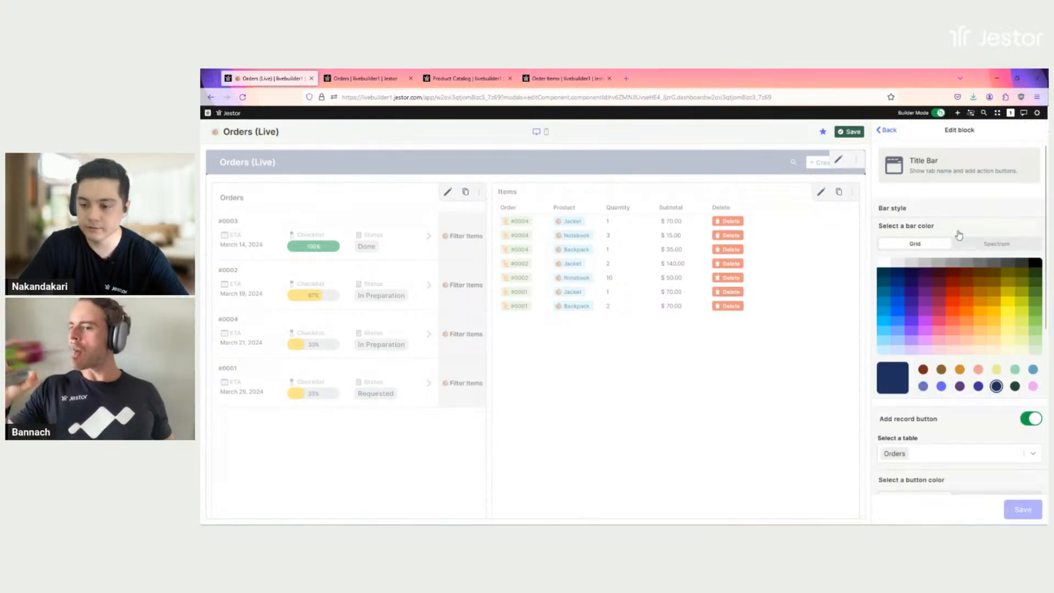
pyautogui.scroll(-3, 969, 244)
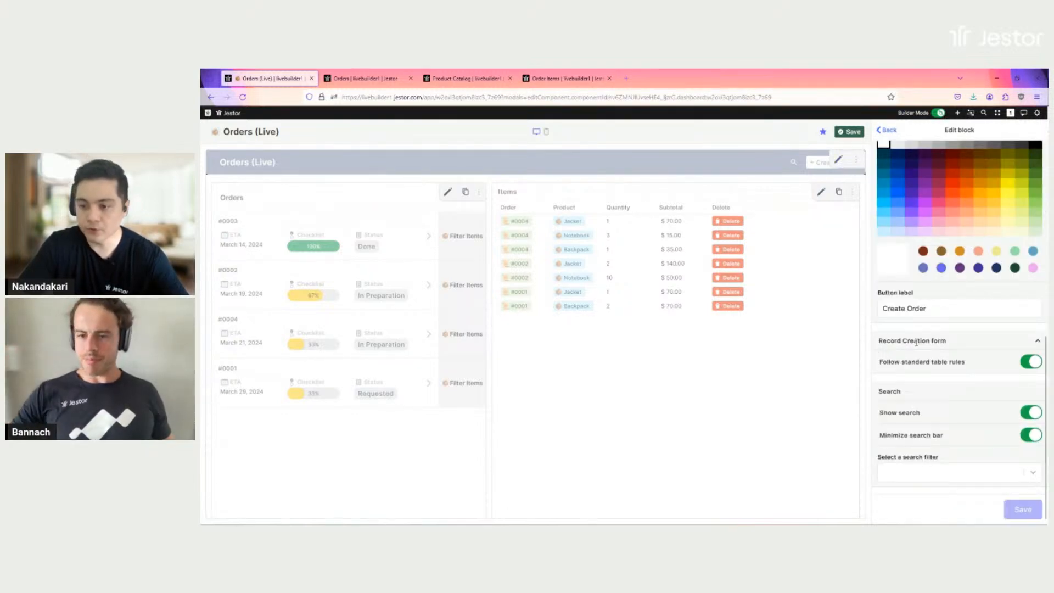
pyautogui.click(1032, 363)
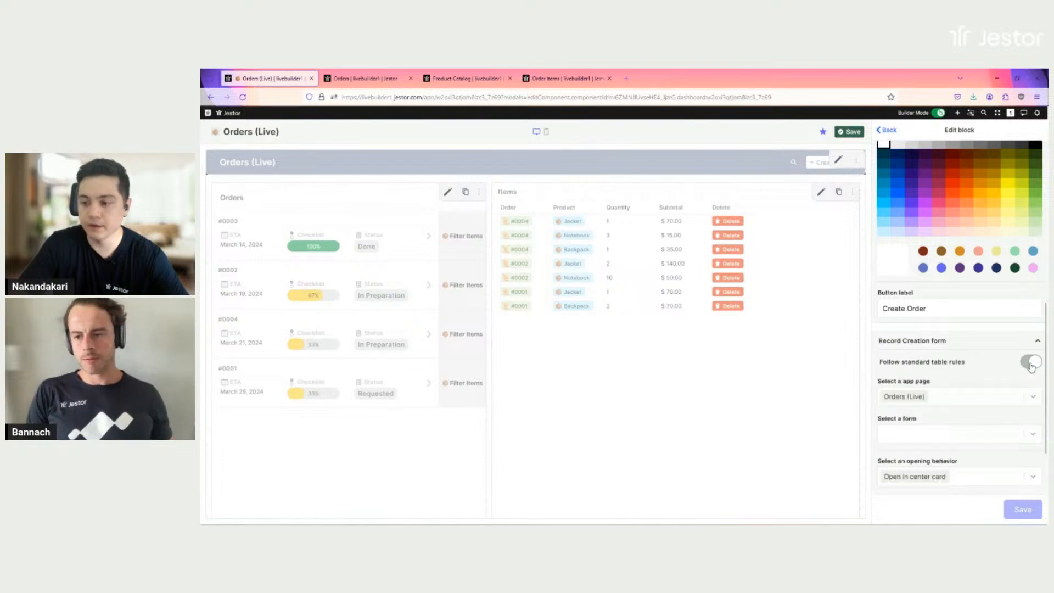
pyautogui.click(967, 401)
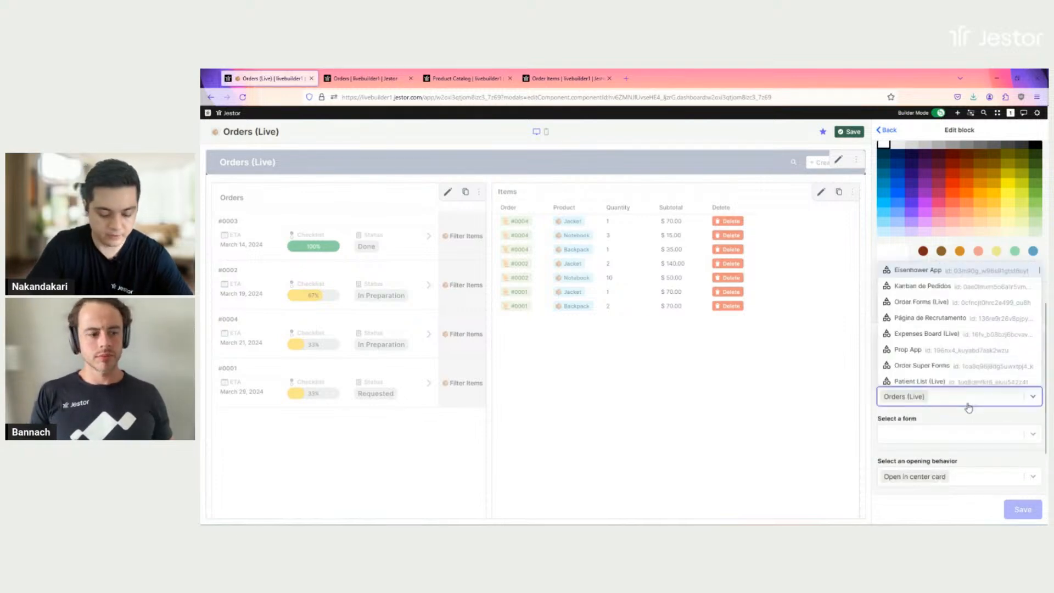
pyautogui.write('i')
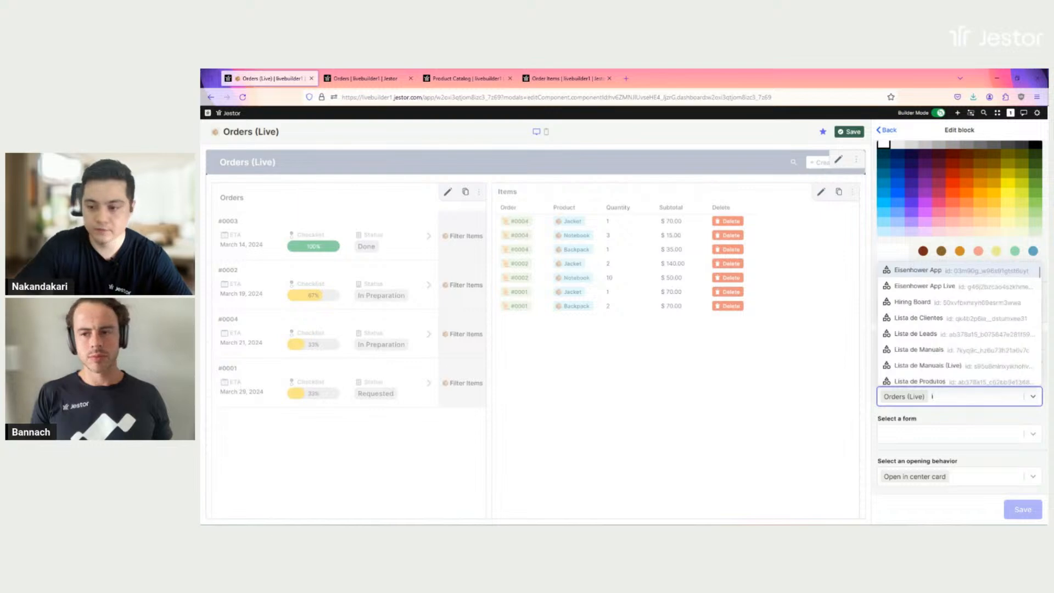
pyautogui.write('ve')
pyautogui.scroll(-5, 969, 365)
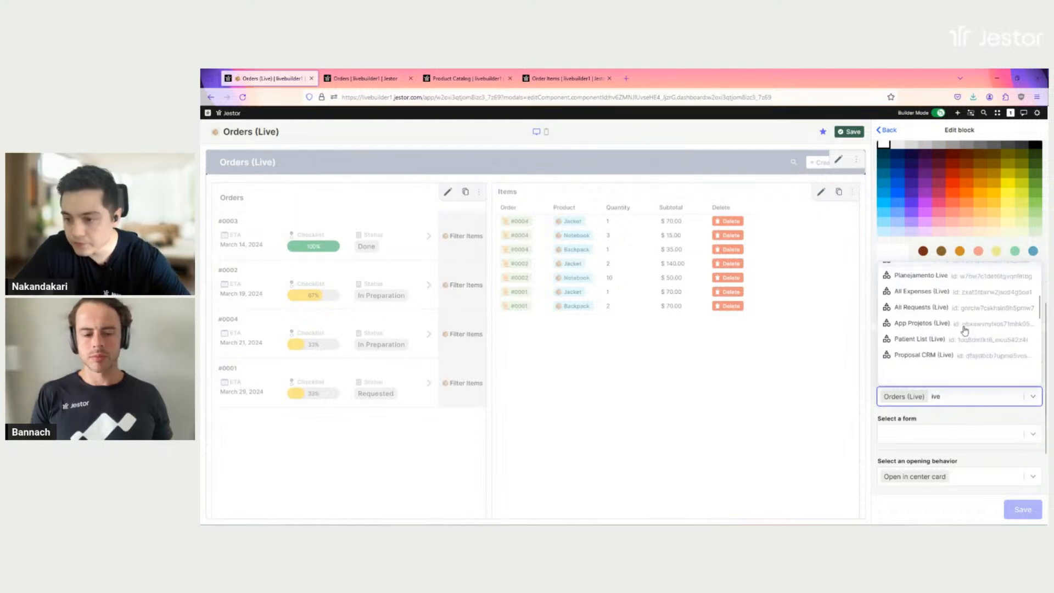
pyautogui.scroll(5, 943, 340)
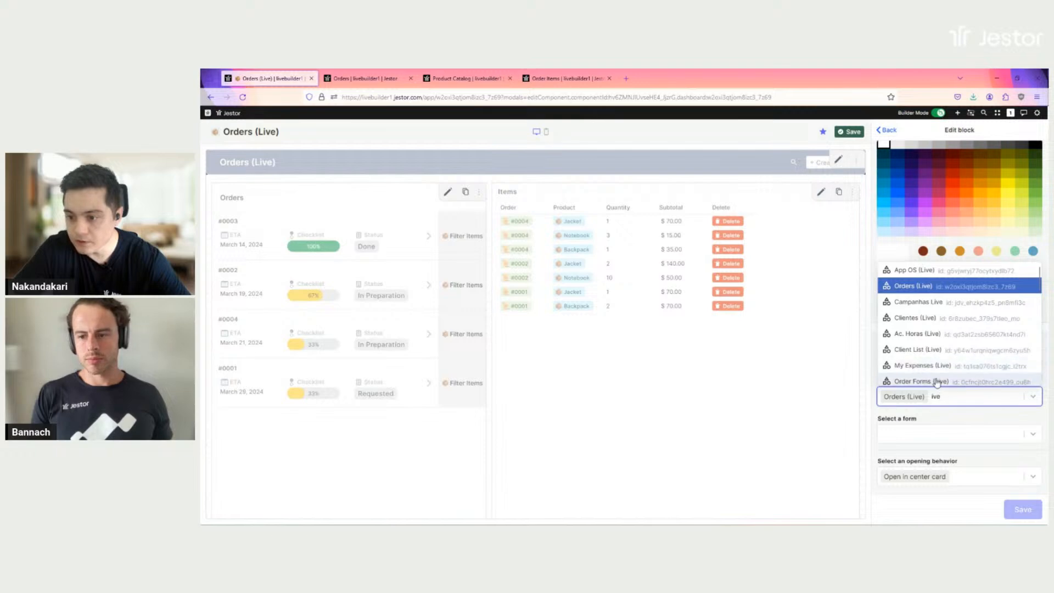
pyautogui.click(936, 381)
# Step: Select Add Order as the record creation form and set its opening behavior to "Open in center card (wider)"
pyautogui.scroll(-2, 934, 337)
pyautogui.click(935, 332)
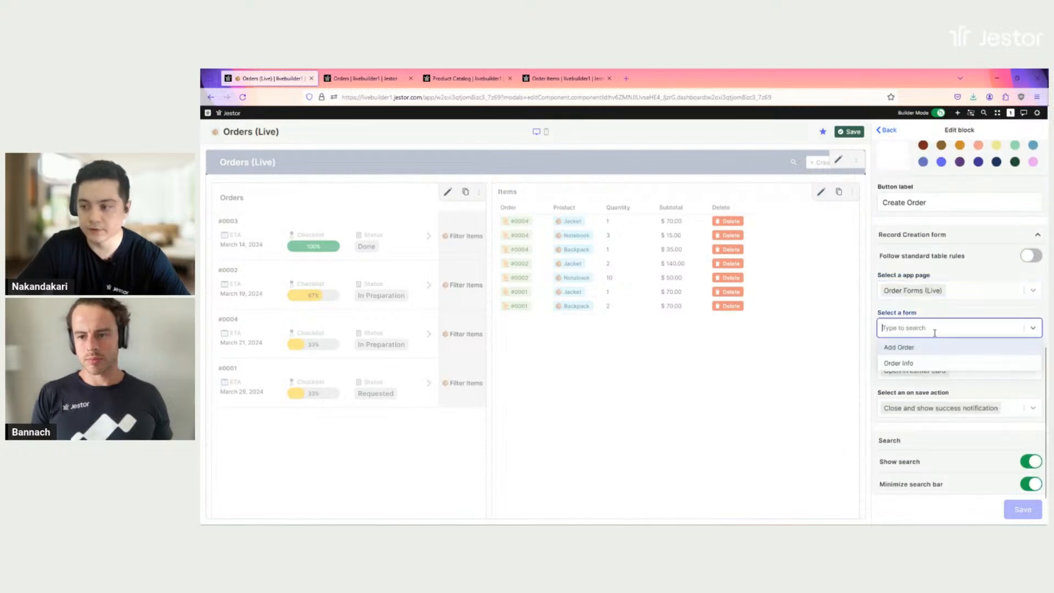
pyautogui.click(921, 352)
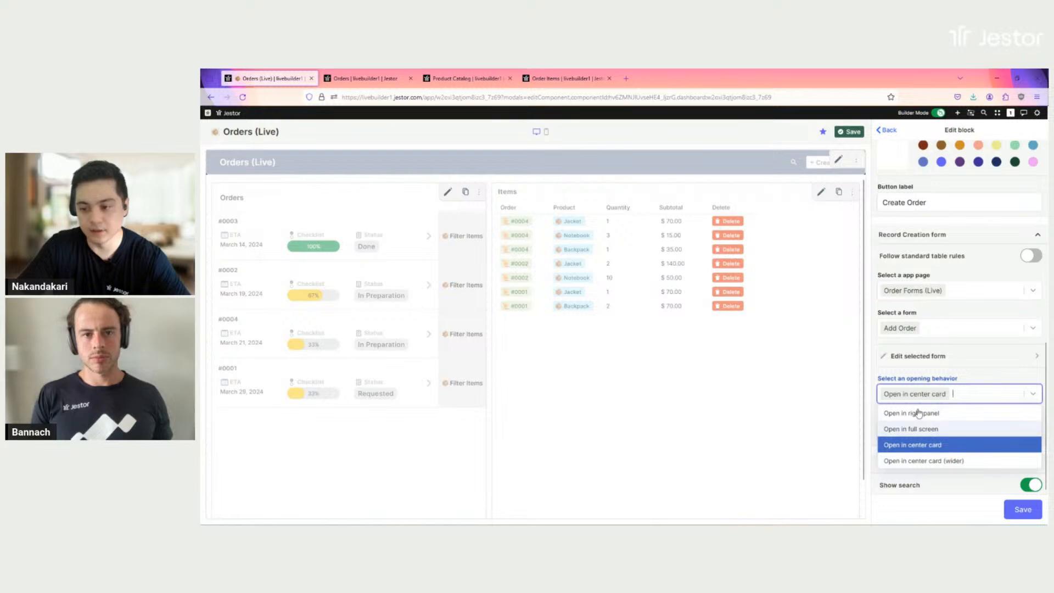
pyautogui.click(927, 462)
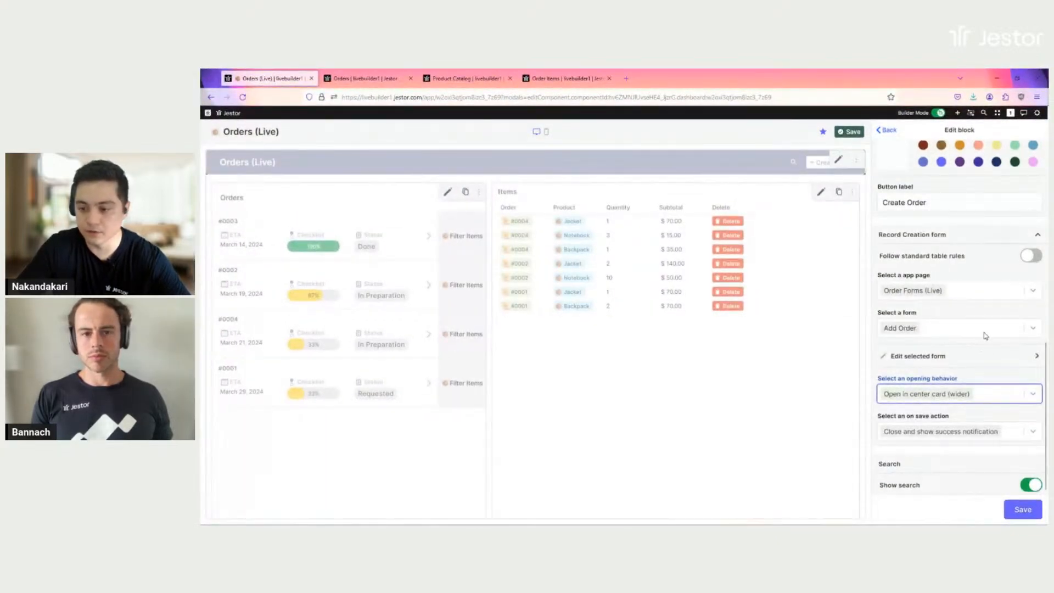
# Step: Turn off the search in the title bar and save the block
pyautogui.scroll(-3, 988, 378)
pyautogui.click(1031, 413)
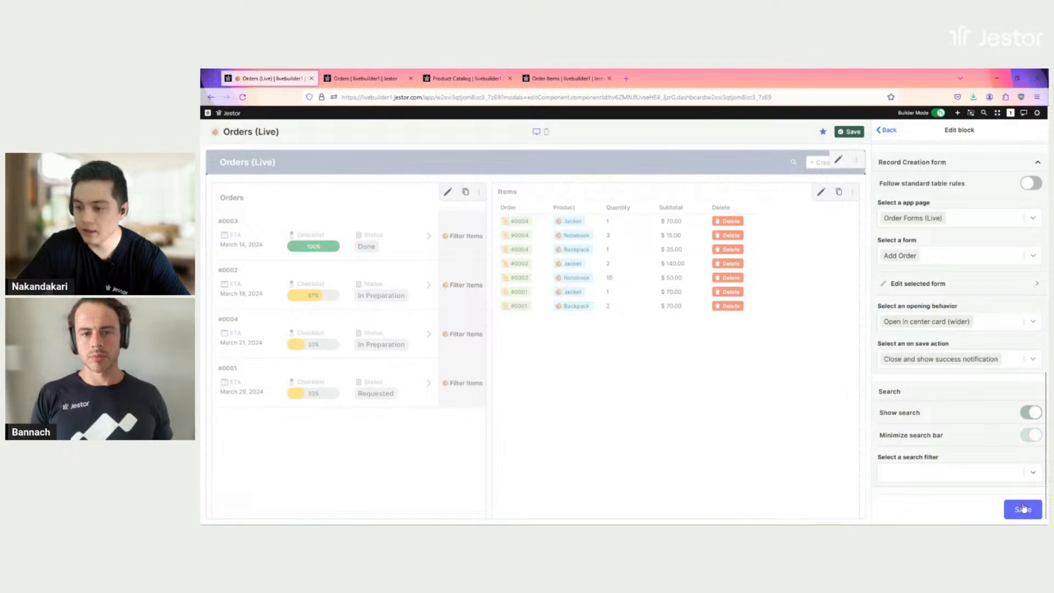
pyautogui.click(1024, 509)
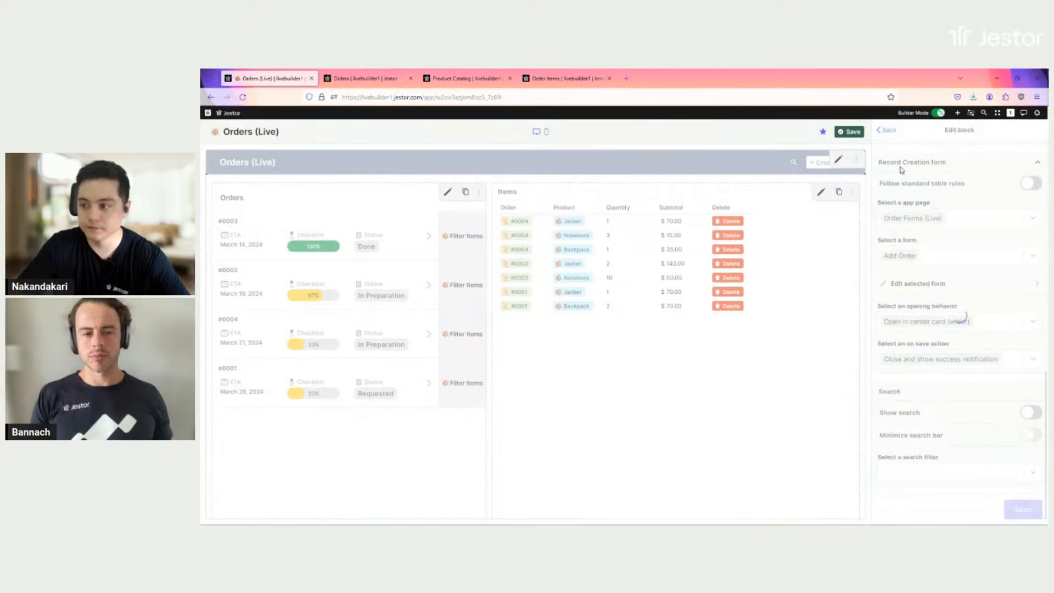
# Step: Save the app layout and preview the Add Order form from the Create Order button
pyautogui.click(852, 132)
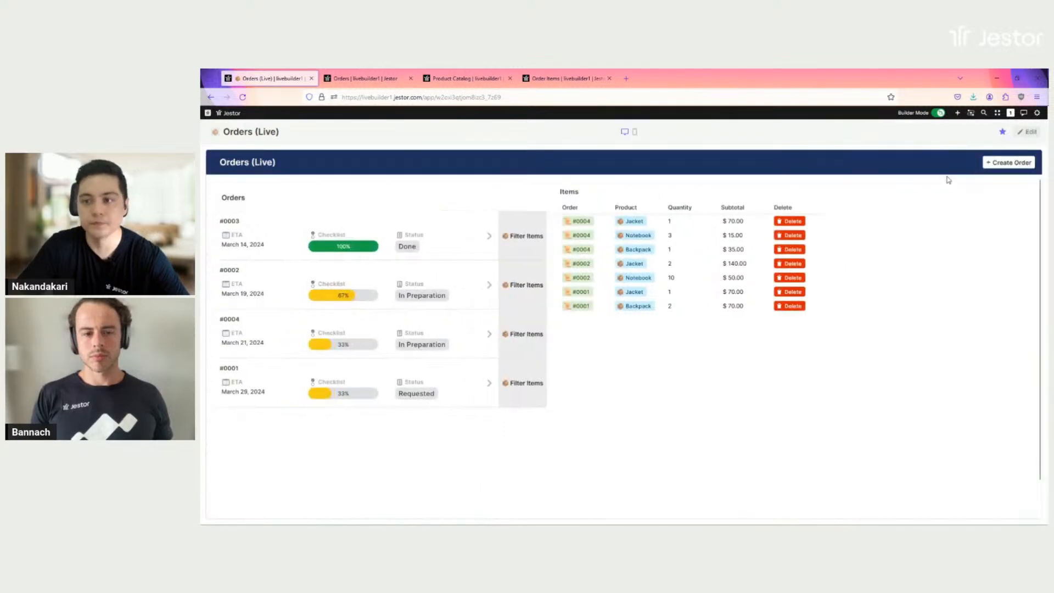
pyautogui.click(1001, 165)
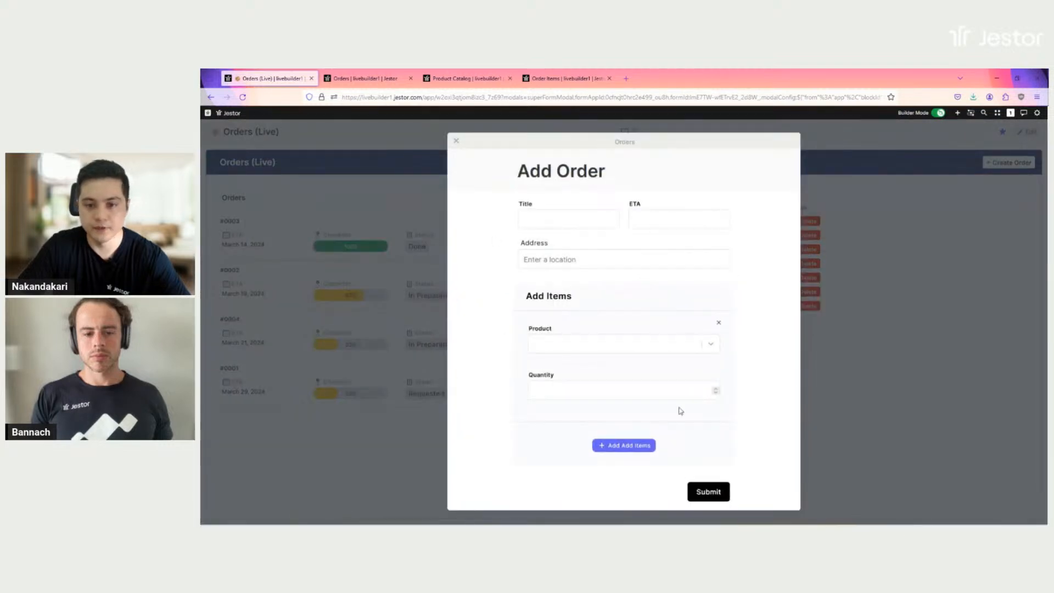
pyautogui.click(974, 278)
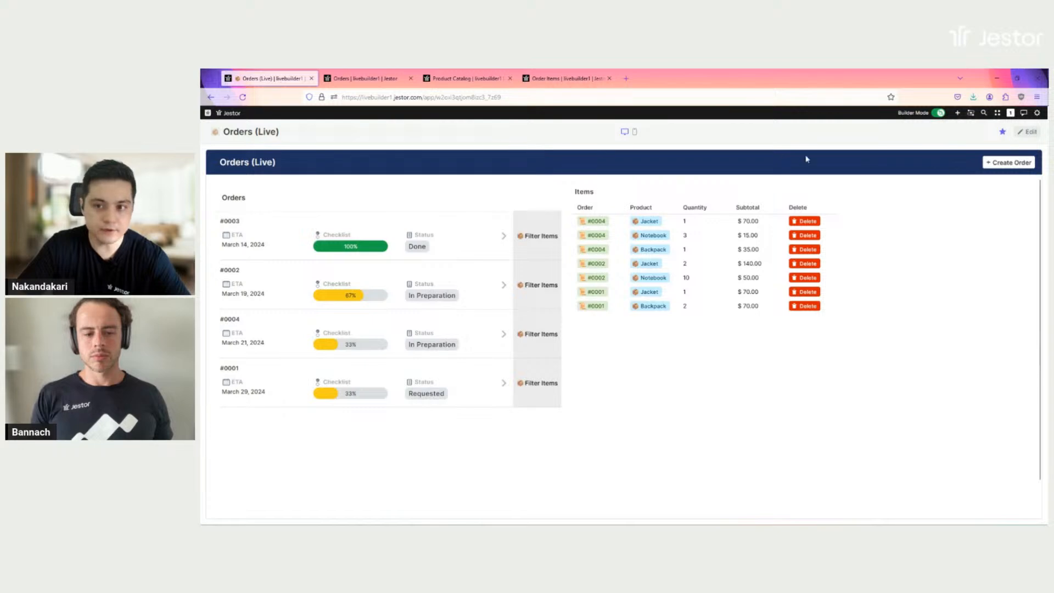
# Step: Edit the Orders (Live) app layout and start a Search Filter block named Filter
pyautogui.click(1027, 132)
pyautogui.click(1019, 269)
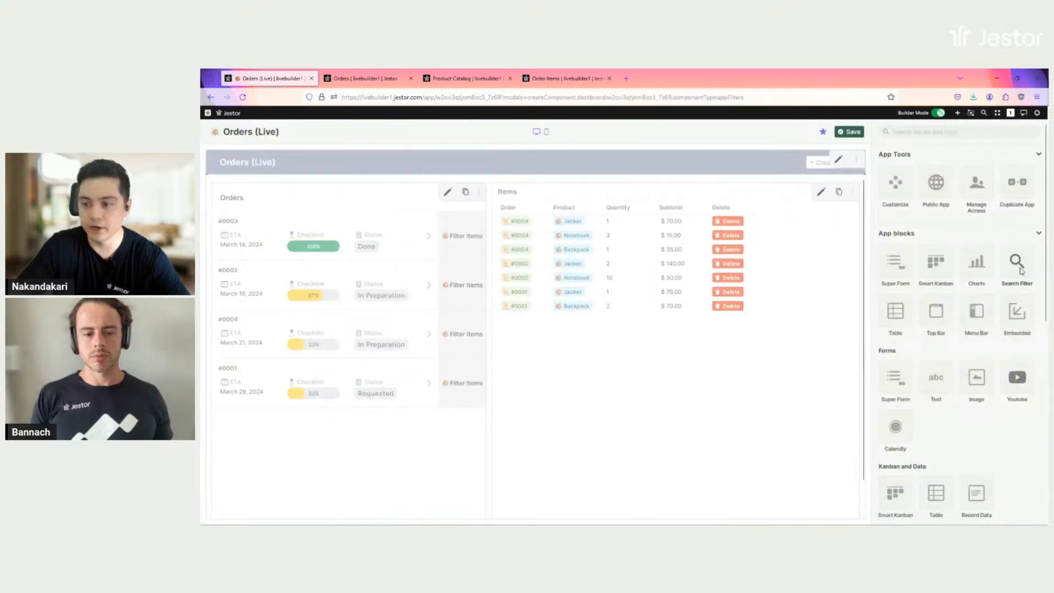
pyautogui.click(940, 225)
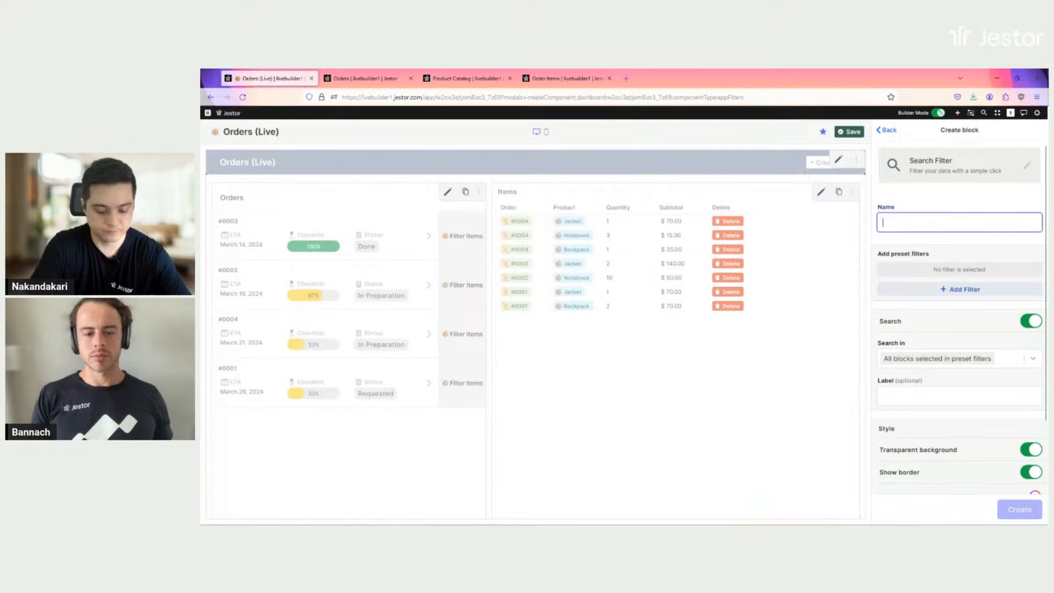
pyautogui.write('Filter')
# Step: Start a preset filter button named Status and give it a black color
pyautogui.click(972, 290)
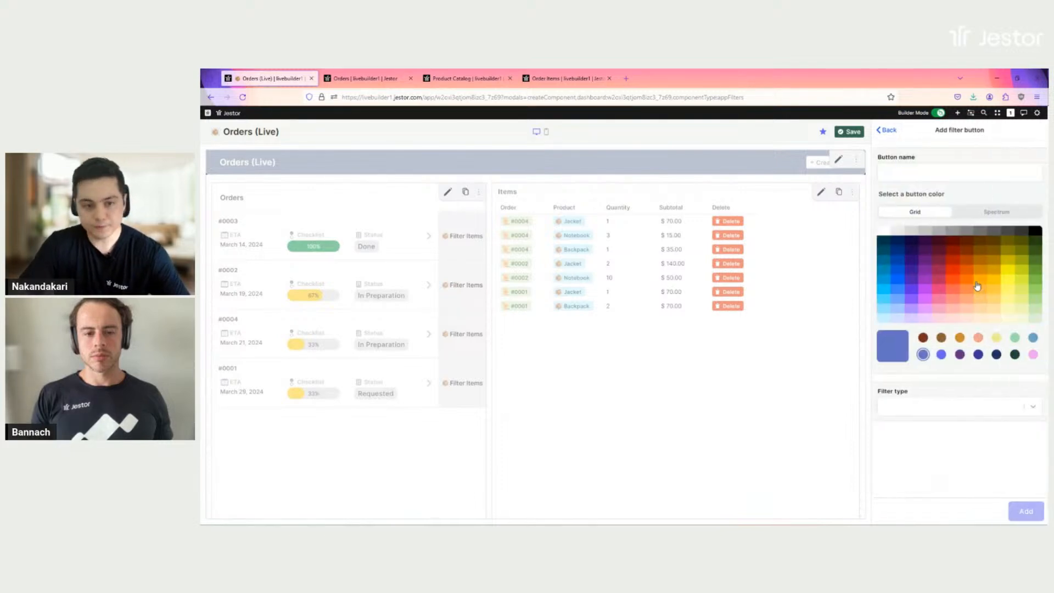
pyautogui.click(946, 178)
pyautogui.write('Stat')
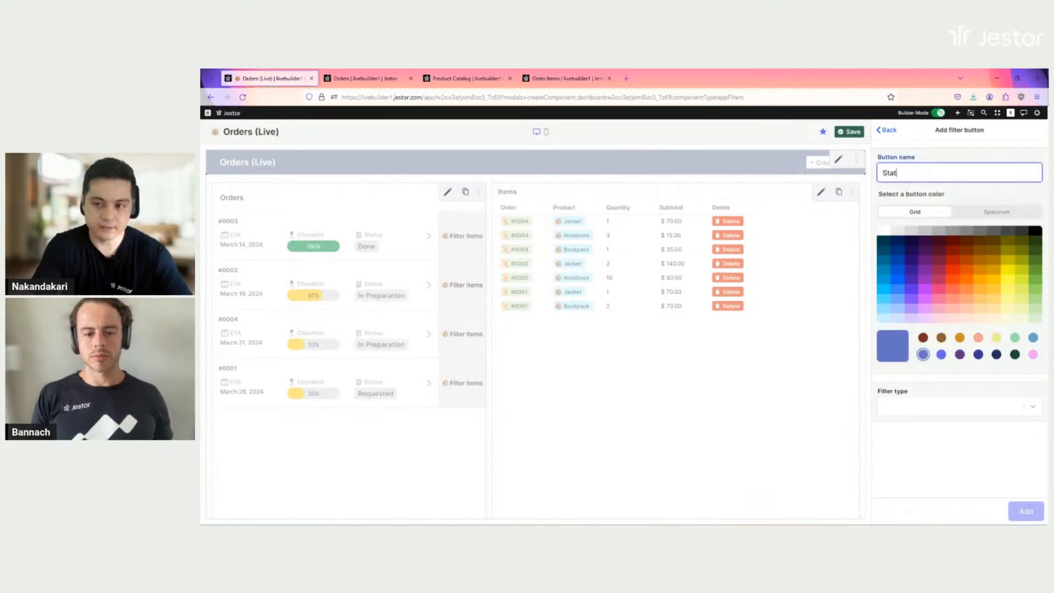
pyautogui.write('us')
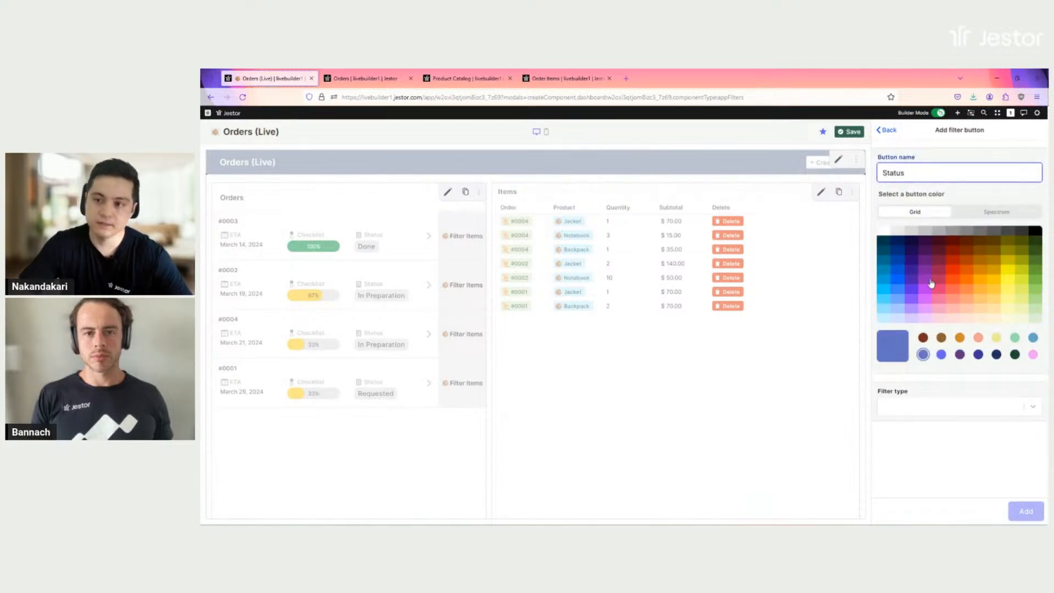
pyautogui.click(1036, 234)
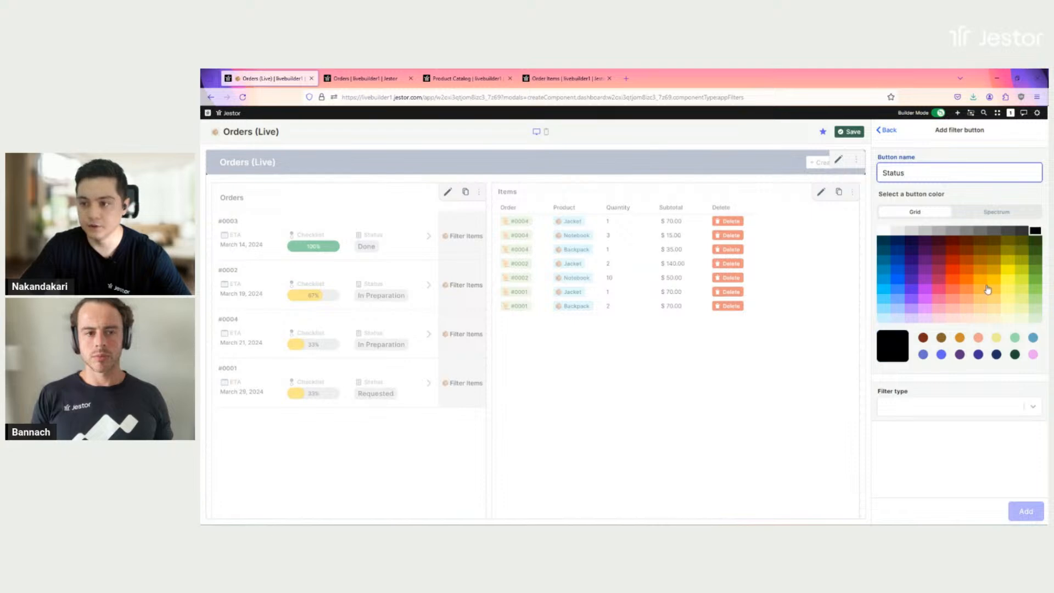
# Step: Set the Status filter type to "Select from field", using the Status field of the Orders table
pyautogui.click(949, 417)
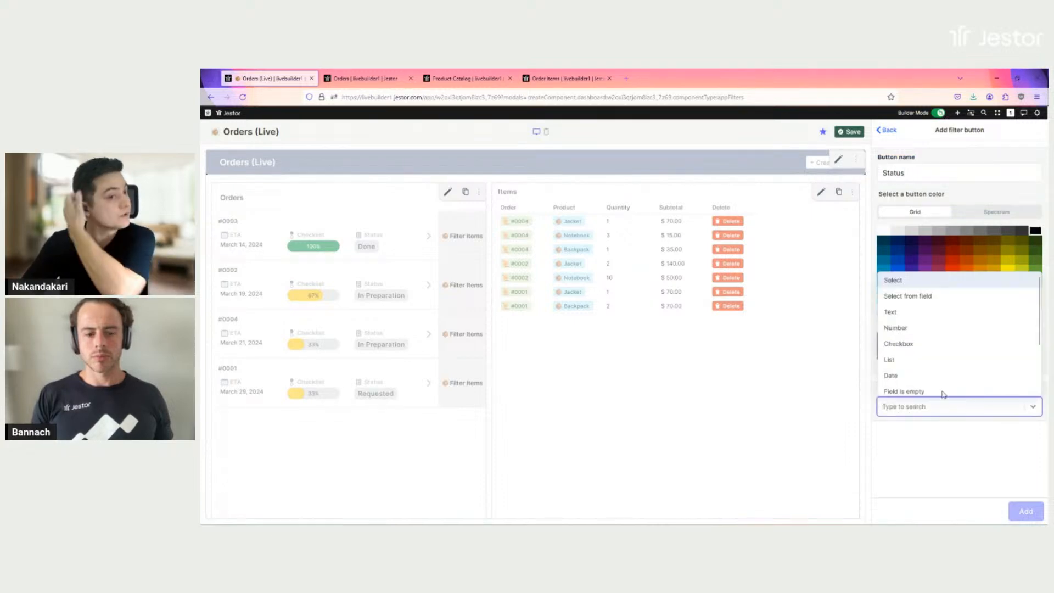
pyautogui.click(935, 296)
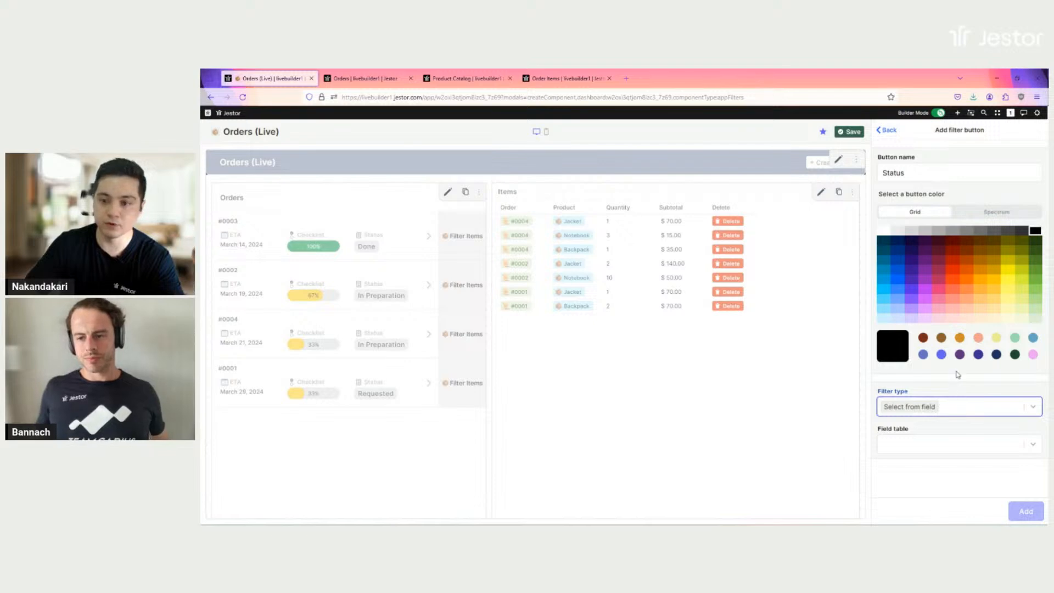
pyautogui.click(974, 440)
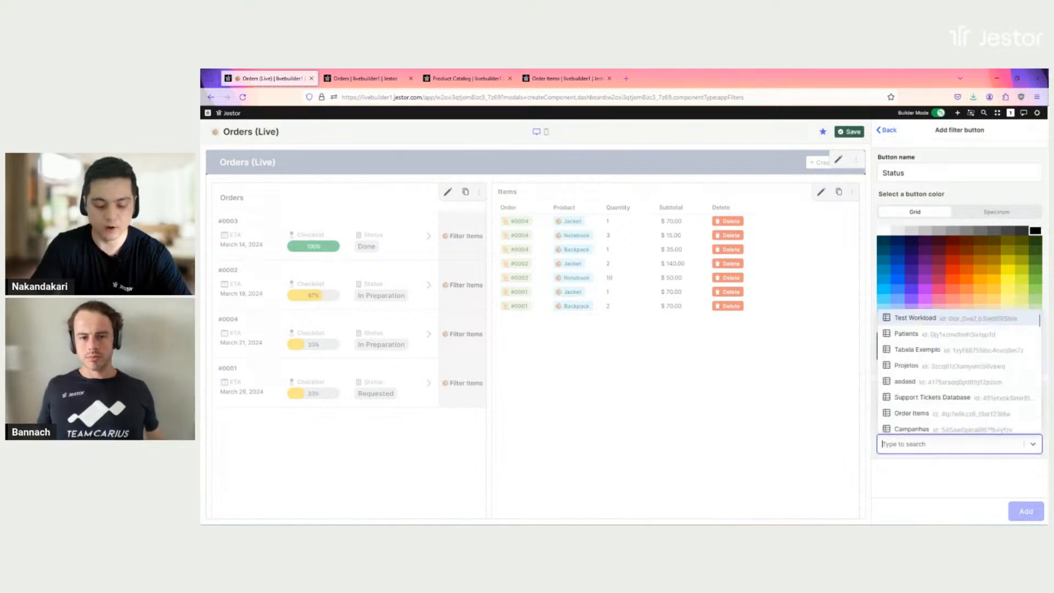
pyautogui.write('ord')
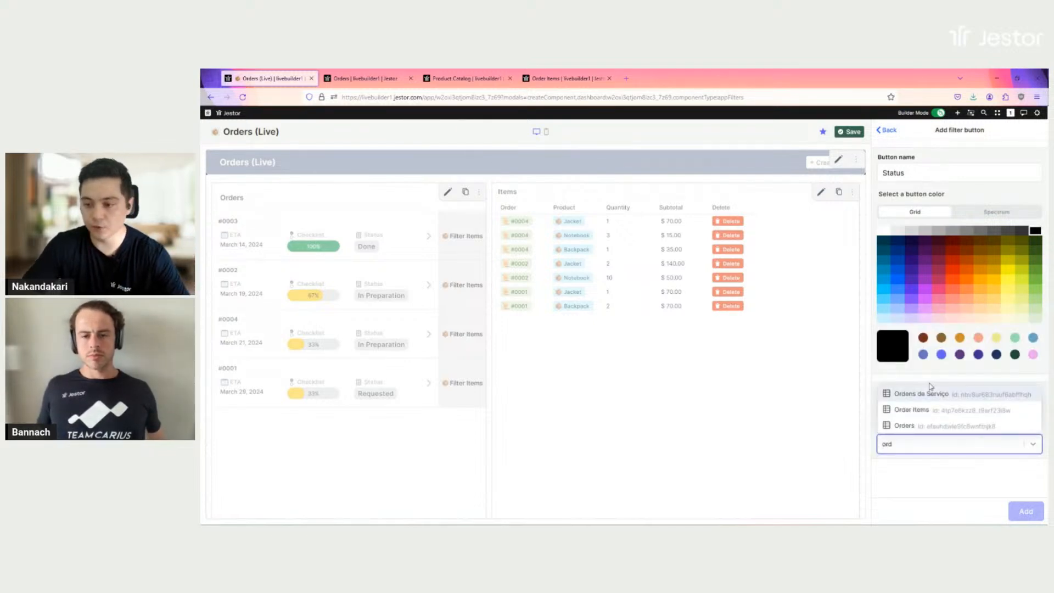
pyautogui.click(918, 426)
pyautogui.click(921, 479)
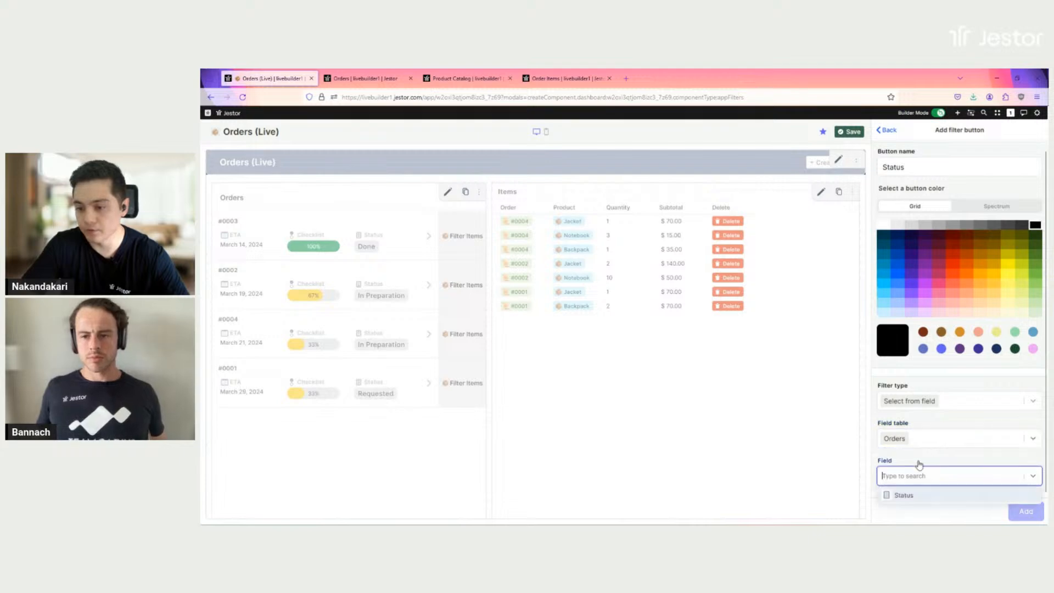
pyautogui.click(903, 495)
# Step: Apply the Status filter to the Status field of the Orders component and add the filter button
pyautogui.scroll(-1, 965, 401)
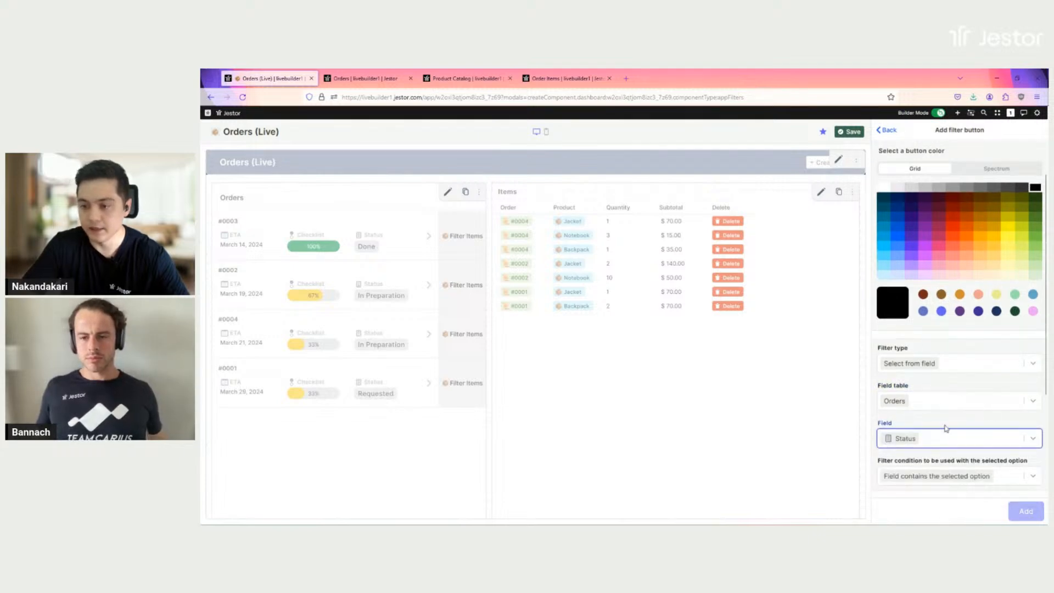
pyautogui.scroll(-3, 973, 428)
pyautogui.click(956, 412)
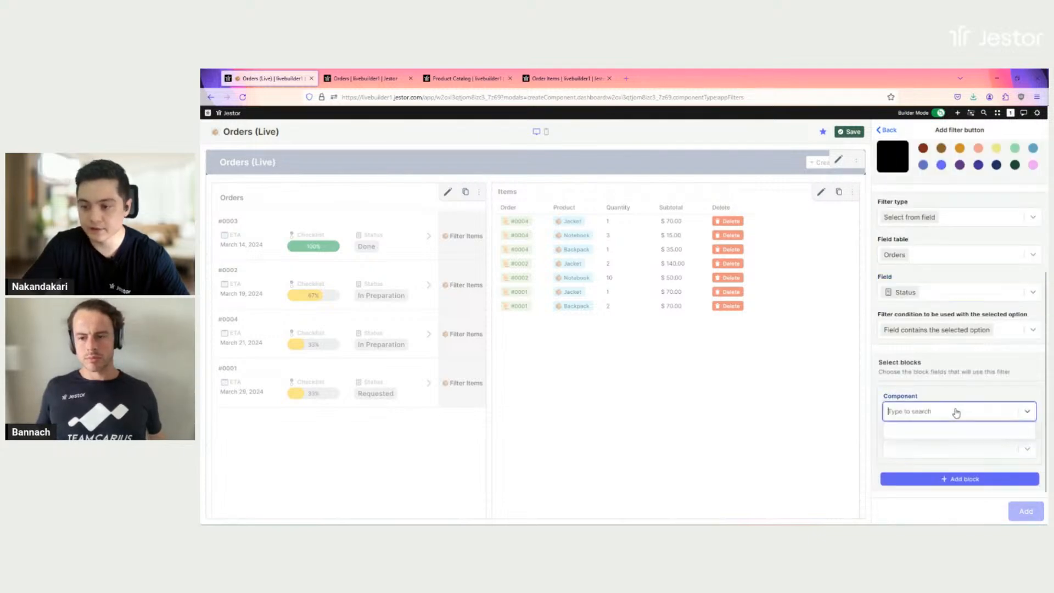
pyautogui.click(922, 431)
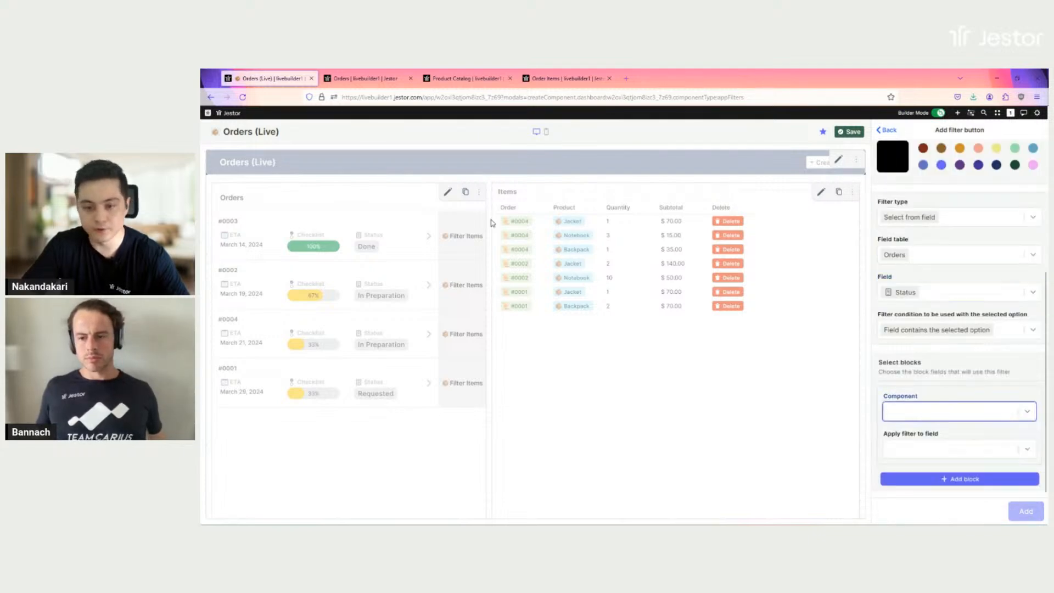
pyautogui.click(938, 454)
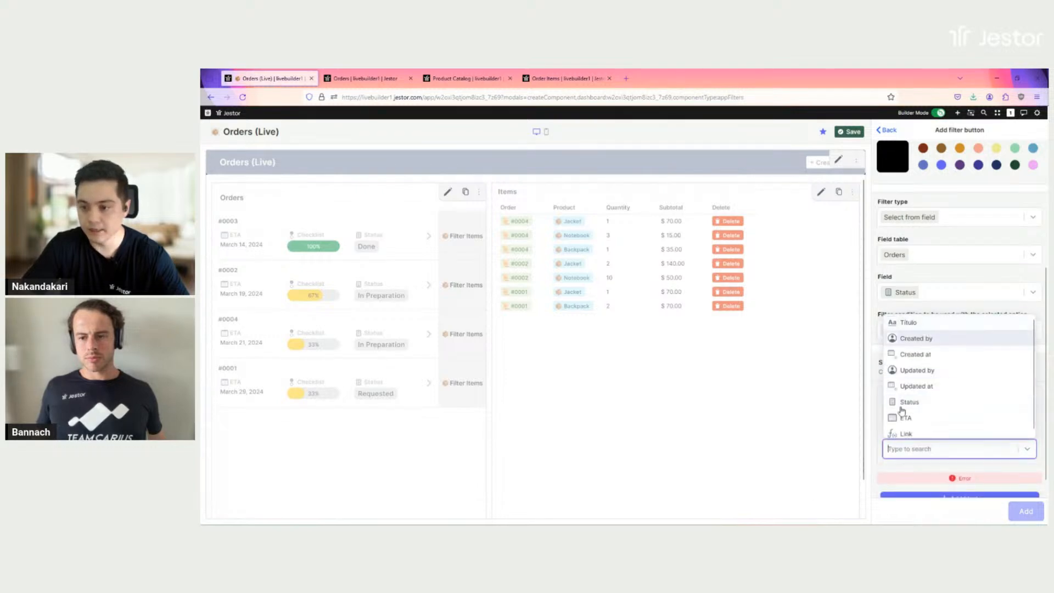
pyautogui.click(908, 402)
pyautogui.click(1022, 511)
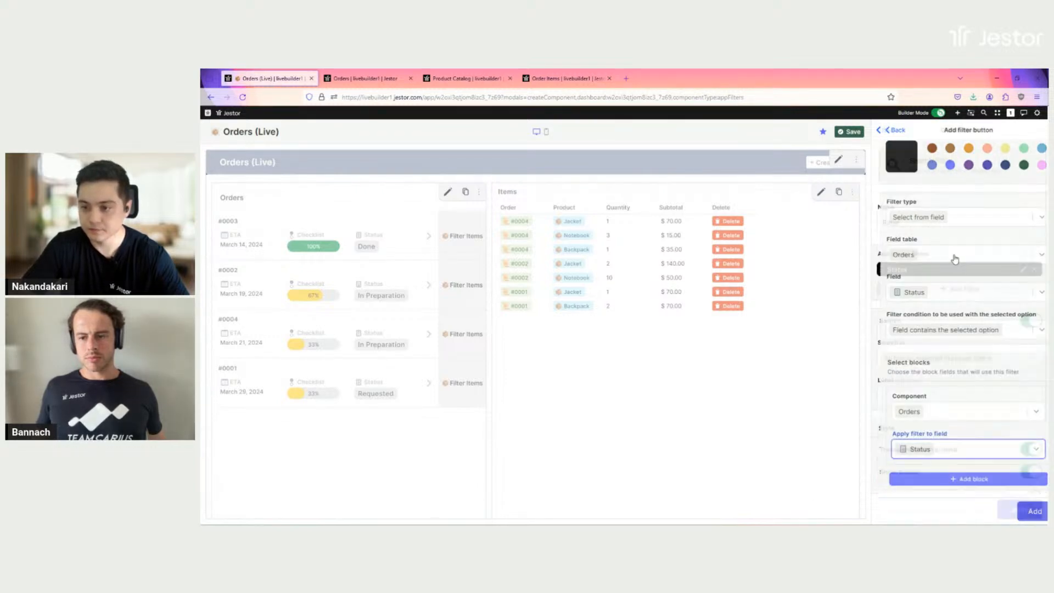
# Step: Start a second preset filter button named ETA in black with the filter type Date range
pyautogui.click(951, 291)
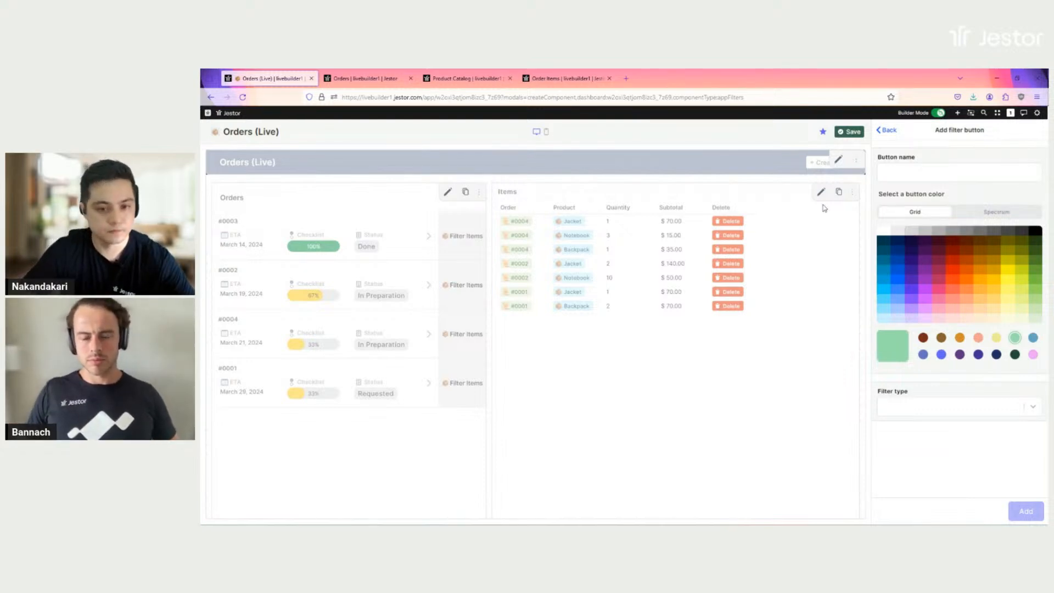
pyautogui.click(933, 177)
pyautogui.write('ETA')
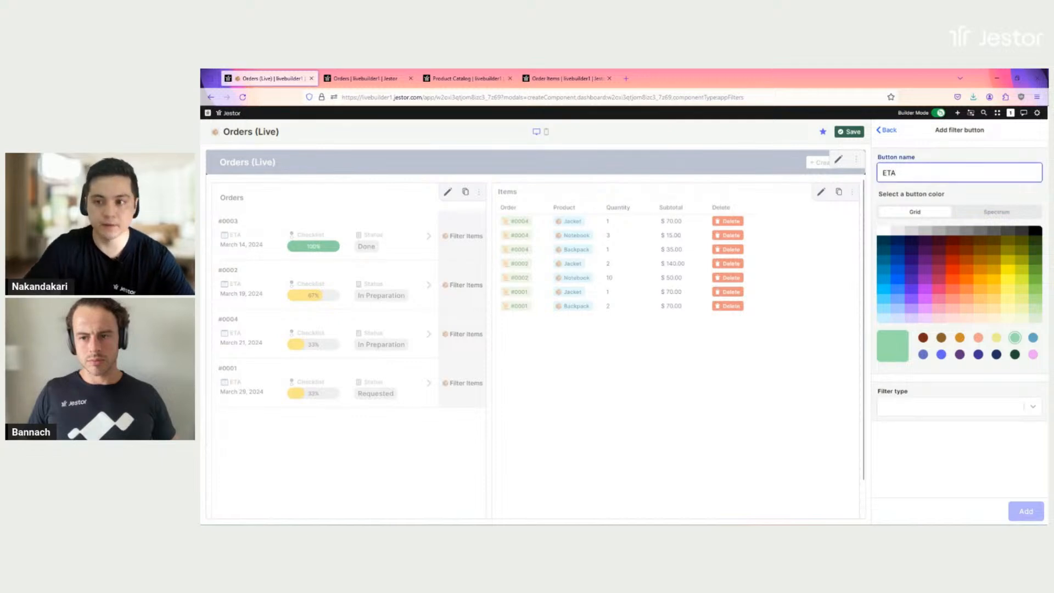
pyautogui.click(1035, 230)
pyautogui.click(933, 407)
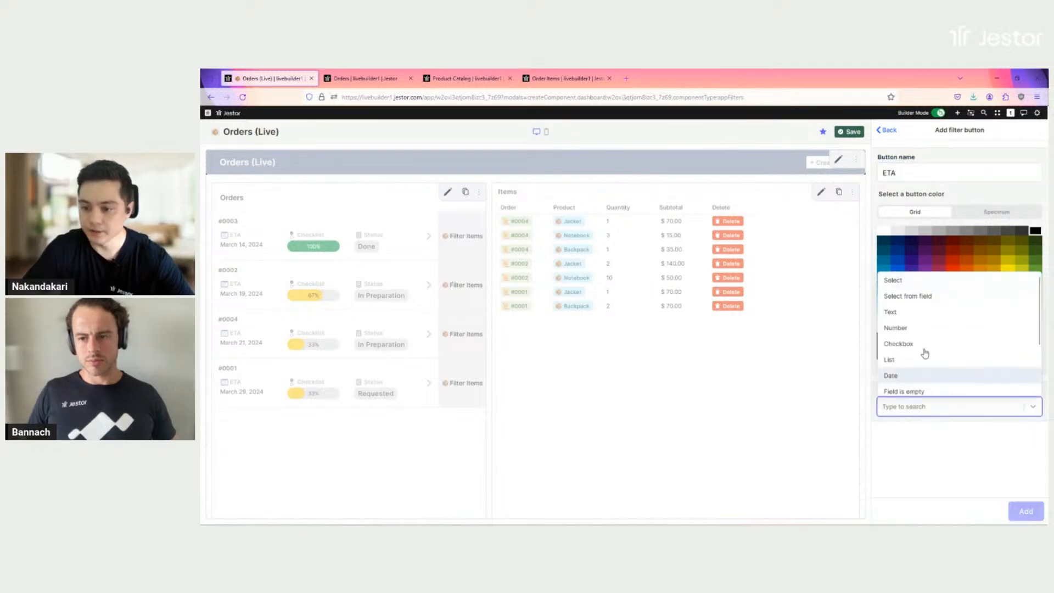
pyautogui.scroll(-3, 925, 354)
pyautogui.click(916, 389)
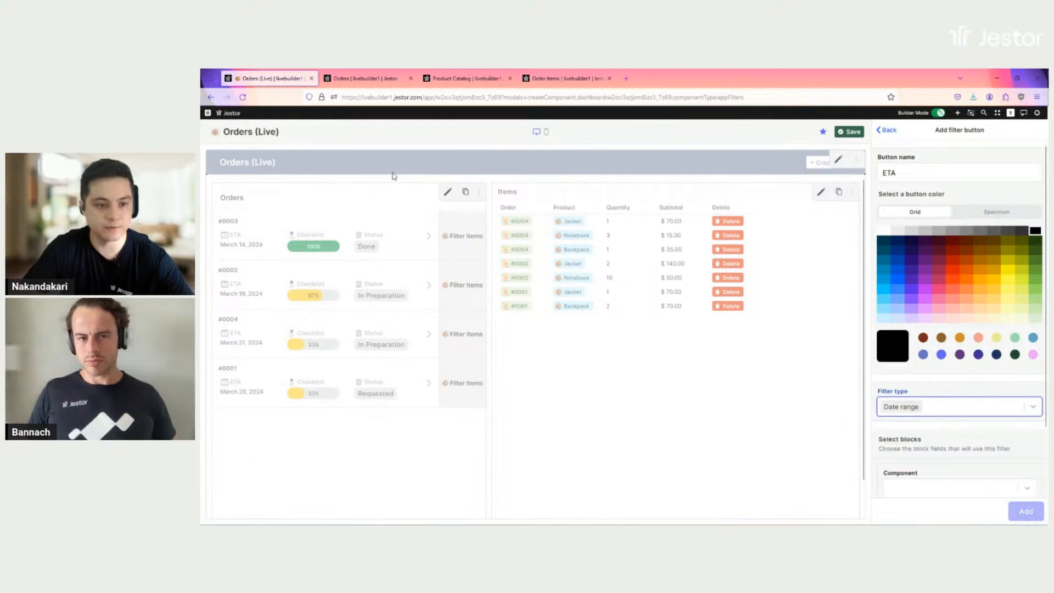
# Step: Apply the ETA filter to the ETA field of the Orders component and add the filter button
pyautogui.scroll(-2, 935, 389)
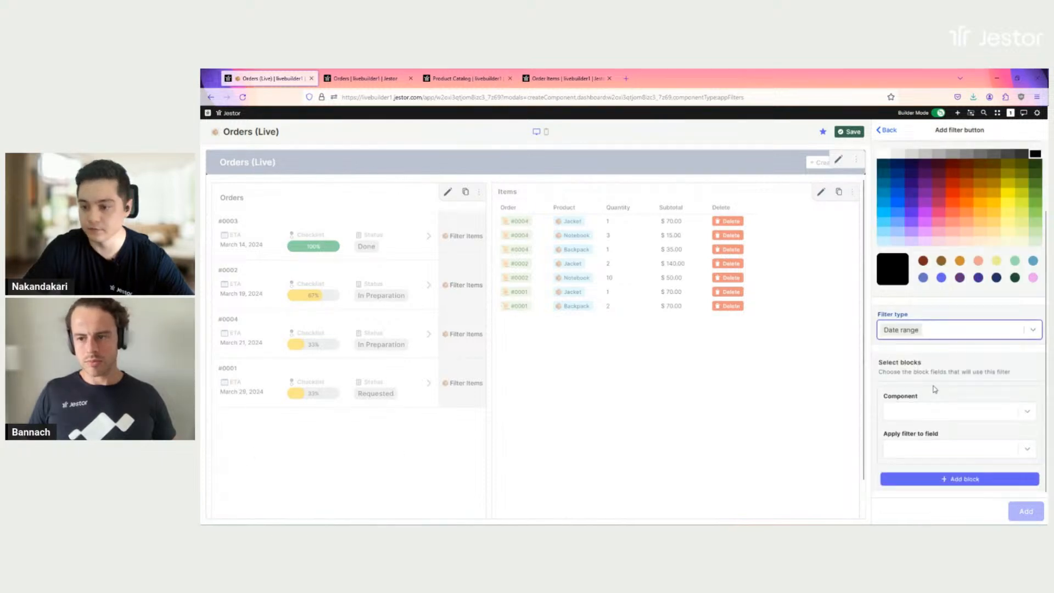
pyautogui.click(982, 413)
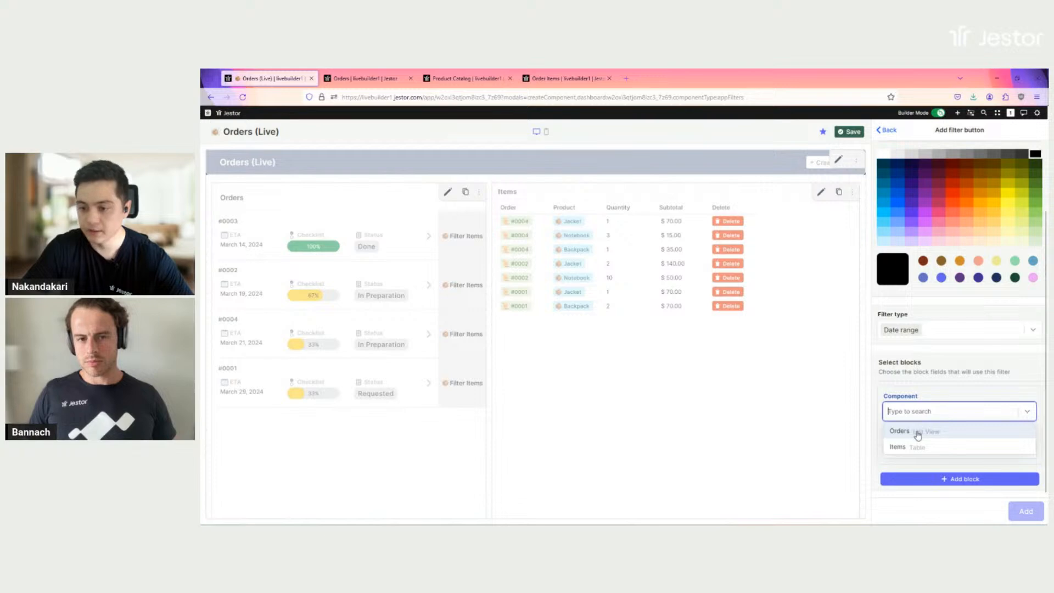
pyautogui.click(918, 433)
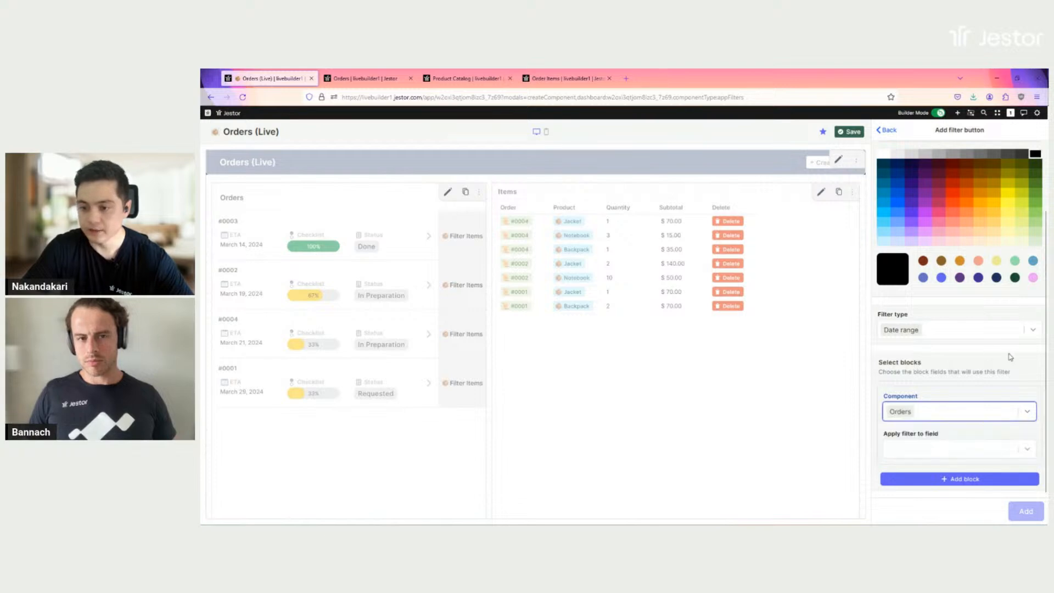
pyautogui.click(942, 457)
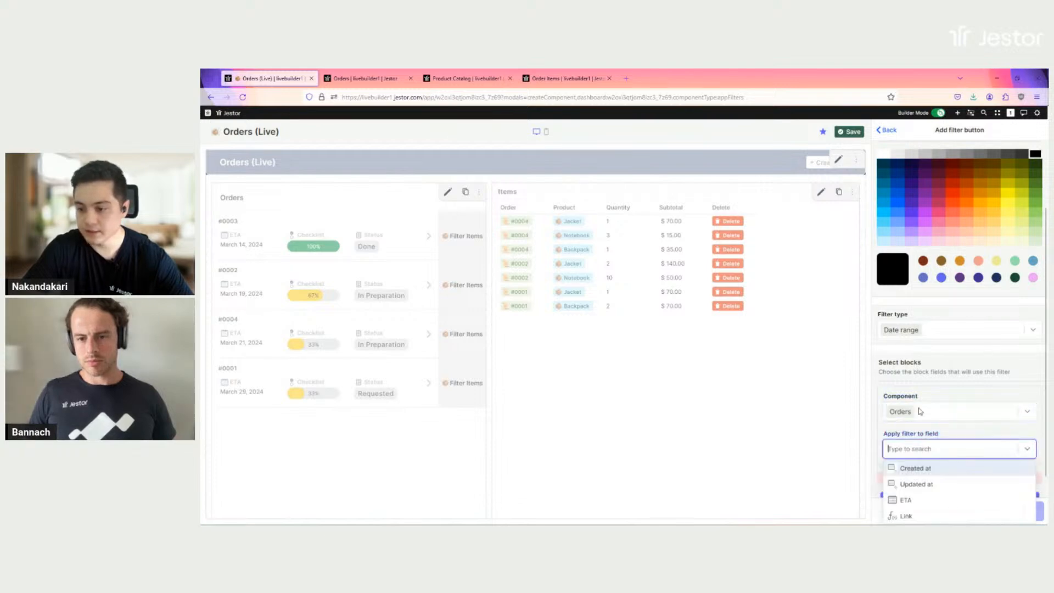
pyautogui.click(926, 502)
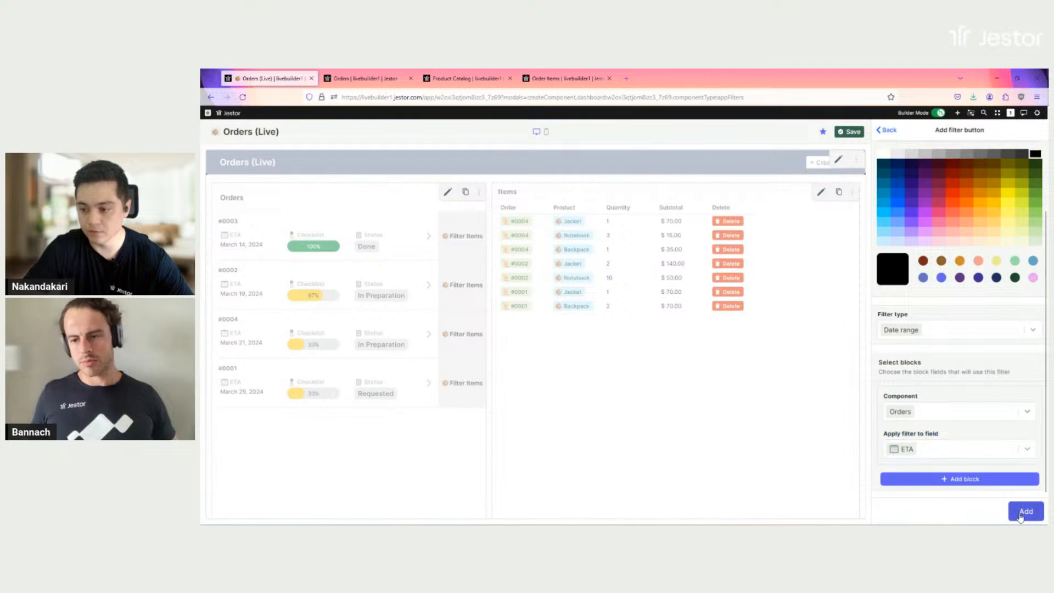
pyautogui.click(1025, 511)
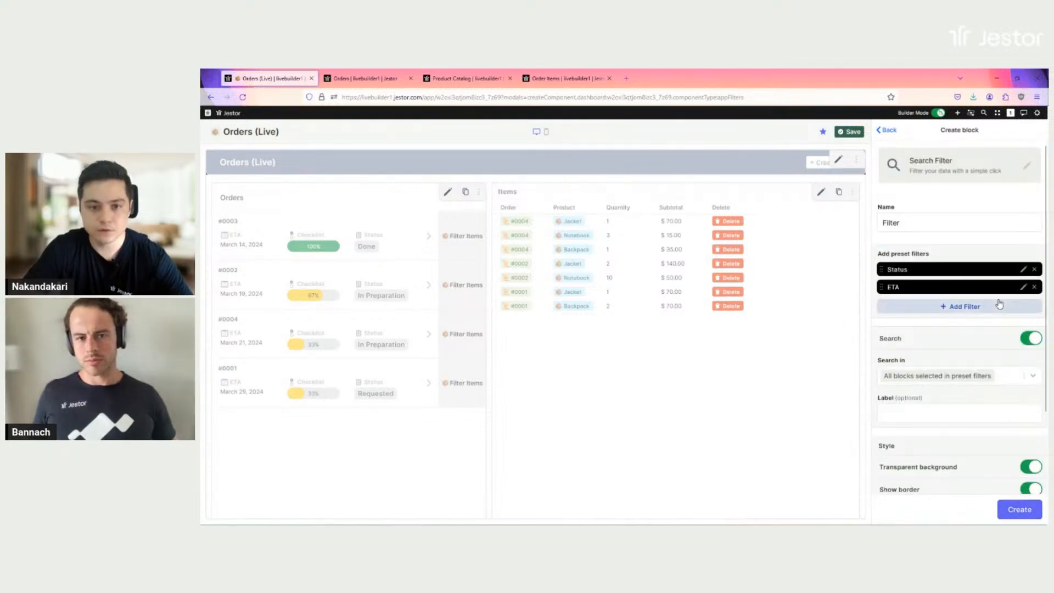
# Step: Start a third preset filter button named Order in black with the filter type Record ID
pyautogui.click(961, 306)
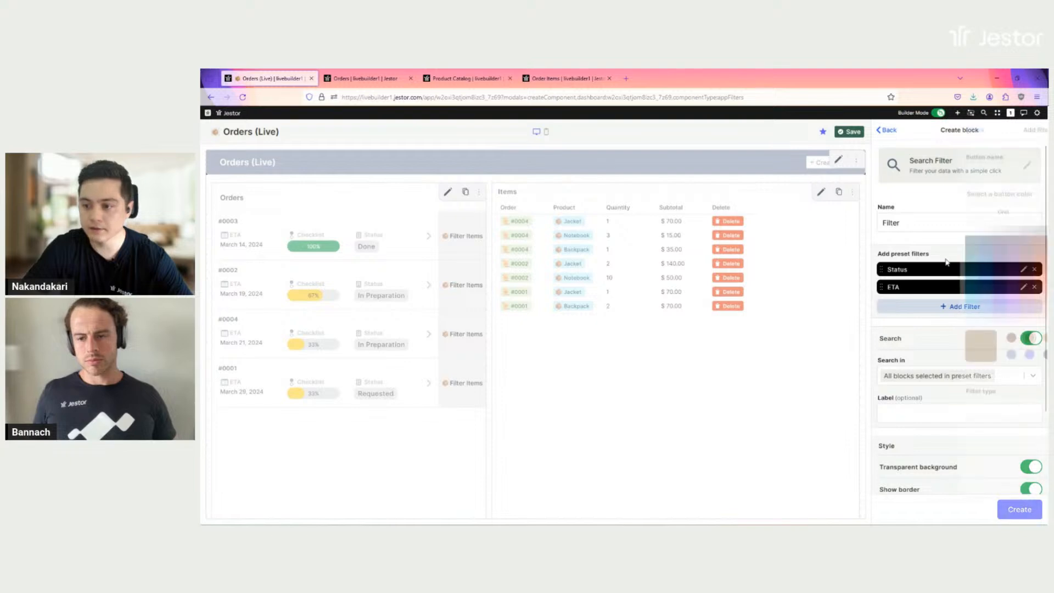
pyautogui.click(936, 174)
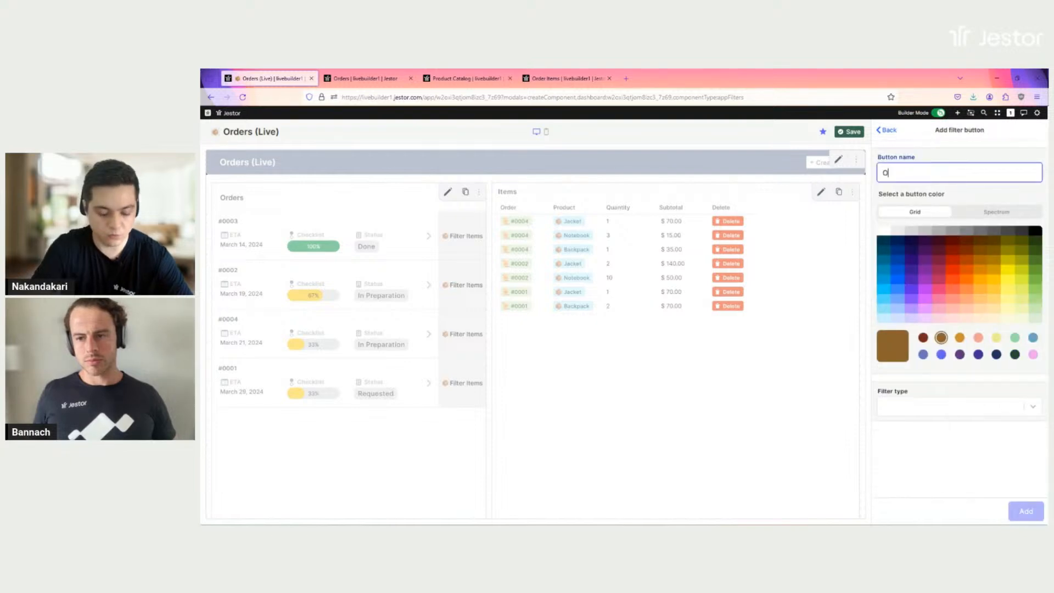
pyautogui.click(1034, 231)
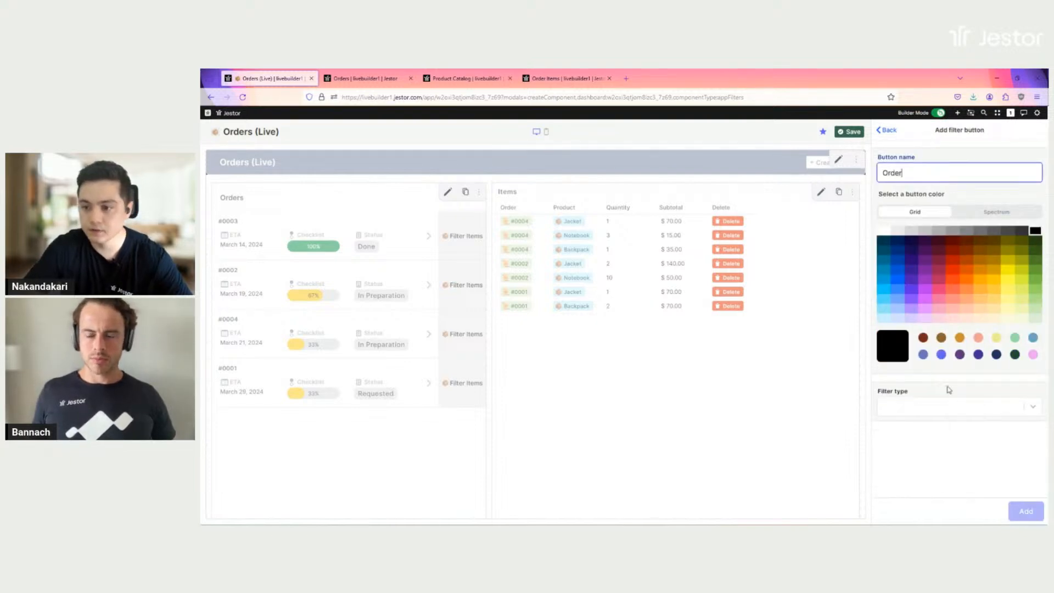
pyautogui.click(948, 416)
pyautogui.scroll(-3, 948, 347)
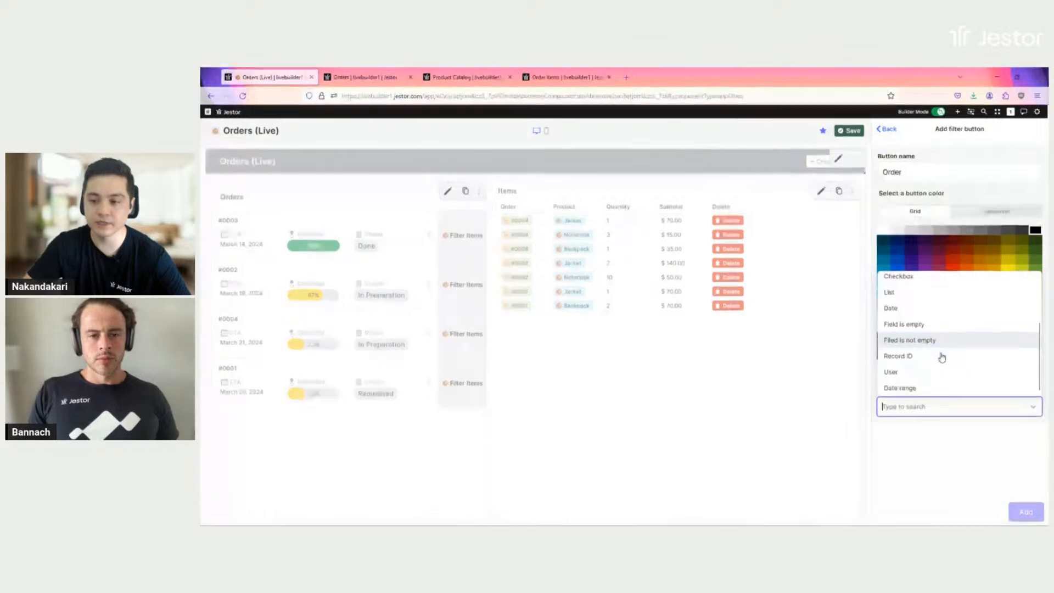
pyautogui.click(923, 357)
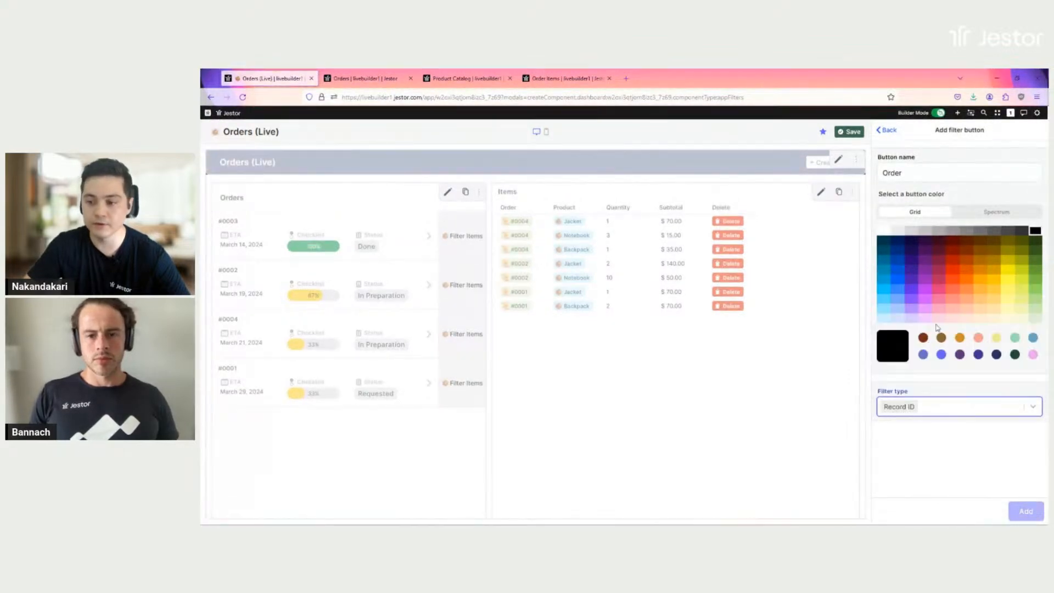
# Step: Base the Order filter on the Orders table and apply it to the Record ID field of the Orders component
pyautogui.click(961, 442)
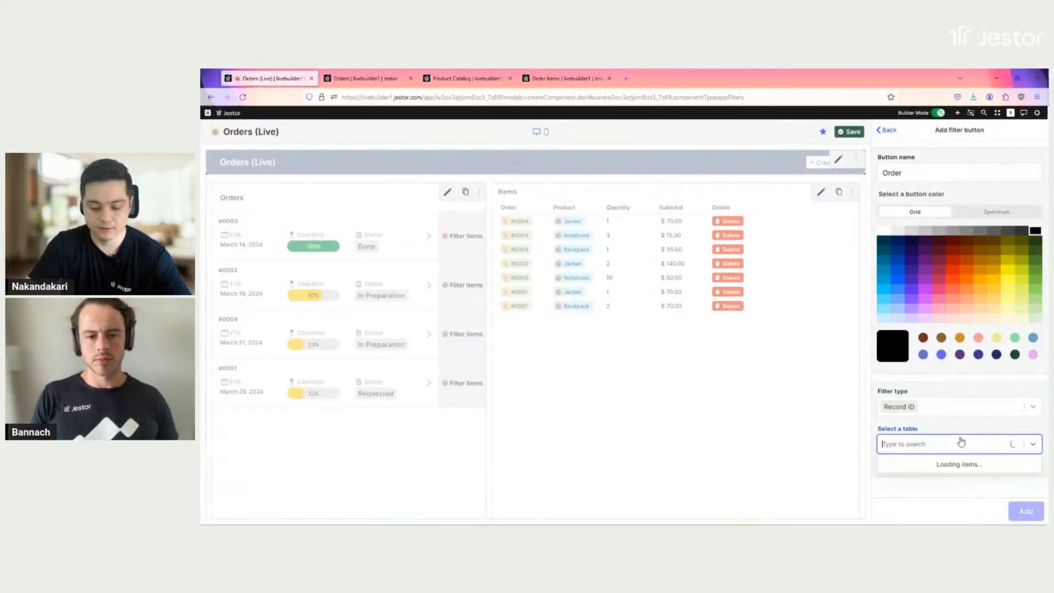
pyautogui.write('ord')
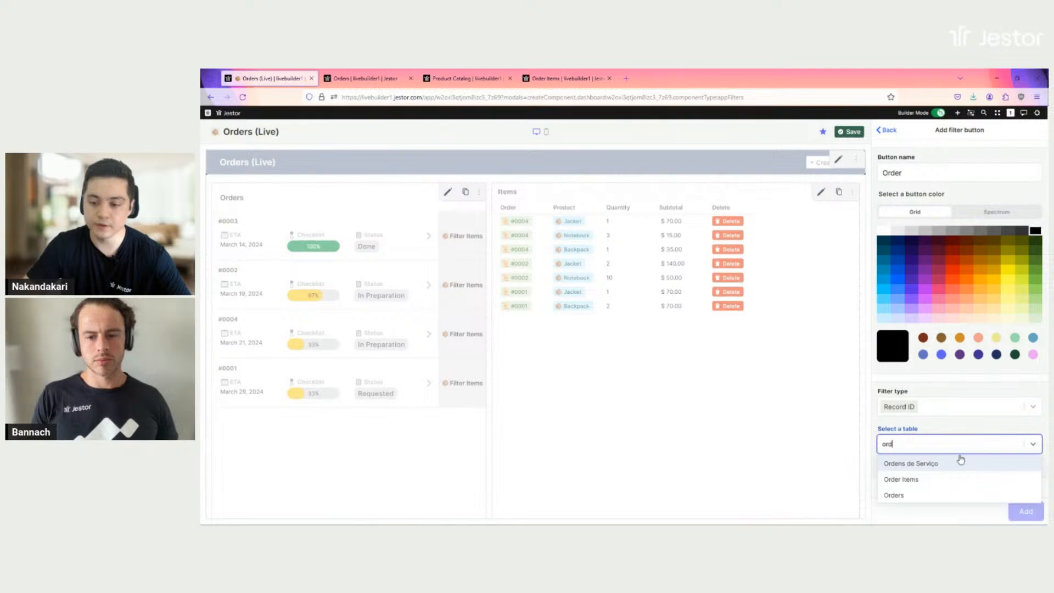
pyautogui.click(919, 500)
pyautogui.scroll(-2, 961, 363)
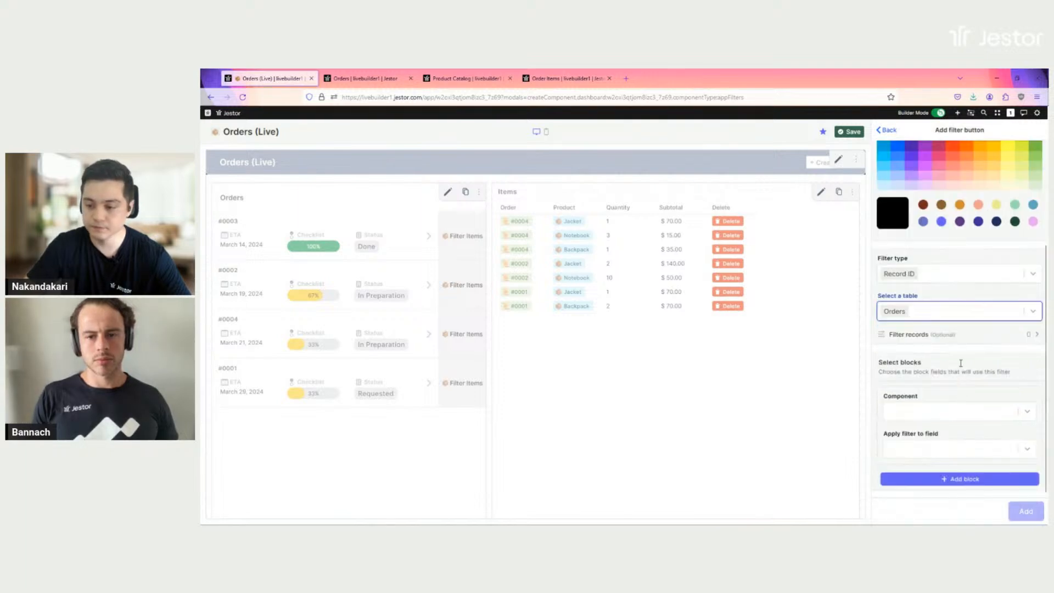
pyautogui.click(946, 416)
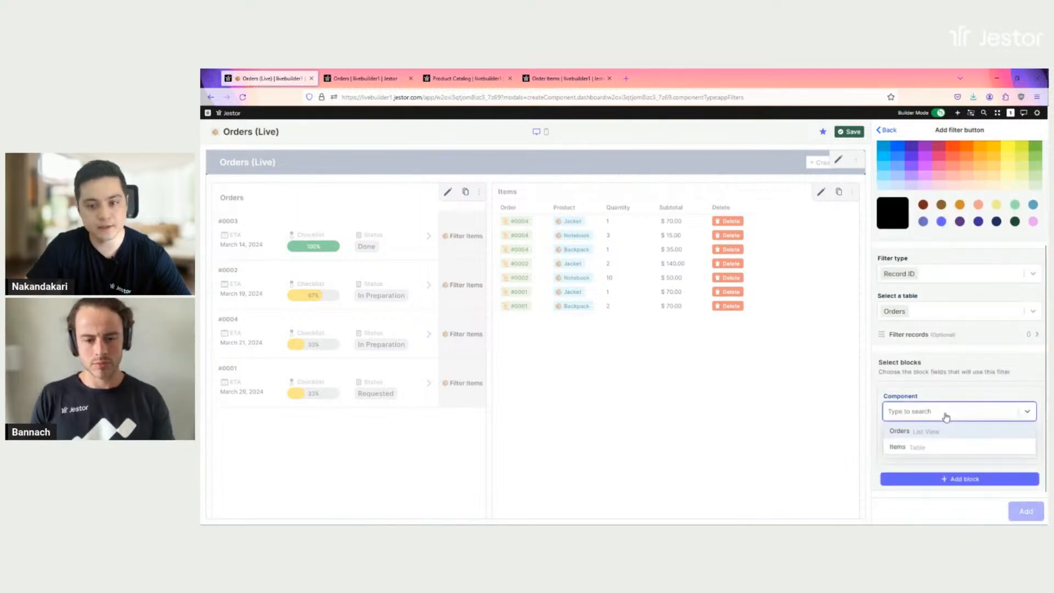
pyautogui.click(944, 437)
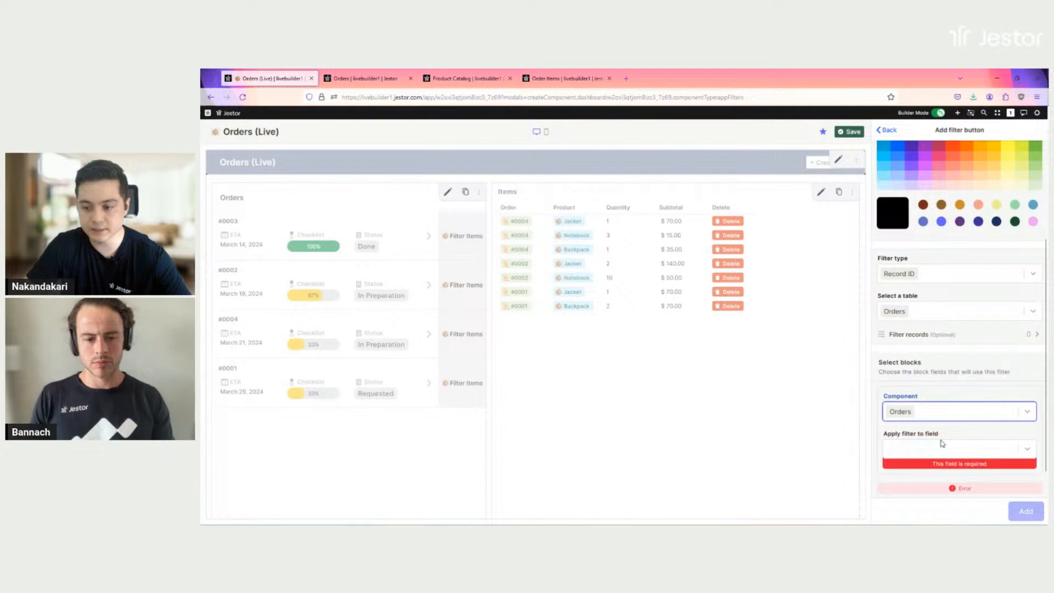
pyautogui.click(928, 466)
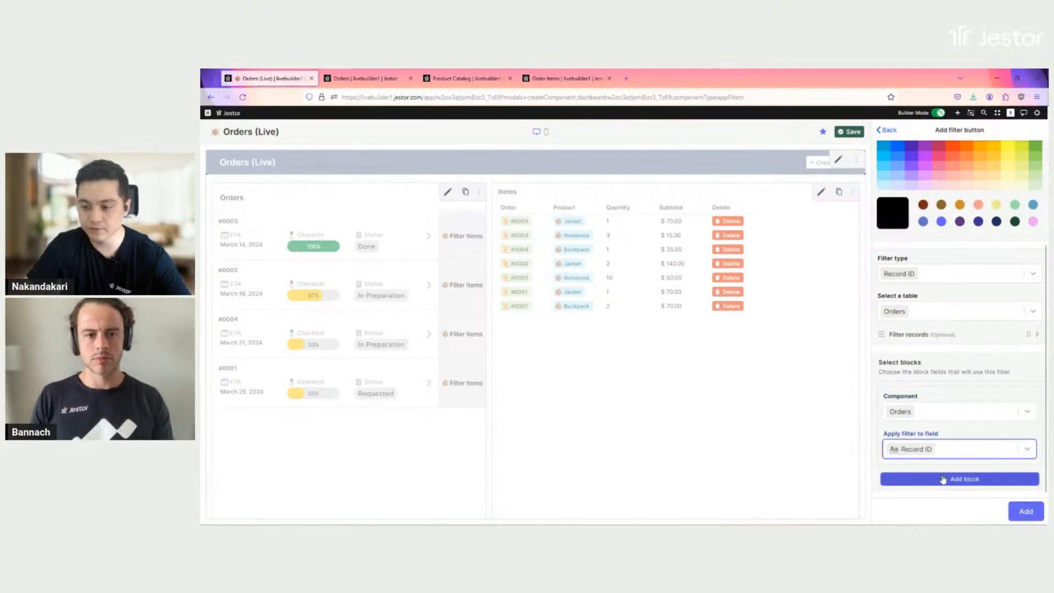
# Step: Add a second block applying the Order filter to the Order field of the Items component, and add the filter button
pyautogui.click(943, 480)
pyautogui.scroll(-2, 949, 397)
pyautogui.click(948, 395)
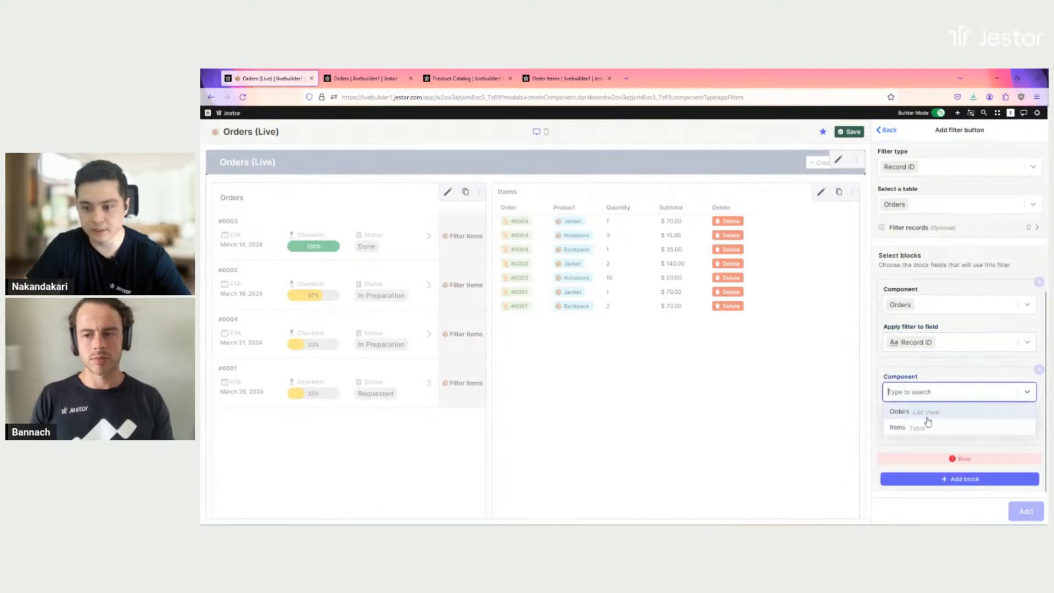
pyautogui.click(934, 432)
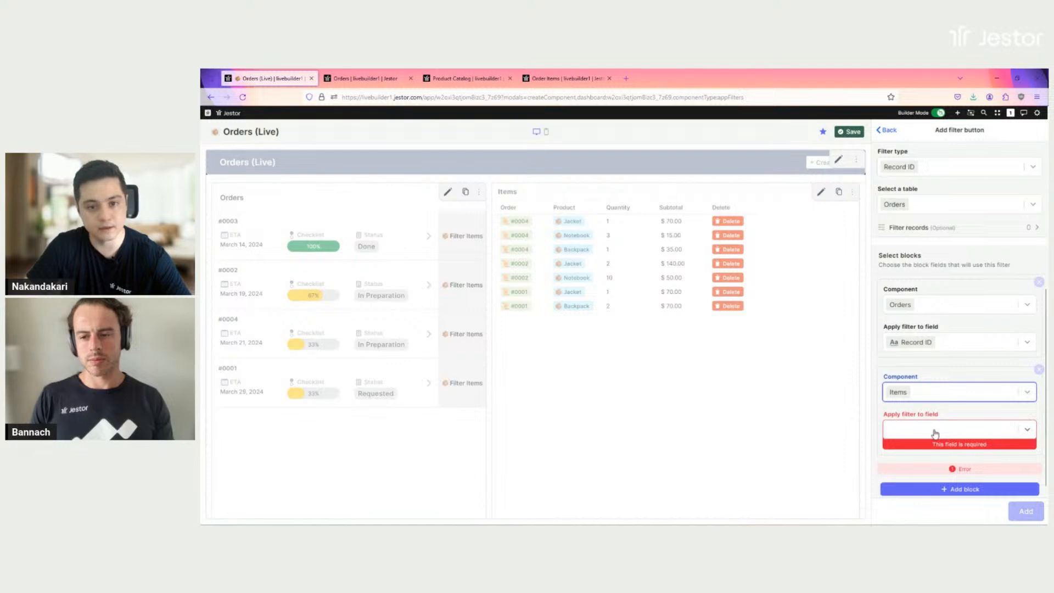
pyautogui.click(936, 434)
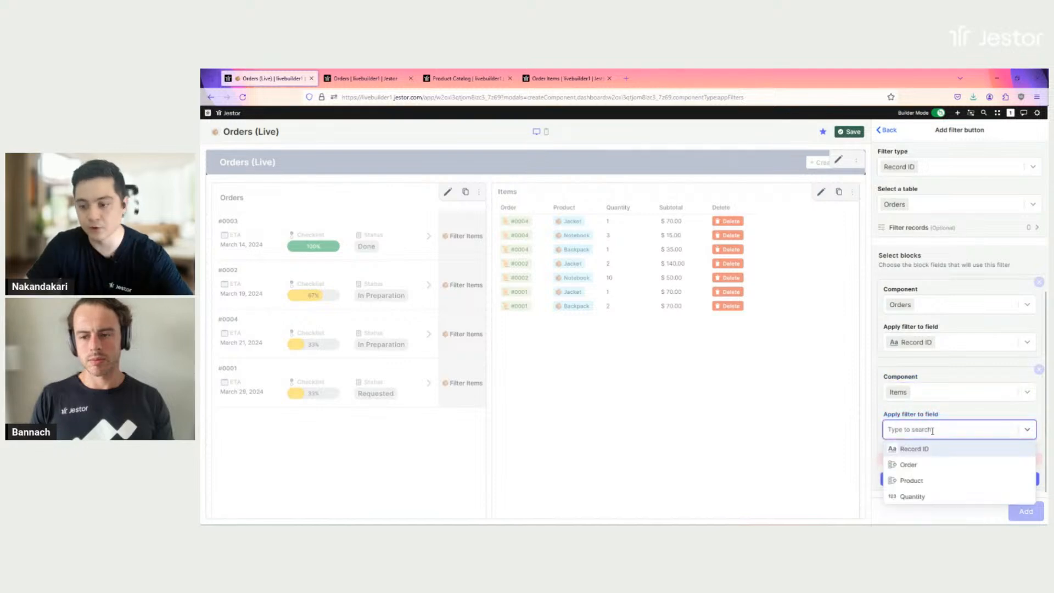
pyautogui.click(932, 464)
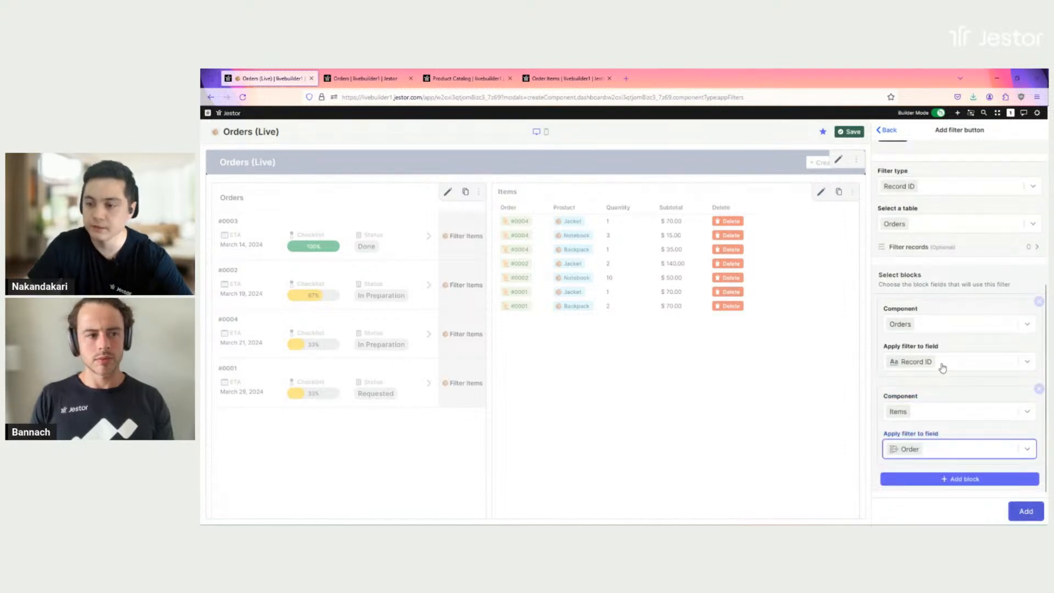
# Step: Start a fourth preset filter button named Product in black with the filter type Record ID
pyautogui.click(945, 326)
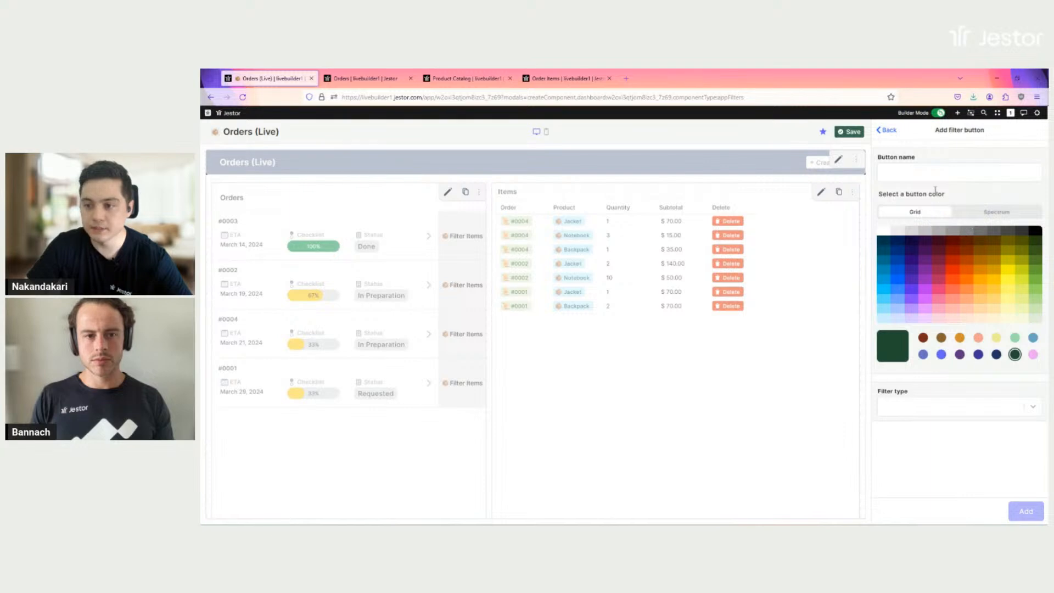
pyautogui.click(918, 176)
pyautogui.write('product')
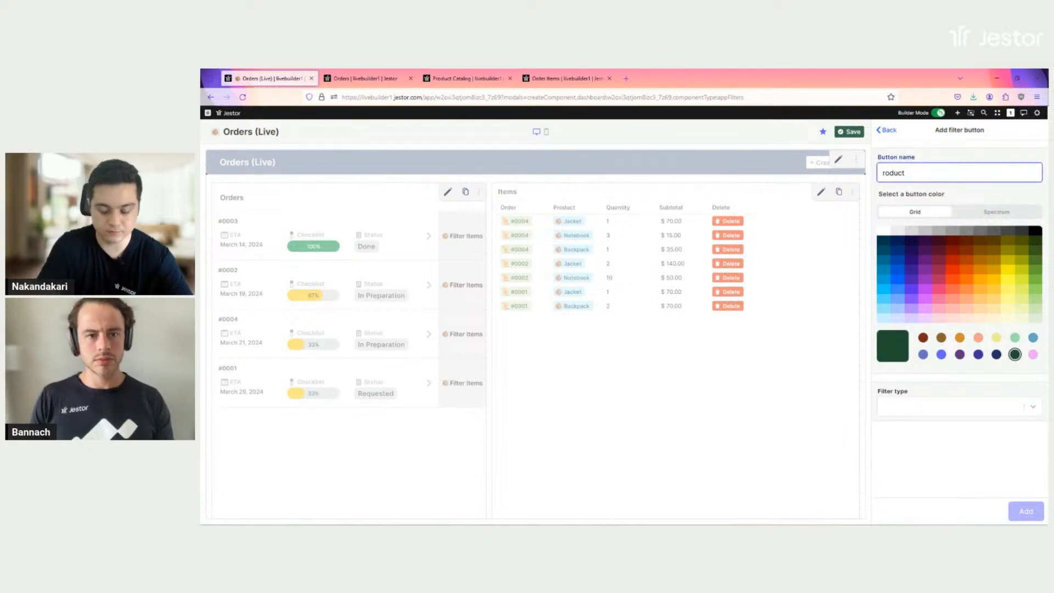
pyautogui.write('P')
pyautogui.click(1035, 230)
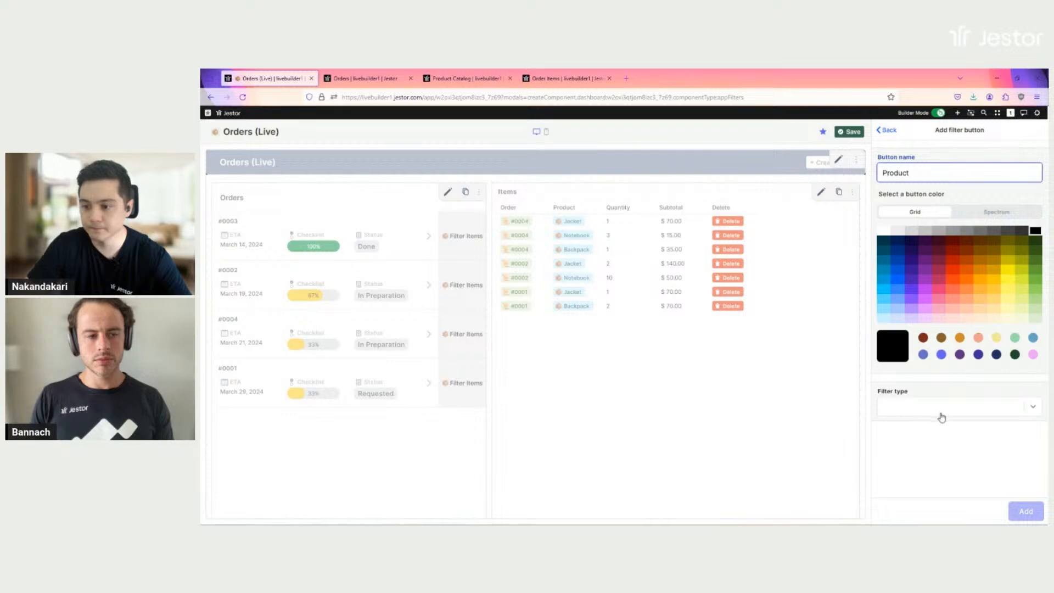
pyautogui.click(941, 417)
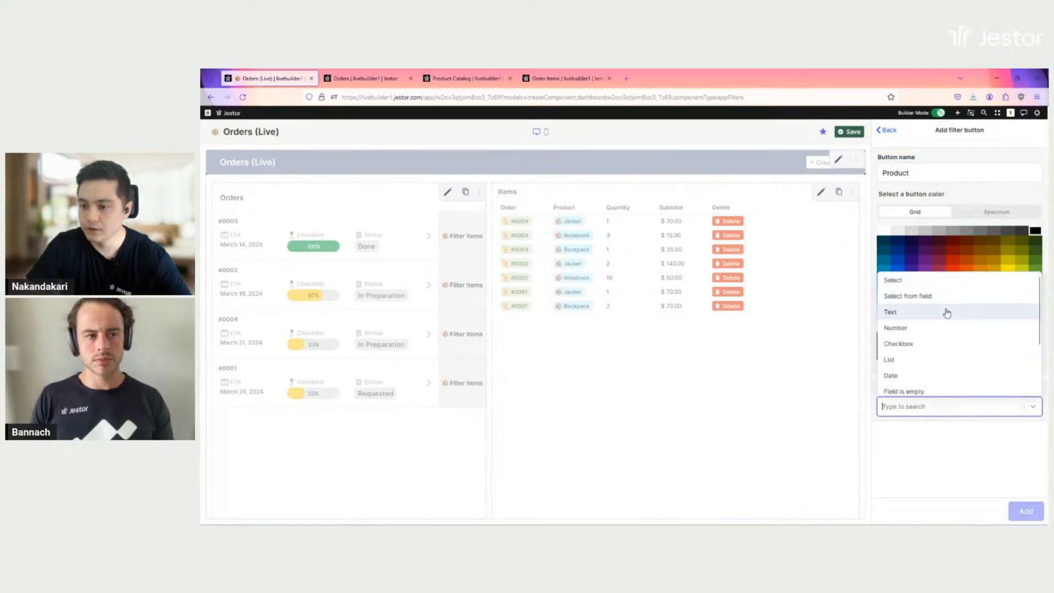
pyautogui.scroll(-2, 933, 340)
pyautogui.click(920, 355)
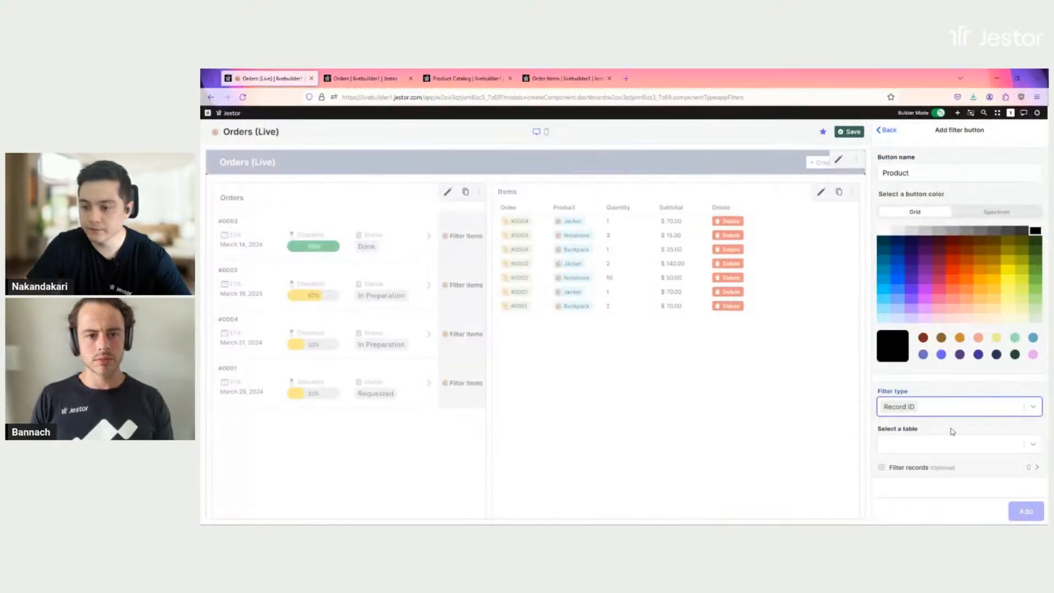
# Step: Set the Product filter's source table to Product Catalog
pyautogui.click(947, 446)
pyautogui.write('pod')
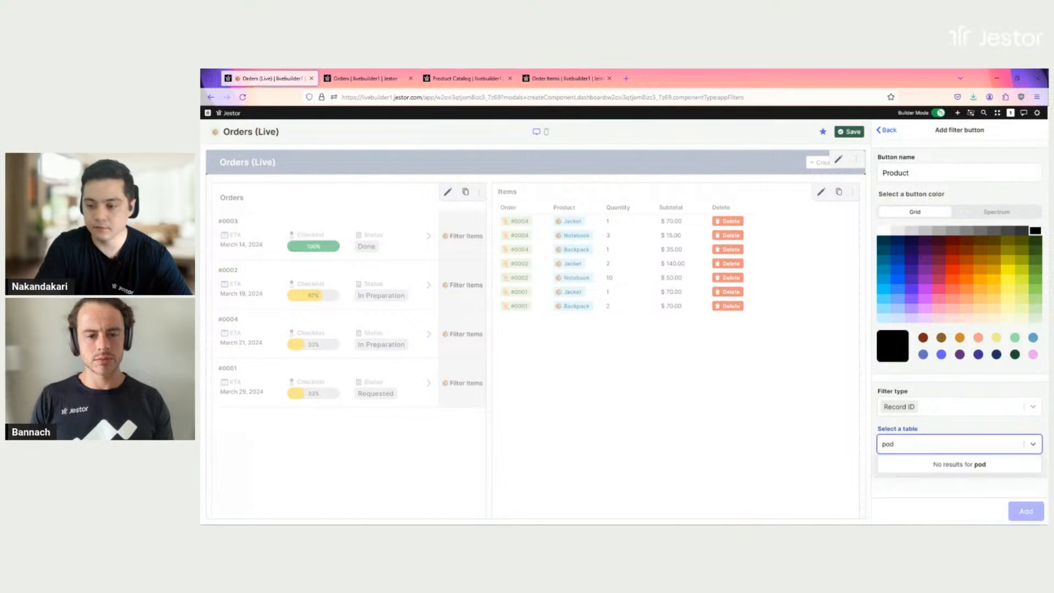
pyautogui.press('BackSpace')
pyautogui.press('BackSpace')
pyautogui.write('r')
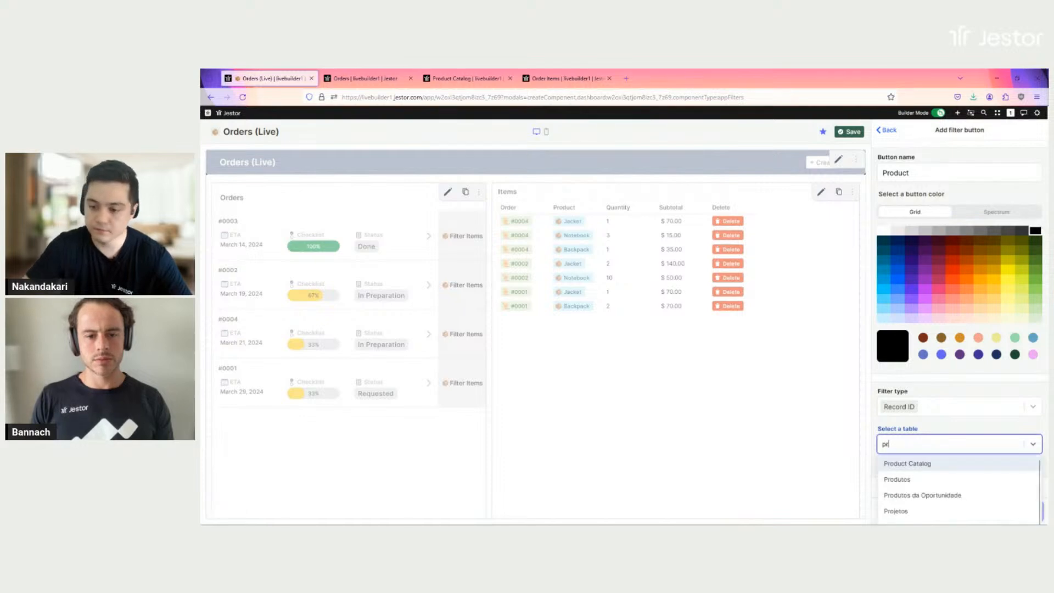
pyautogui.click(958, 467)
# Step: Apply the Product filter to the Product field of the Items component and add the filter button
pyautogui.scroll(-3, 957, 318)
pyautogui.click(943, 421)
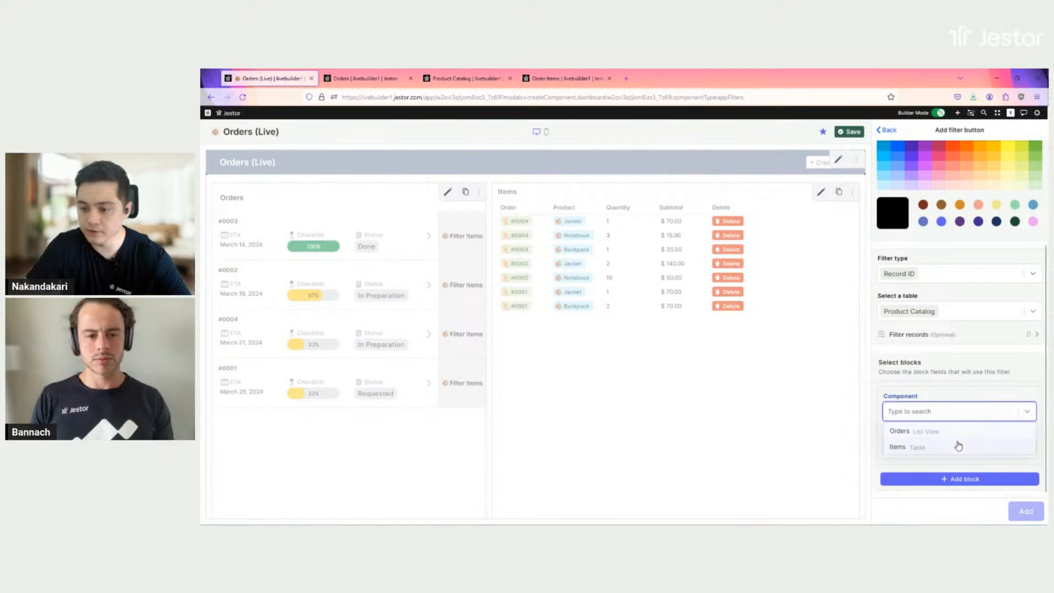
pyautogui.click(955, 452)
pyautogui.click(960, 451)
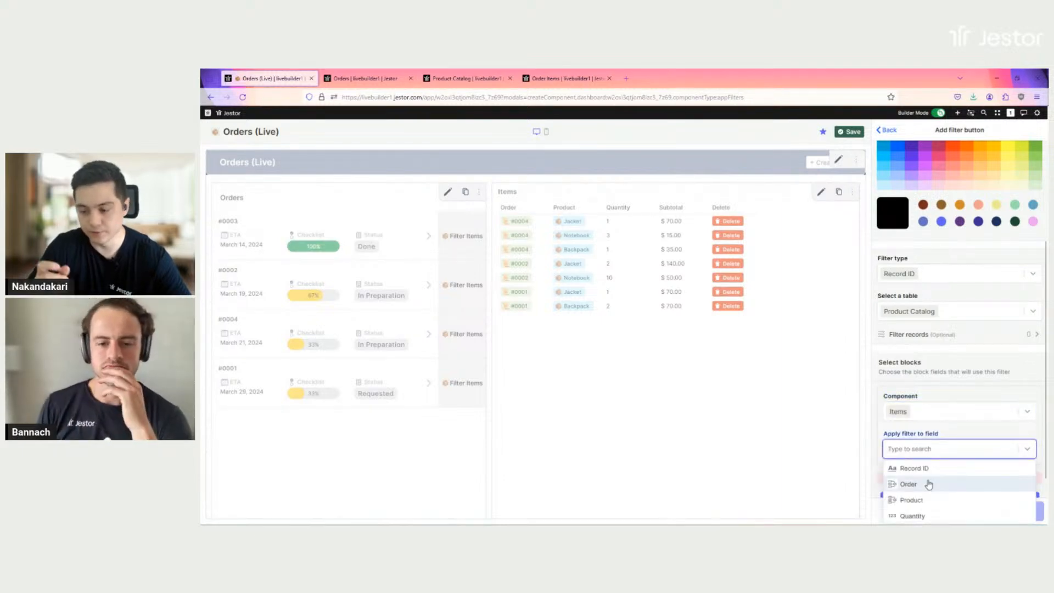
pyautogui.click(926, 501)
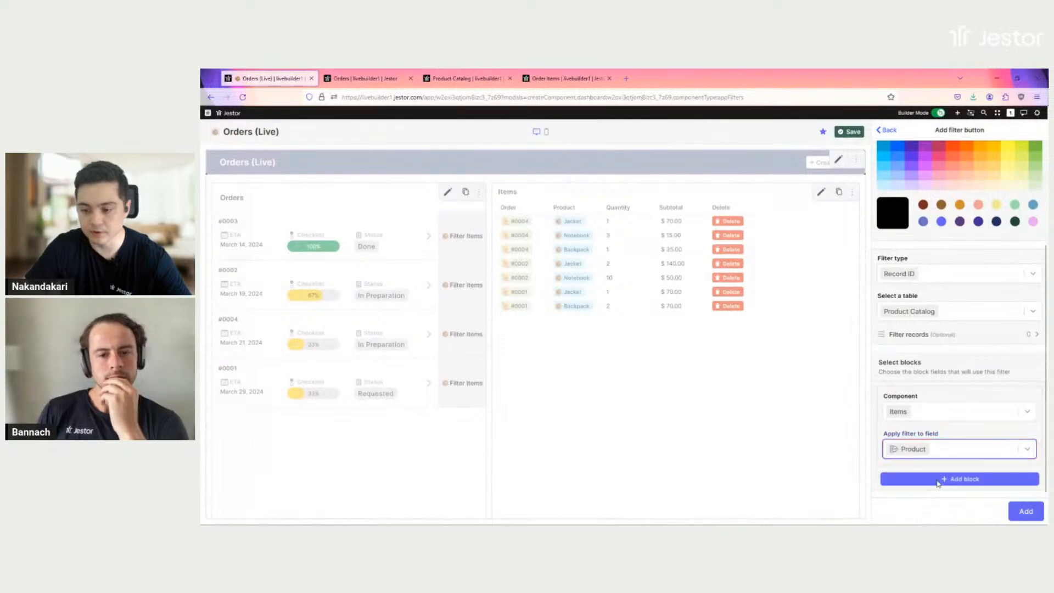
pyautogui.click(1018, 512)
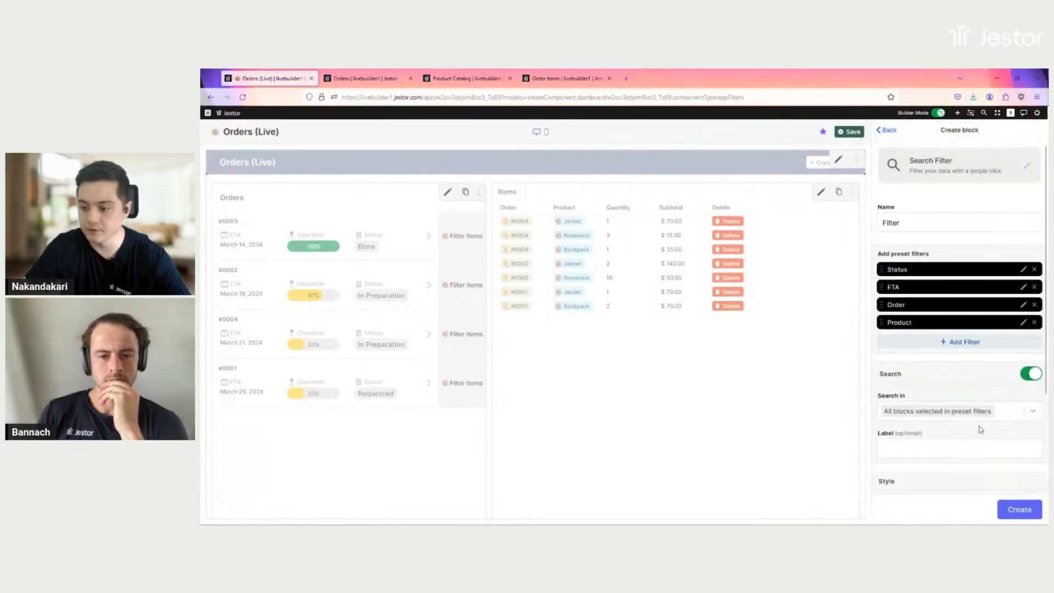
# Step: Create the search filter block with ETA moved to the end of the preset filters and its border turned off
pyautogui.moveTo(930, 289); pyautogui.dragTo(935, 328)
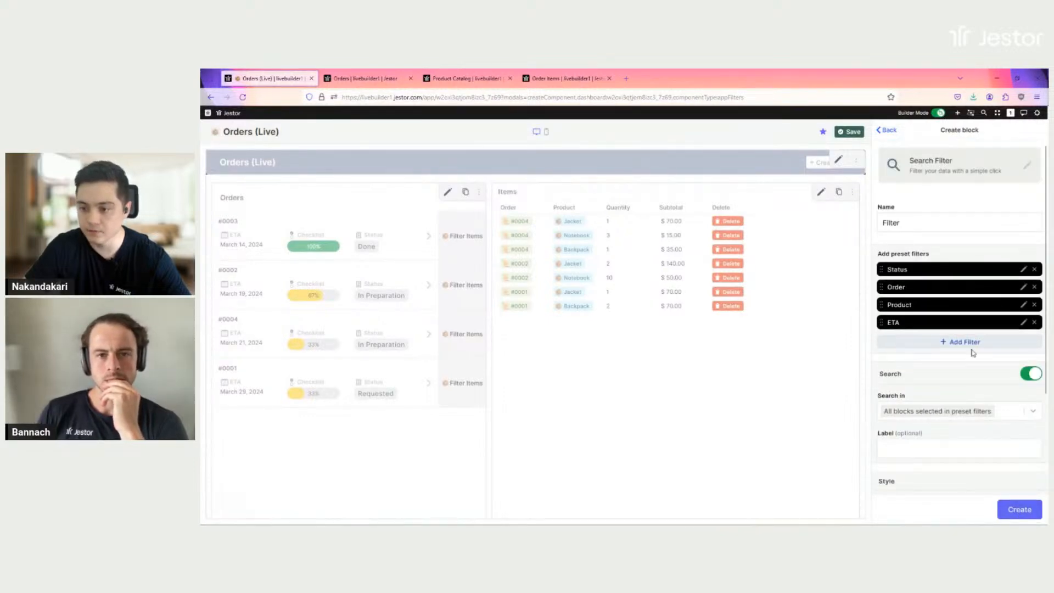
pyautogui.scroll(-2, 975, 353)
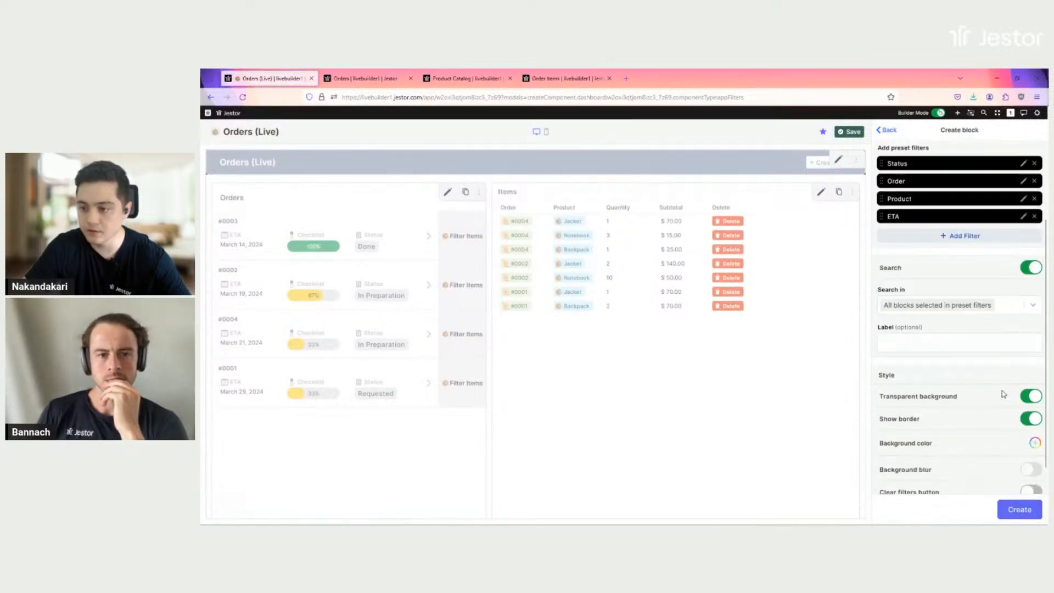
pyautogui.click(1031, 418)
pyautogui.click(1028, 514)
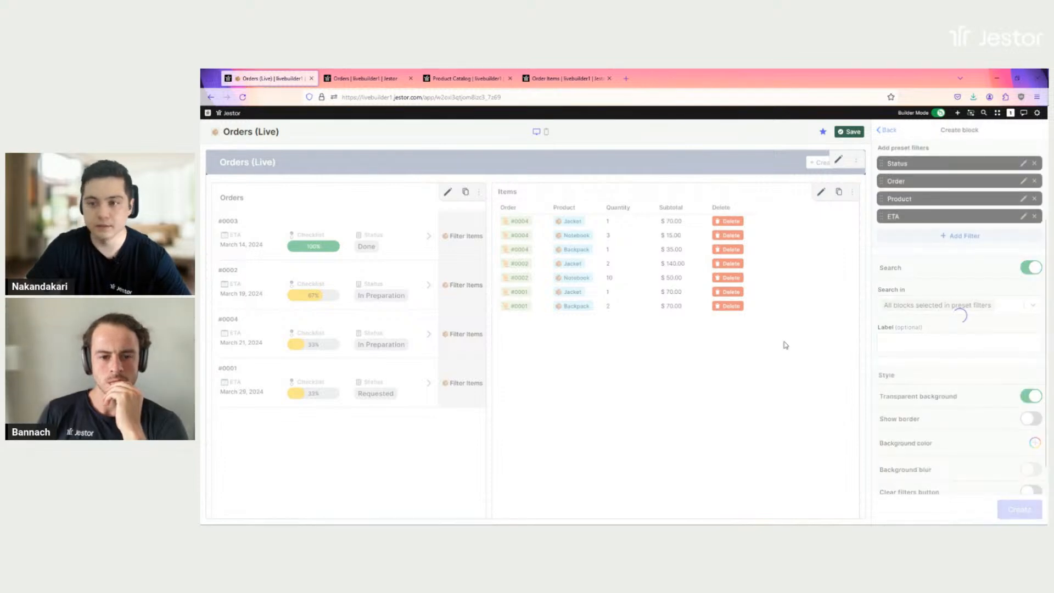
# Step: Set the title bar's search filter to Filter and save the block
pyautogui.scroll(-2, 706, 354)
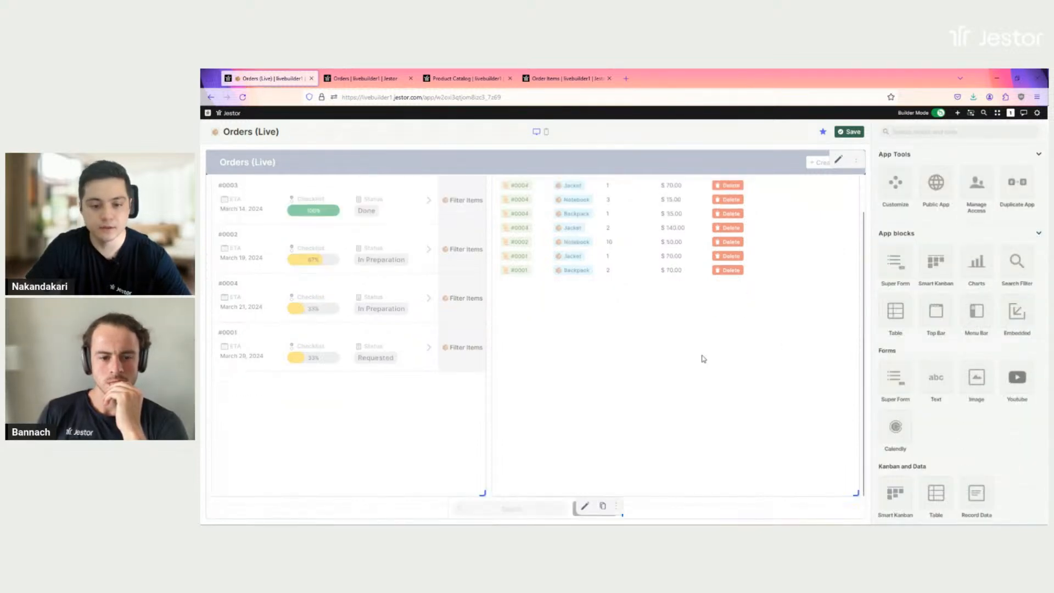
pyautogui.scroll(-1, 503, 492)
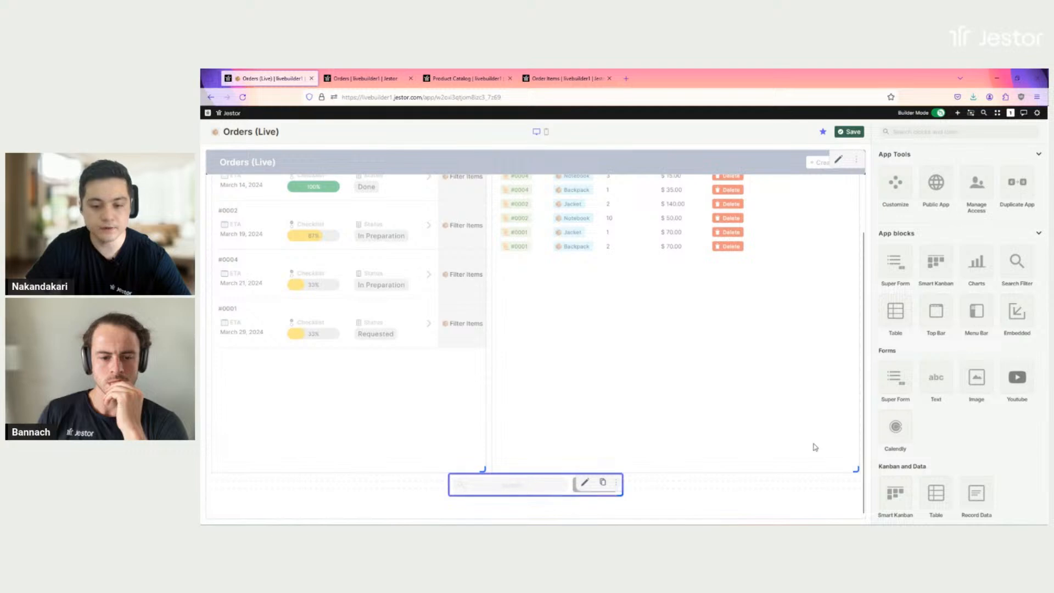
pyautogui.scroll(2, 841, 186)
pyautogui.click(841, 161)
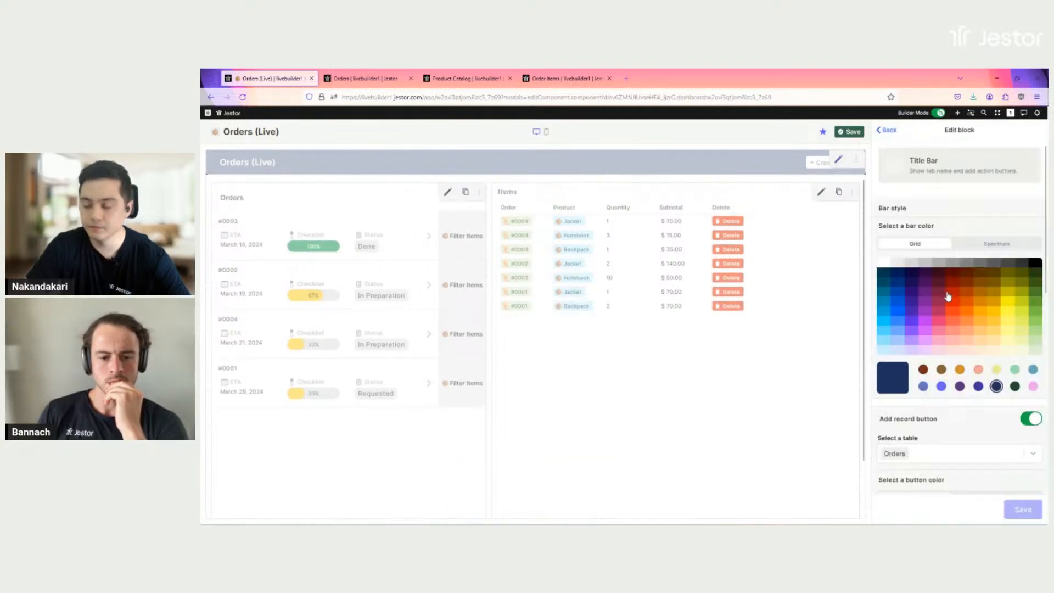
pyautogui.scroll(-5, 961, 297)
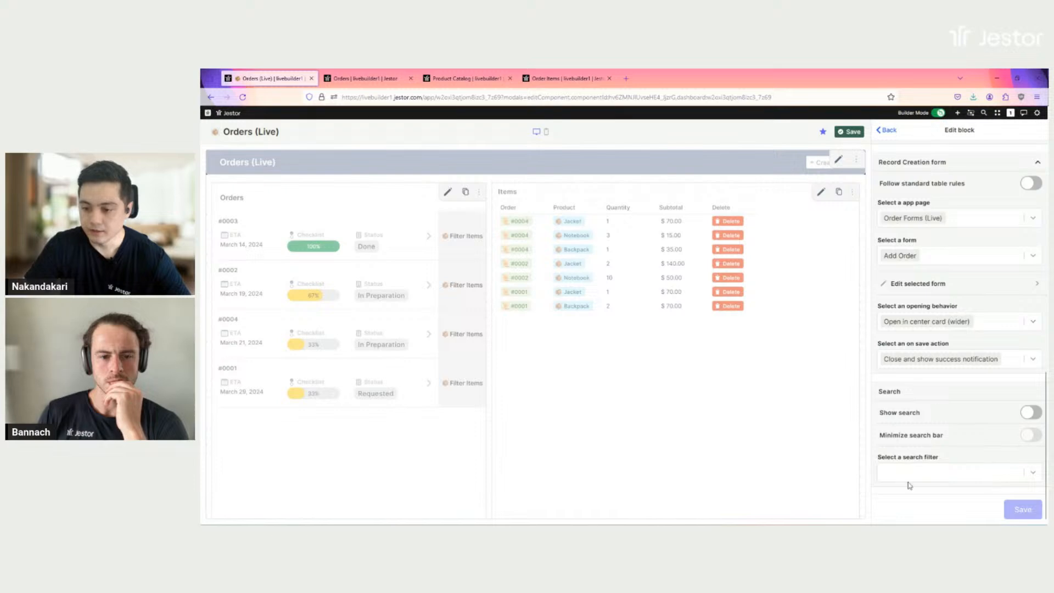
pyautogui.click(955, 481)
pyautogui.click(948, 493)
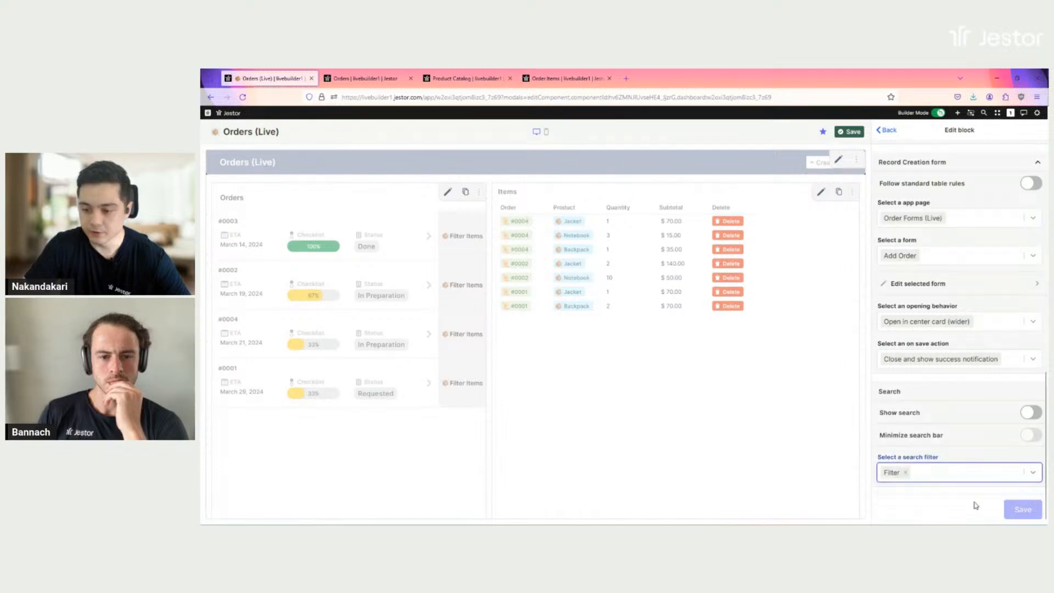
pyautogui.click(1008, 511)
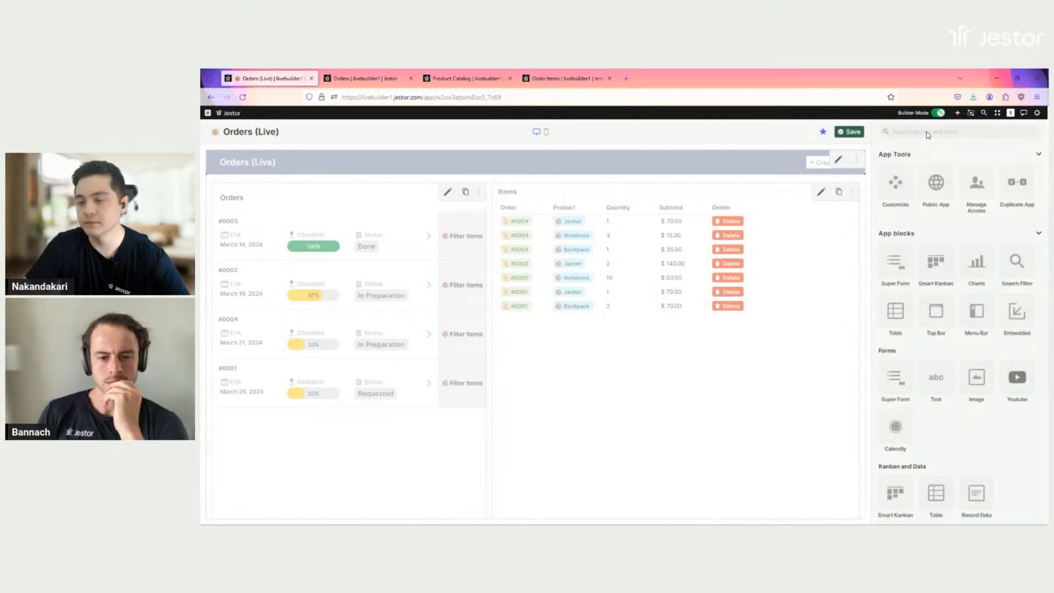
# Step: Save the Orders (Live) app and check the options of the Status filter in the title bar
pyautogui.click(857, 135)
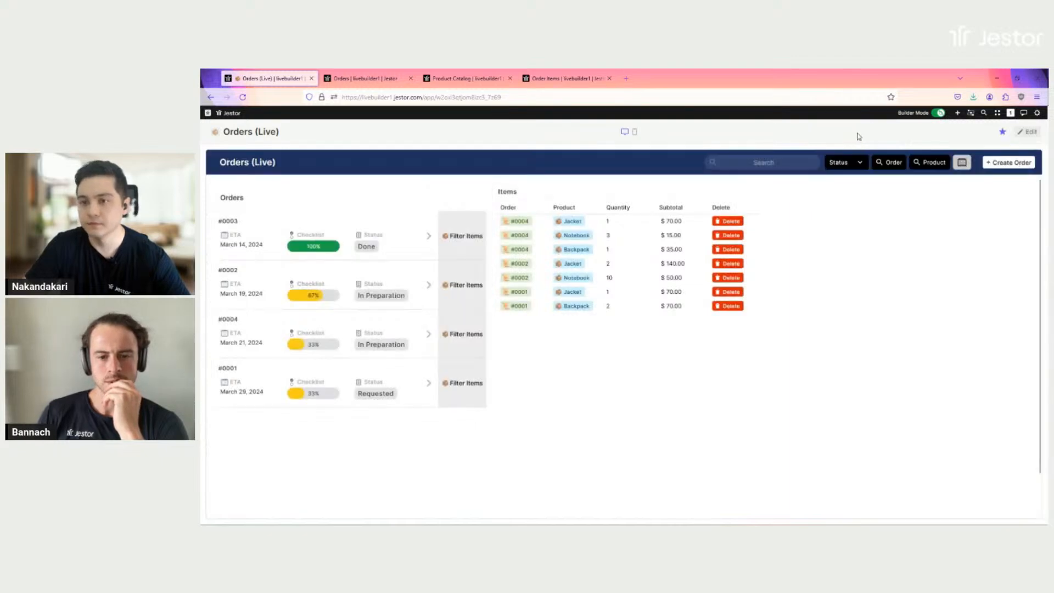
pyautogui.click(862, 162)
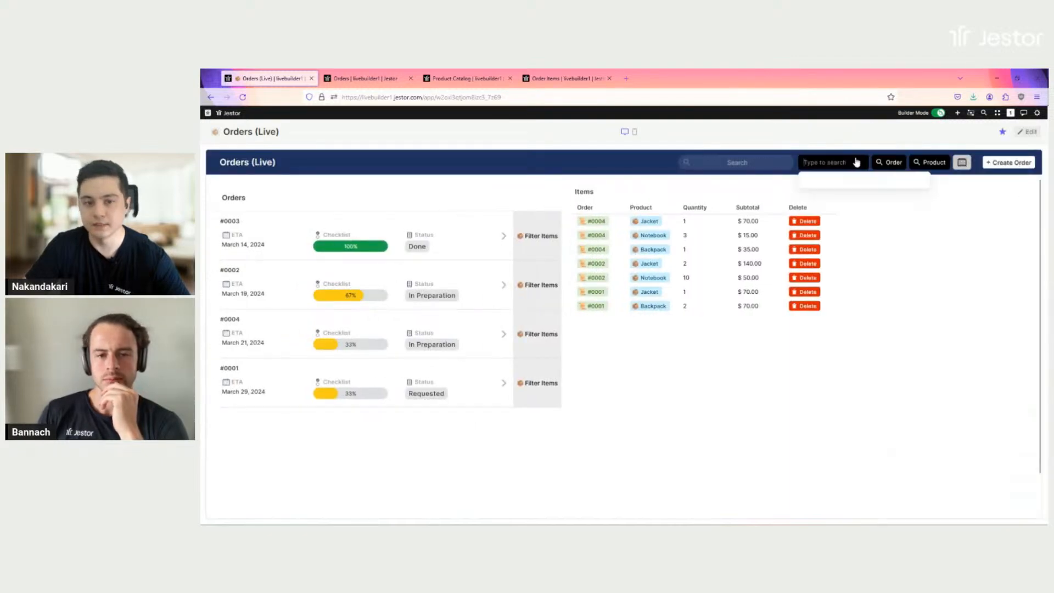
pyautogui.click(820, 180)
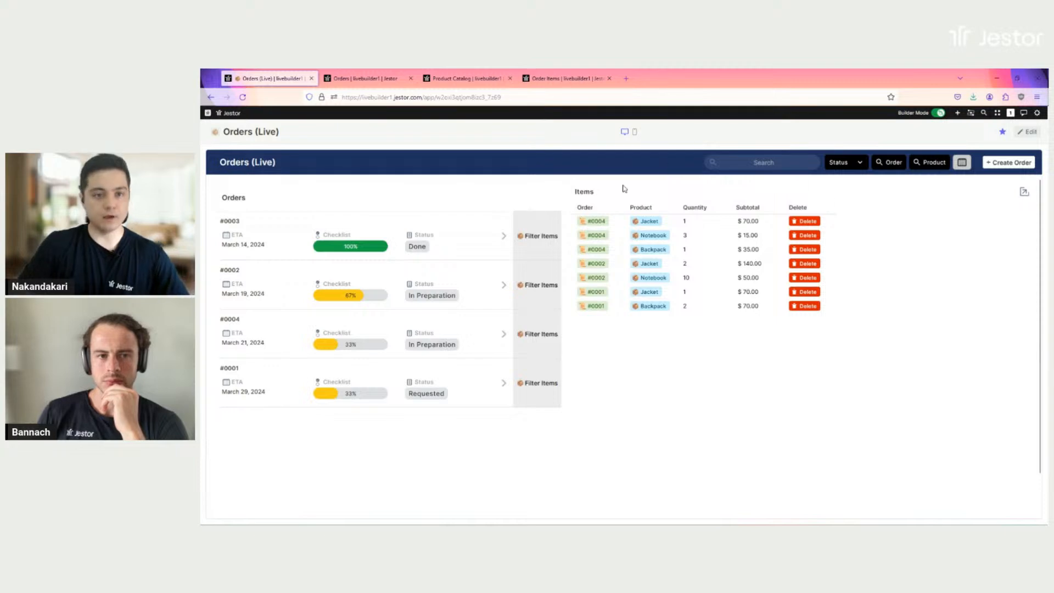
# Step: Create a new blank app
pyautogui.click(958, 113)
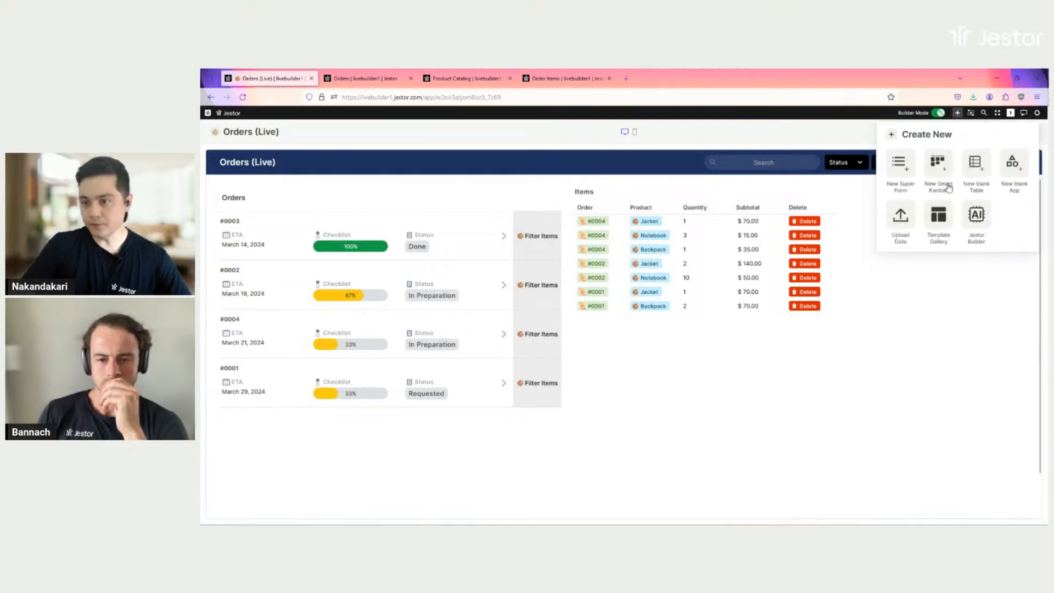
pyautogui.click(1013, 161)
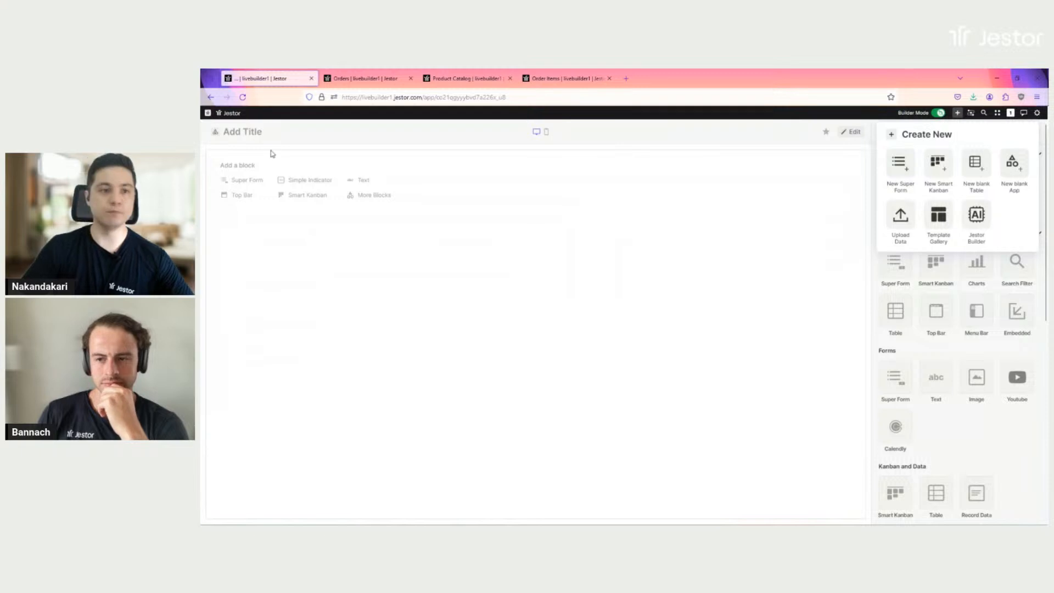
# Step: Title the new app Catalog (Live)
pyautogui.click(252, 135)
pyautogui.write('Catalog (Live')
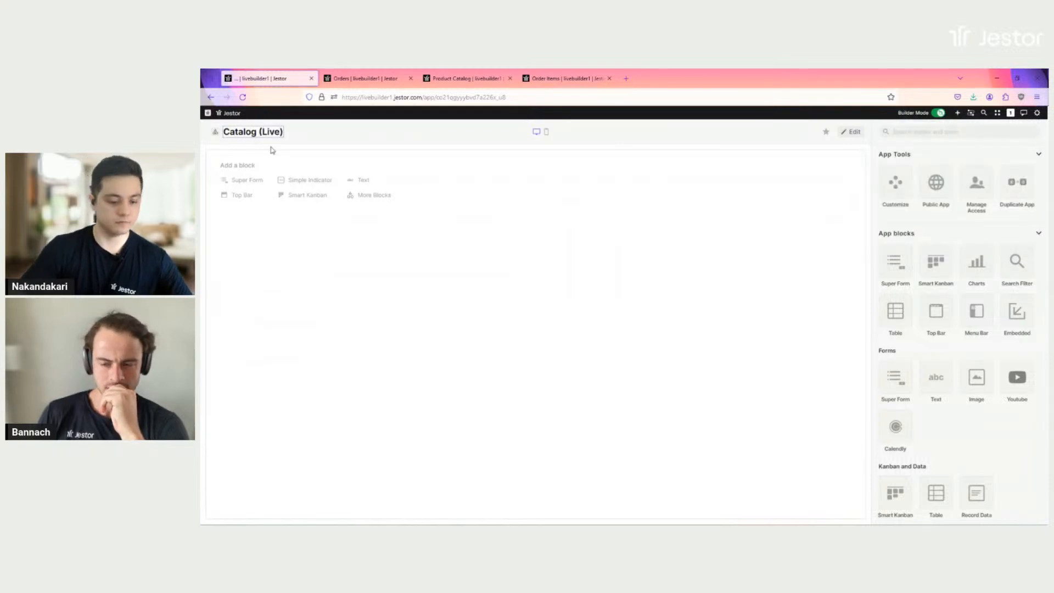
pyautogui.click(486, 168)
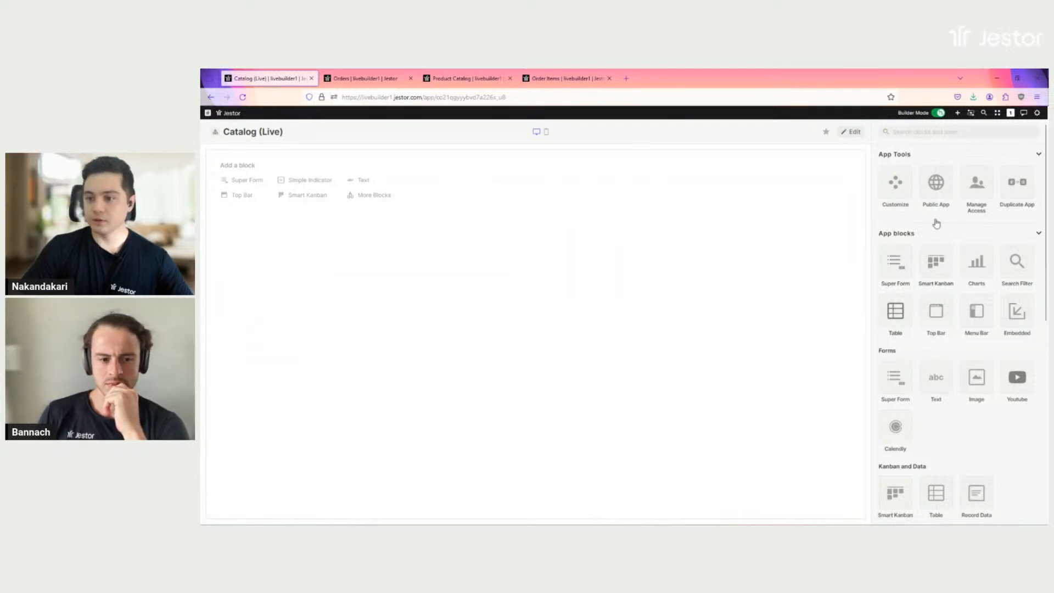
# Step: Add a List View block that uses the Product Catalog table and is sorted by Title
pyautogui.write('list')
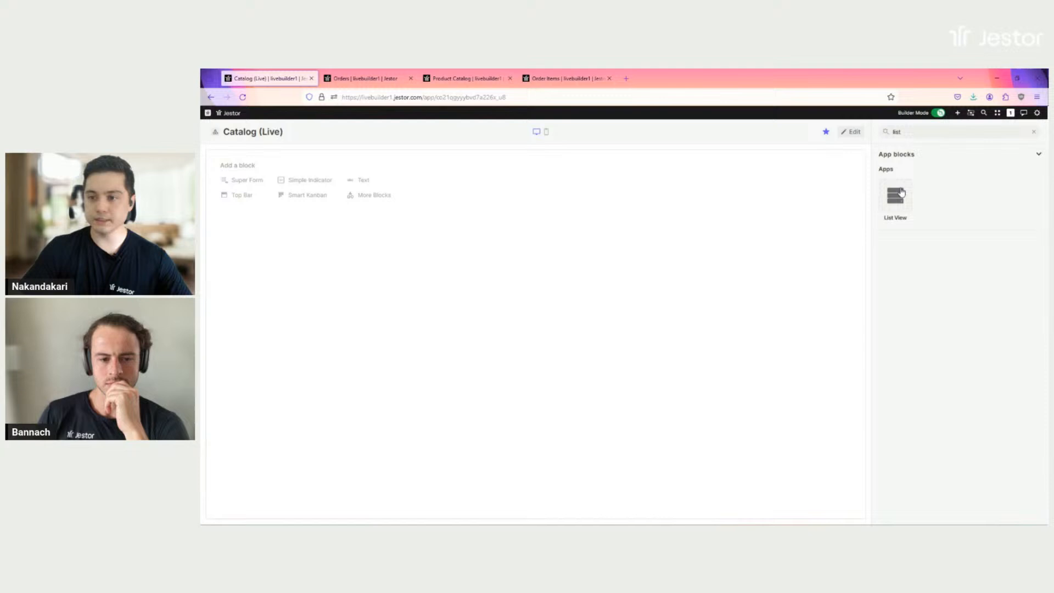
pyautogui.click(902, 192)
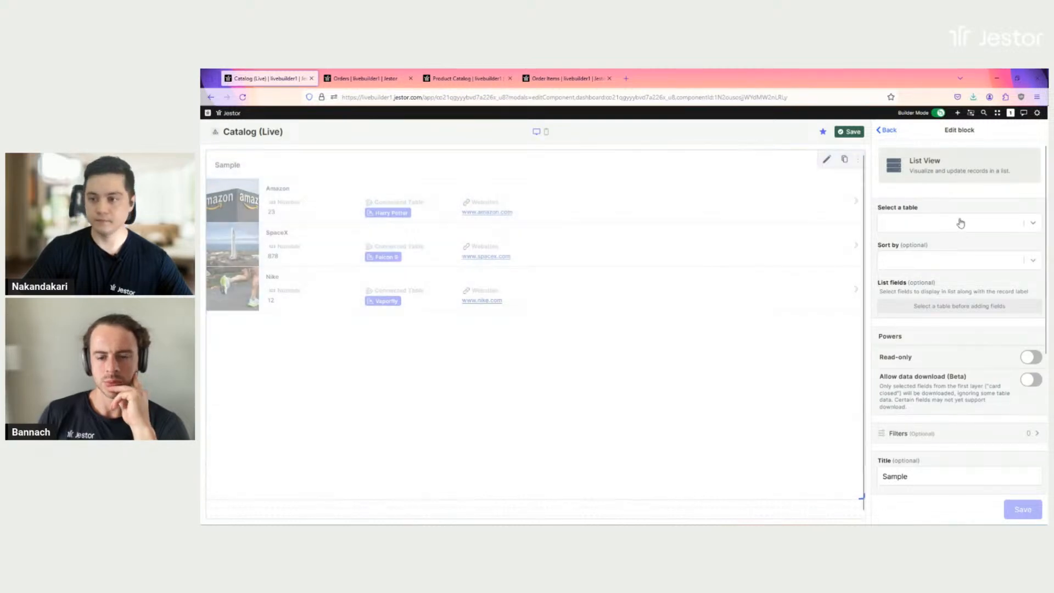
pyautogui.click(960, 223)
pyautogui.write('pro')
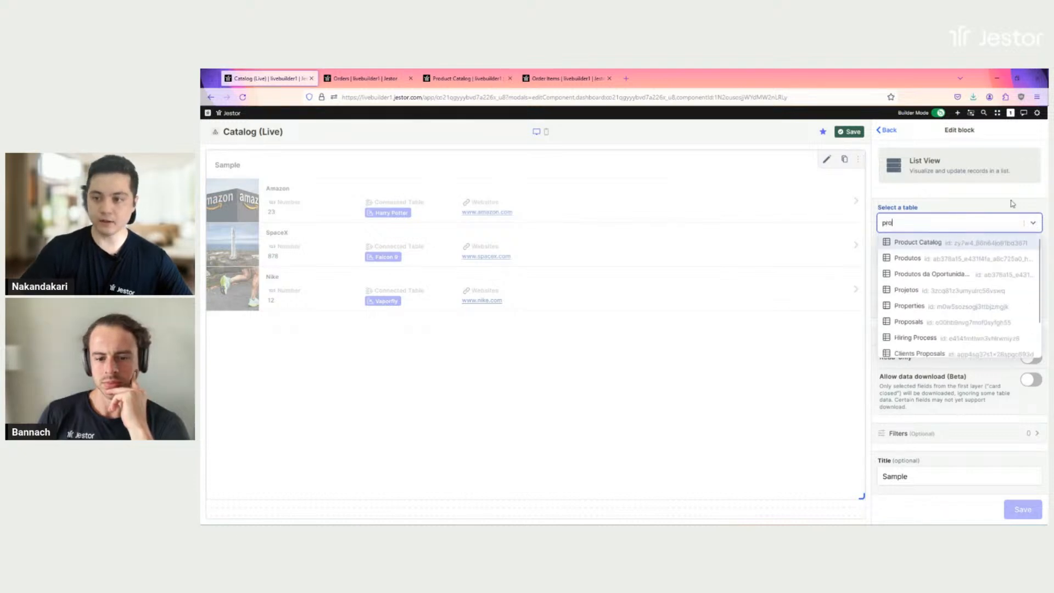
pyautogui.click(998, 243)
pyautogui.click(957, 268)
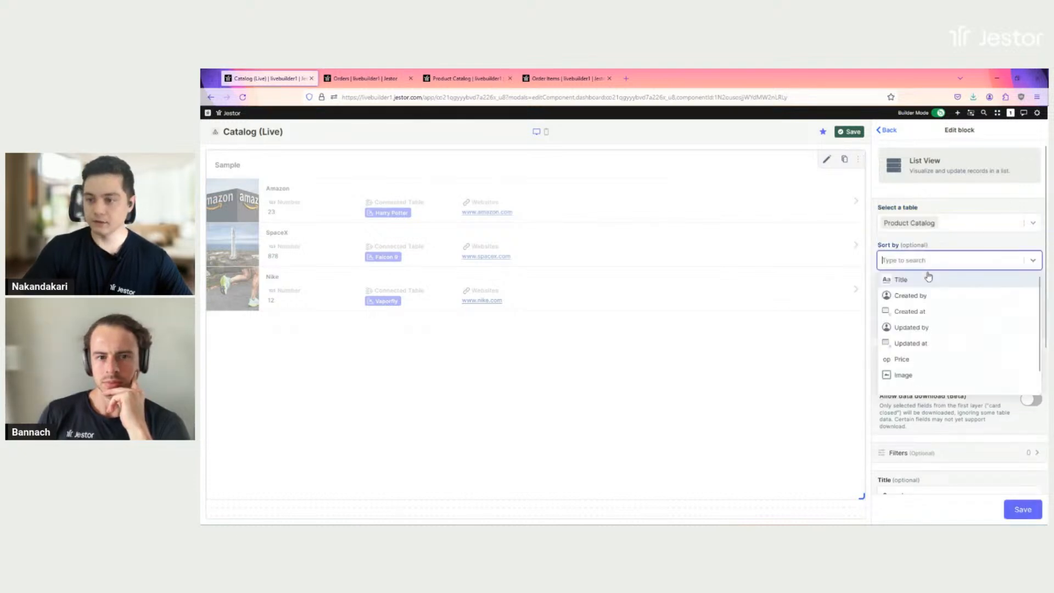
pyautogui.click(923, 279)
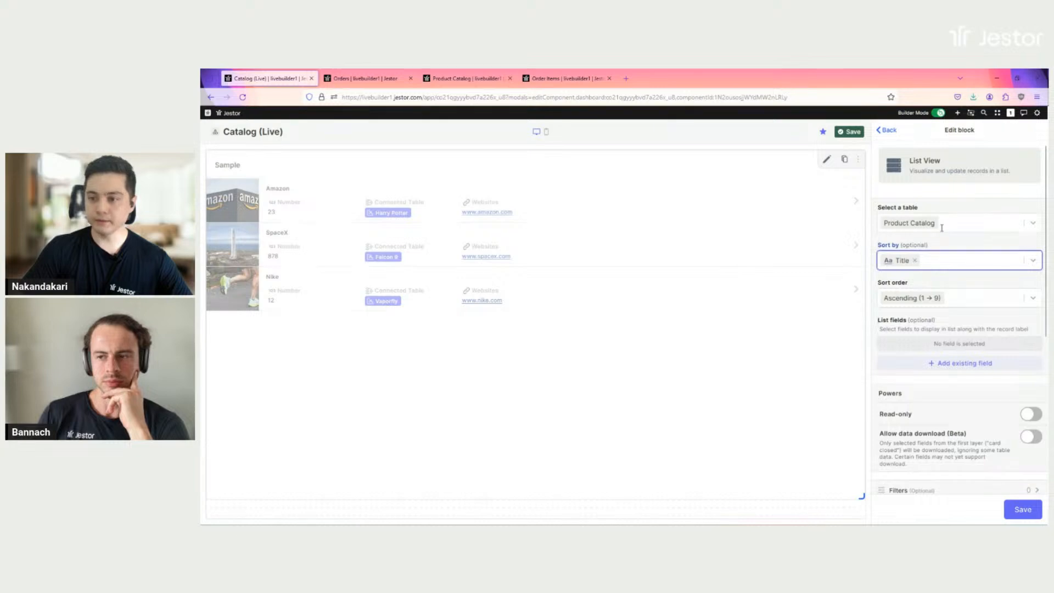
# Step: Add the Image, Price and Tags fields to the list view's displayed fields
pyautogui.scroll(-2, 942, 227)
pyautogui.click(956, 257)
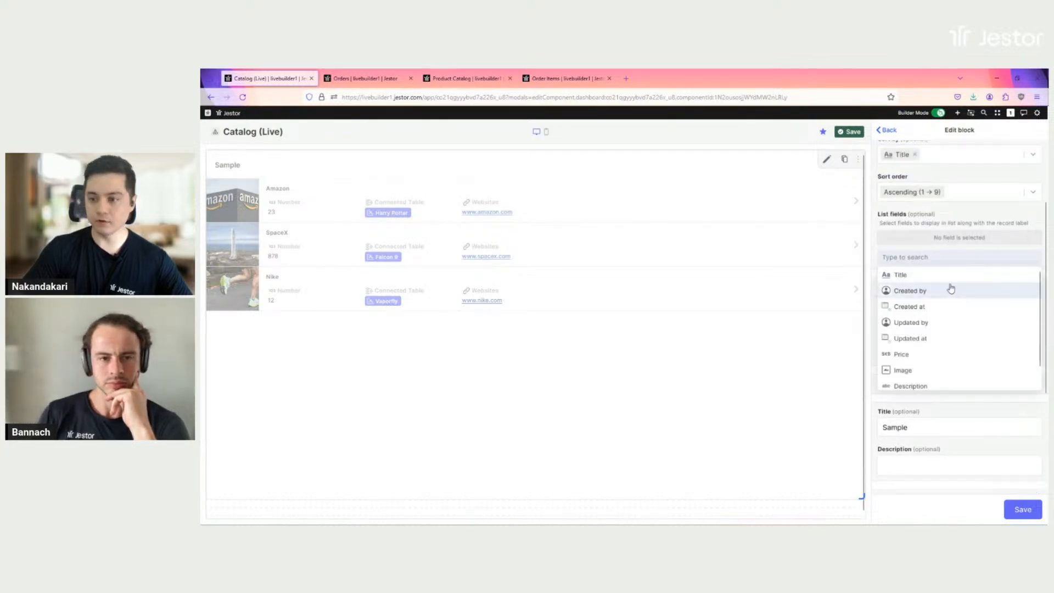
pyautogui.click(914, 370)
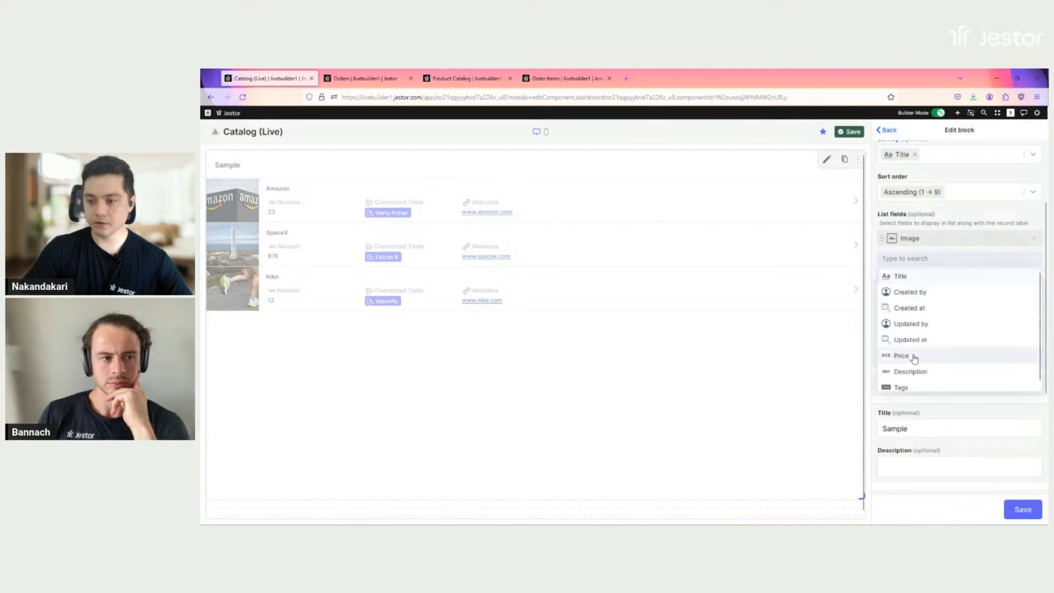
pyautogui.click(914, 357)
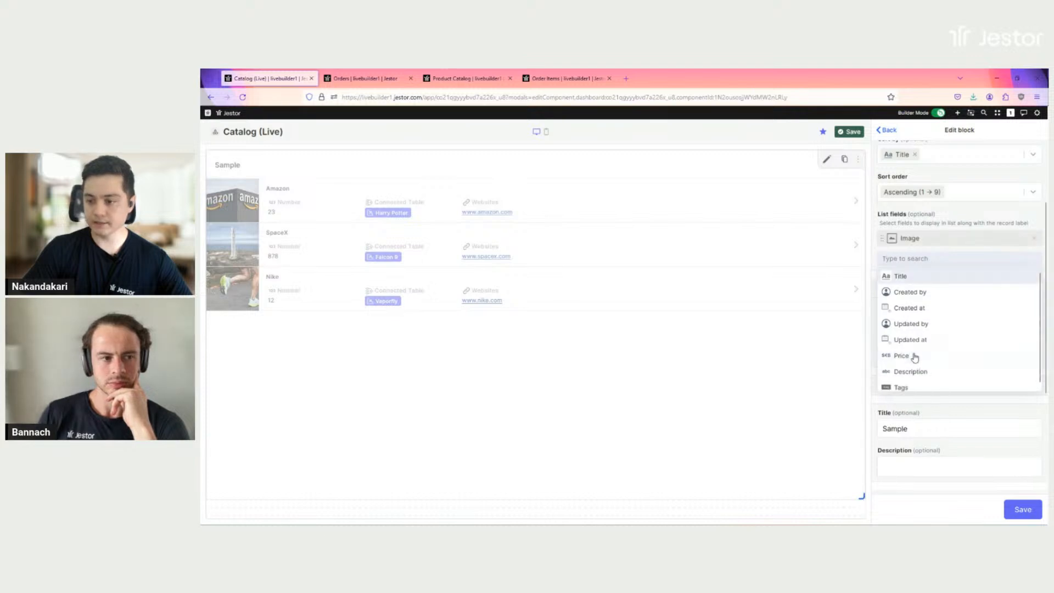
pyautogui.click(911, 391)
pyautogui.click(938, 447)
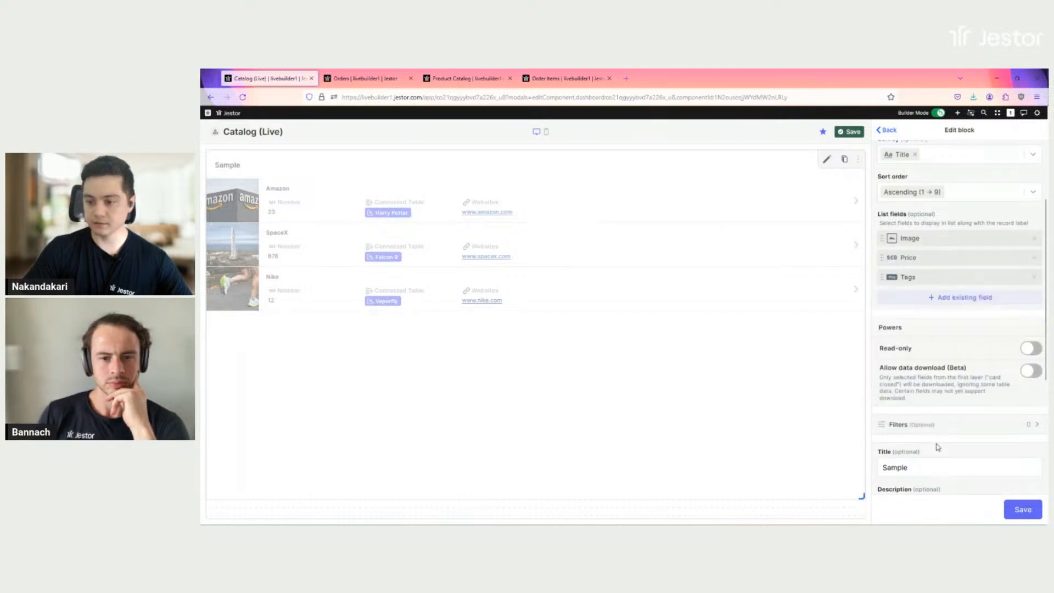
# Step: Set the list view's title to Products and save the block
pyautogui.scroll(-3, 938, 448)
pyautogui.doubleClick(922, 308)
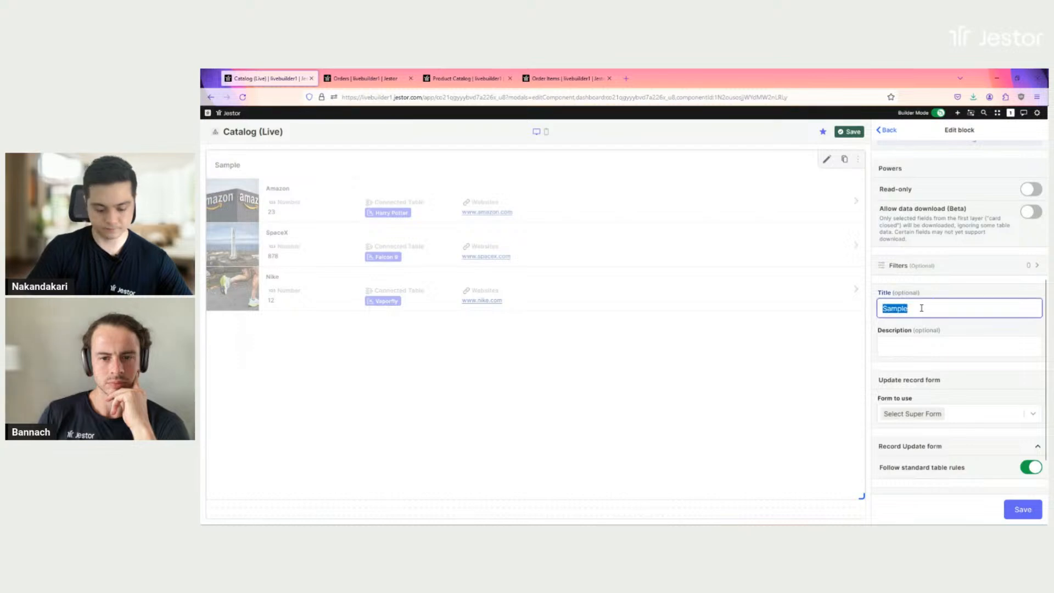
pyautogui.write('Products')
pyautogui.scroll(-2, 940, 385)
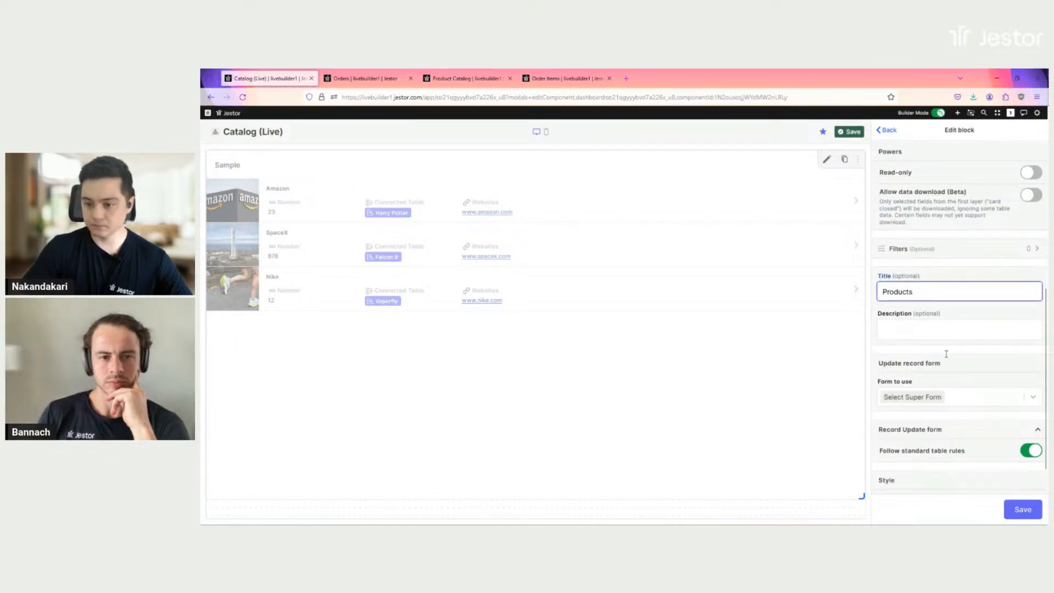
pyautogui.click(1021, 511)
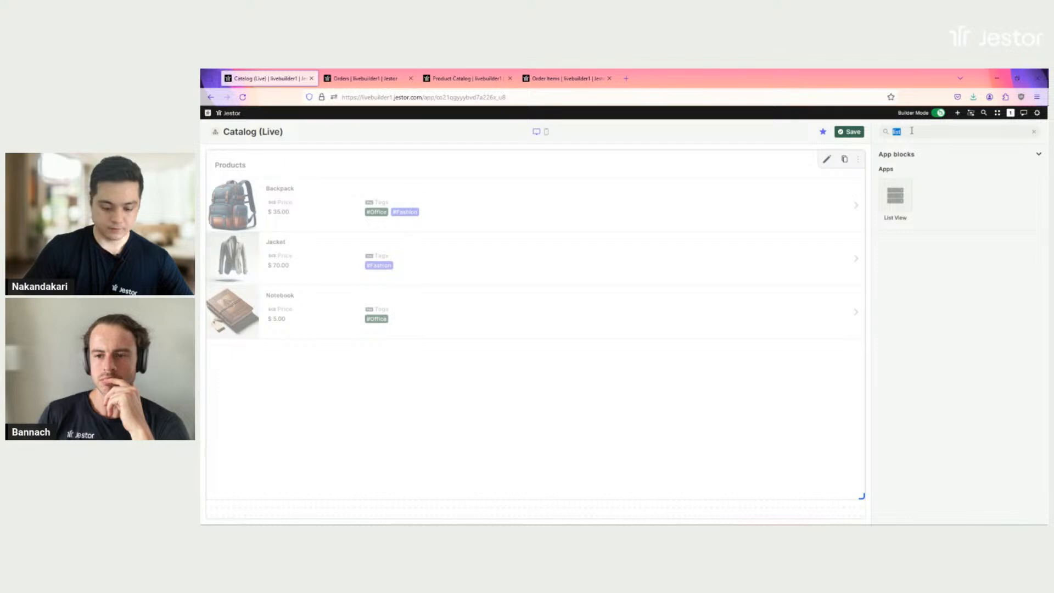
# Step: Add a Title Bar block to the app and give it the preset dark navy bar color
pyautogui.write('title')
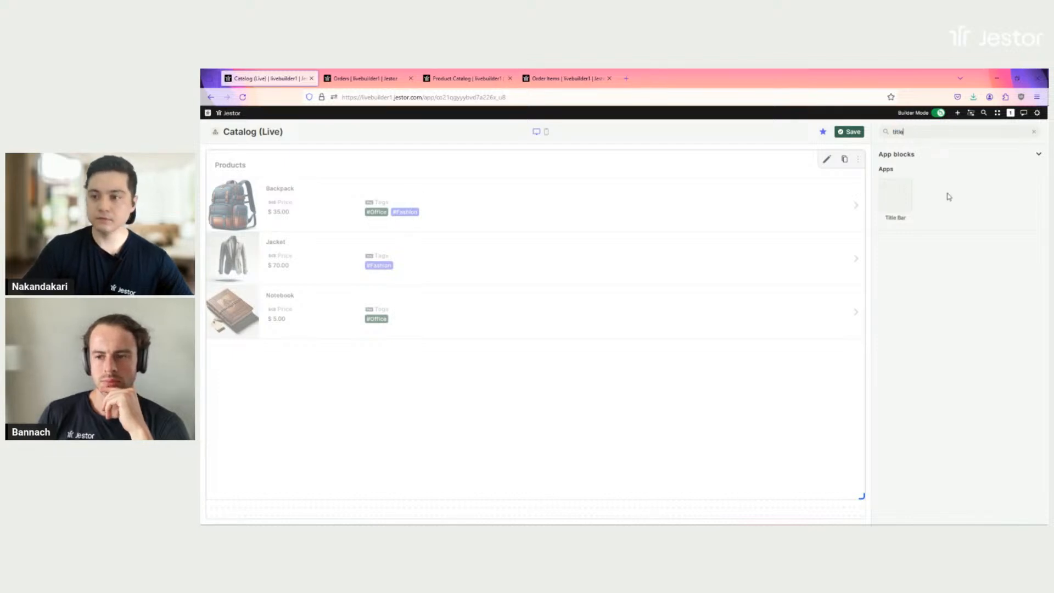
pyautogui.click(896, 196)
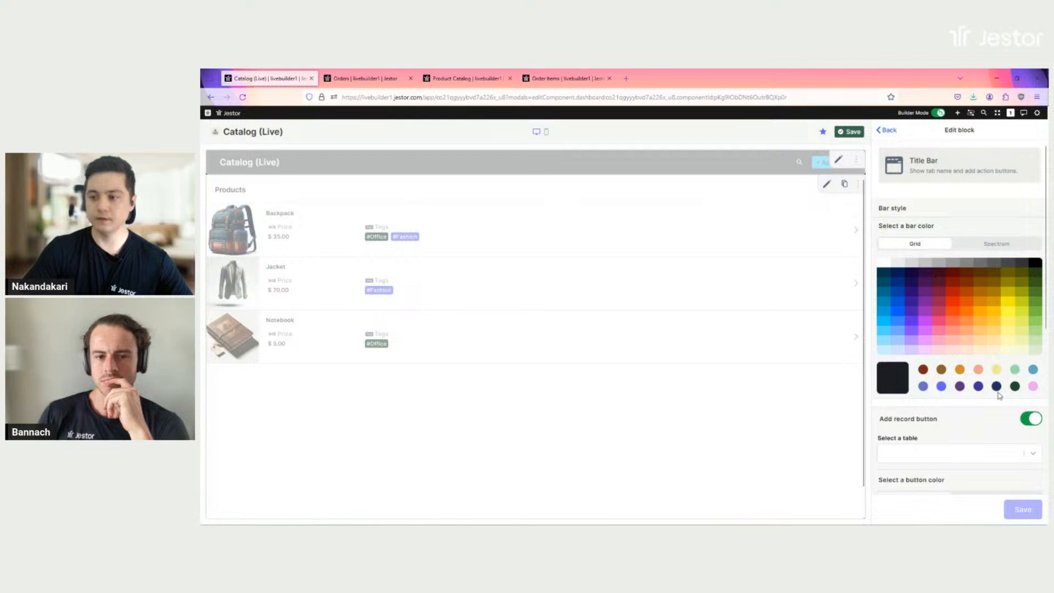
pyautogui.click(997, 387)
# Step: Set the table for the title bar's add record button to Product Catalog
pyautogui.scroll(-3, 982, 264)
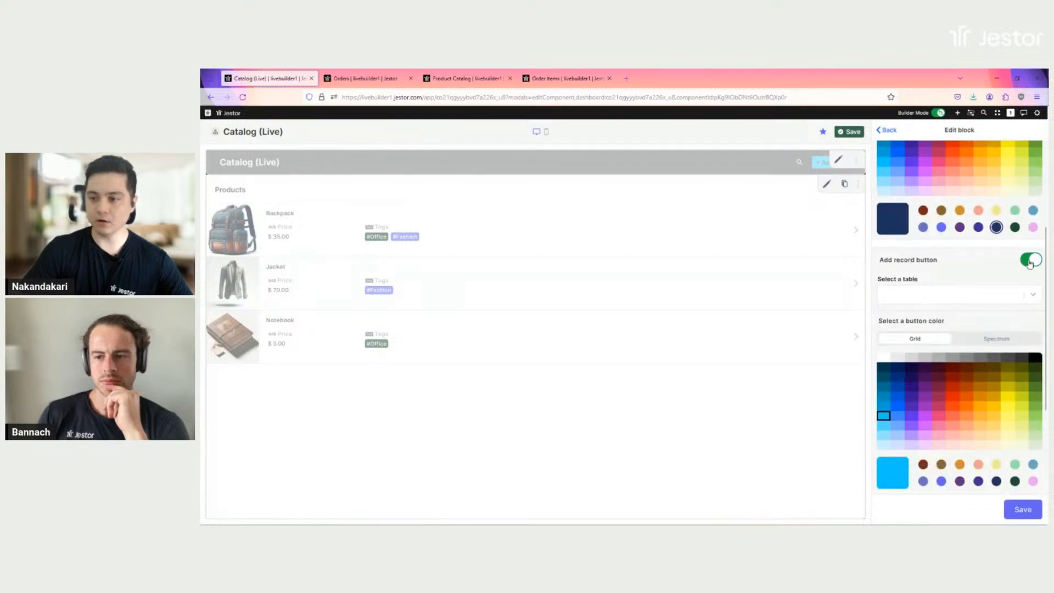
pyautogui.click(962, 294)
pyautogui.write('po')
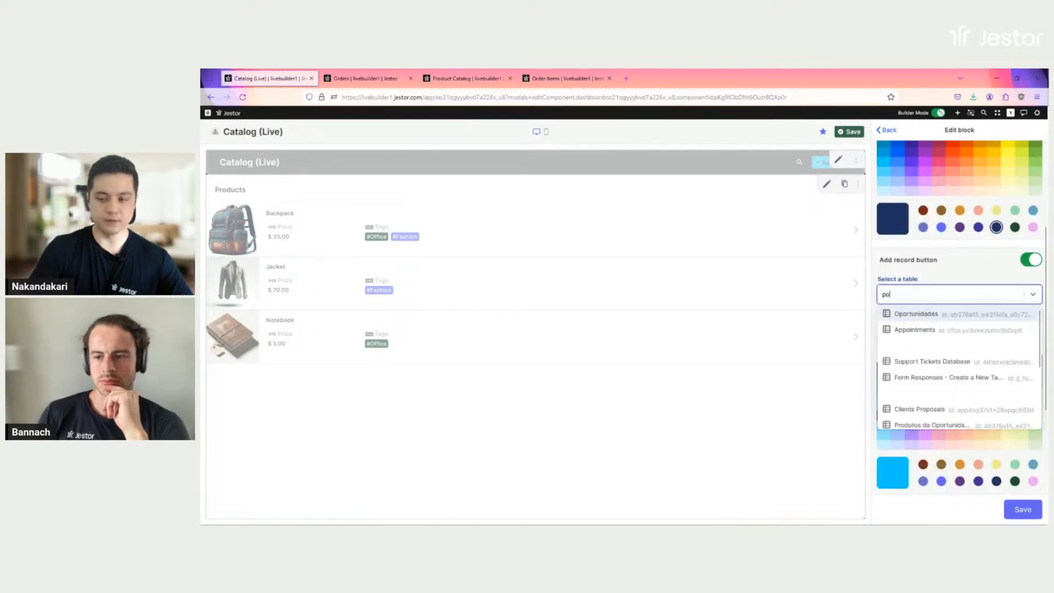
pyautogui.press('BackSpace')
pyautogui.write('ro')
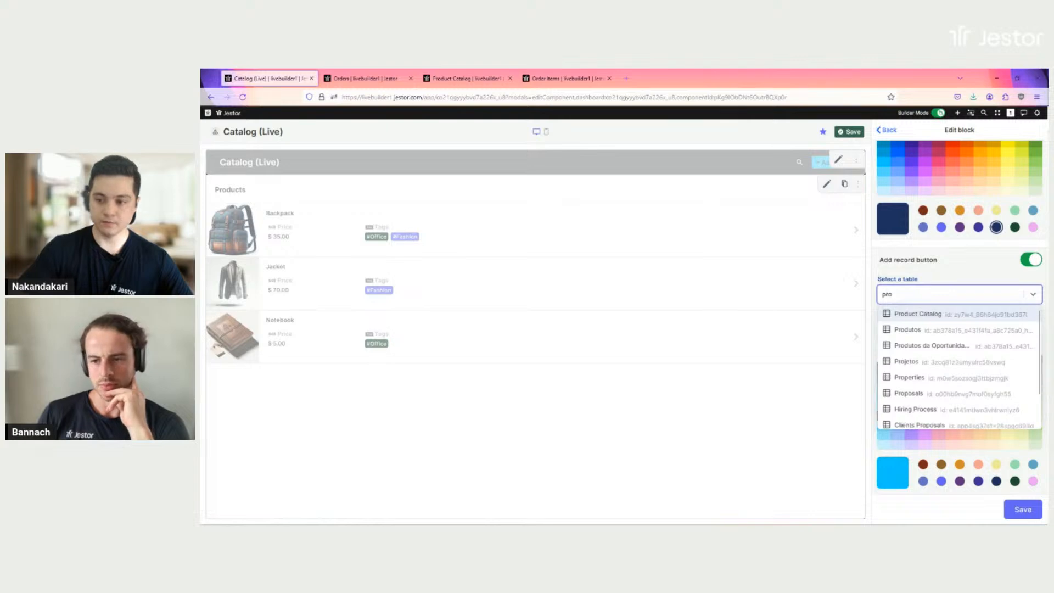
pyautogui.click(969, 315)
# Step: Make the add record button white, label it New Product and save the title bar block
pyautogui.scroll(-1, 882, 435)
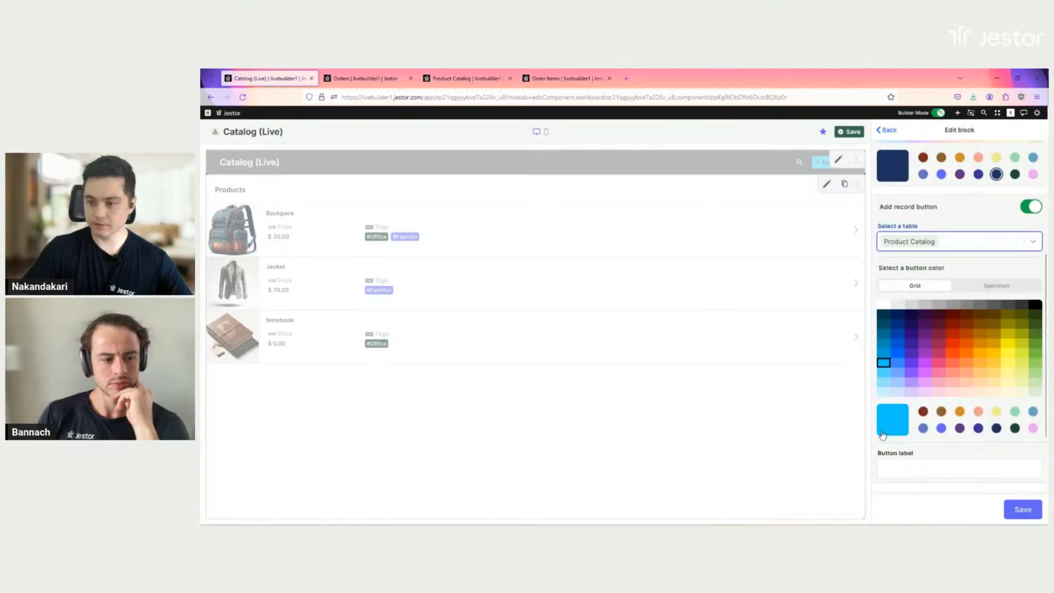
pyautogui.click(883, 309)
pyautogui.scroll(-3, 928, 307)
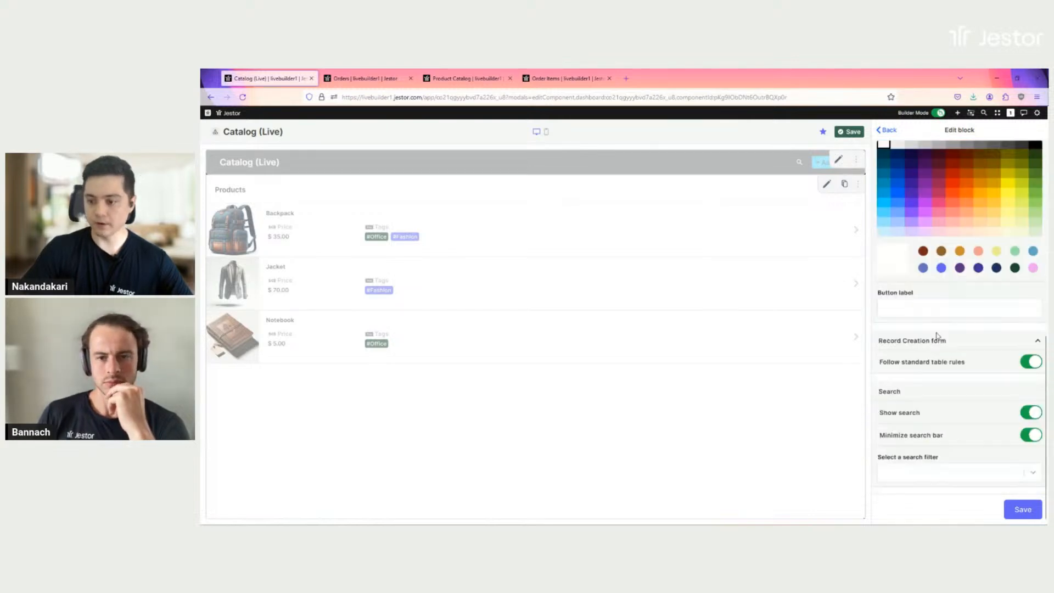
pyautogui.click(936, 312)
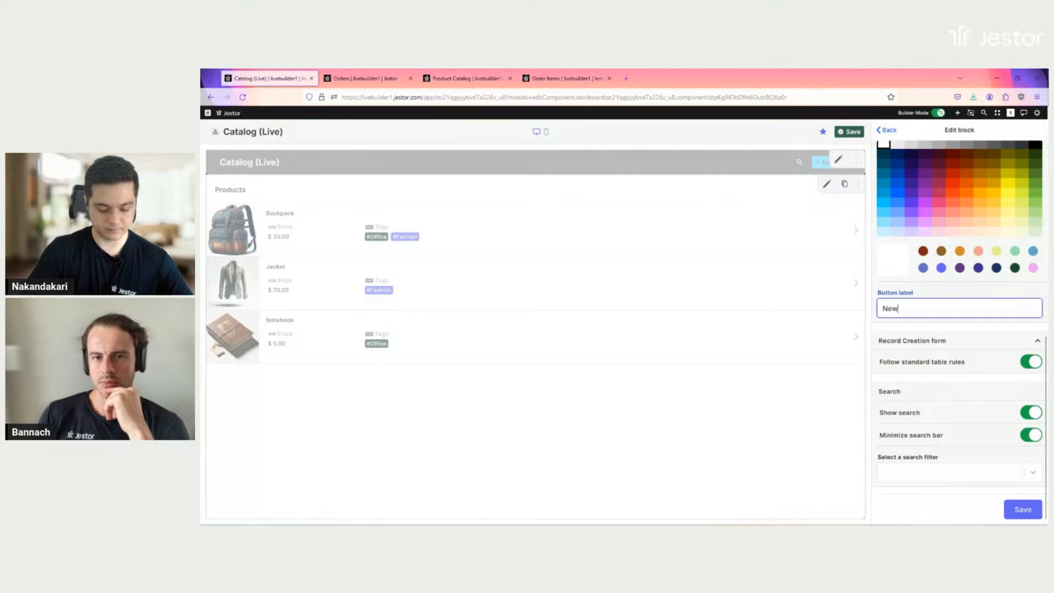
pyautogui.write('New Product')
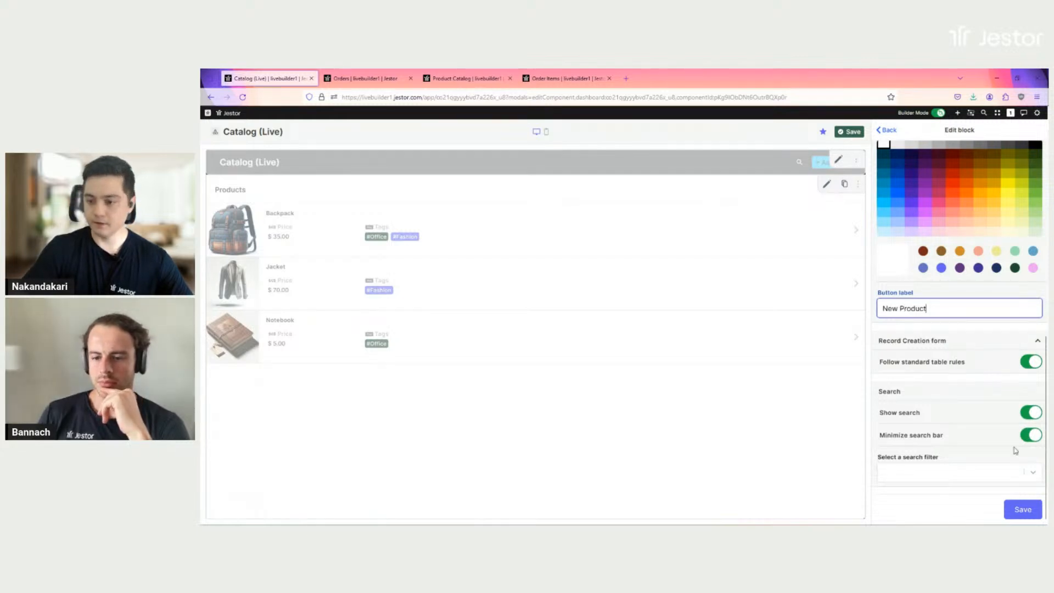
pyautogui.click(1023, 509)
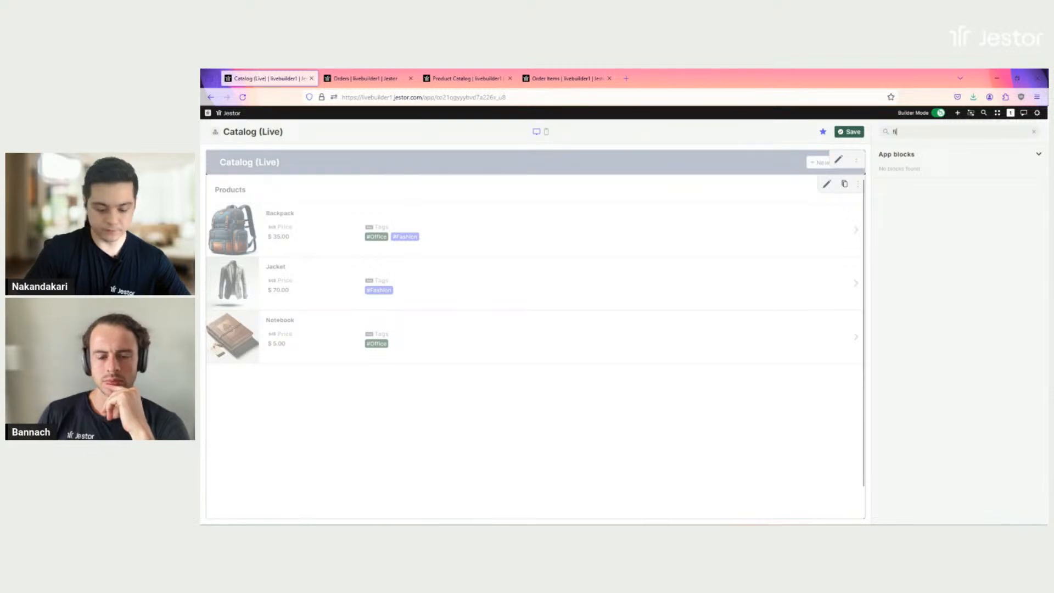
# Step: Start a new Search Filter block named Filter
pyautogui.write('lter')
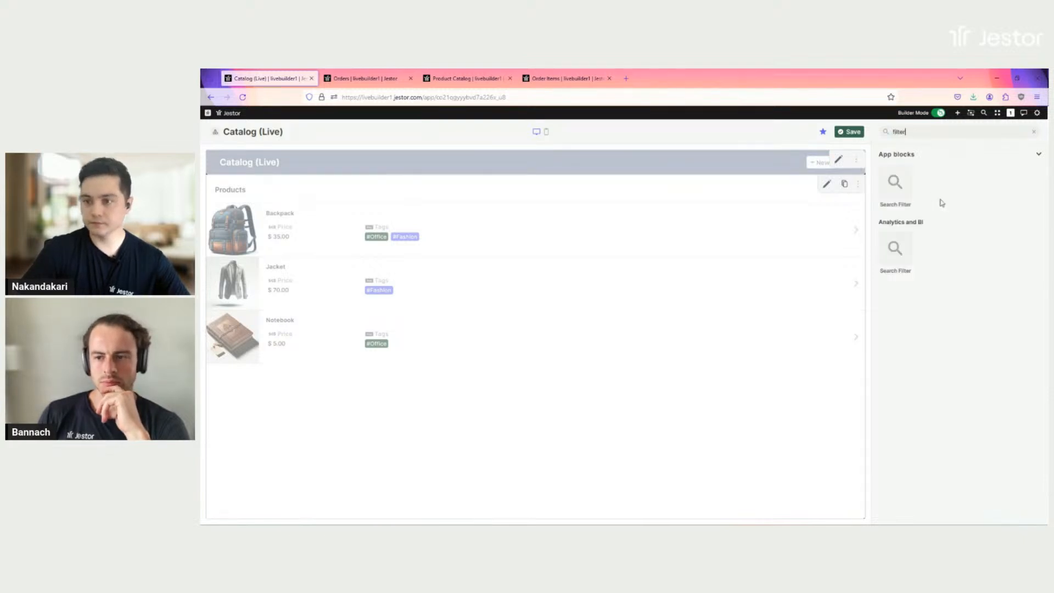
pyautogui.click(895, 186)
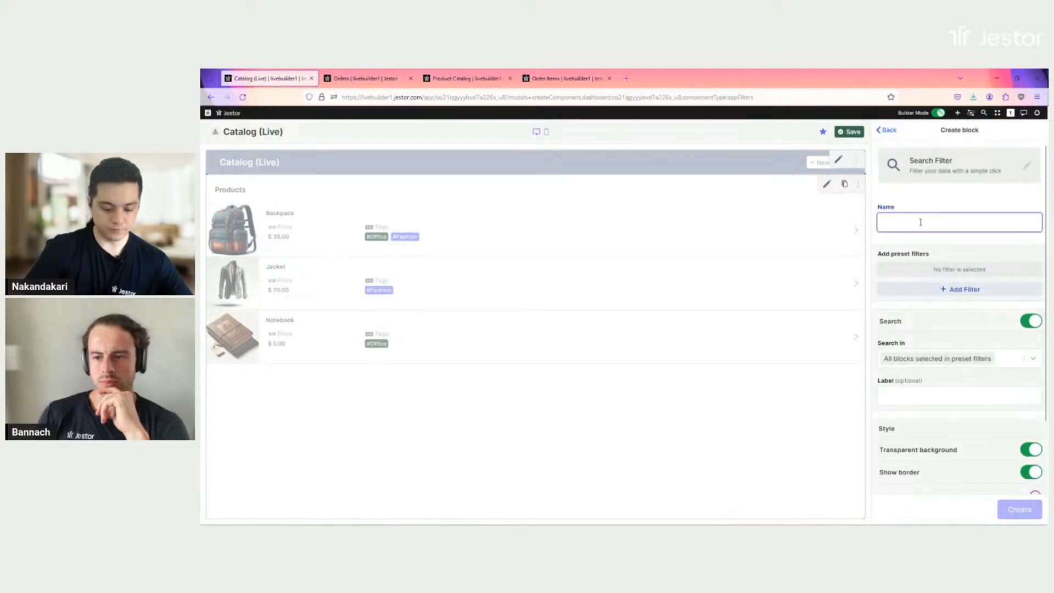
pyautogui.write('er')
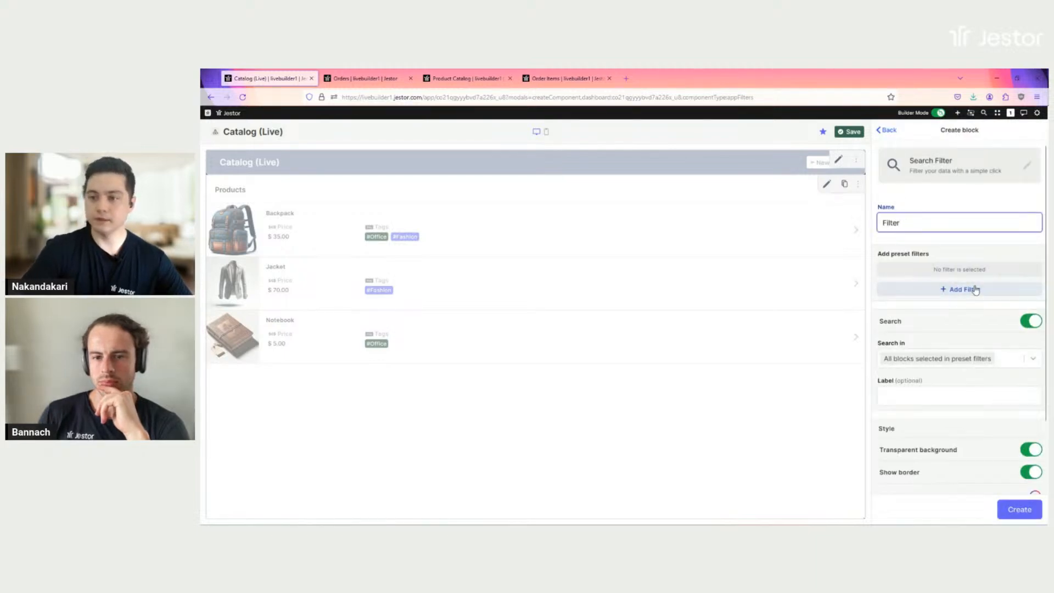
# Step: Start a preset filter button named Tags in black with the filter type Select from field
pyautogui.click(976, 290)
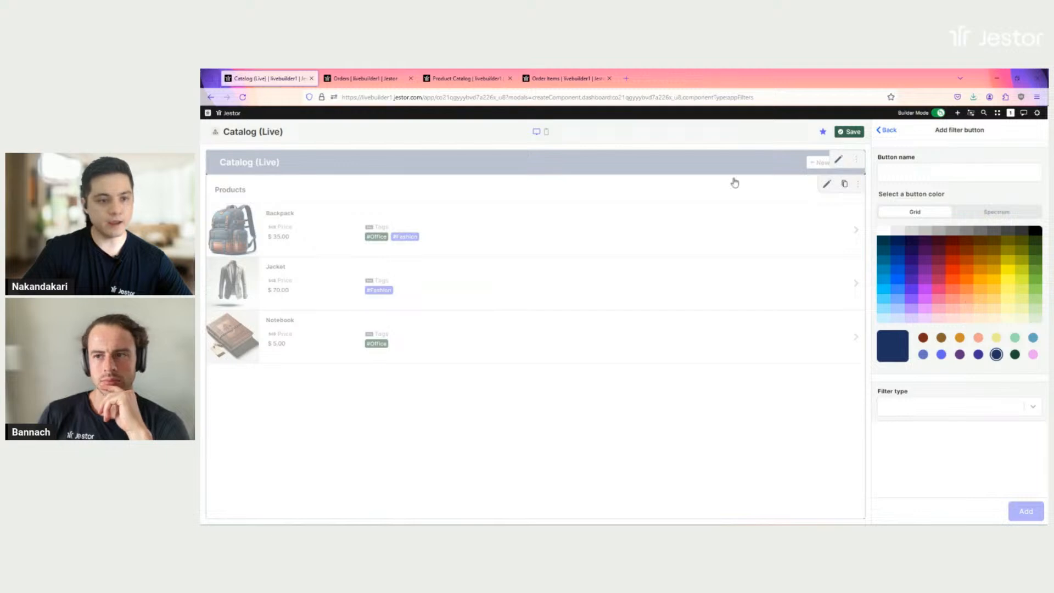
pyautogui.click(959, 172)
pyautogui.write('Tags')
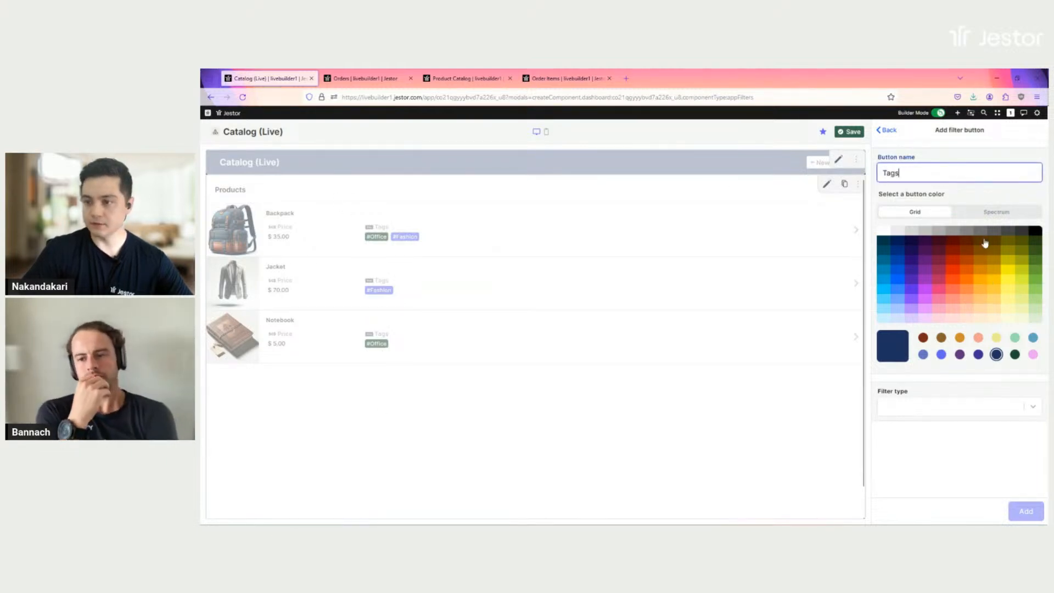
pyautogui.click(1036, 230)
pyautogui.click(936, 416)
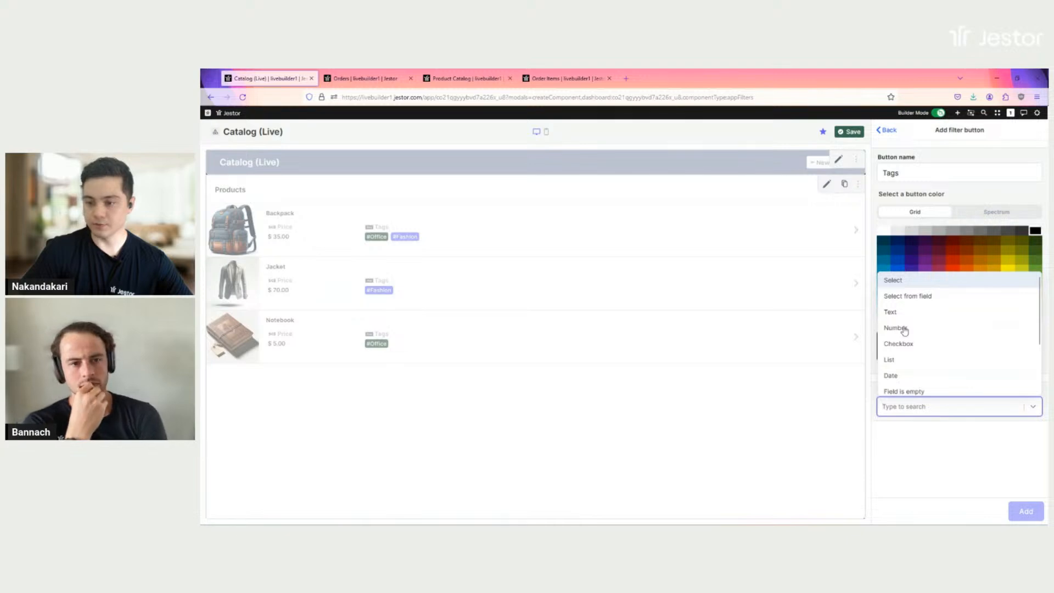
pyautogui.click(913, 297)
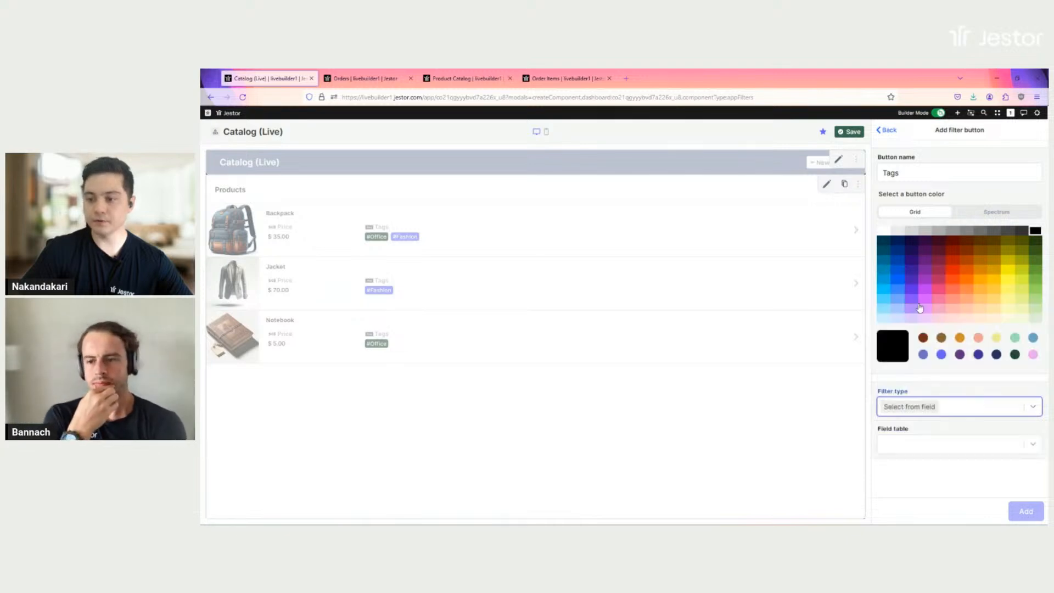
# Step: Set the Tags filter button's field table to Product Catalog and its field to Tags
pyautogui.click(926, 450)
pyautogui.write('pr')
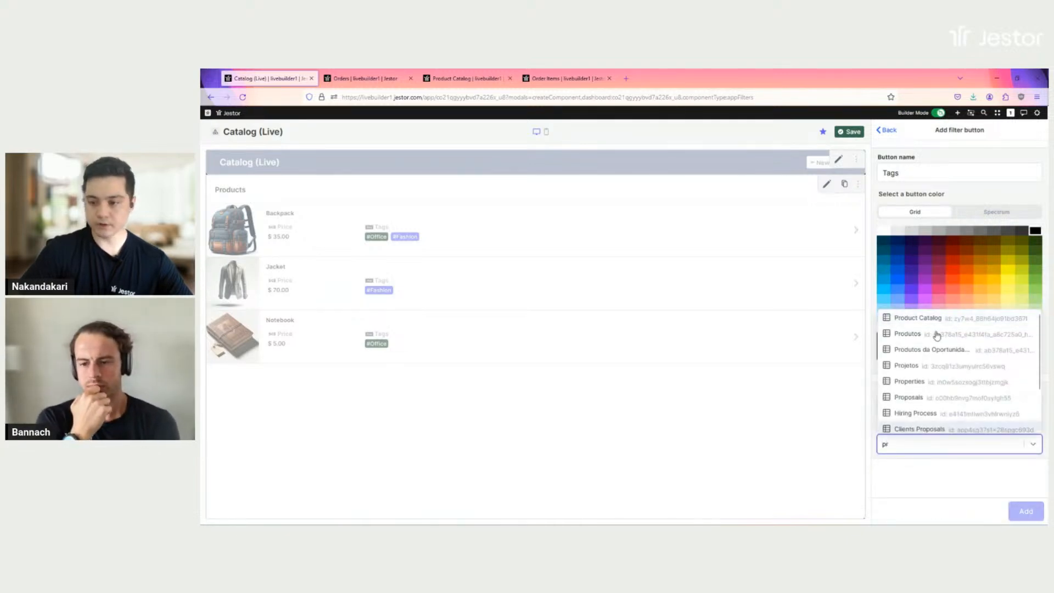
pyautogui.click(934, 318)
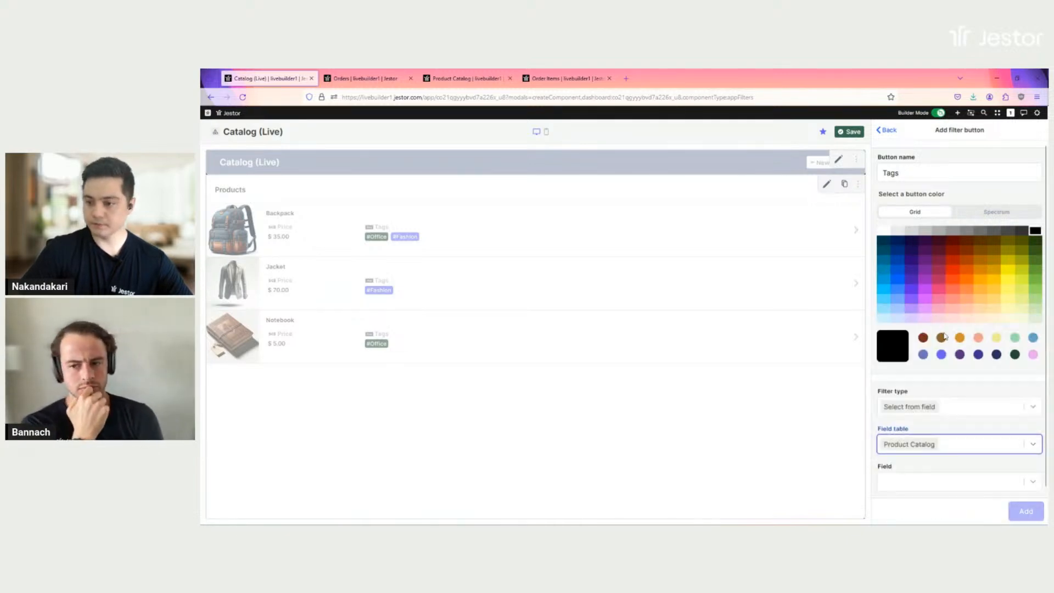
pyautogui.click(935, 482)
pyautogui.click(901, 494)
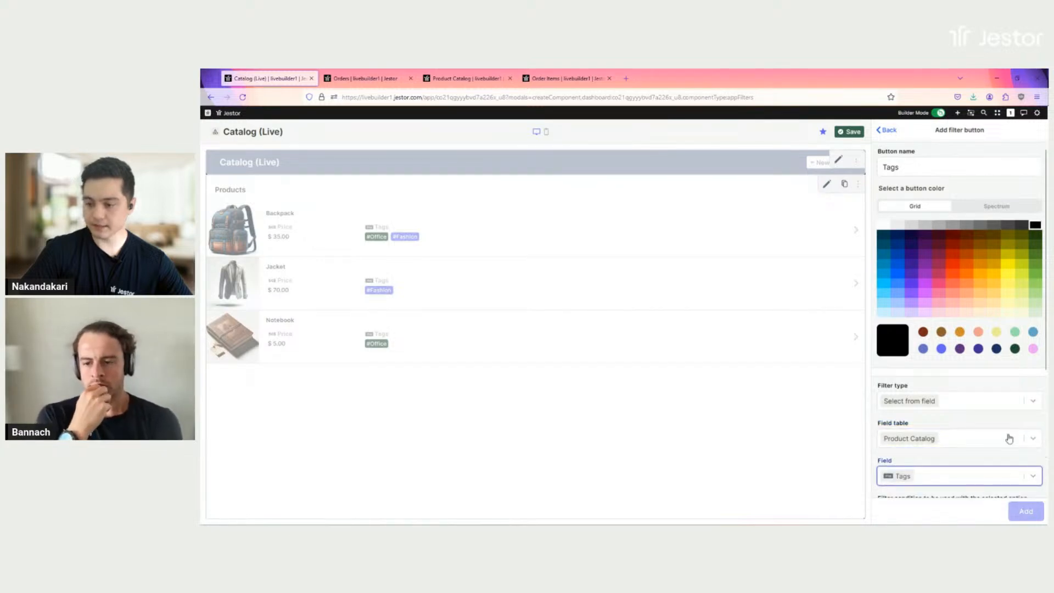
# Step: Apply the filter button to the Products list's Tags field and add it to the search filter
pyautogui.scroll(-3, 1005, 434)
pyautogui.click(957, 416)
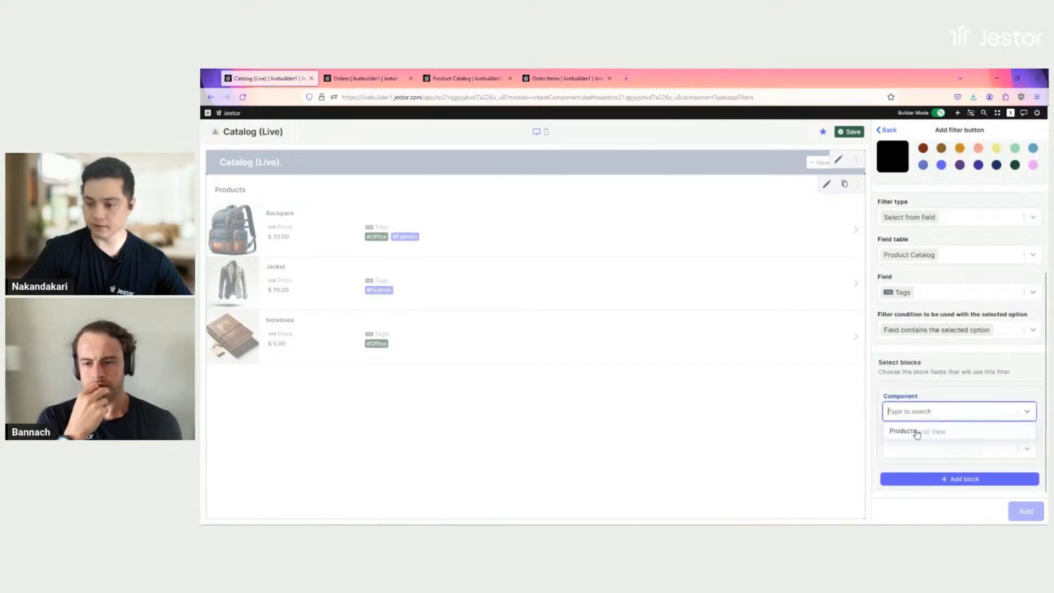
pyautogui.click(920, 435)
pyautogui.click(941, 456)
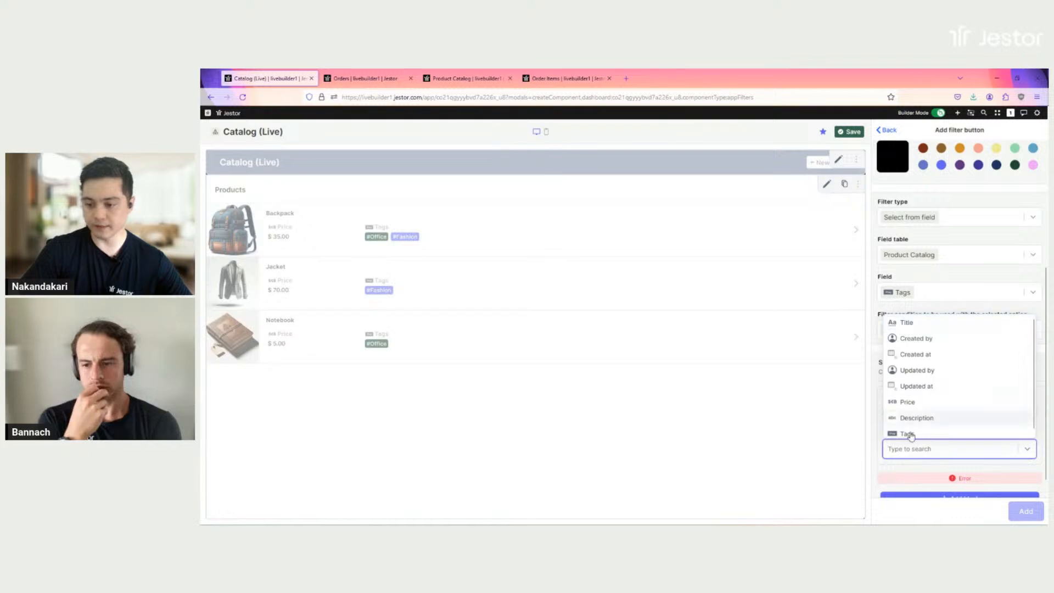
pyautogui.click(911, 436)
pyautogui.click(1026, 511)
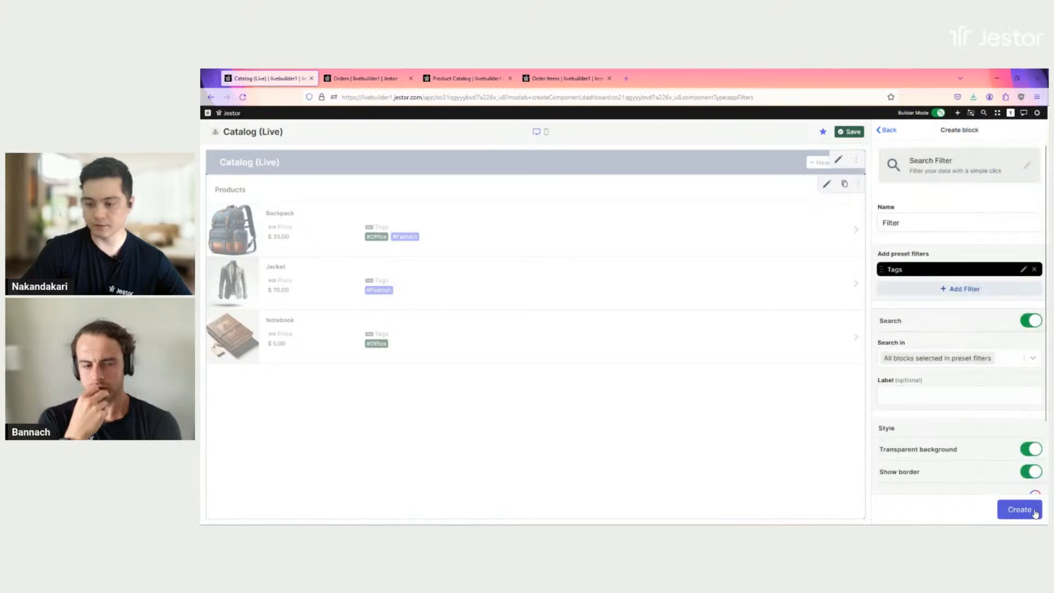
# Step: Turn off the border of the Filter block, create the block and save the Catalog app layout
pyautogui.click(1031, 419)
pyautogui.click(1019, 510)
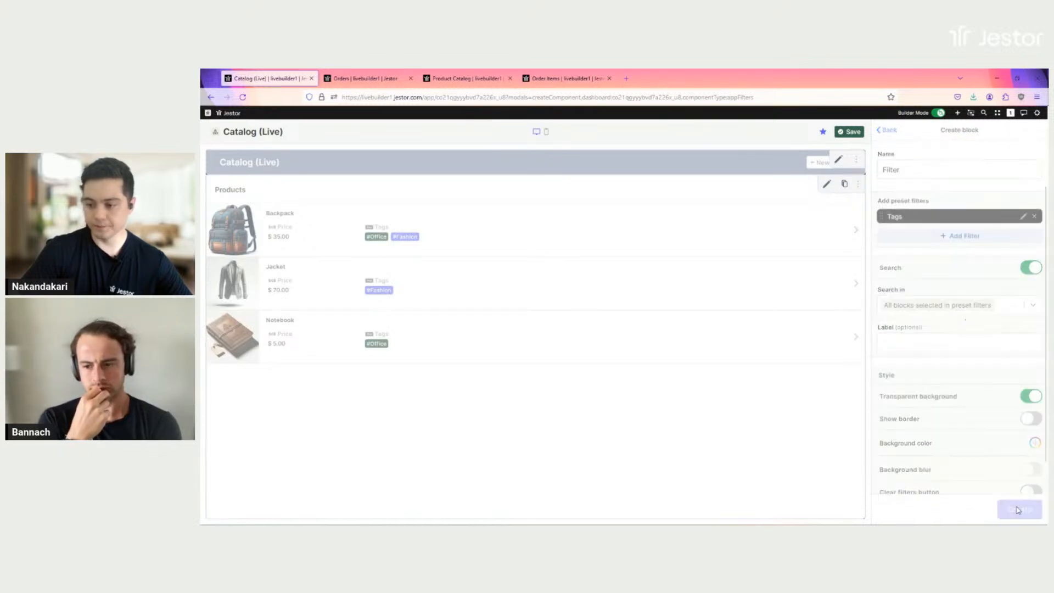
pyautogui.click(852, 135)
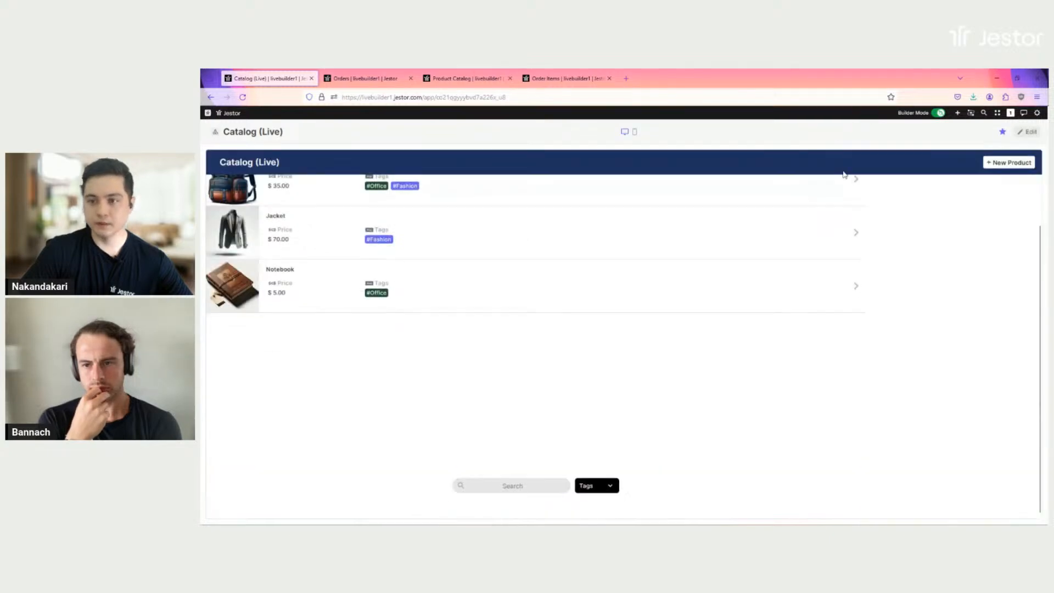
# Step: Set Filter as the Catalog title bar's search filter, then save the block and the app layout
pyautogui.click(1028, 132)
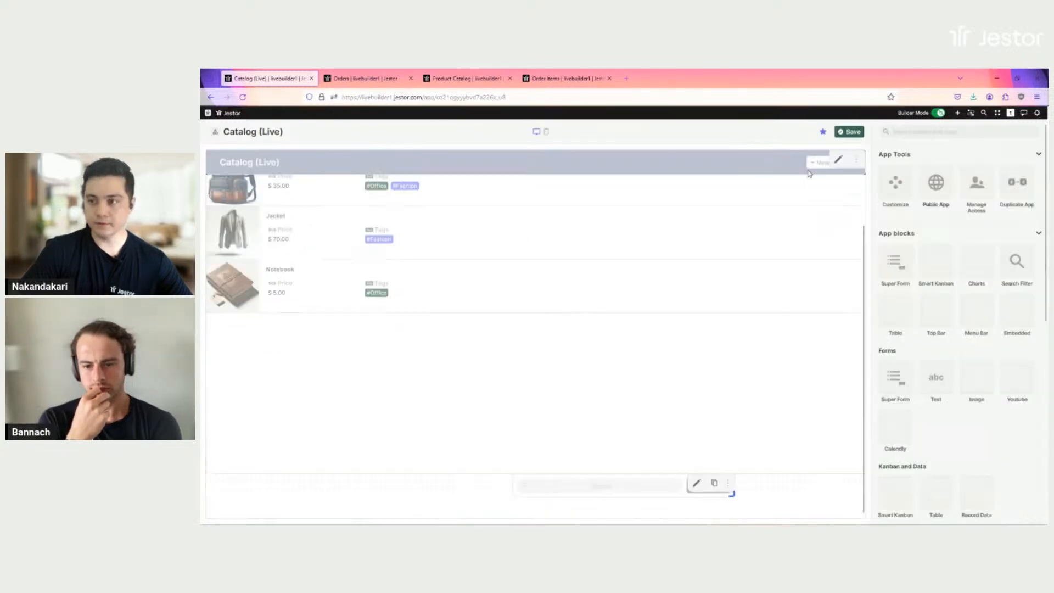
pyautogui.click(839, 161)
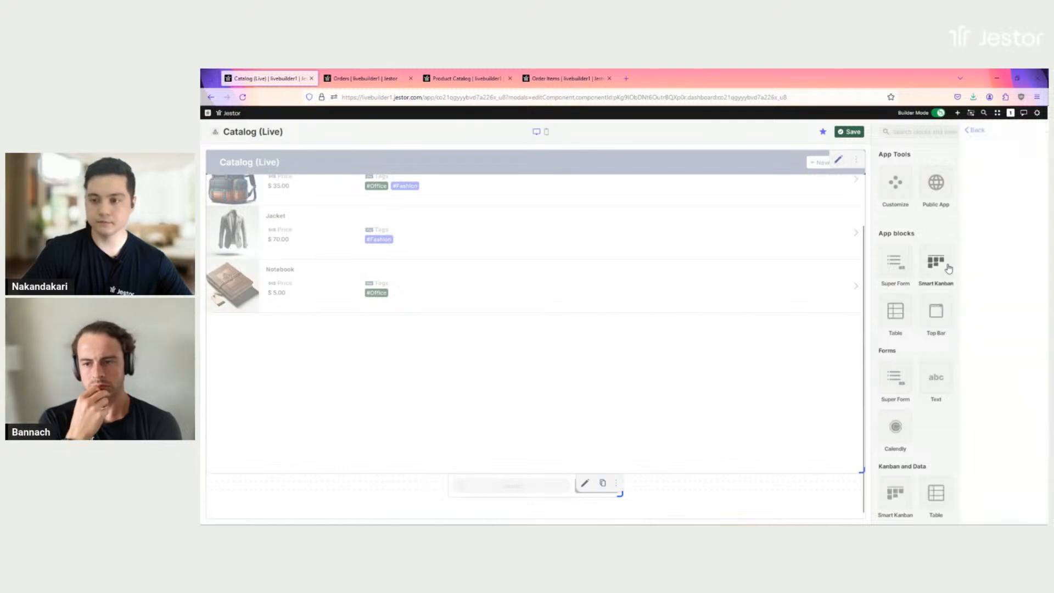
pyautogui.scroll(-3, 975, 268)
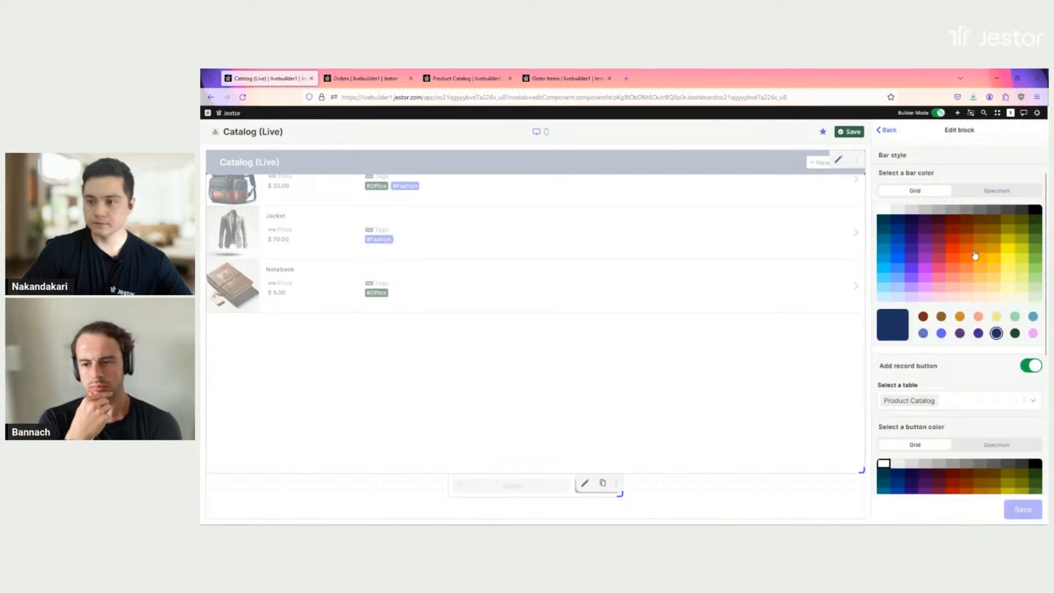
pyautogui.scroll(-6, 983, 330)
pyautogui.click(966, 472)
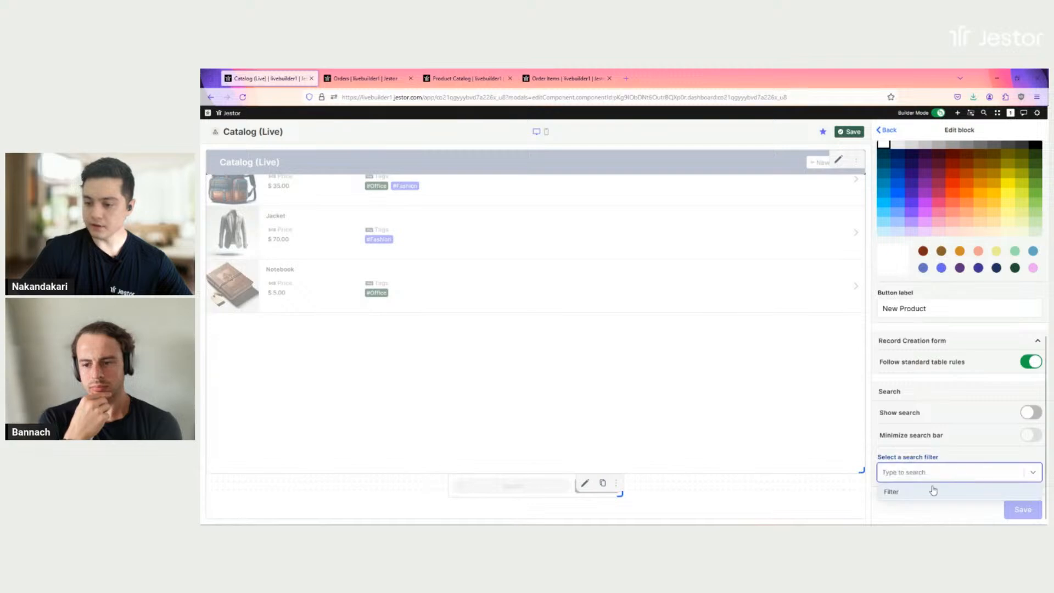
pyautogui.click(932, 489)
pyautogui.click(1009, 506)
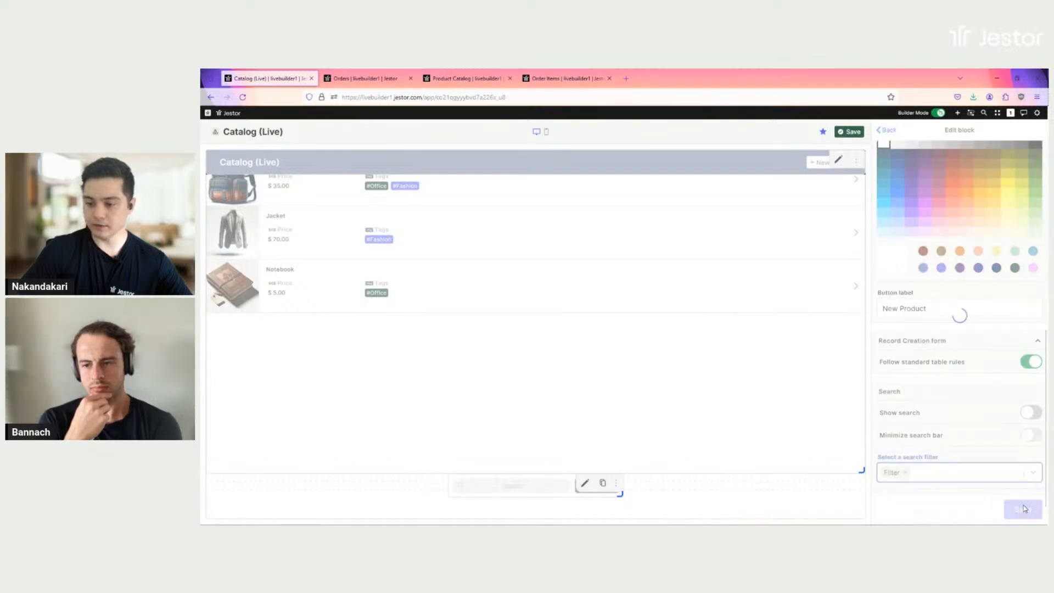
pyautogui.click(851, 132)
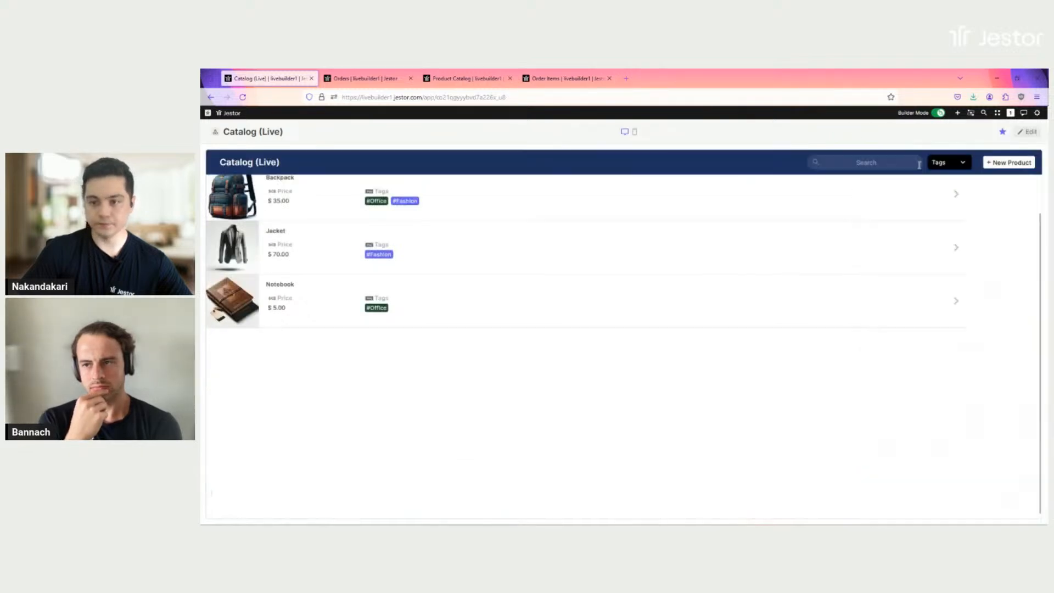
# Step: Test the Tags filter by filtering the products by Office, then clear it
pyautogui.click(953, 164)
pyautogui.click(934, 196)
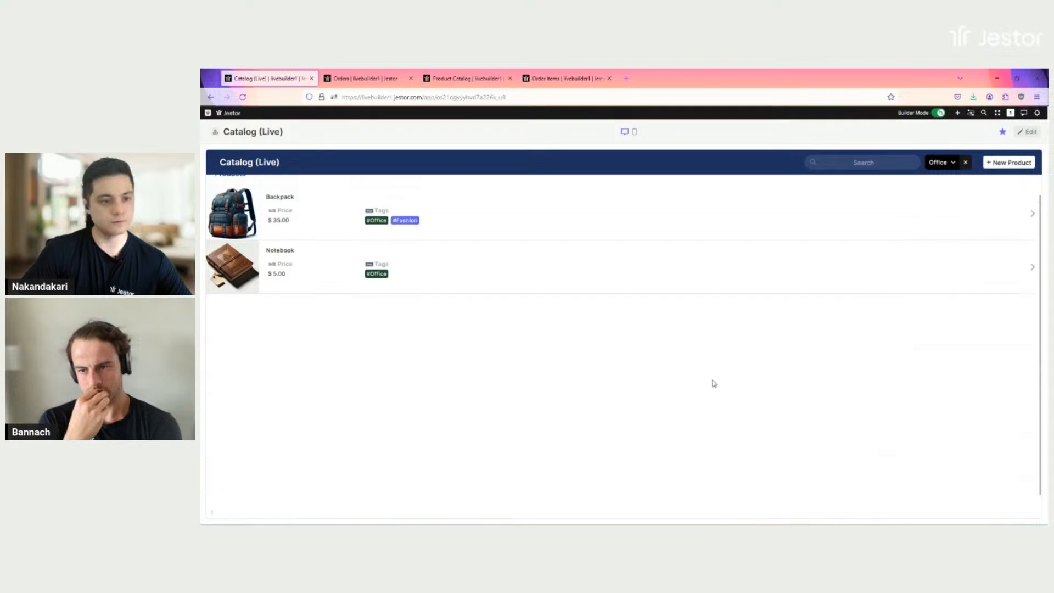
pyautogui.click(965, 165)
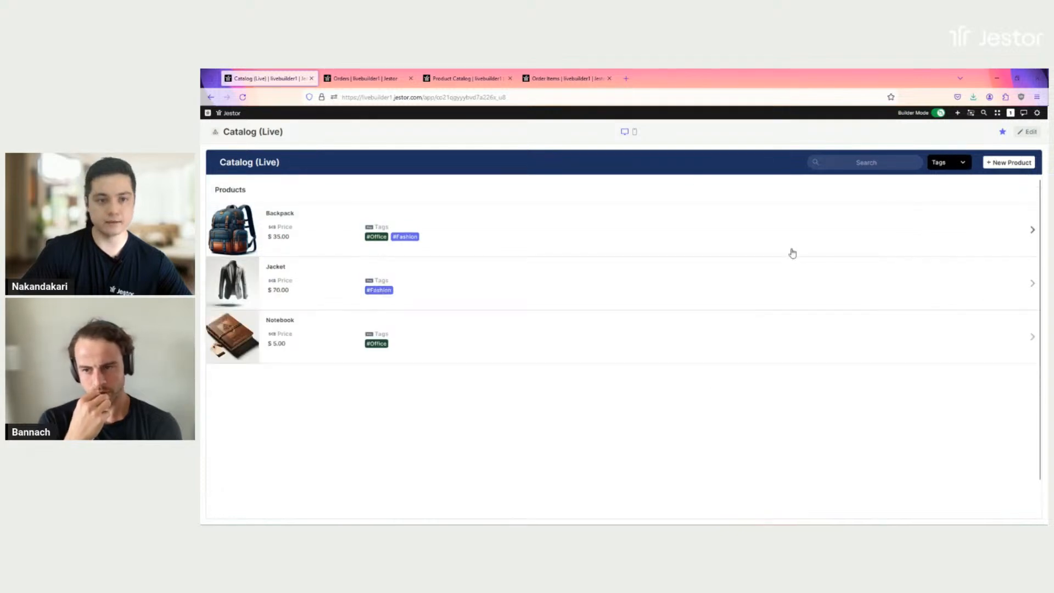
# Step: Set a custom emoji icon for the Catalog (Live) app and save it
pyautogui.hotkey('ctrl', 'k')
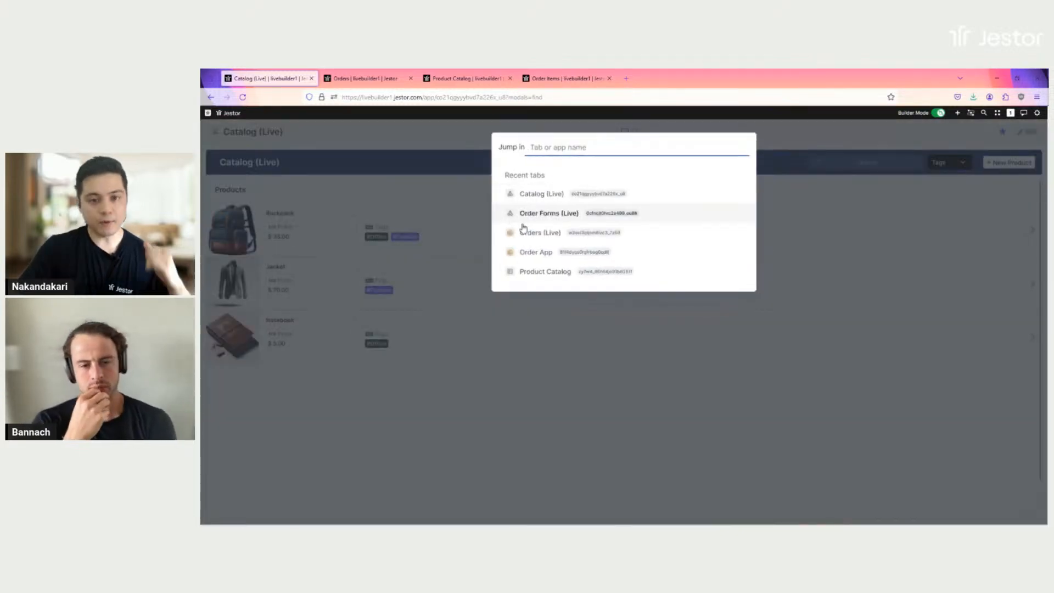
pyautogui.click(218, 133)
pyautogui.click(215, 133)
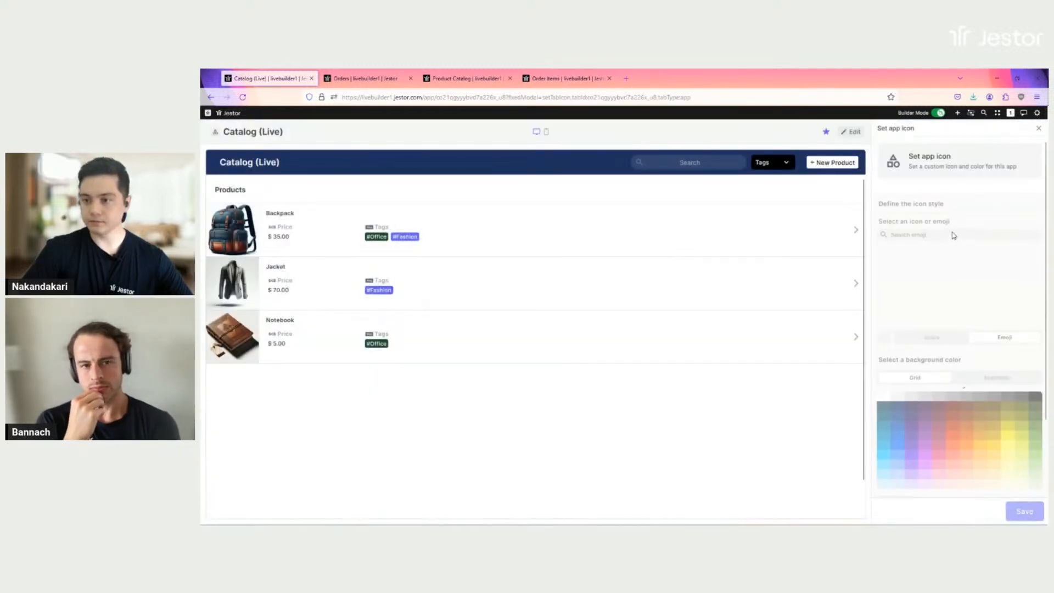
pyautogui.click(937, 235)
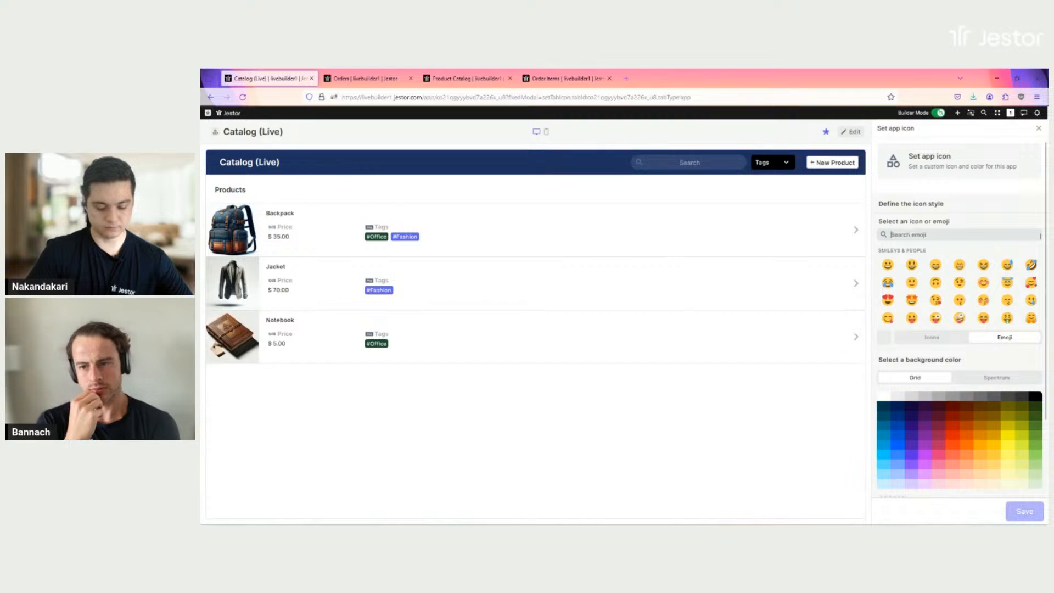
pyautogui.click(1037, 431)
pyautogui.click(1008, 508)
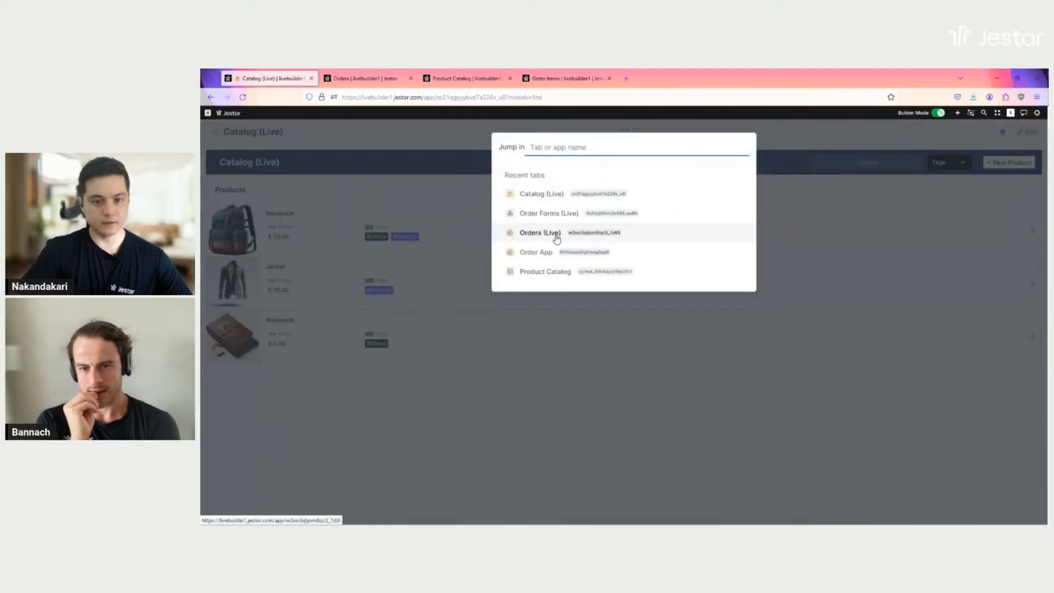
# Step: Switch to the Orders (Live) app, add a Menu Bar block and open its settings
pyautogui.click(557, 240)
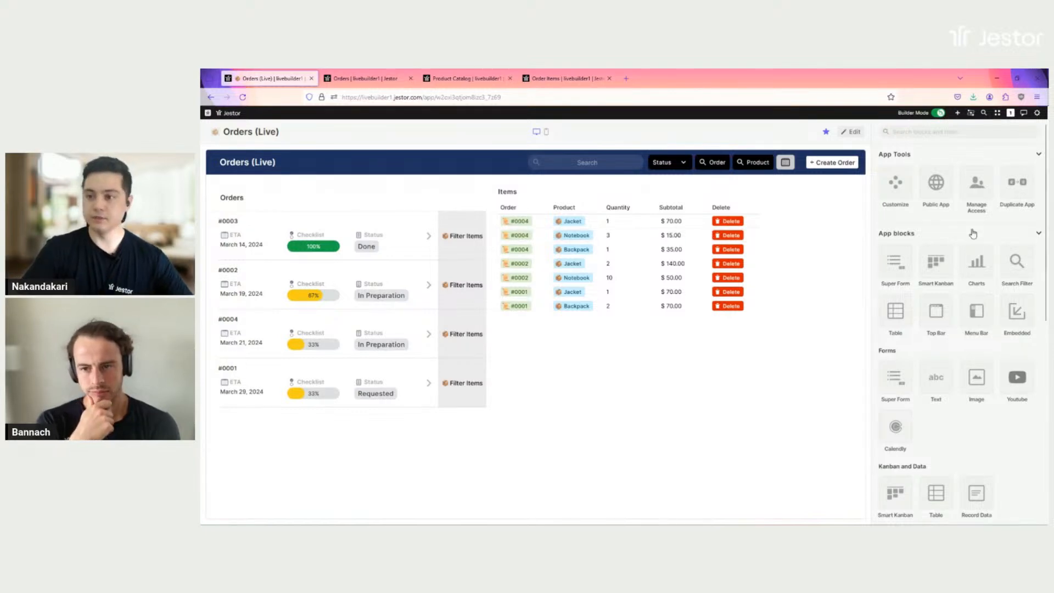
pyautogui.click(975, 325)
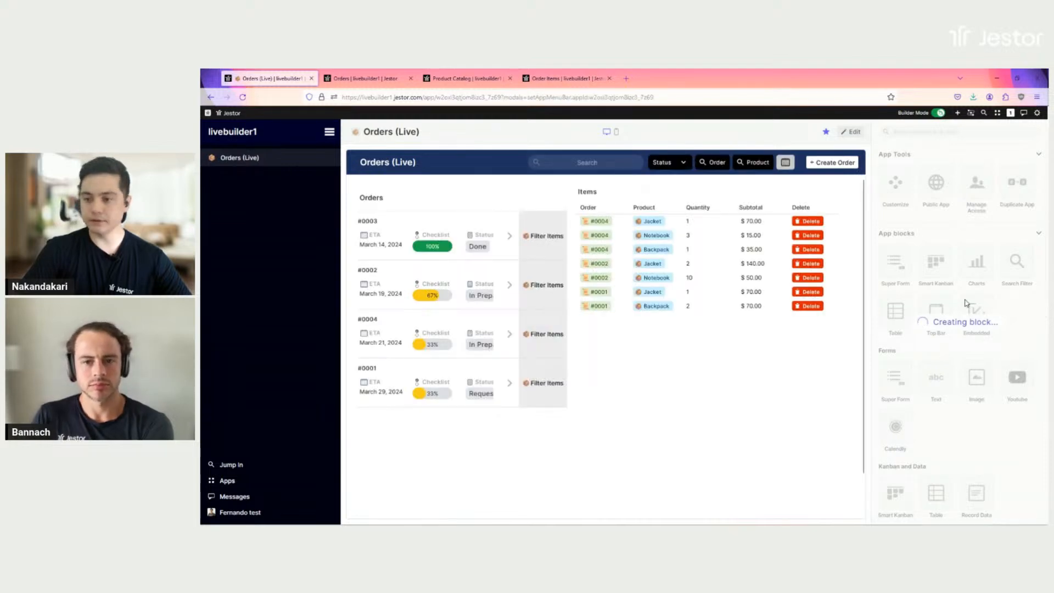
pyautogui.click(308, 134)
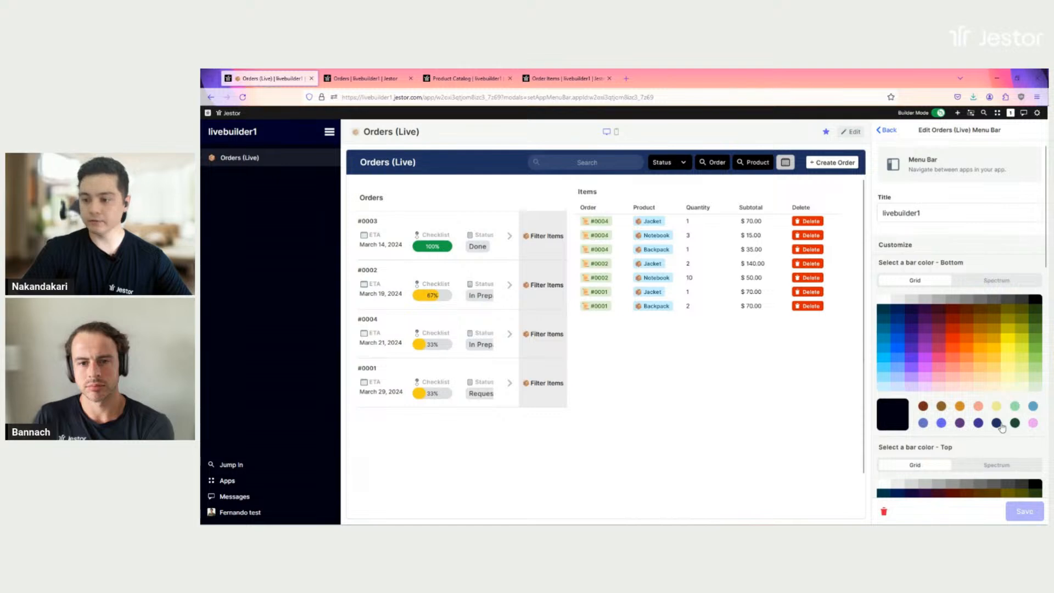
# Step: Set the menu bar's top color to dark navy blue and its bottom color to light gray
pyautogui.scroll(-2, 1001, 434)
pyautogui.scroll(-1, 1005, 462)
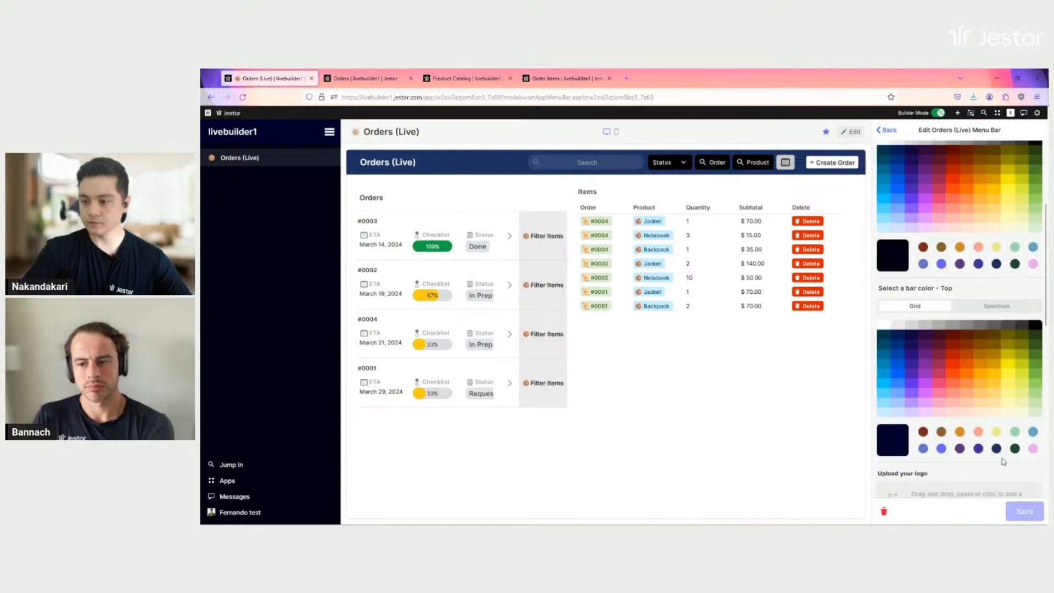
pyautogui.click(997, 449)
pyautogui.scroll(2, 993, 431)
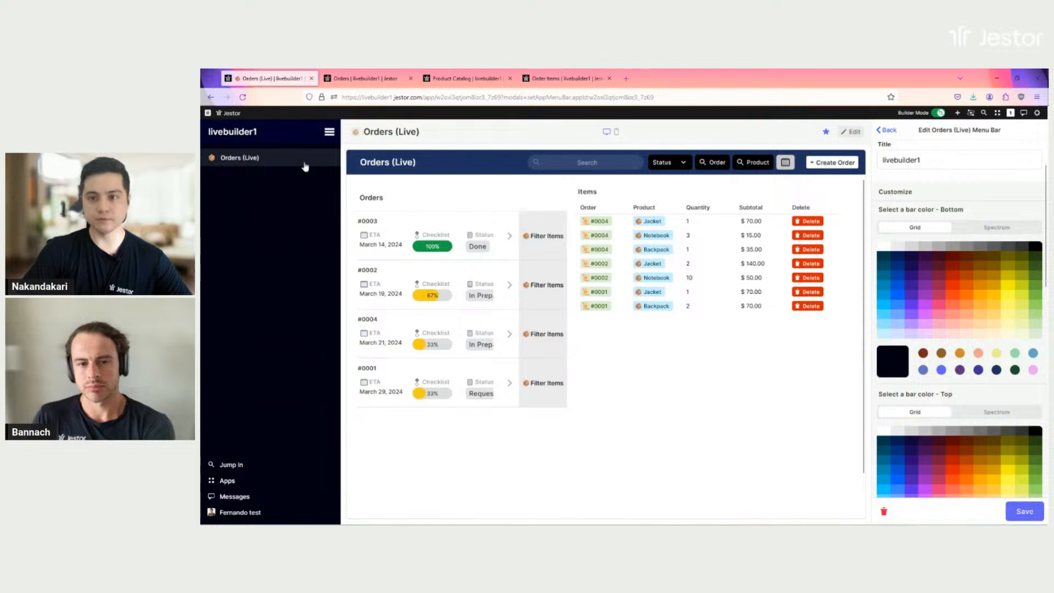
pyautogui.click(897, 246)
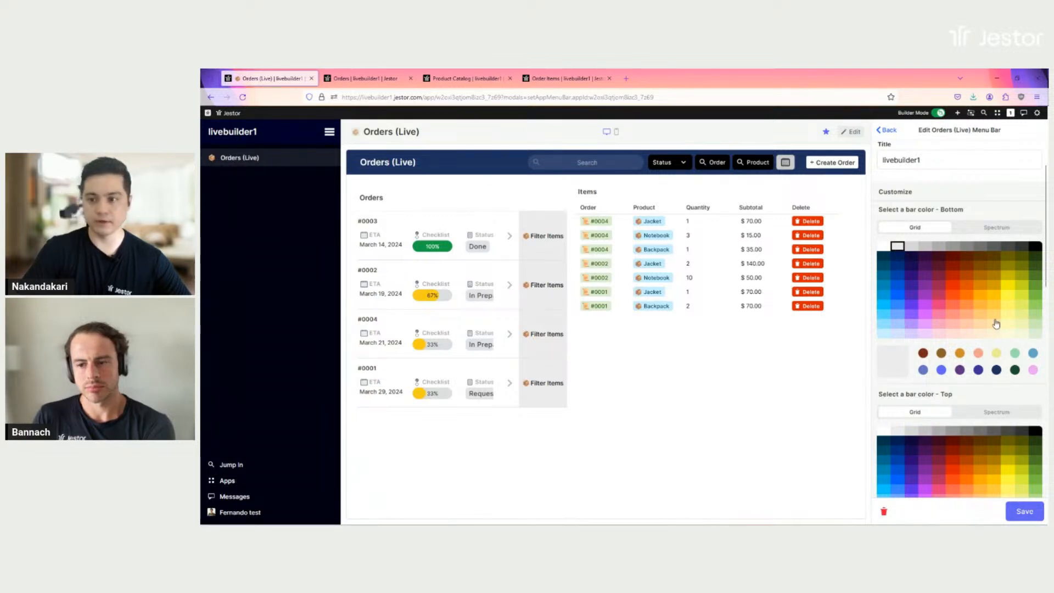
# Step: Add the Catalog (Live) app to the menu bar's apps and save the menu bar
pyautogui.scroll(-5, 972, 373)
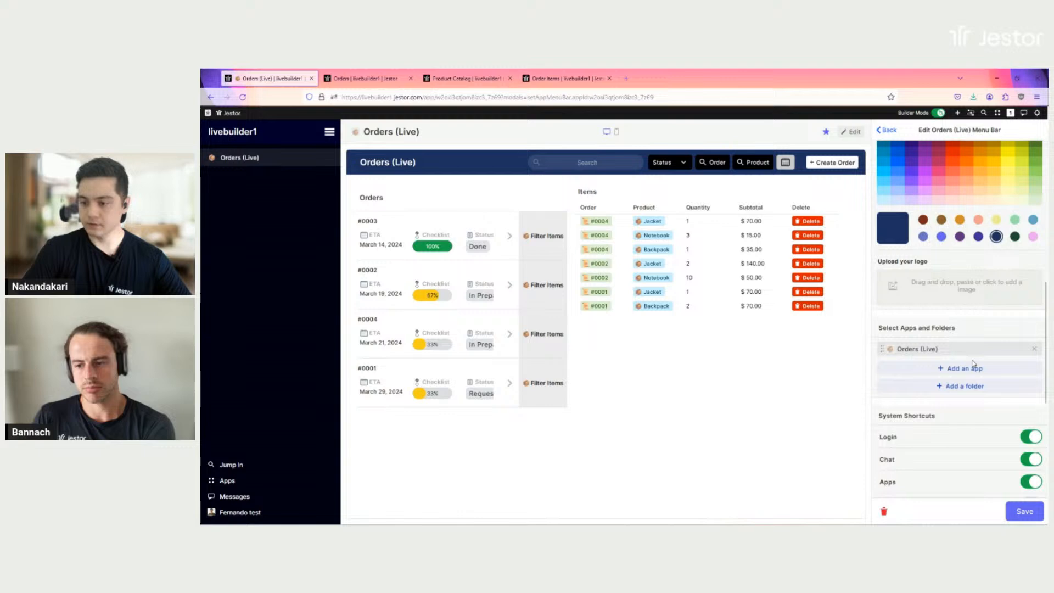
pyautogui.click(942, 372)
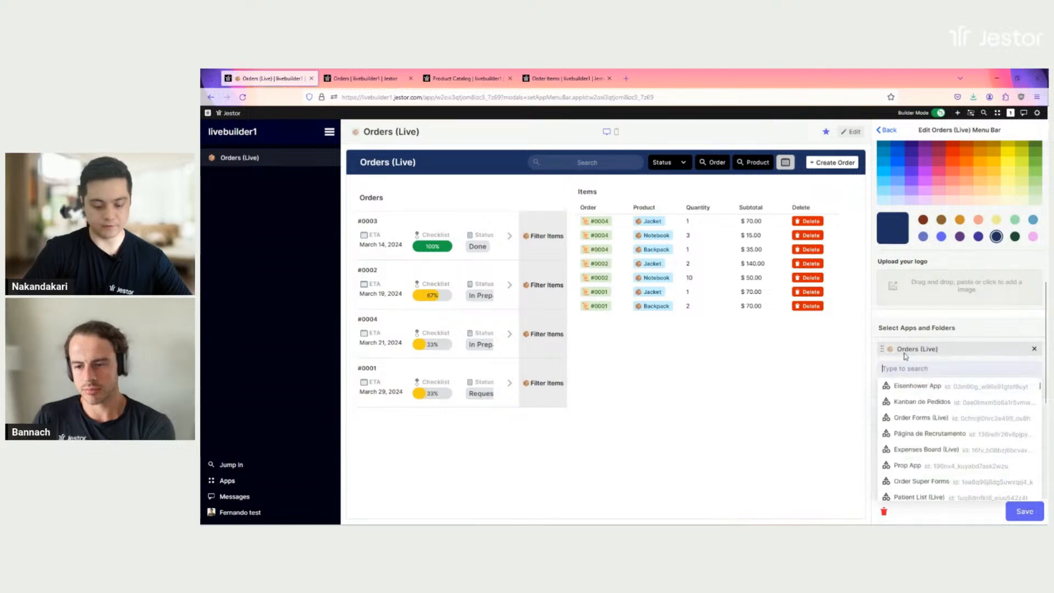
pyautogui.write('cata')
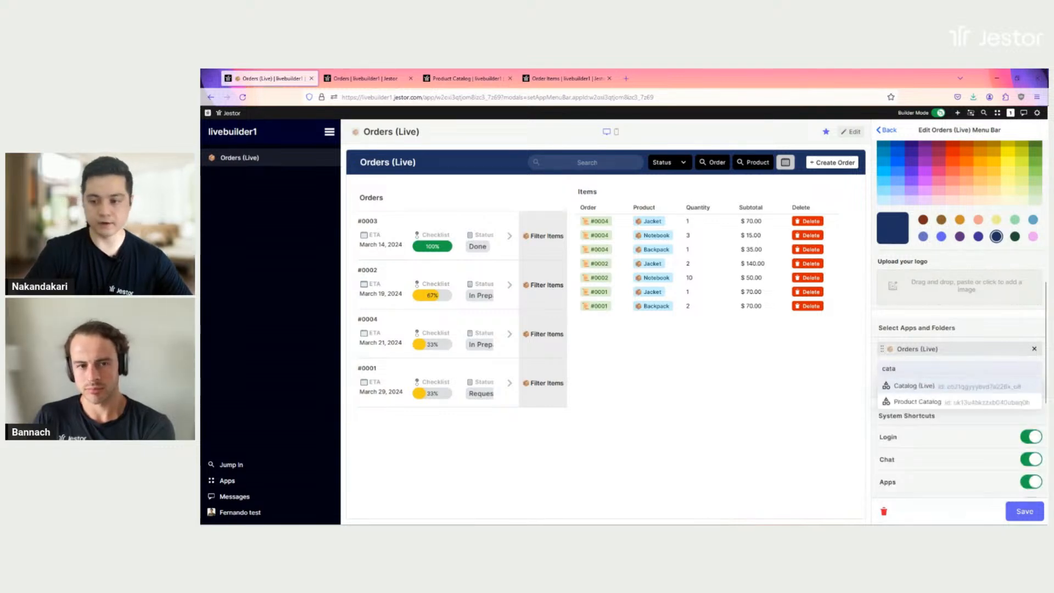
pyautogui.click(916, 386)
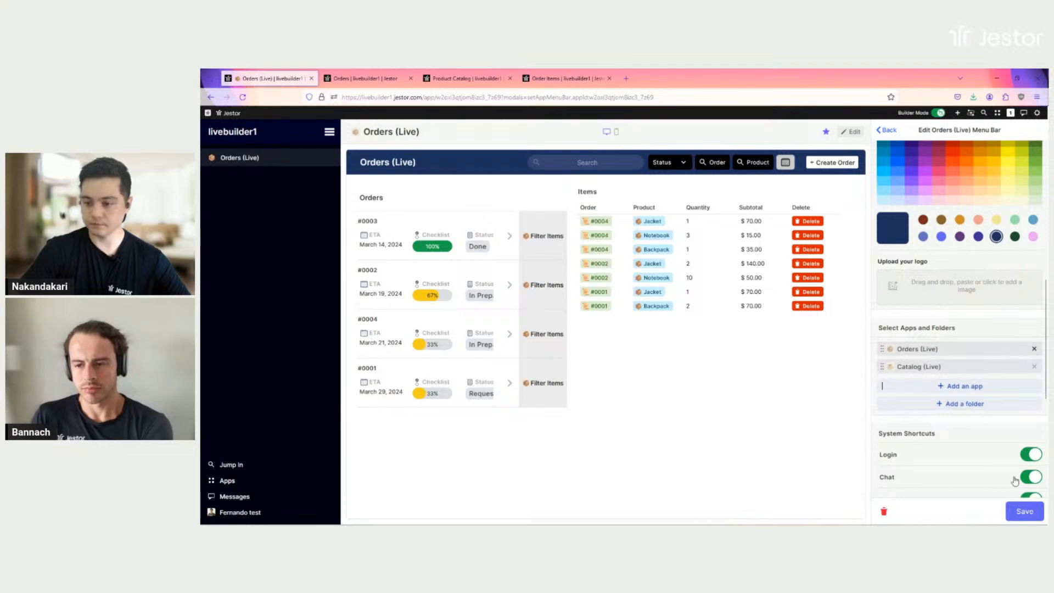
pyautogui.scroll(-2, 1019, 483)
pyautogui.click(1022, 512)
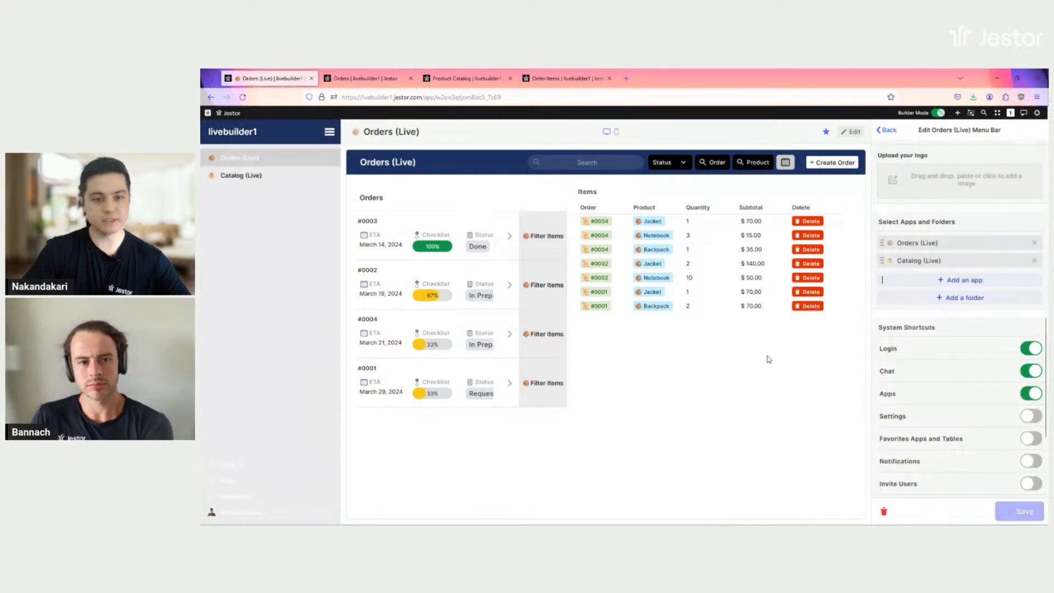
# Step: Preview the Orders app outside Builder Mode, look at order #0003's record, close it and return to Builder Mode
pyautogui.click(939, 113)
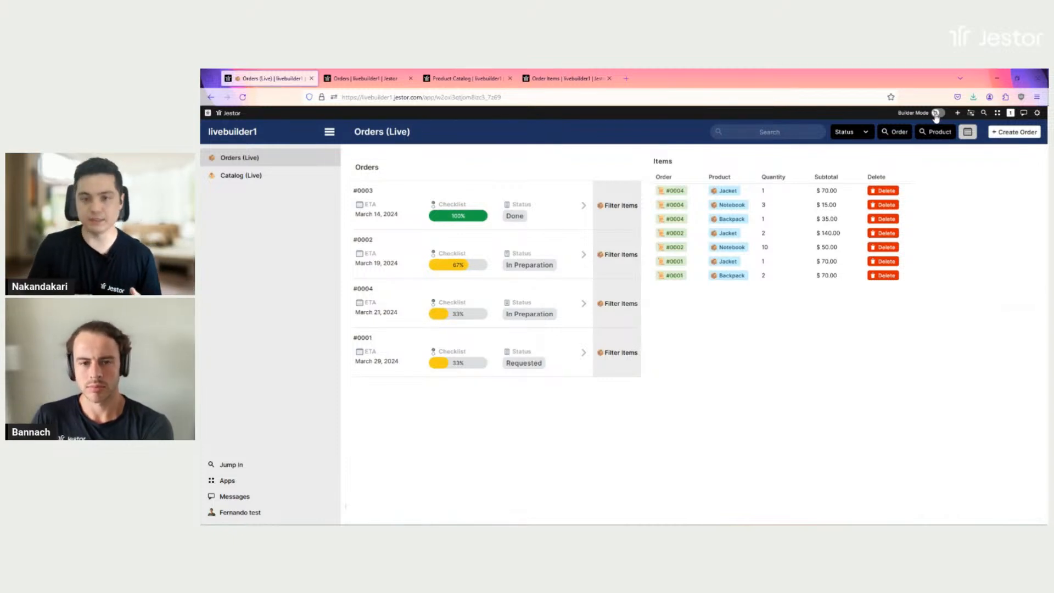
pyautogui.click(530, 208)
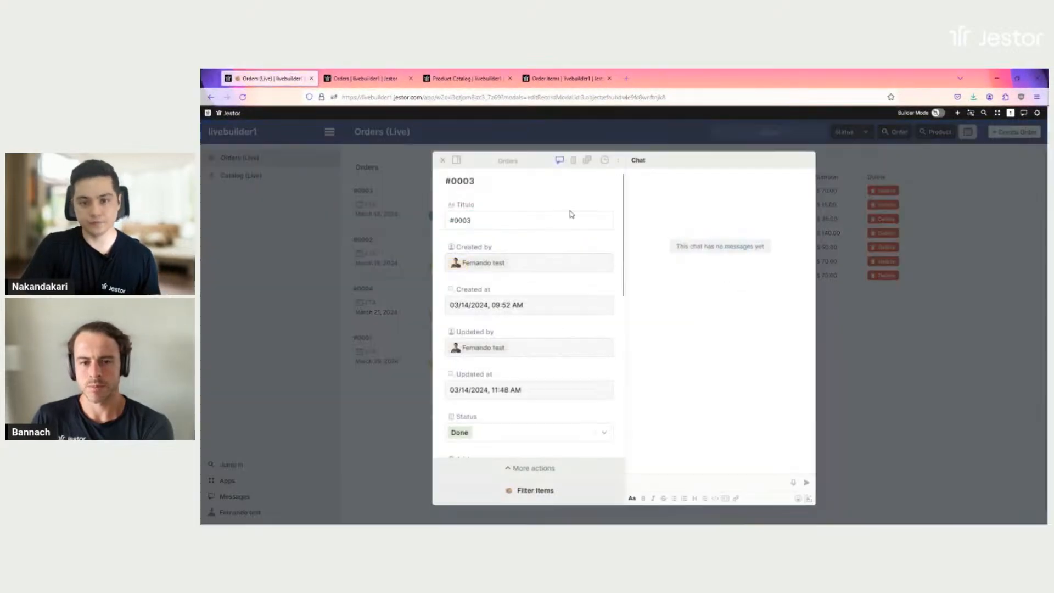
pyautogui.click(916, 318)
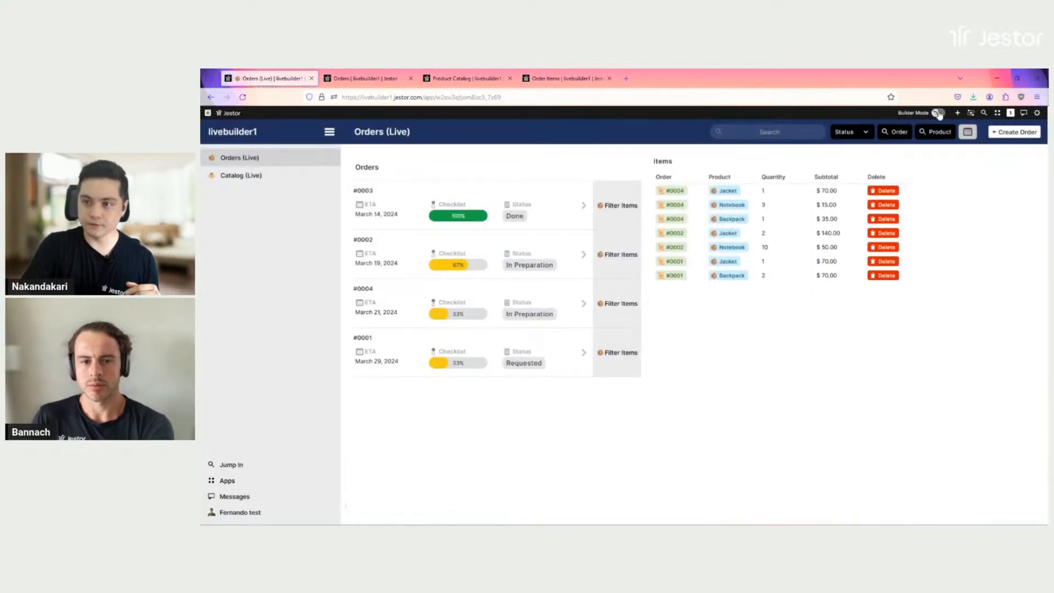
pyautogui.click(938, 113)
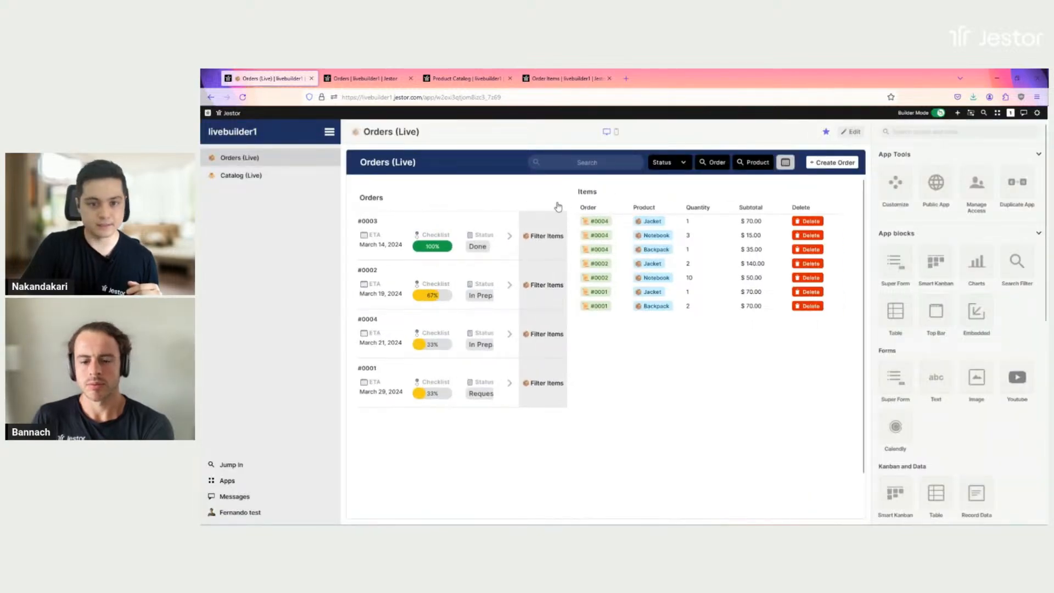
# Step: Turn off standard table rules for the Orders list's record update form and use the Order Info form from Order Forms (Live)
pyautogui.click(528, 192)
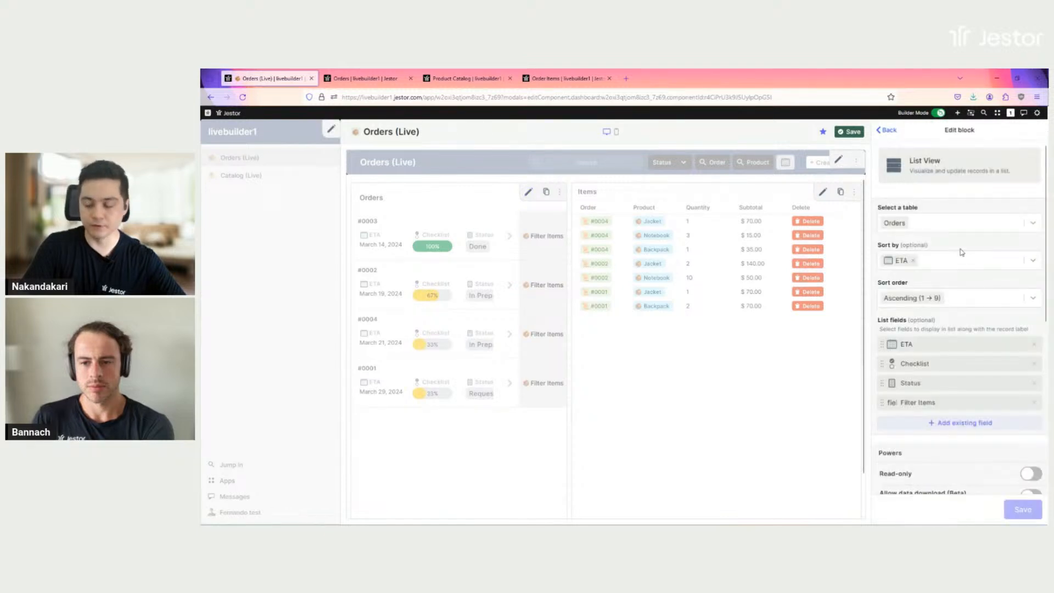
pyautogui.scroll(-5, 962, 252)
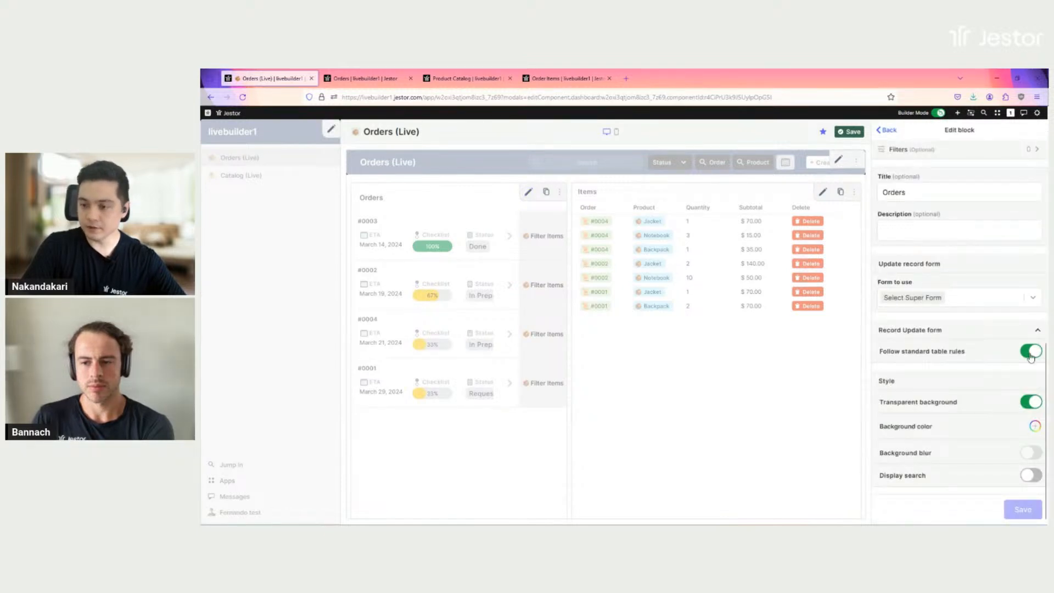
pyautogui.click(1031, 354)
pyautogui.click(965, 391)
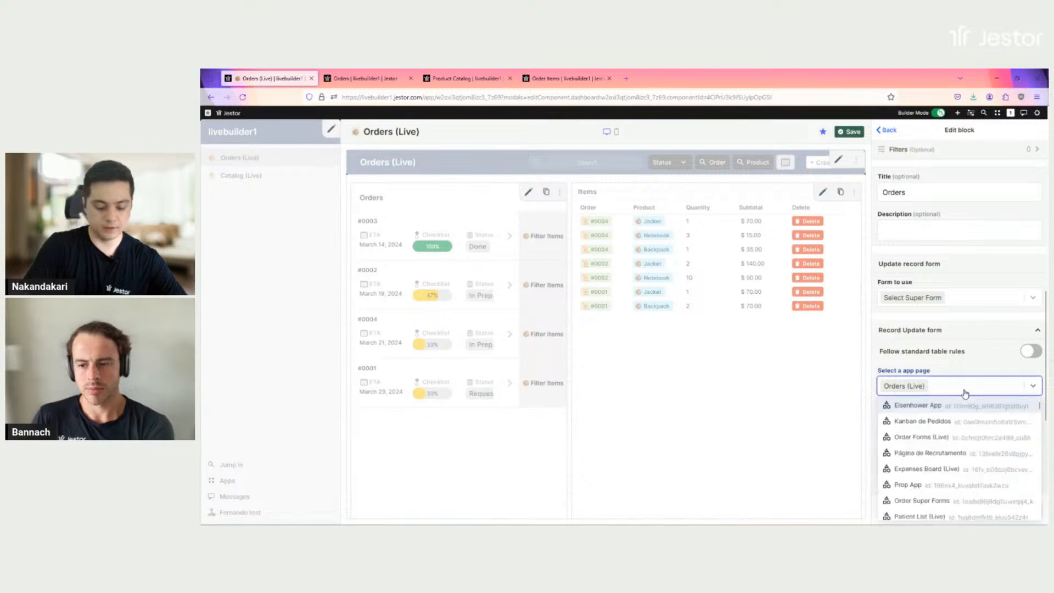
pyautogui.write('or')
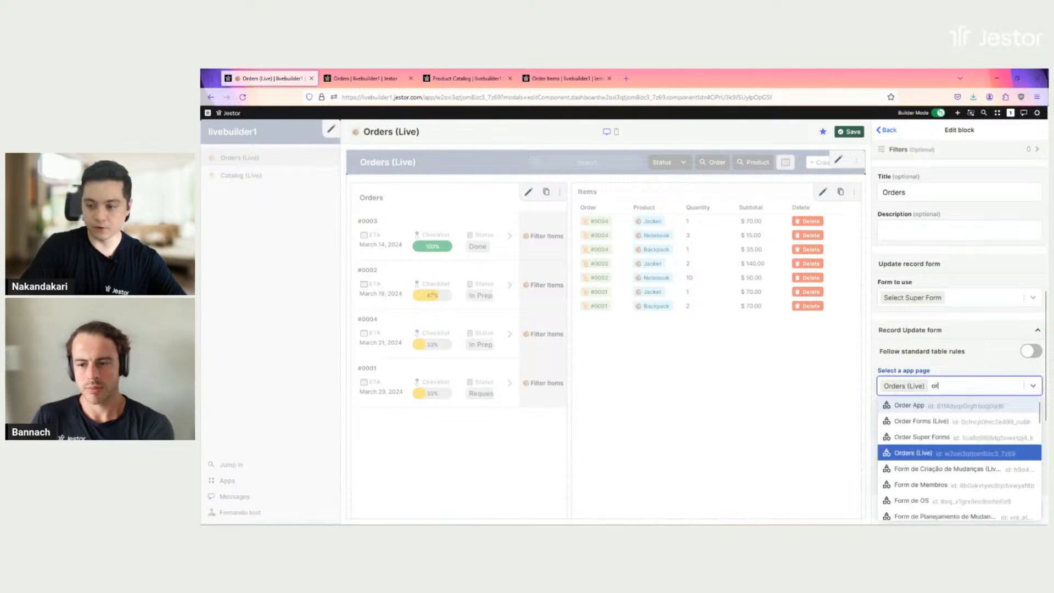
pyautogui.click(958, 424)
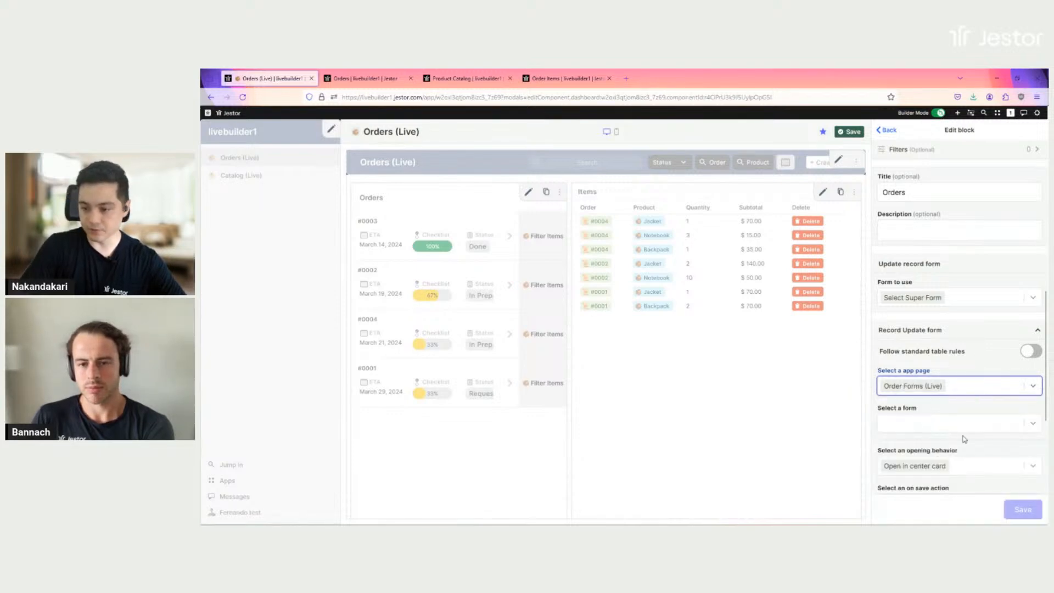
pyautogui.click(964, 428)
pyautogui.click(917, 466)
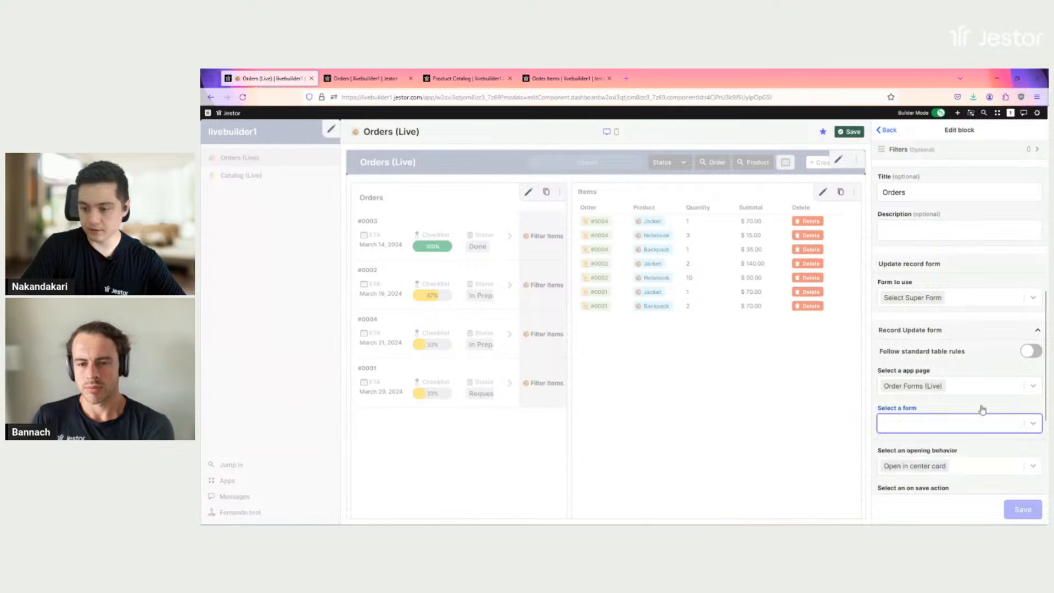
# Step: Set the update form's opening behavior to "Open in center card (wider)", then save the block and the Orders app
pyautogui.scroll(-2, 935, 421)
pyautogui.click(965, 387)
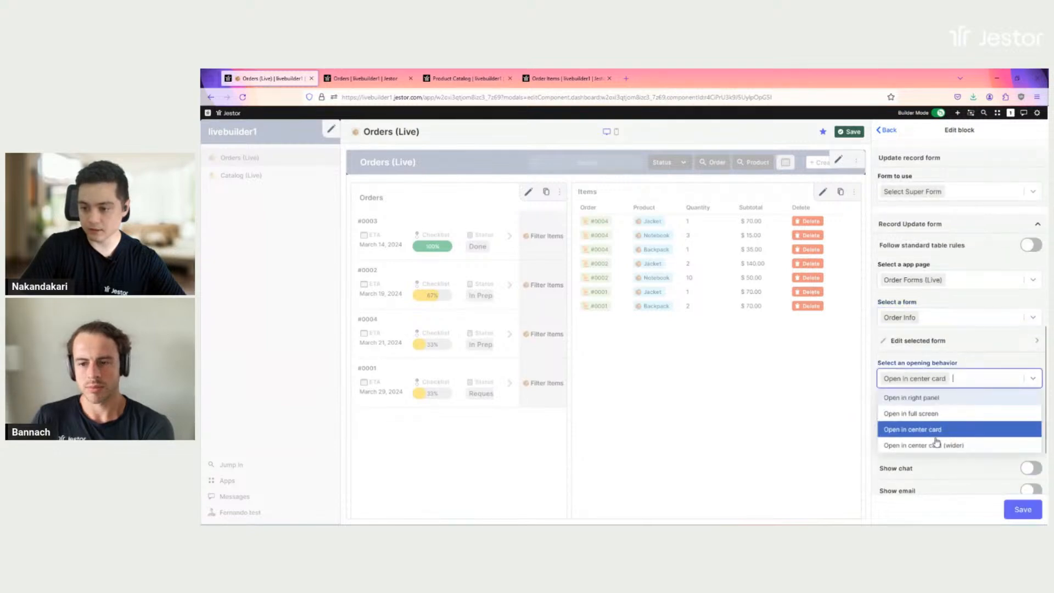
pyautogui.click(938, 445)
pyautogui.click(1019, 509)
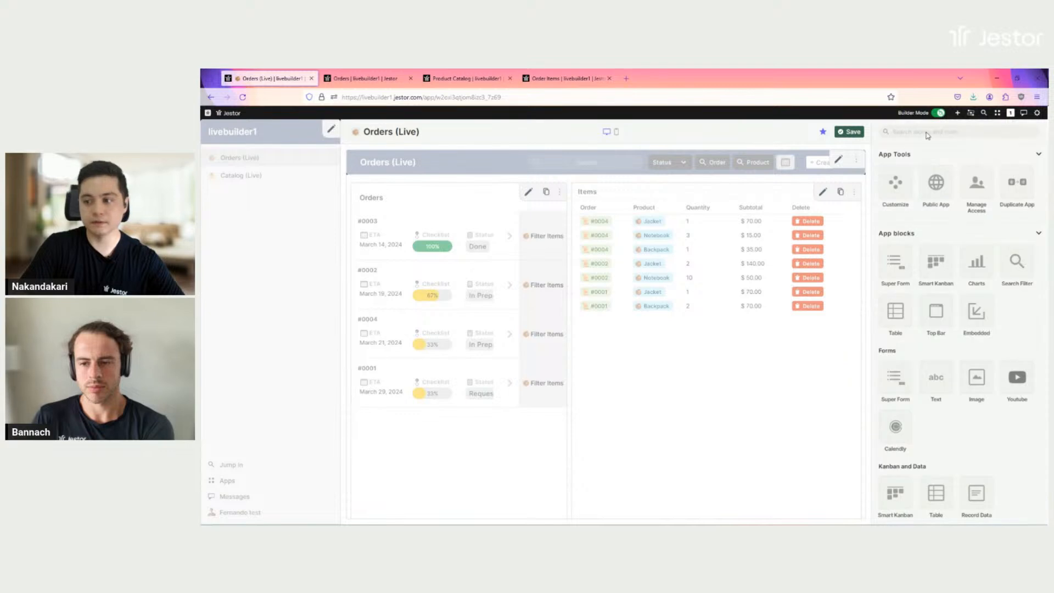
pyautogui.click(852, 133)
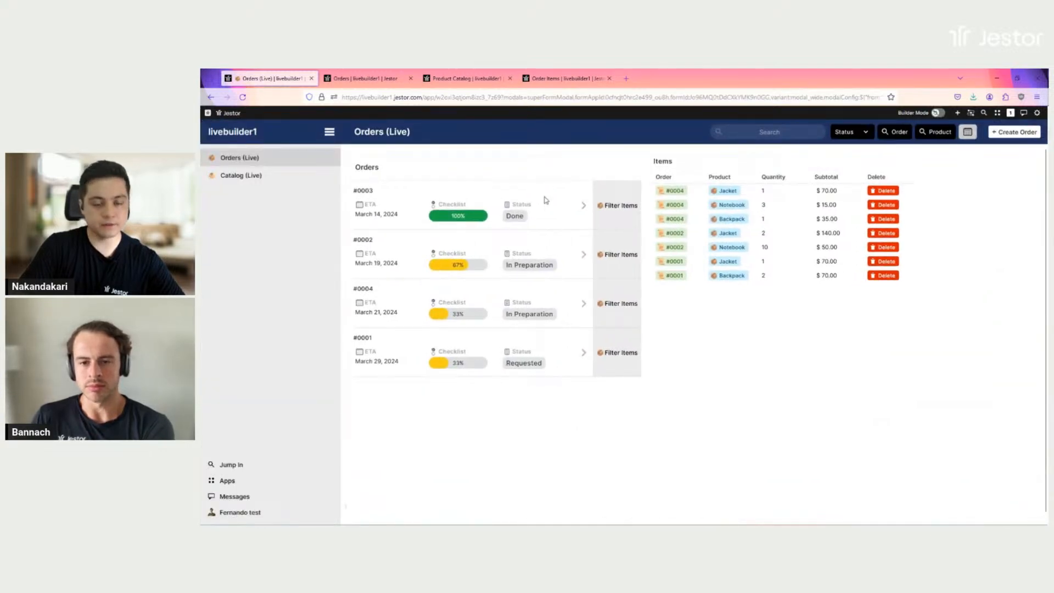
# Step: Preview order #0003's form, then switch to the Catalog app and check its new product form and the Backpack record
pyautogui.click(546, 200)
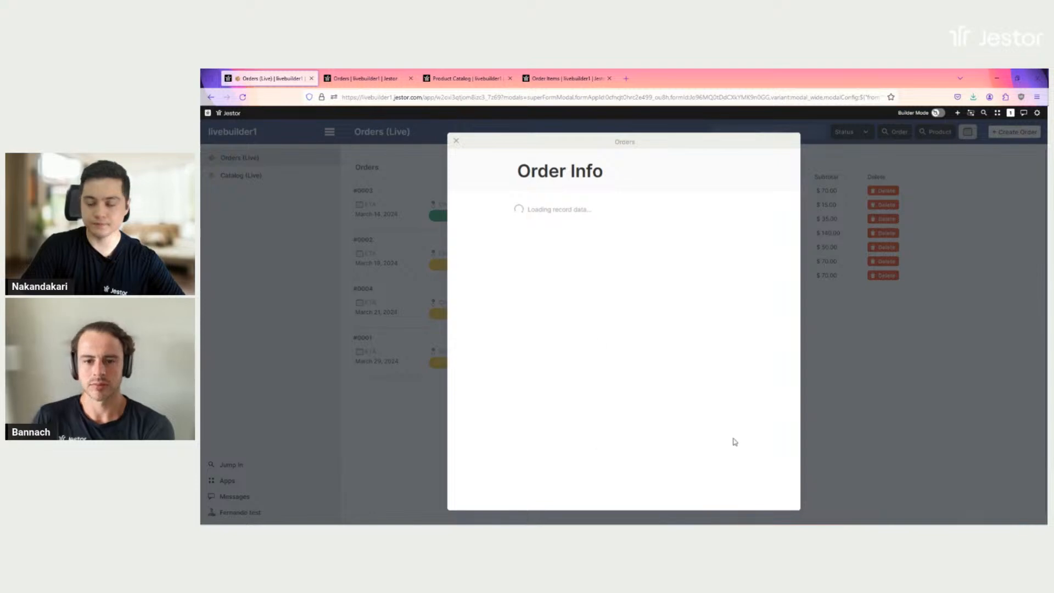
pyautogui.click(909, 383)
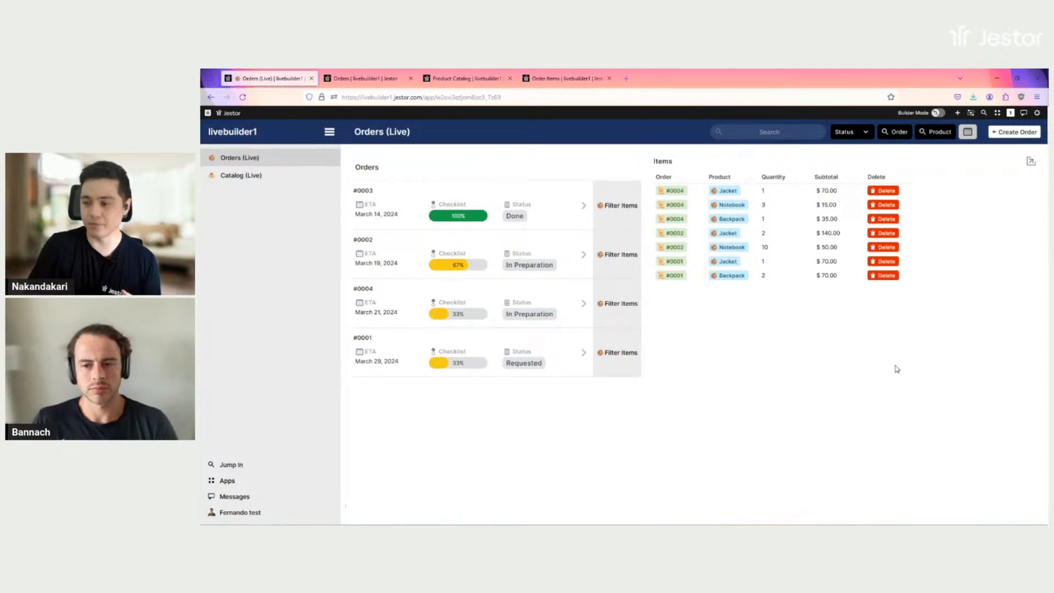
pyautogui.click(256, 179)
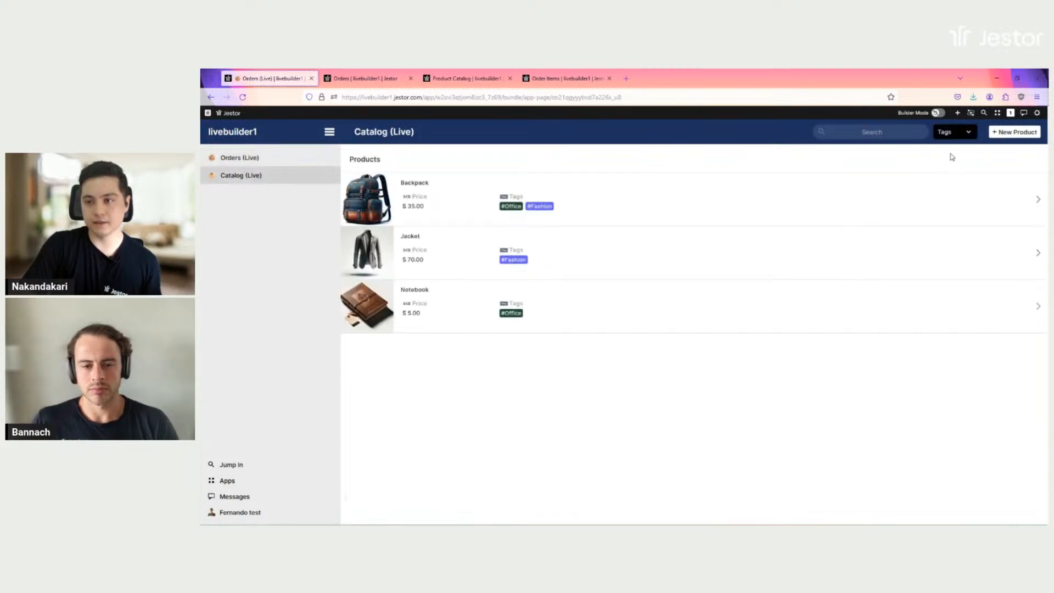
pyautogui.click(1008, 138)
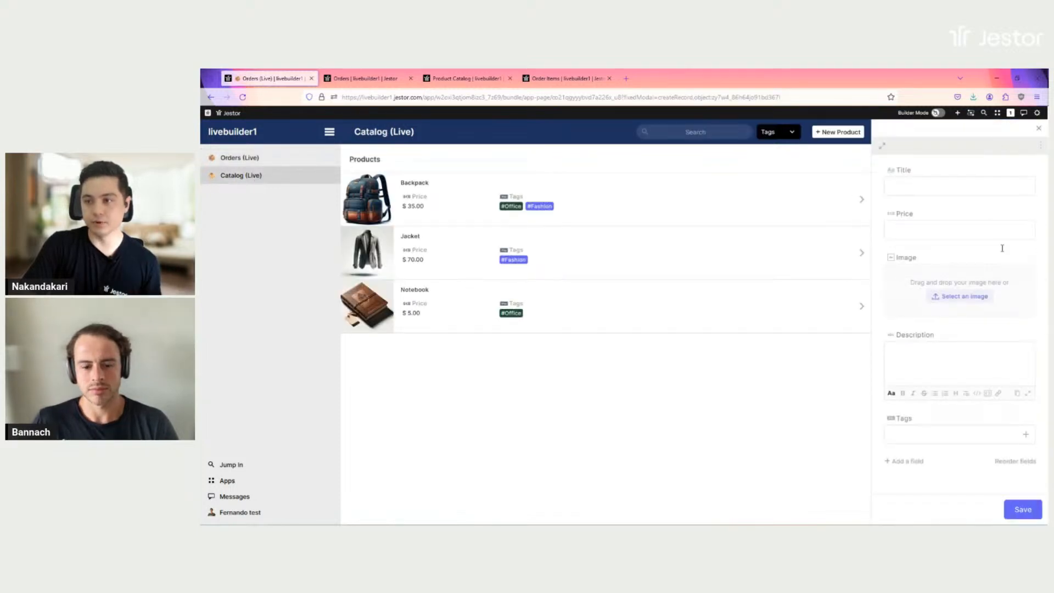
pyautogui.click(1041, 132)
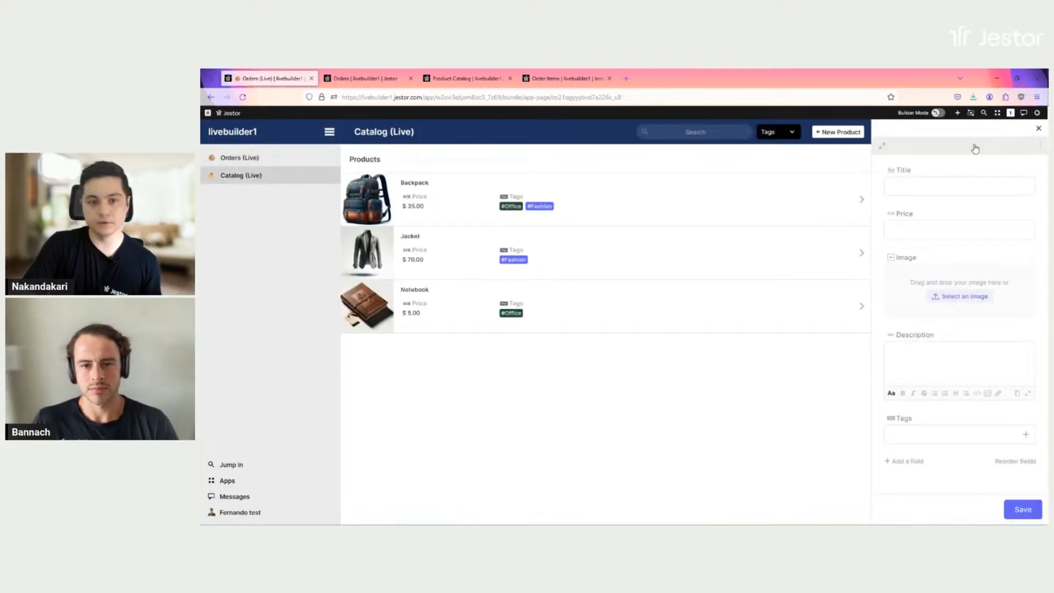
pyautogui.click(617, 195)
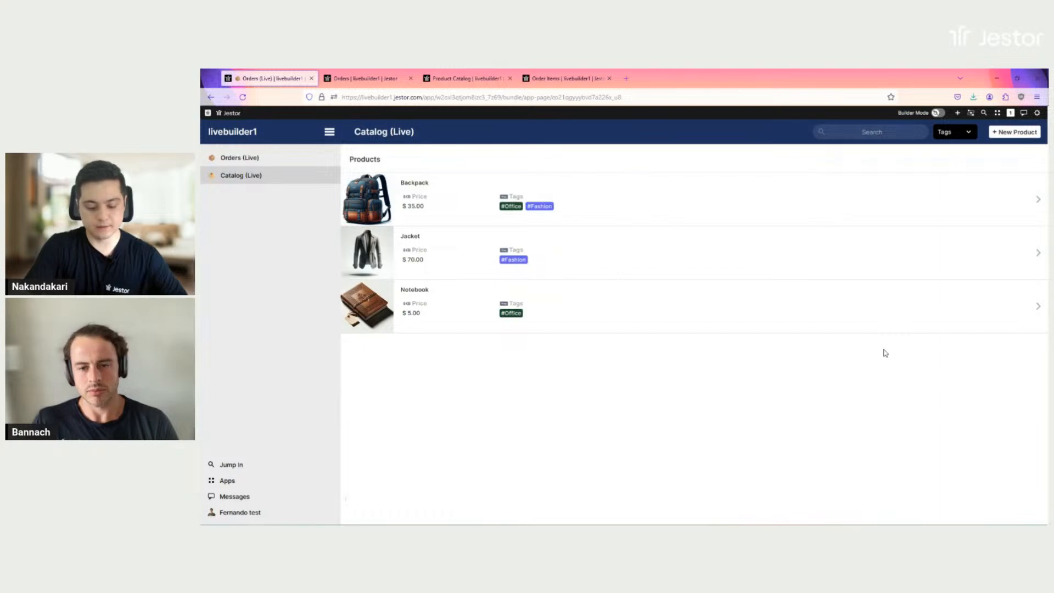
# Step: Look at the New Product and Product Info forms in the Product Super Forms app, then return to the Catalog app
pyautogui.hotkey('ctrl', 'k')
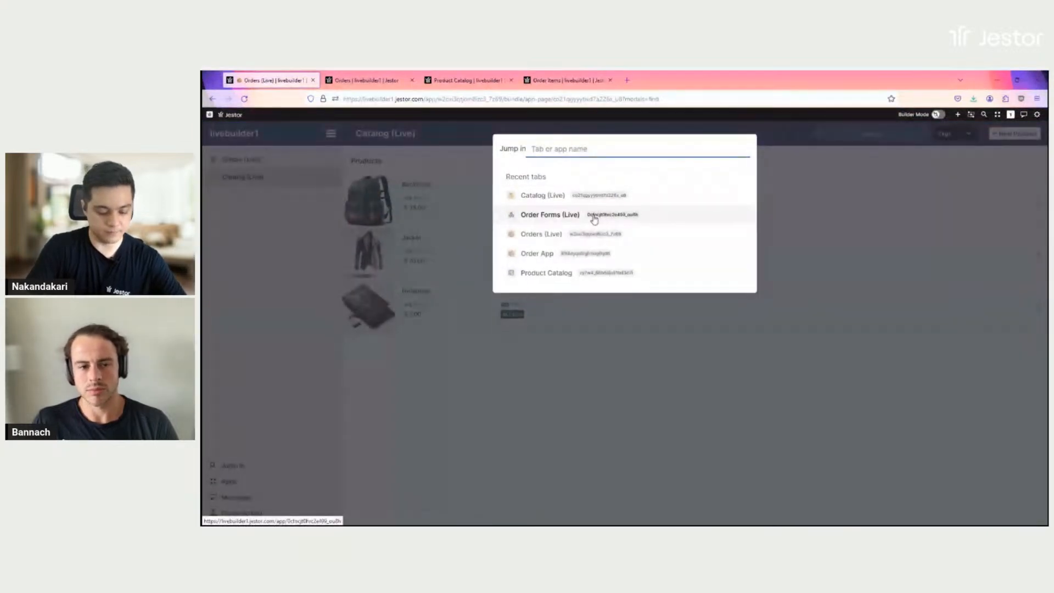
pyautogui.write('prod')
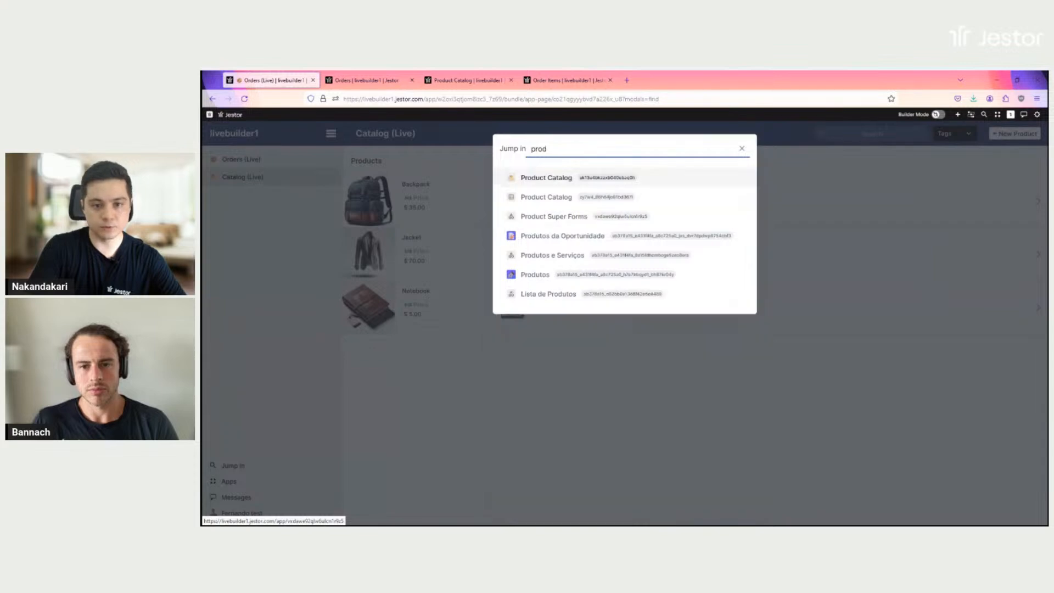
pyautogui.click(567, 217)
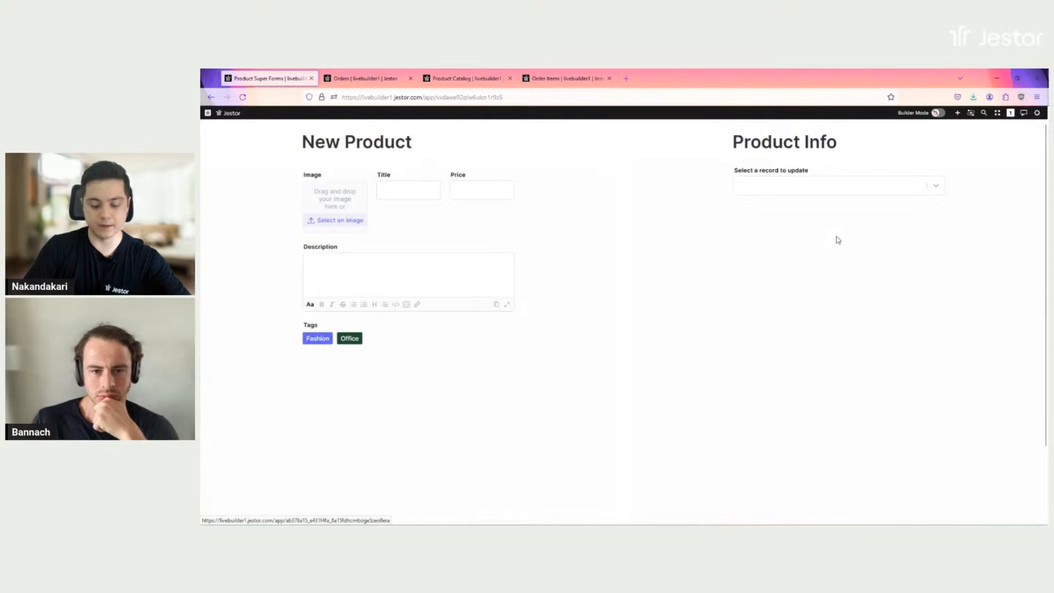
pyautogui.click(213, 98)
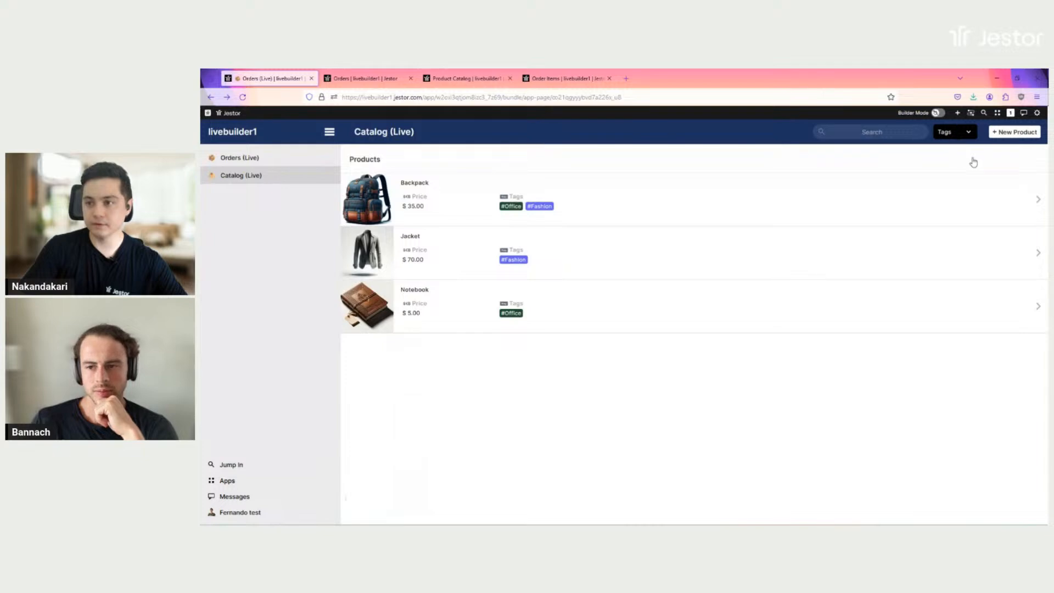
# Step: In Builder Mode, make the Catalog title bar's add record button use the New Product form from Product Super Forms instead of standard table rules
pyautogui.click(938, 113)
pyautogui.click(858, 133)
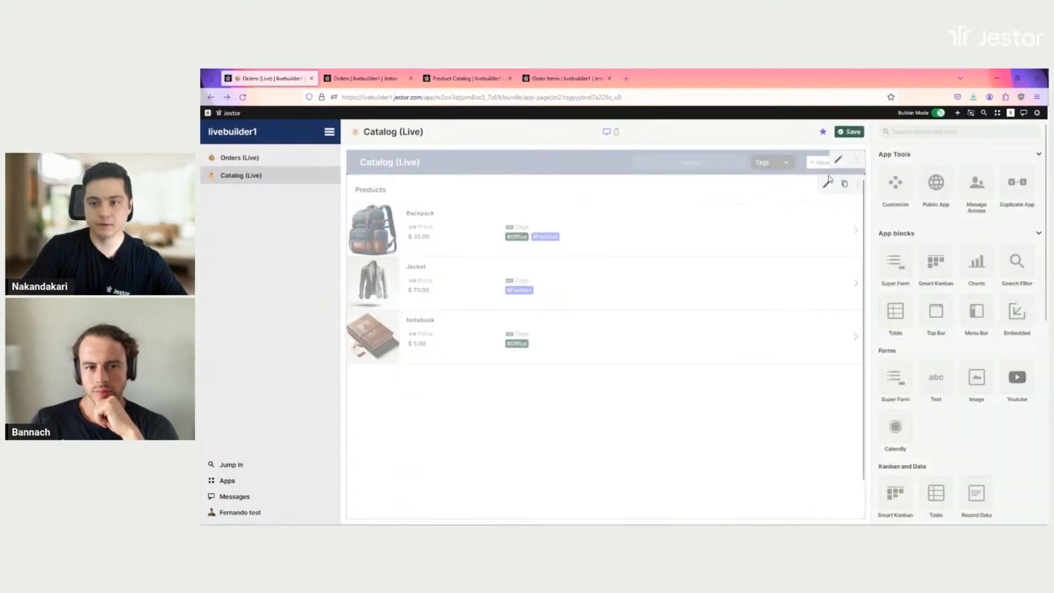
pyautogui.click(840, 159)
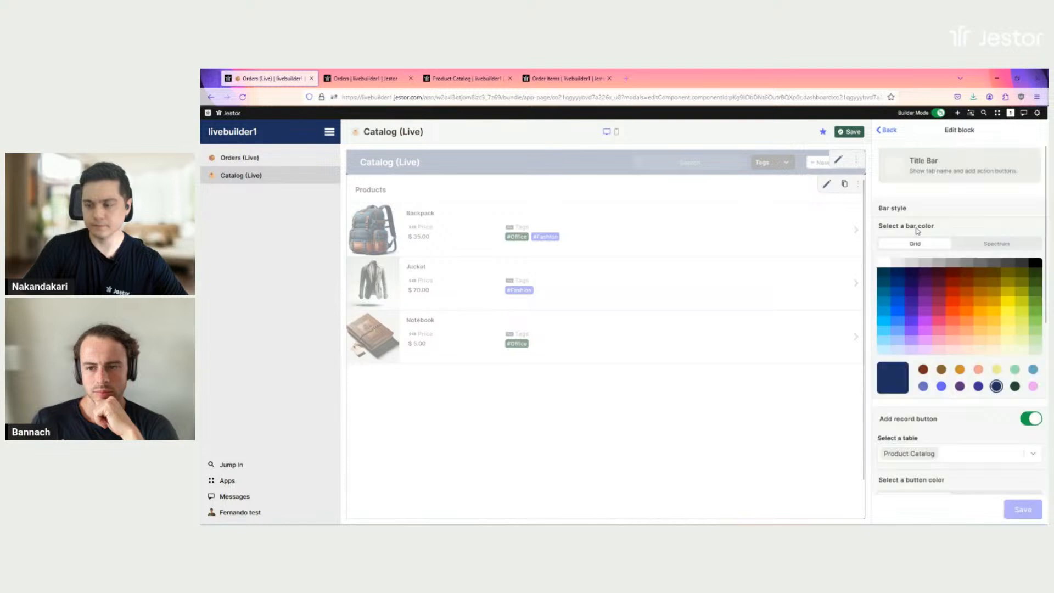
pyautogui.scroll(-5, 992, 335)
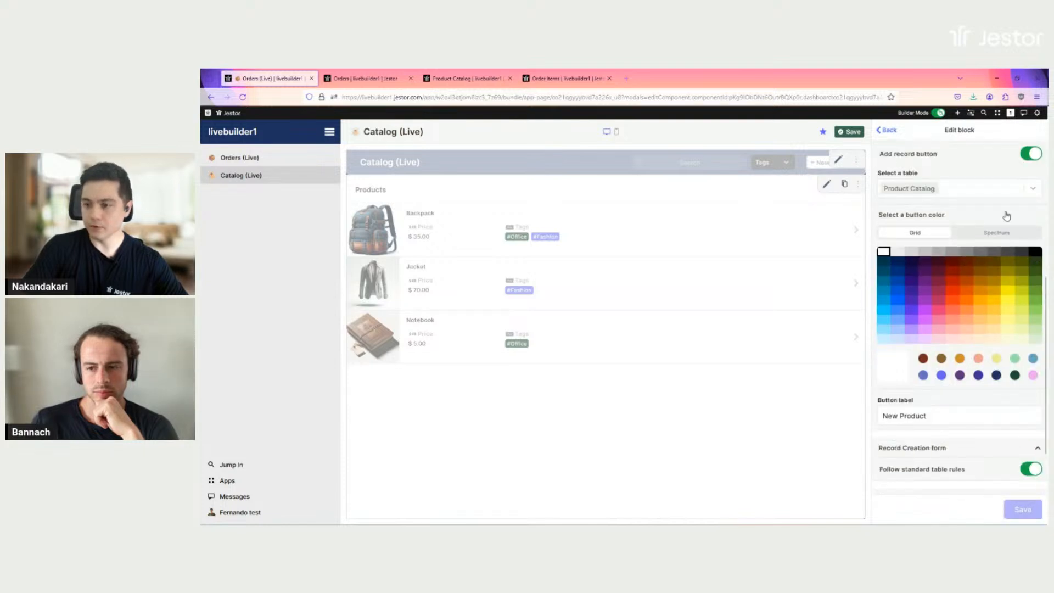
pyautogui.click(1030, 336)
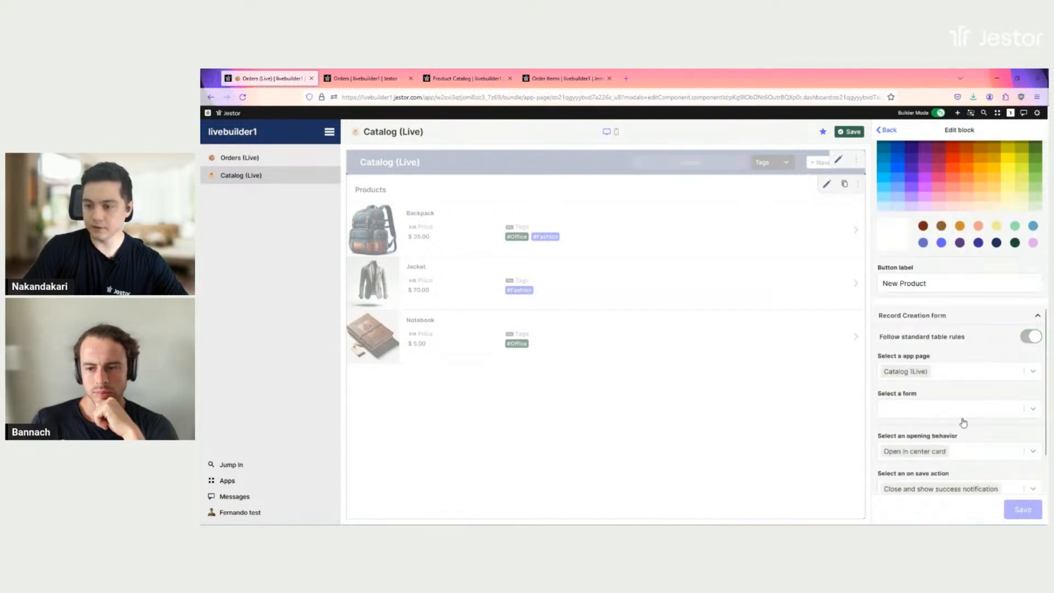
pyautogui.click(949, 376)
pyautogui.write('pro')
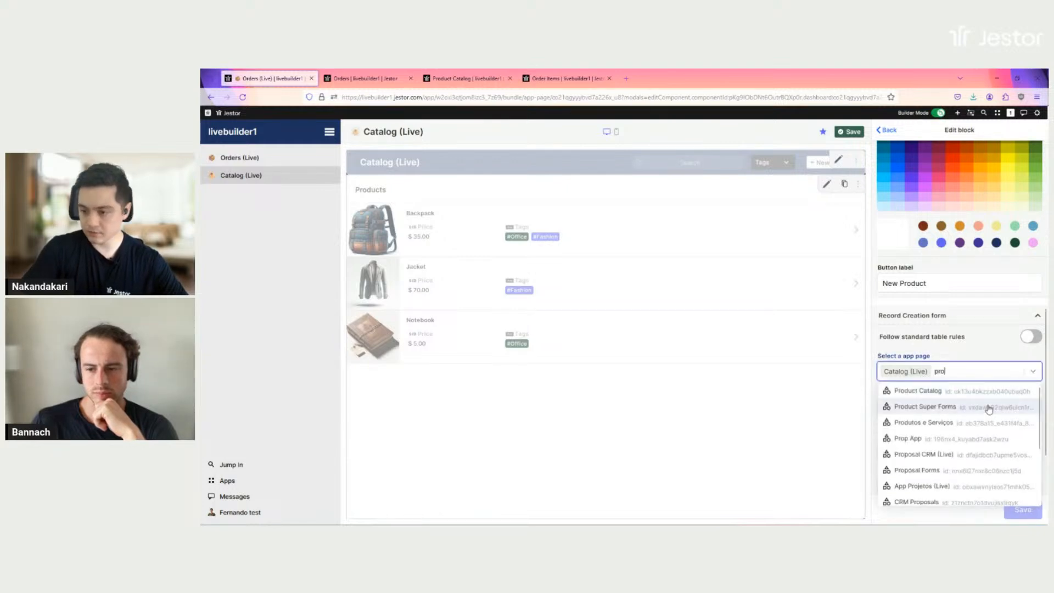
pyautogui.click(988, 407)
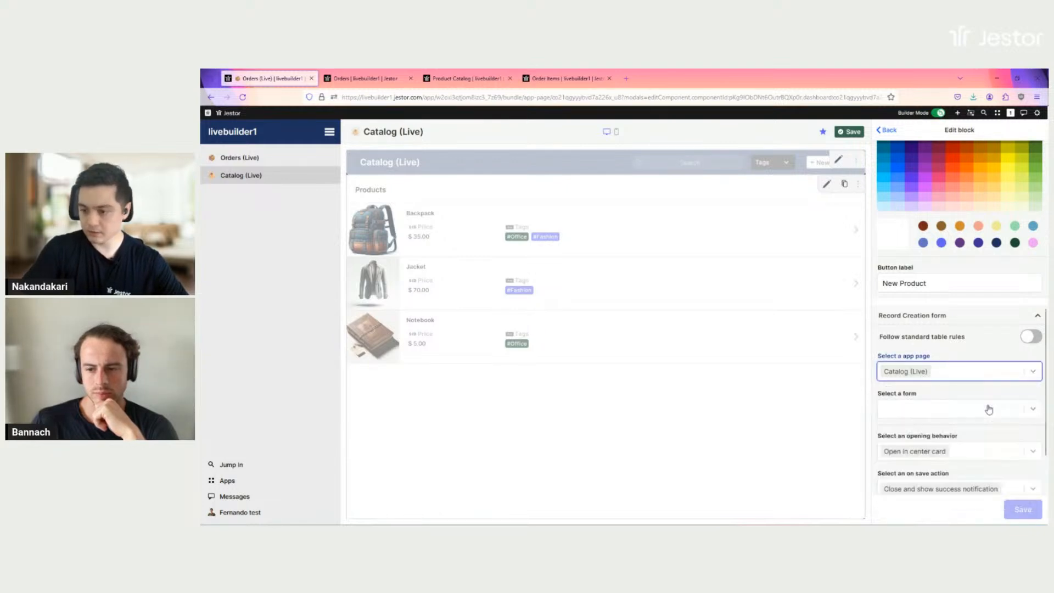
pyautogui.click(918, 431)
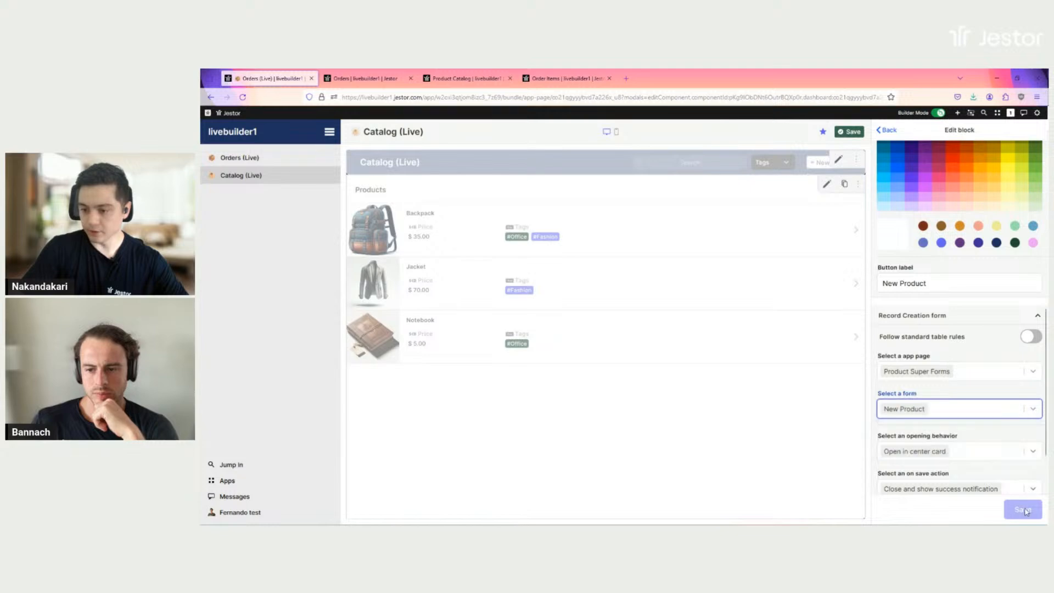
# Step: Set the record creation form's opening behavior to "Open in center card (wider)" and save the title bar block
pyautogui.scroll(-3, 979, 413)
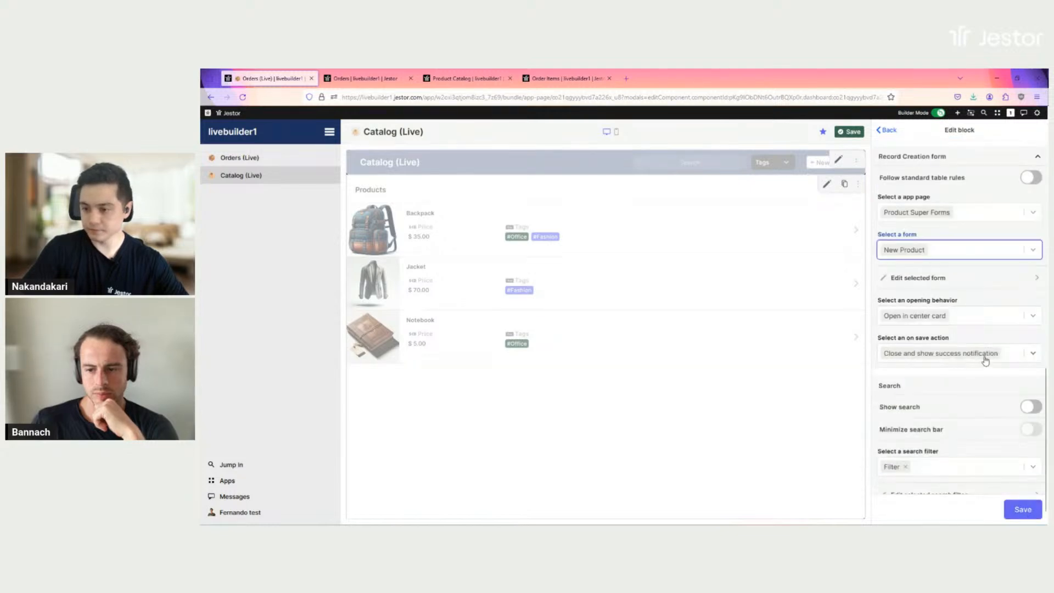
pyautogui.click(986, 316)
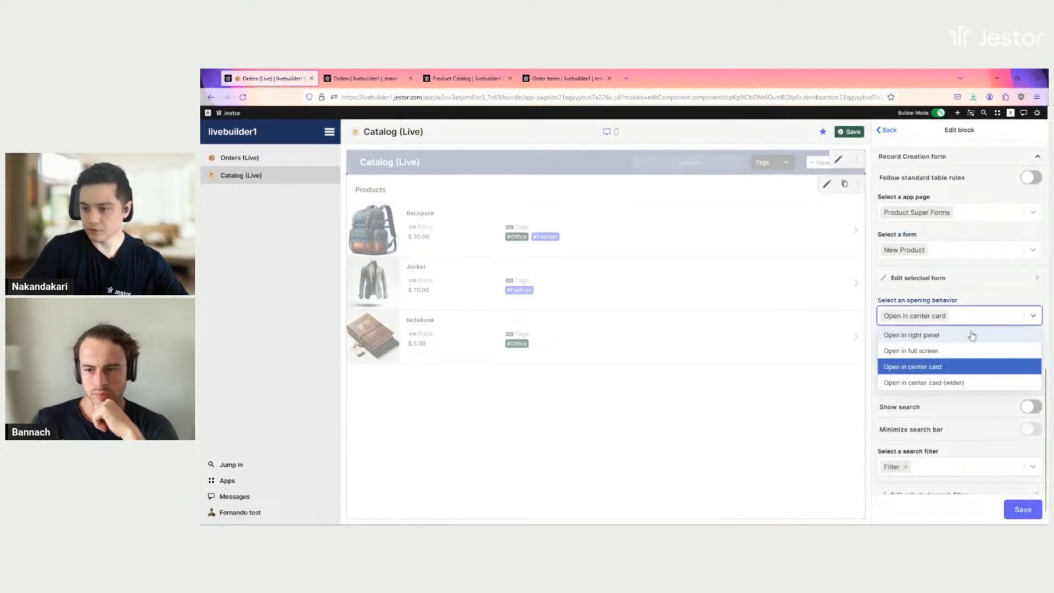
pyautogui.click(944, 383)
pyautogui.click(1023, 515)
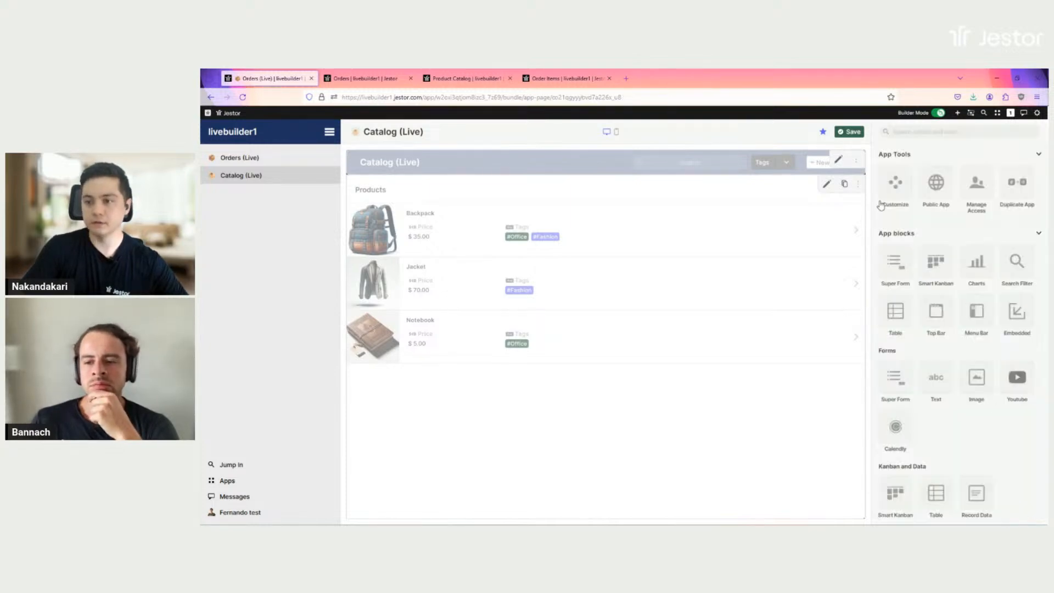
# Step: Make the Products list update records with the Product Info form from Product Super Forms instead of standard table rules, and save the block and app
pyautogui.click(827, 186)
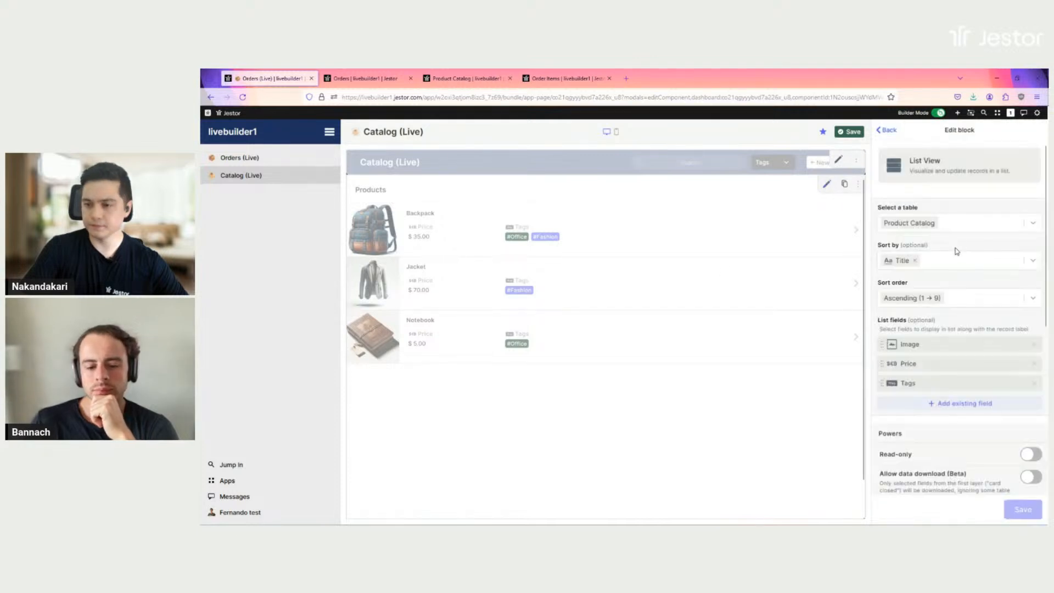
pyautogui.scroll(-5, 958, 254)
pyautogui.scroll(-2, 961, 360)
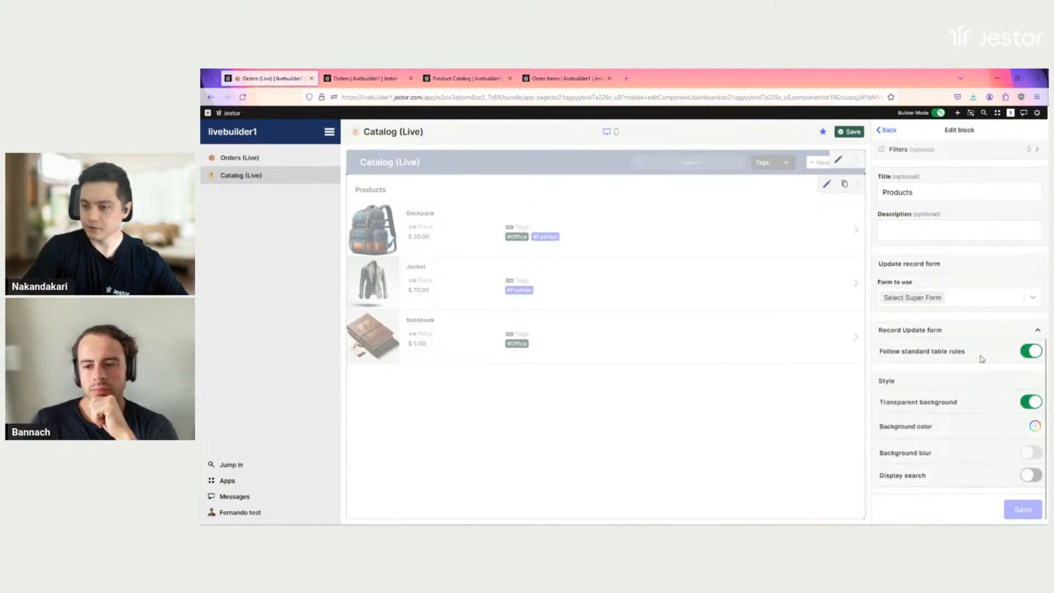
pyautogui.click(1027, 361)
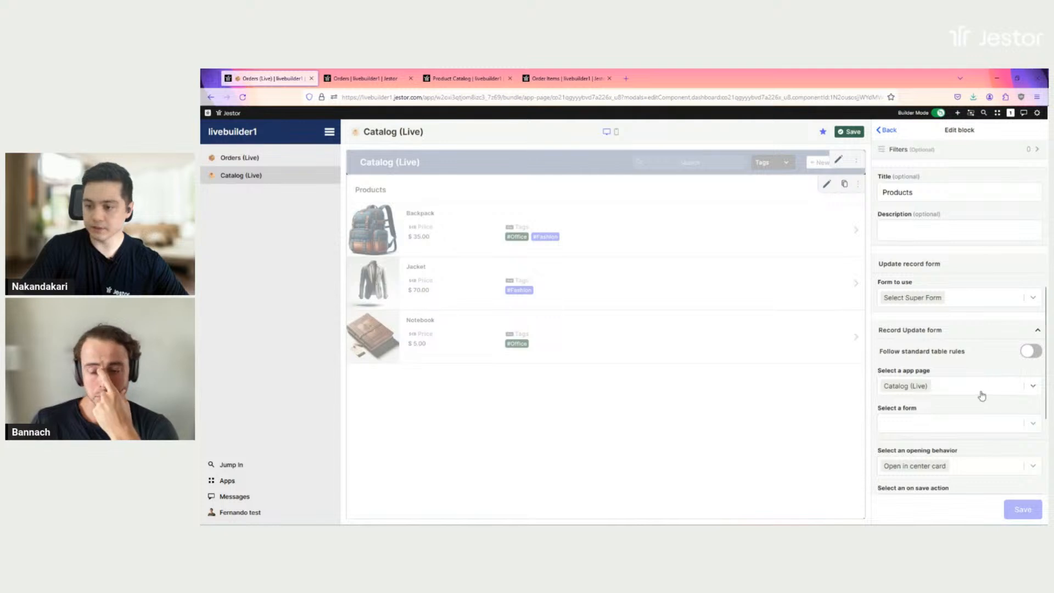
pyautogui.click(983, 390)
pyautogui.write('prod')
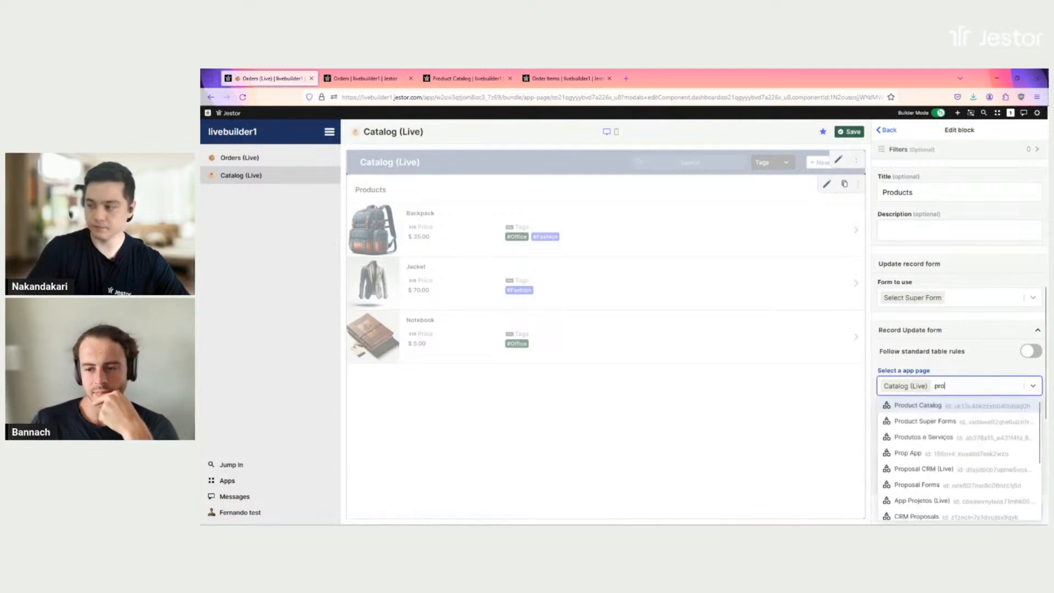
pyautogui.click(956, 427)
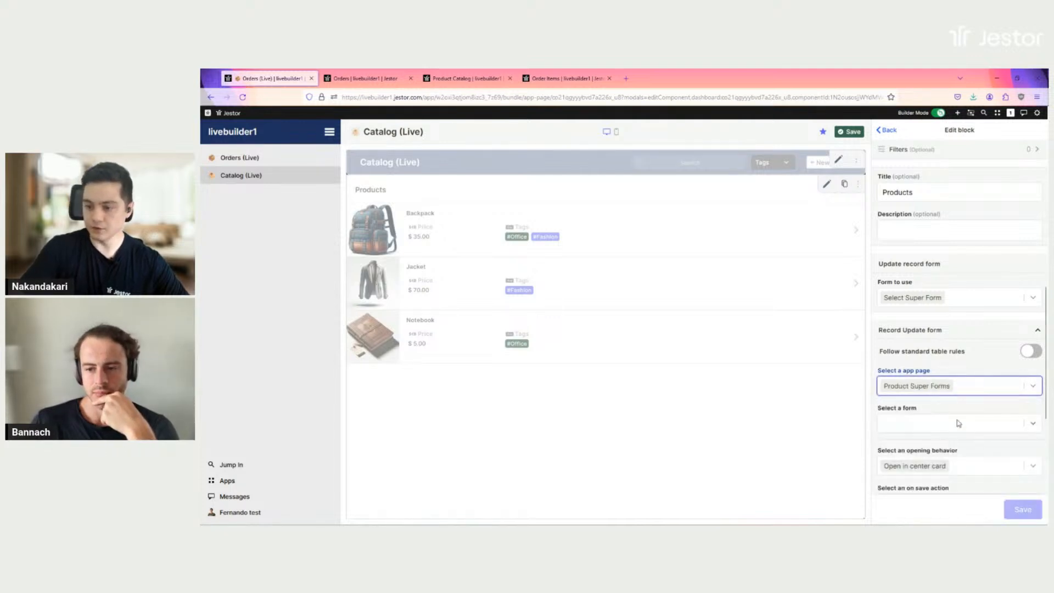
pyautogui.click(942, 427)
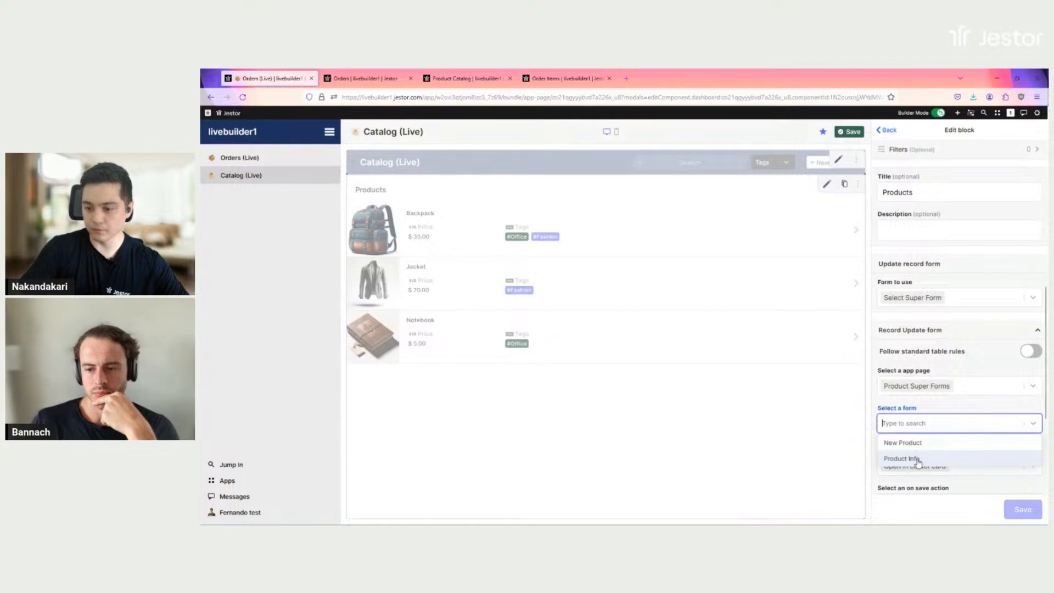
pyautogui.click(923, 458)
pyautogui.click(1024, 512)
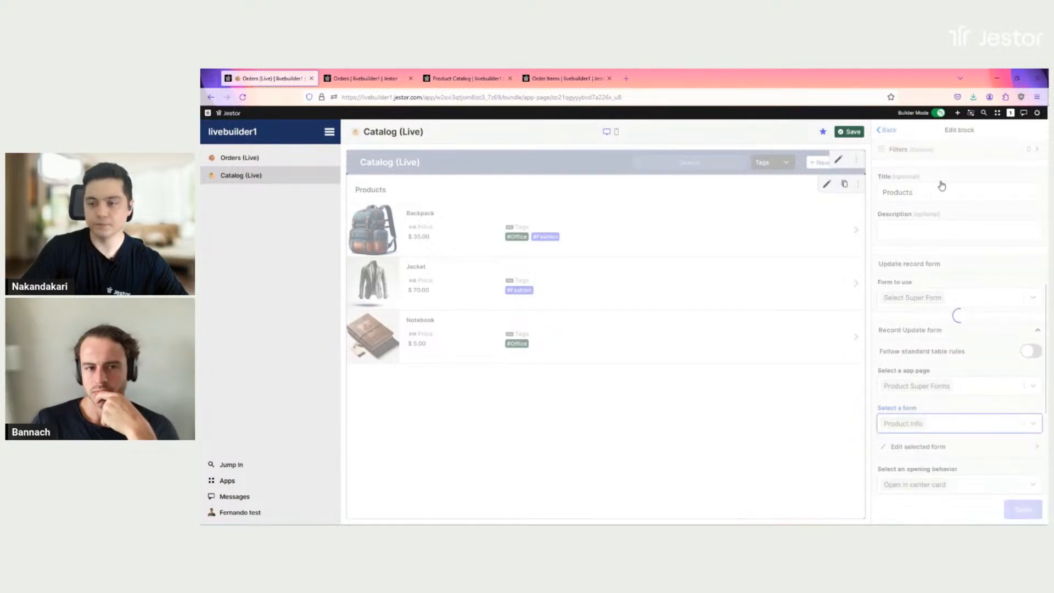
pyautogui.click(857, 132)
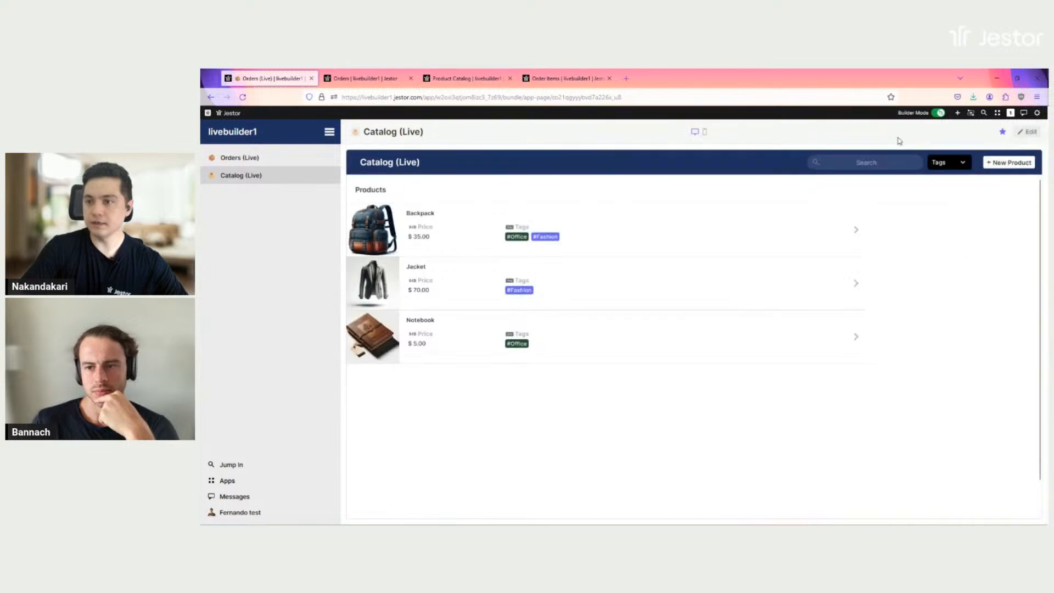
# Step: Preview the New Product form from the Catalog title bar, then close it and turn off Builder Mode
pyautogui.click(1010, 165)
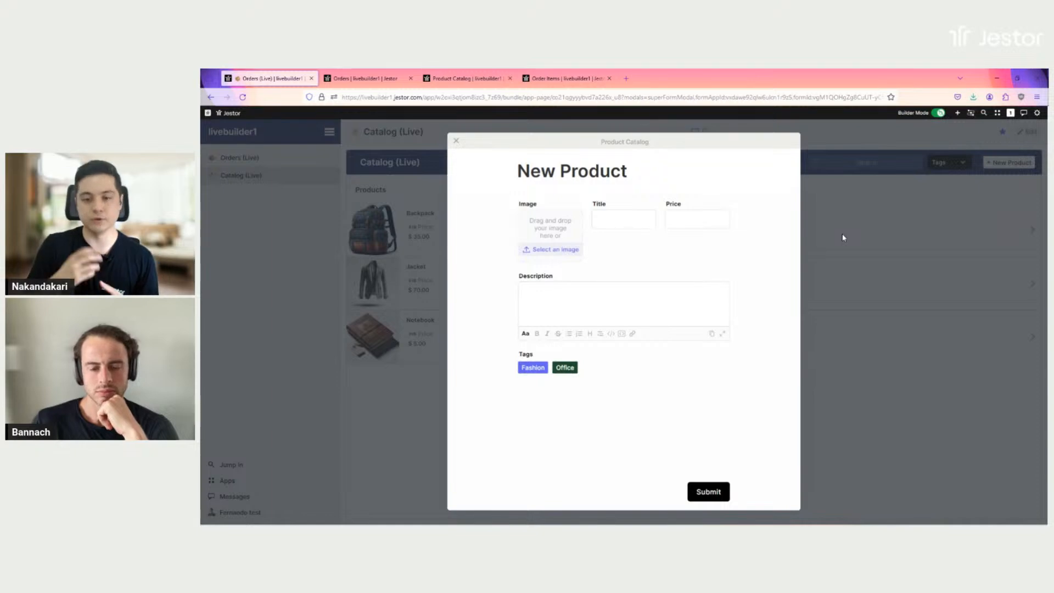
pyautogui.click(861, 252)
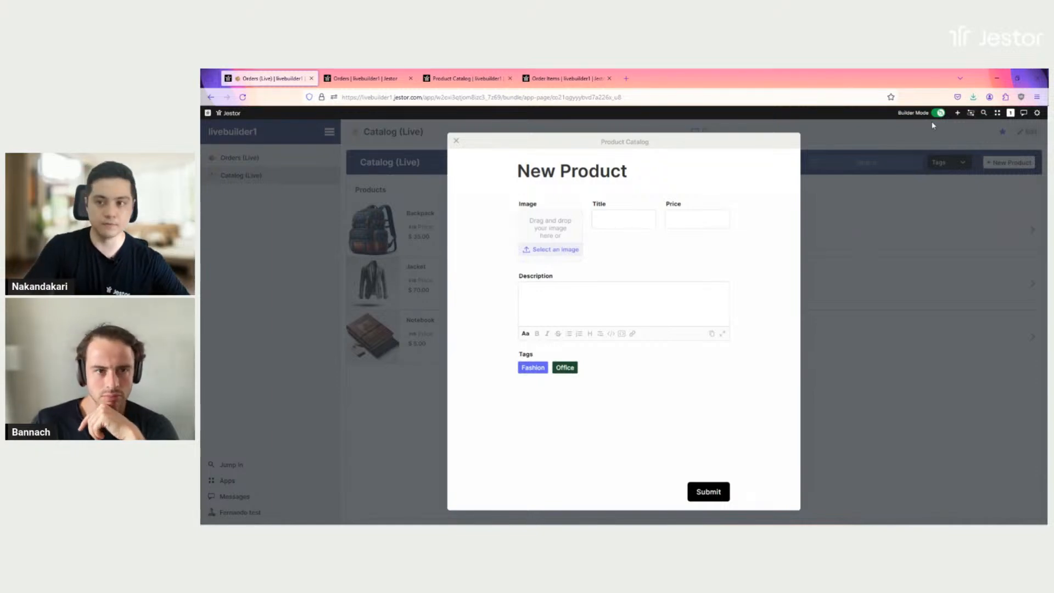
pyautogui.click(940, 113)
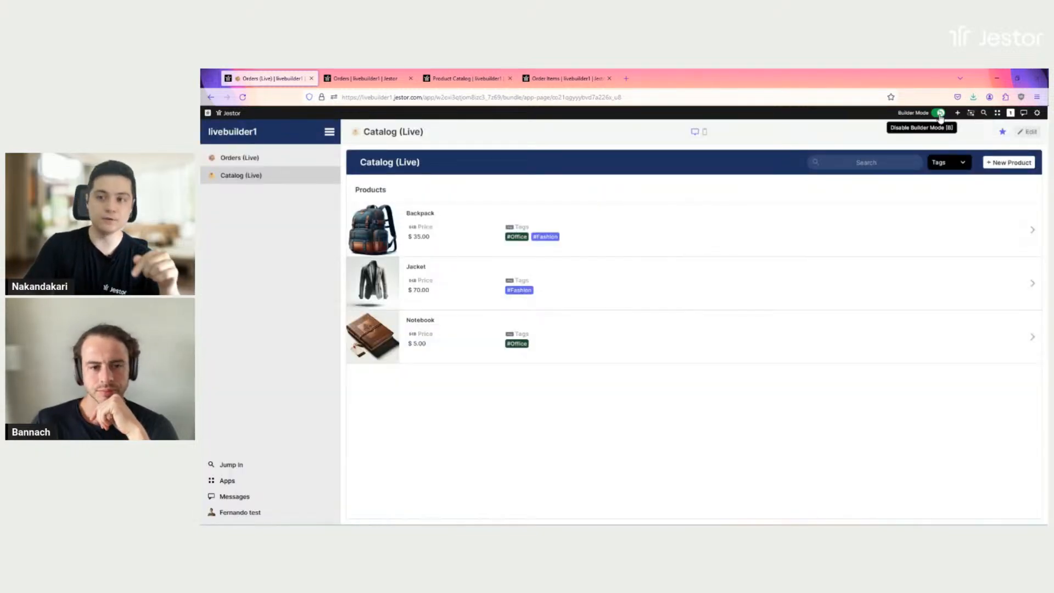
# Step: Test Filter Items on the order with ETA March 14, 2024 in Orders (Live), then return to that app
pyautogui.click(252, 164)
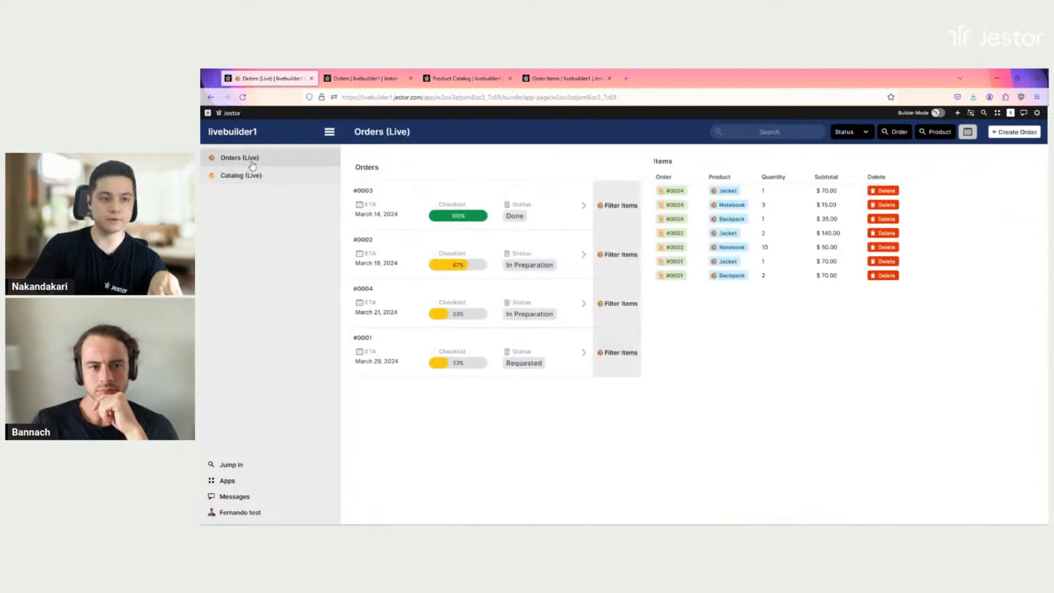
pyautogui.click(619, 209)
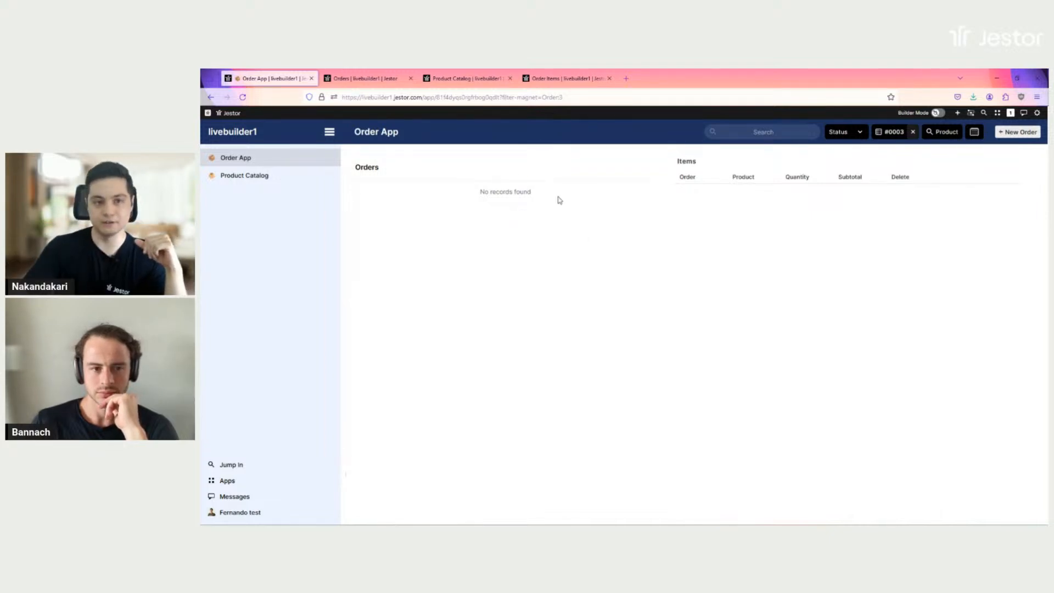
pyautogui.click(208, 99)
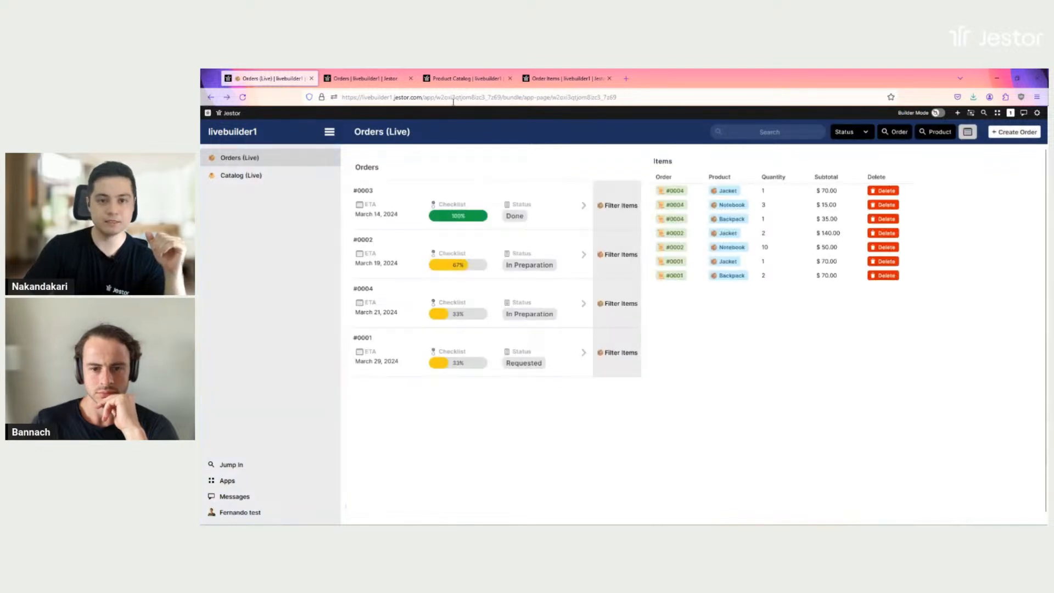
# Step: Turn on Builder Mode in Orders (Live) and copy the app's ID from the page address
pyautogui.moveTo(436, 97); pyautogui.dragTo(501, 97)
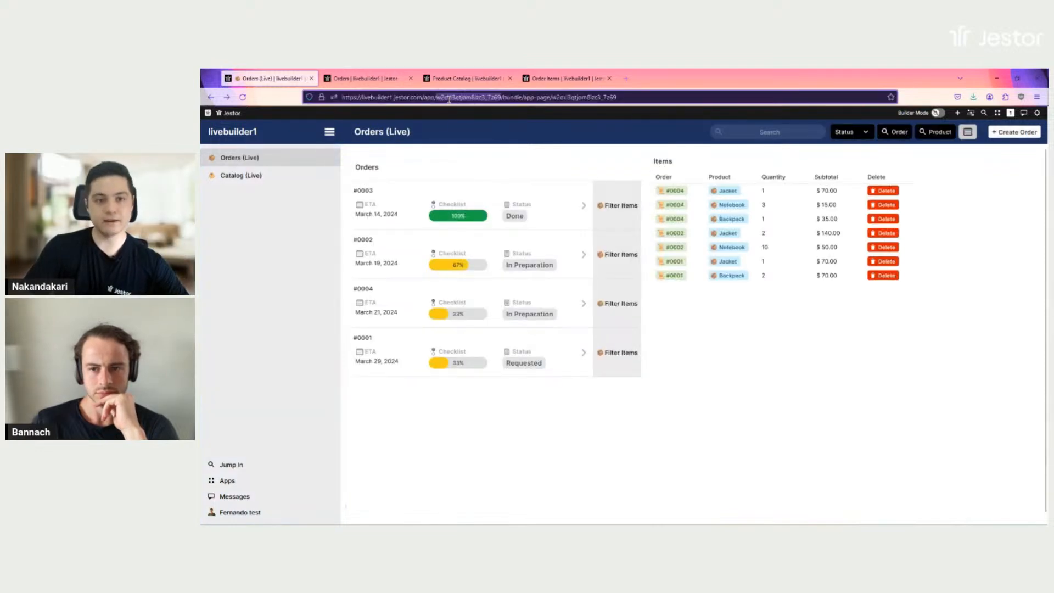
pyautogui.click(500, 156)
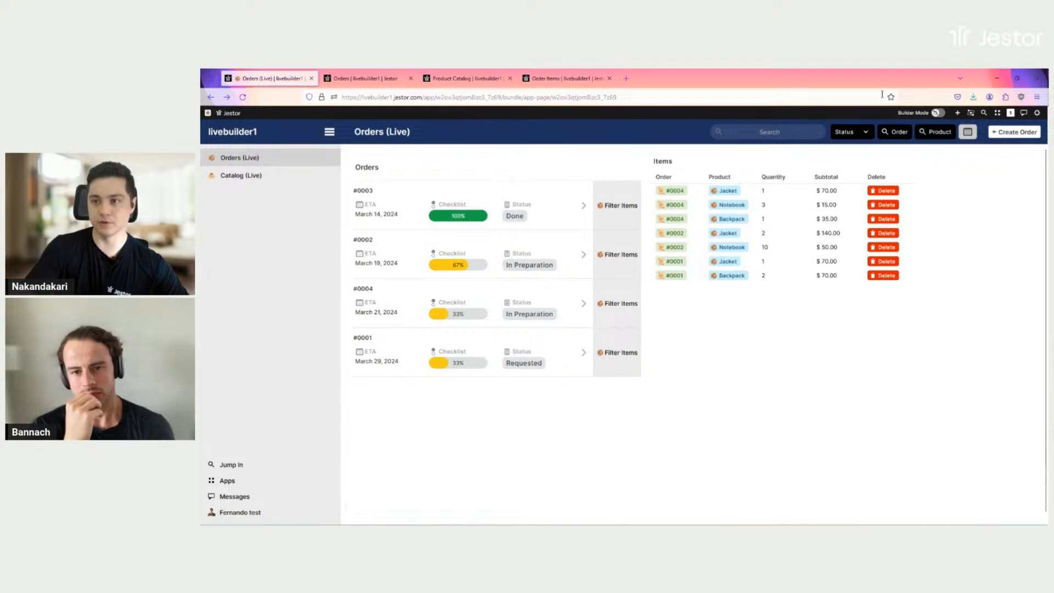
pyautogui.click(939, 113)
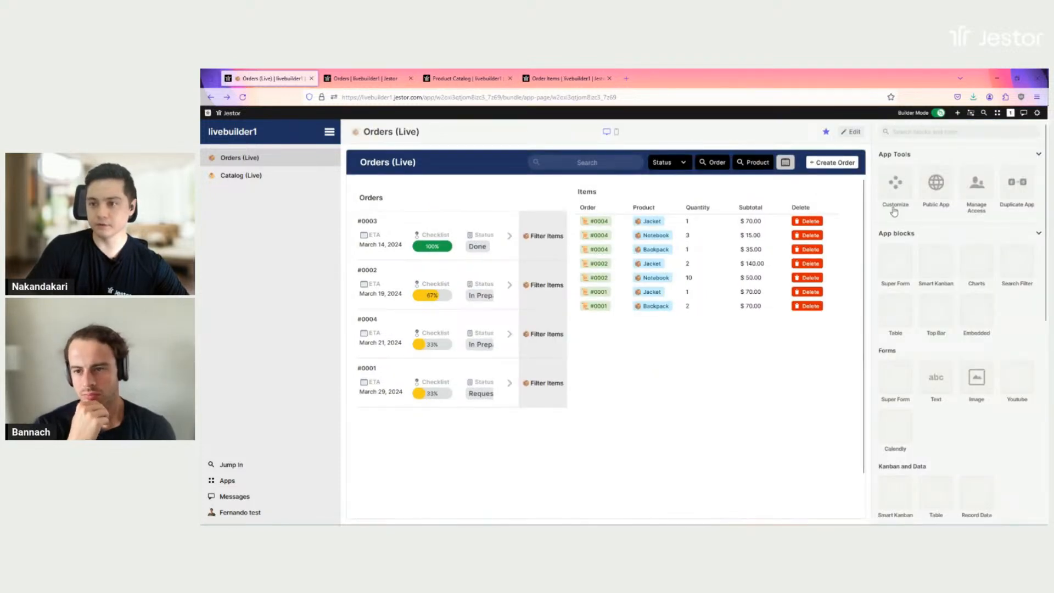
pyautogui.click(365, 78)
pyautogui.click(269, 77)
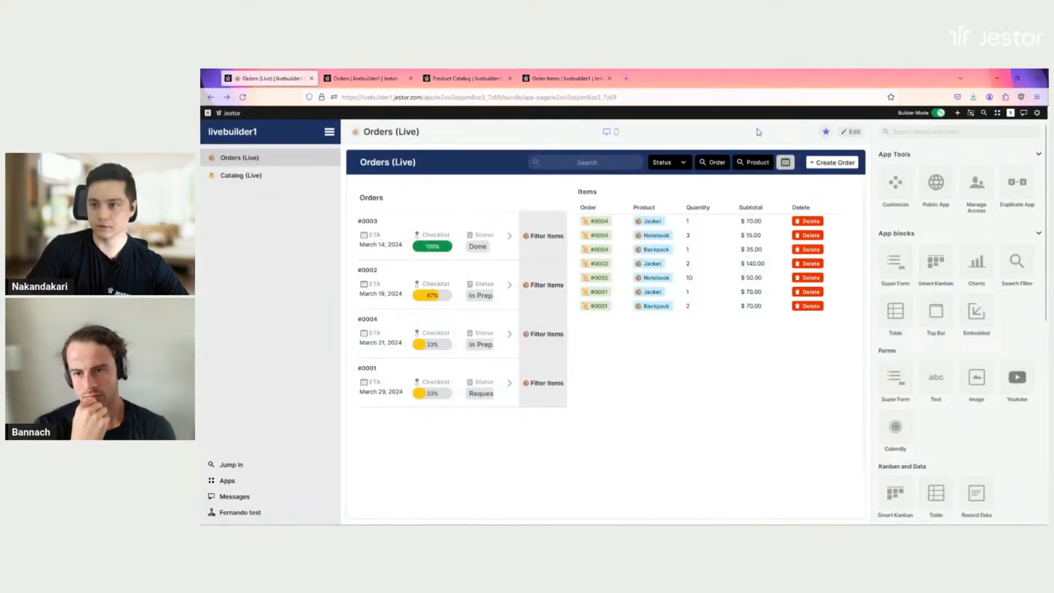
pyautogui.doubleClick(462, 97)
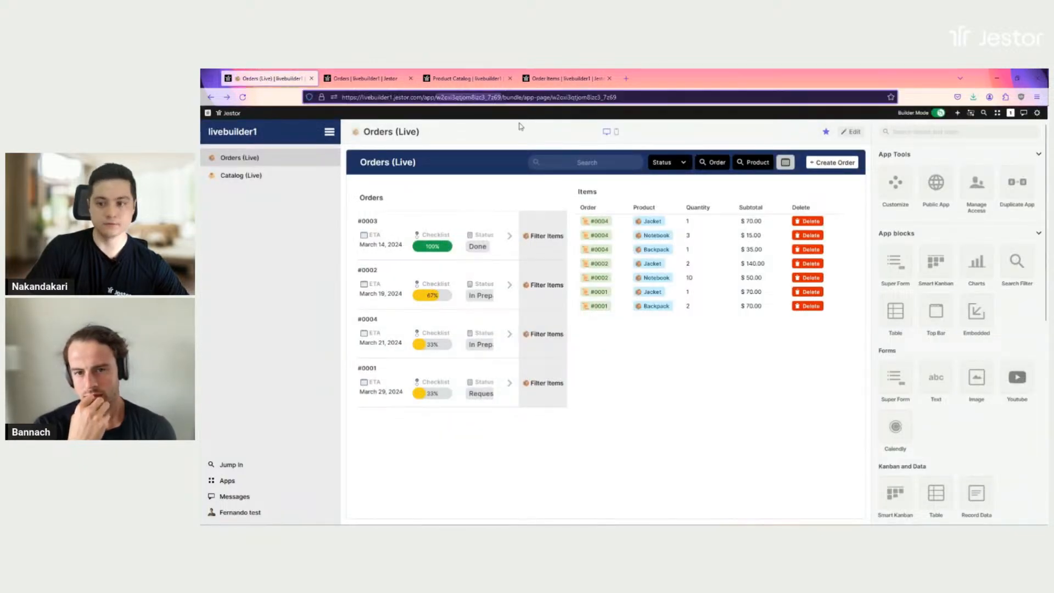
# Step: In the Orders table, replace the app ID in the Link field's formula with w2oxi3qtjom8izc3_7z69 and save the field
pyautogui.click(392, 81)
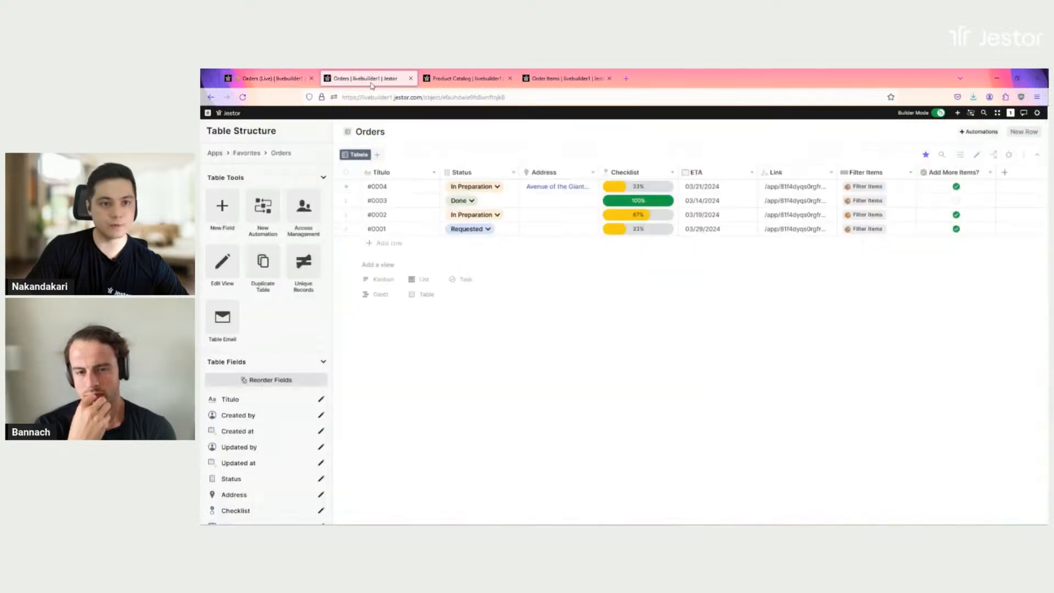
pyautogui.click(796, 176)
pyautogui.click(788, 220)
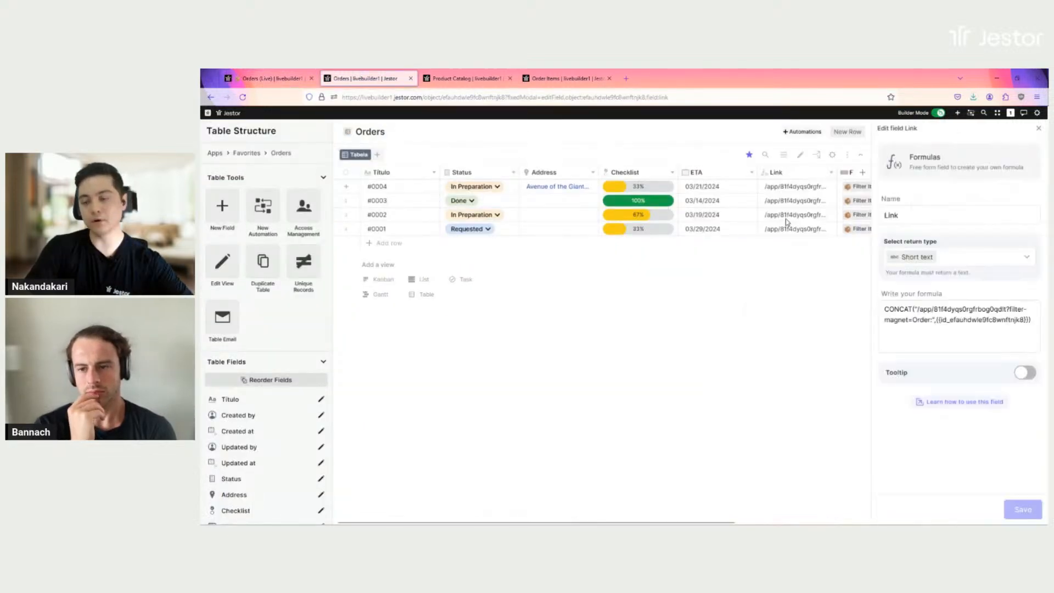
pyautogui.click(962, 309)
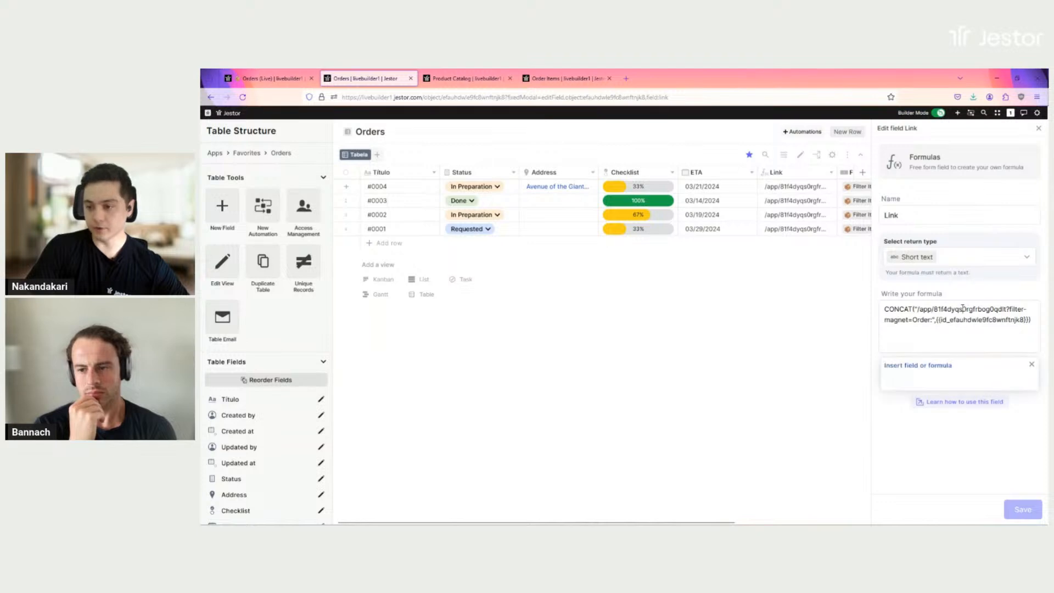
pyautogui.doubleClick(963, 309)
pyautogui.write('w2oxi3qtom8izc3_7z69')
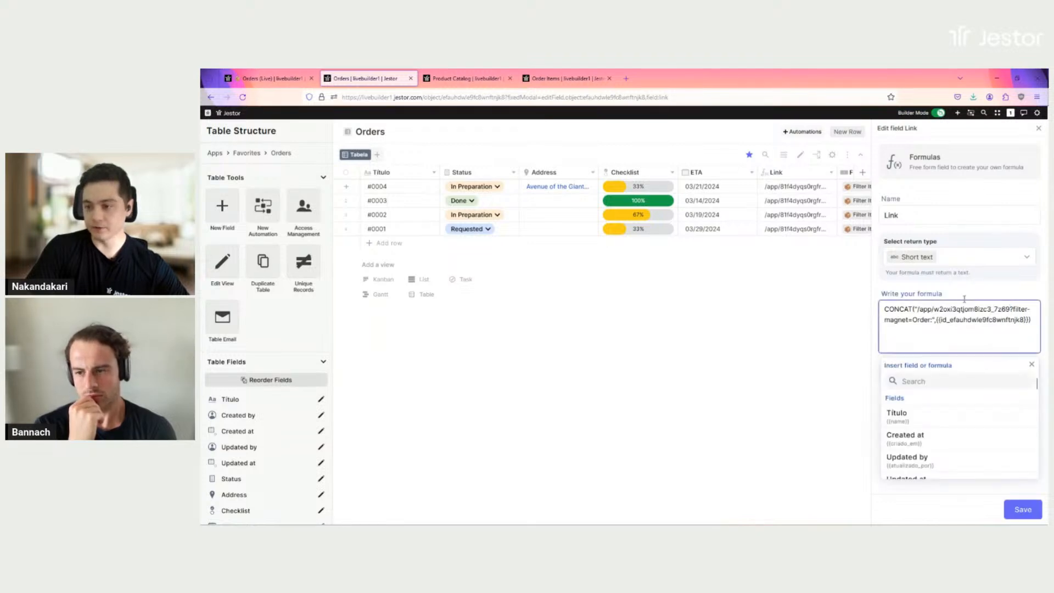
pyautogui.click(1000, 290)
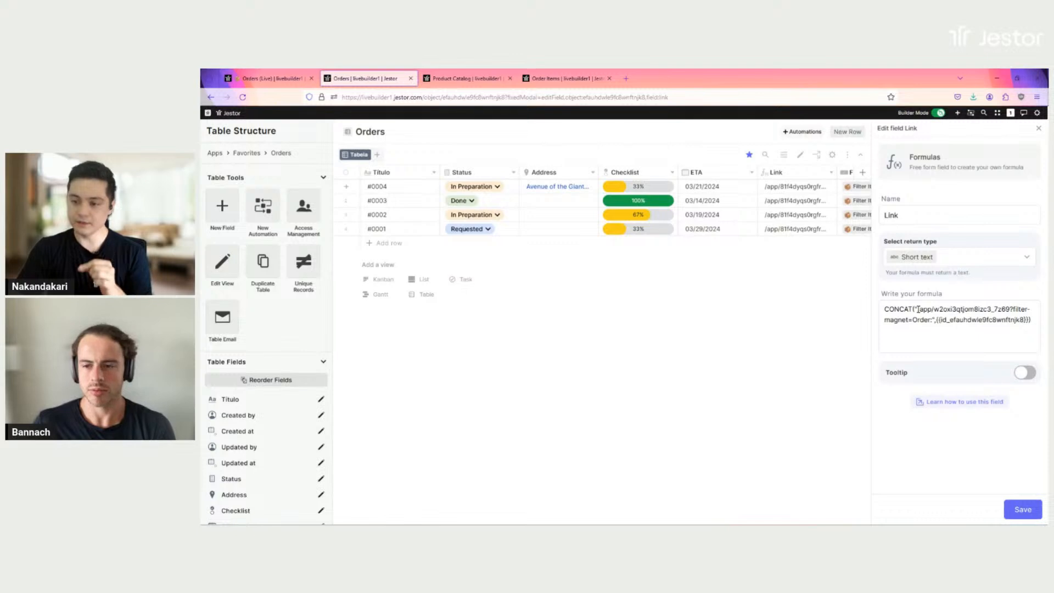
pyautogui.moveTo(918, 309); pyautogui.dragTo(933, 309)
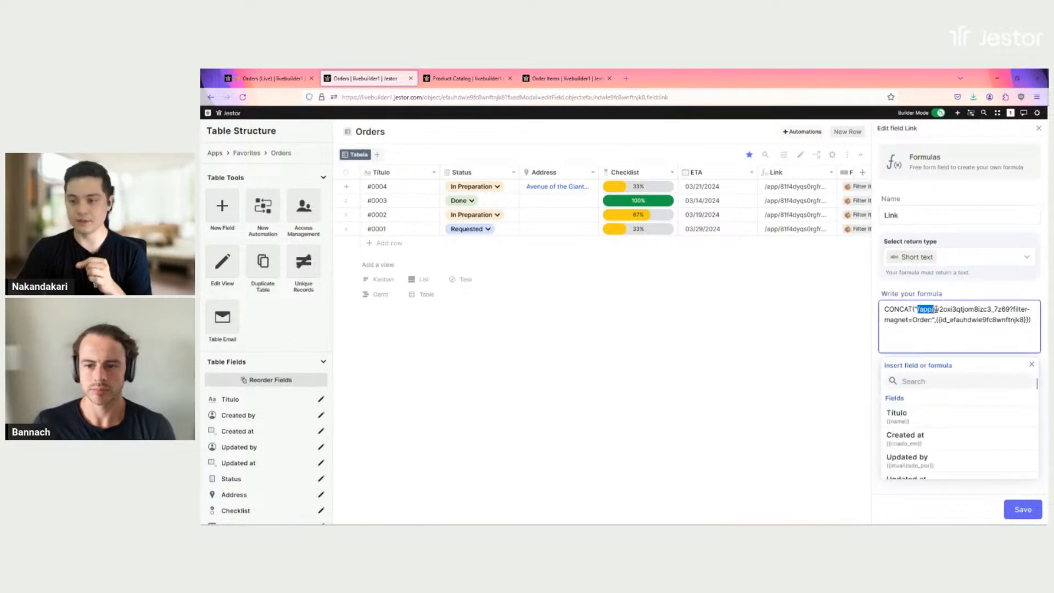
pyautogui.doubleClick(960, 309)
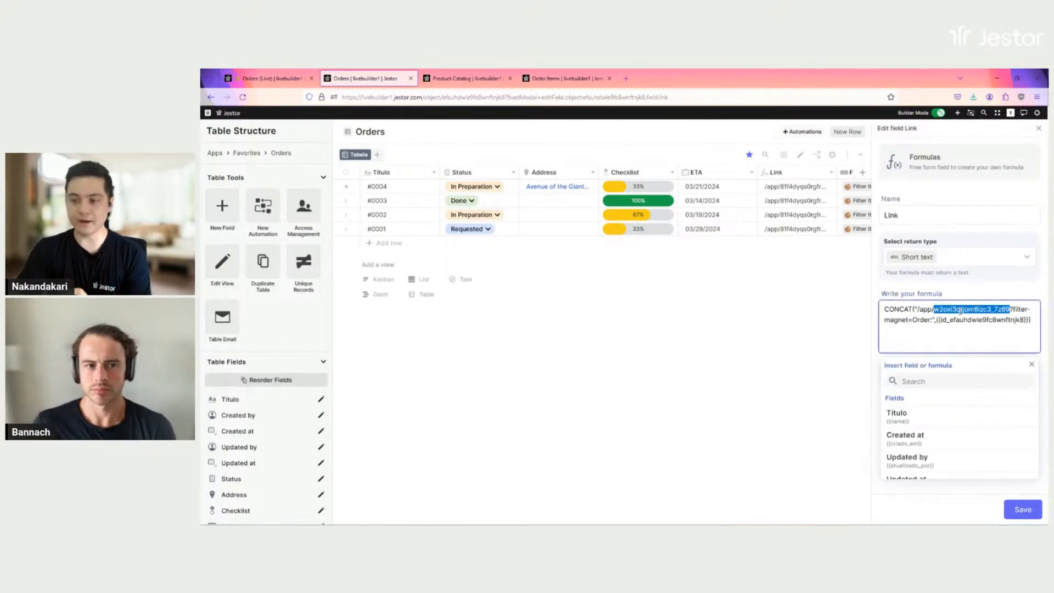
pyautogui.click(1020, 309)
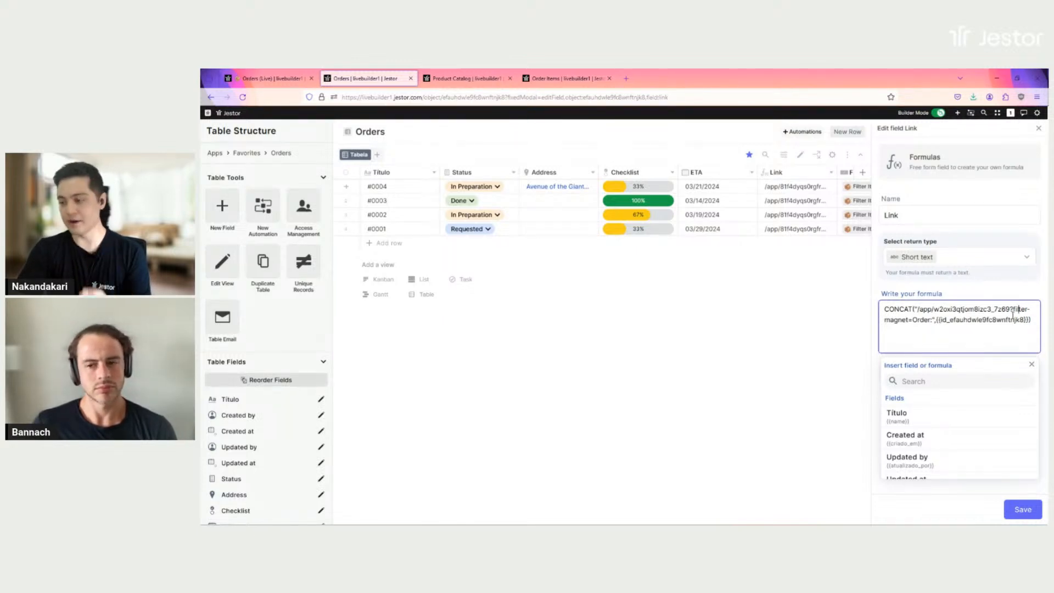
pyautogui.click(1023, 507)
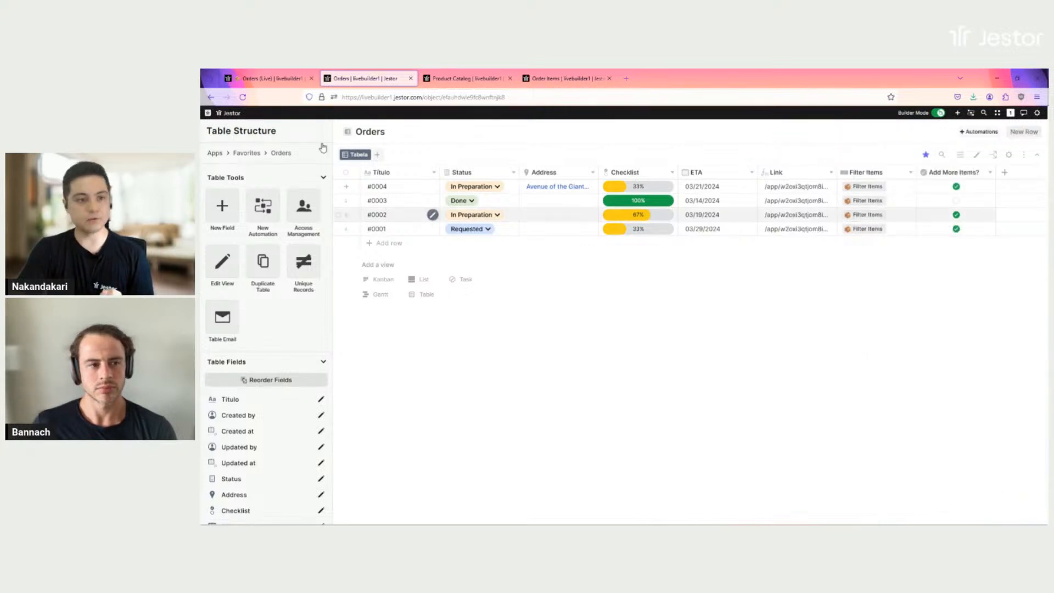
# Step: Go to Orders (Live) with Builder Mode off and test Filter Items on the order with ETA March 21, 2024
pyautogui.hotkey('ctrl', 'k')
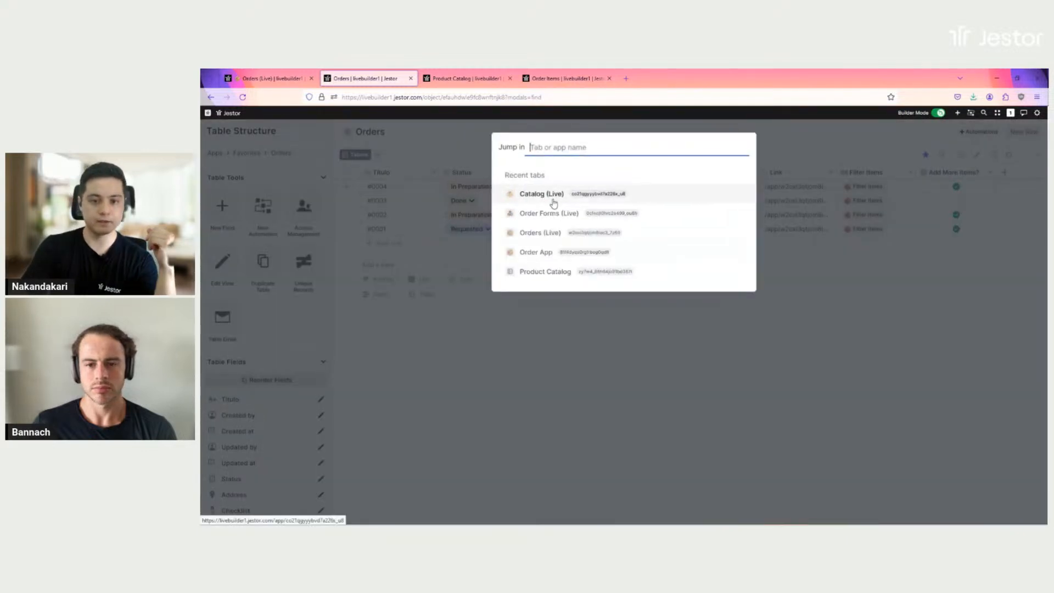
pyautogui.click(560, 235)
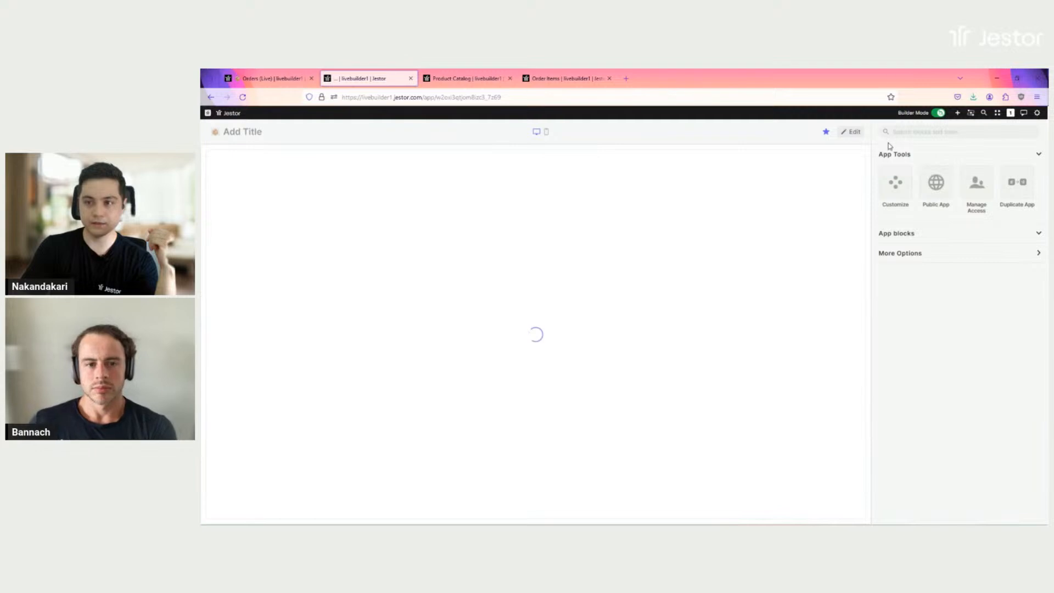
pyautogui.click(939, 114)
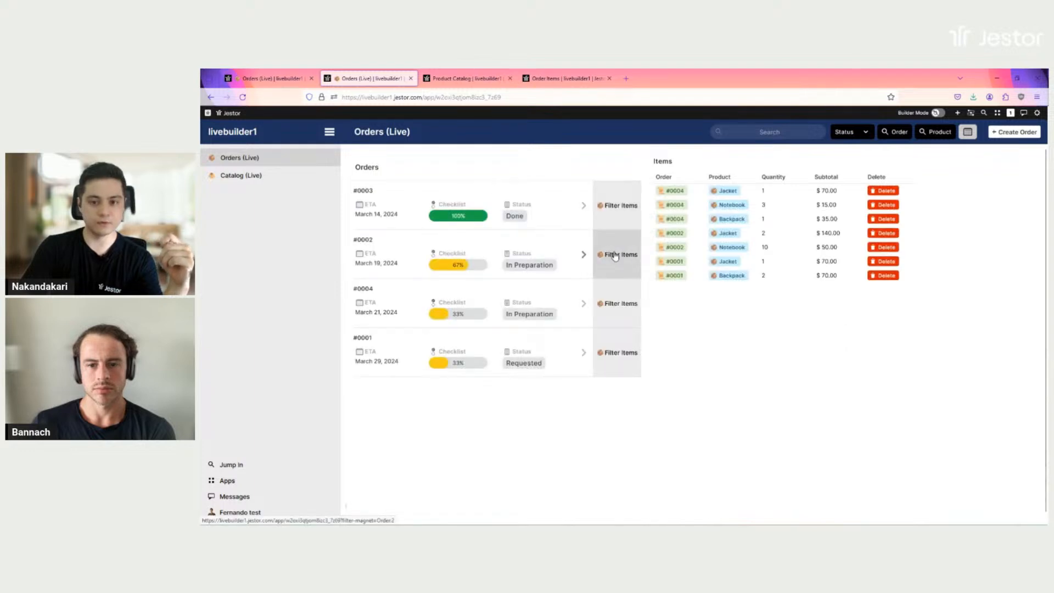
pyautogui.click(623, 304)
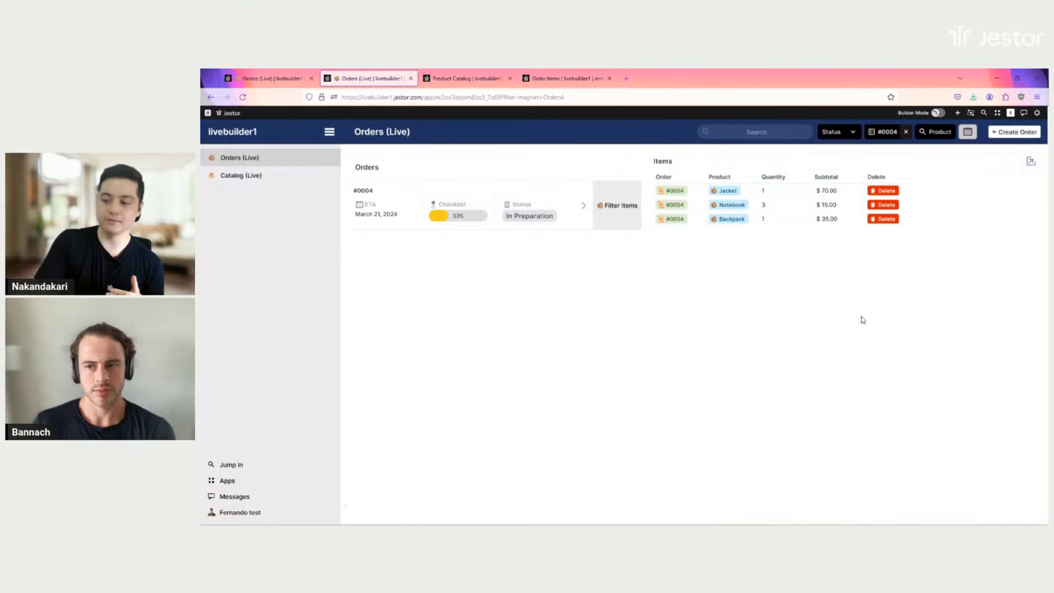
# Step: Look at the filtered order's Order Info form, then close it and turn Builder Mode back on
pyautogui.click(536, 202)
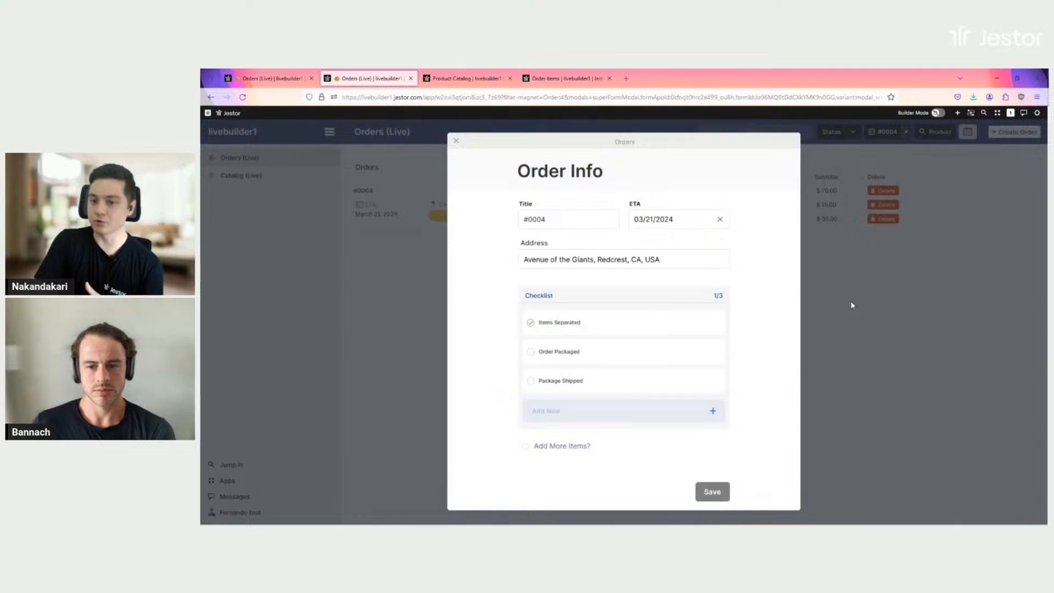
pyautogui.click(860, 330)
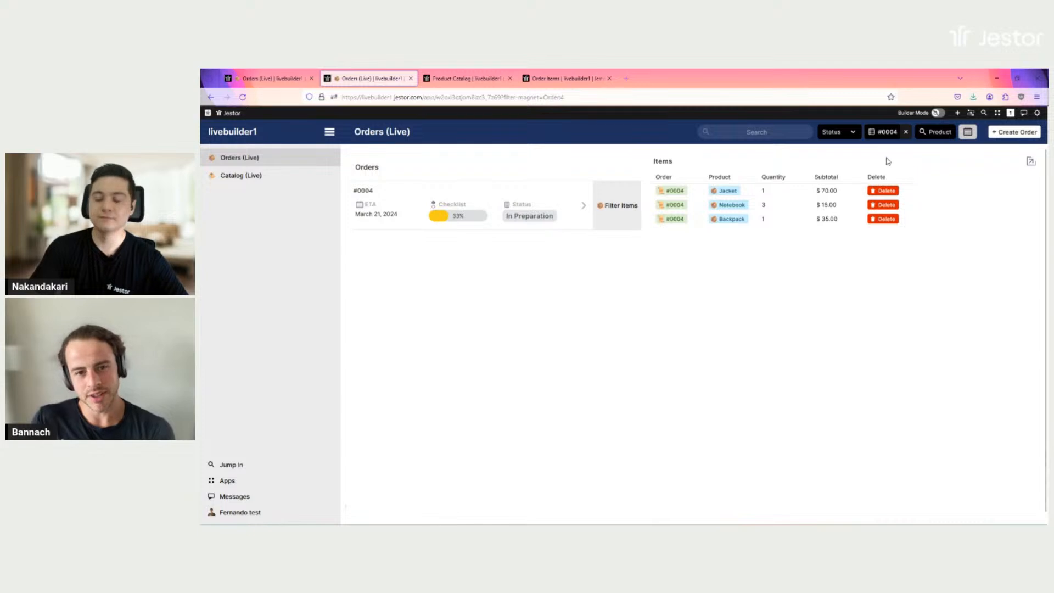
pyautogui.click(937, 114)
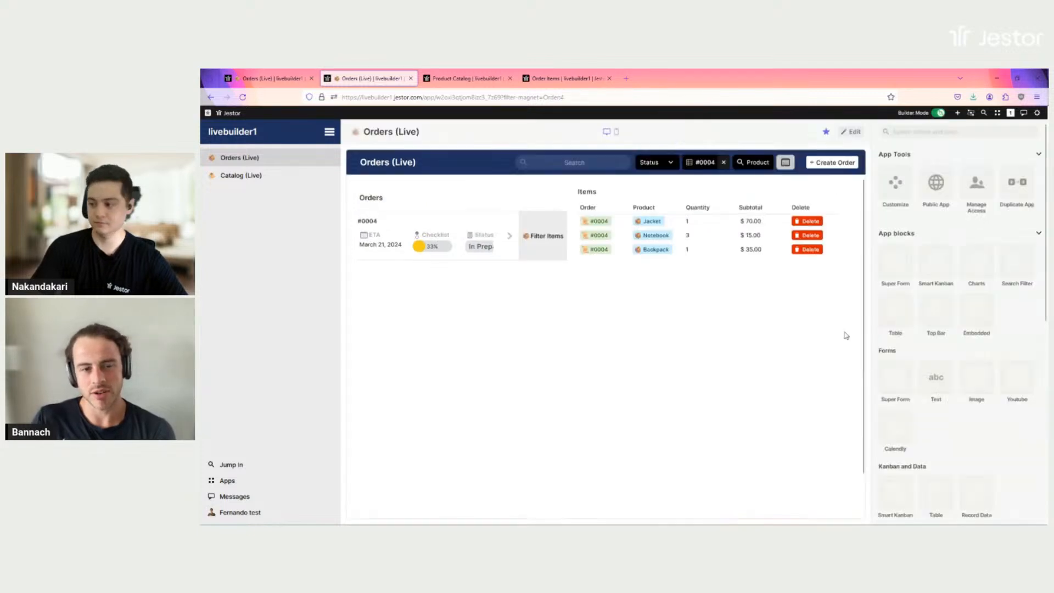
# Step: Start editing the Orders (Live) layout and shorten the Items block to free space beneath it, keeping it nearly full width
pyautogui.click(851, 132)
pyautogui.scroll(-1, 813, 431)
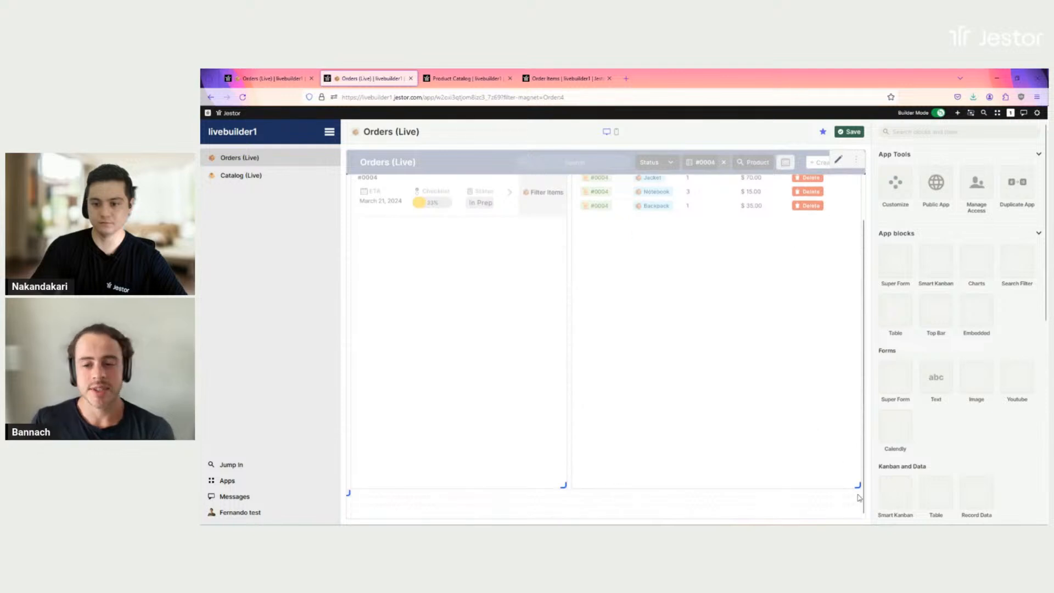
pyautogui.moveTo(859, 486); pyautogui.dragTo(849, 289)
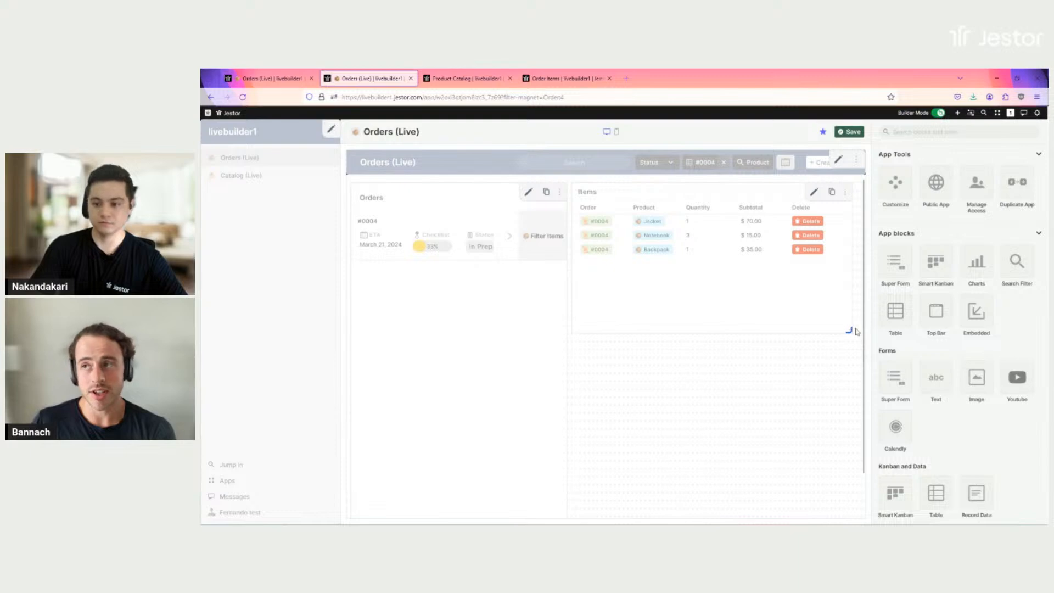
pyautogui.moveTo(851, 330); pyautogui.dragTo(856, 329)
# Step: Search the available blocks for "map" and add a Maps block to Orders (Live)
pyautogui.moveTo(961, 177); pyautogui.dragTo(950, 141)
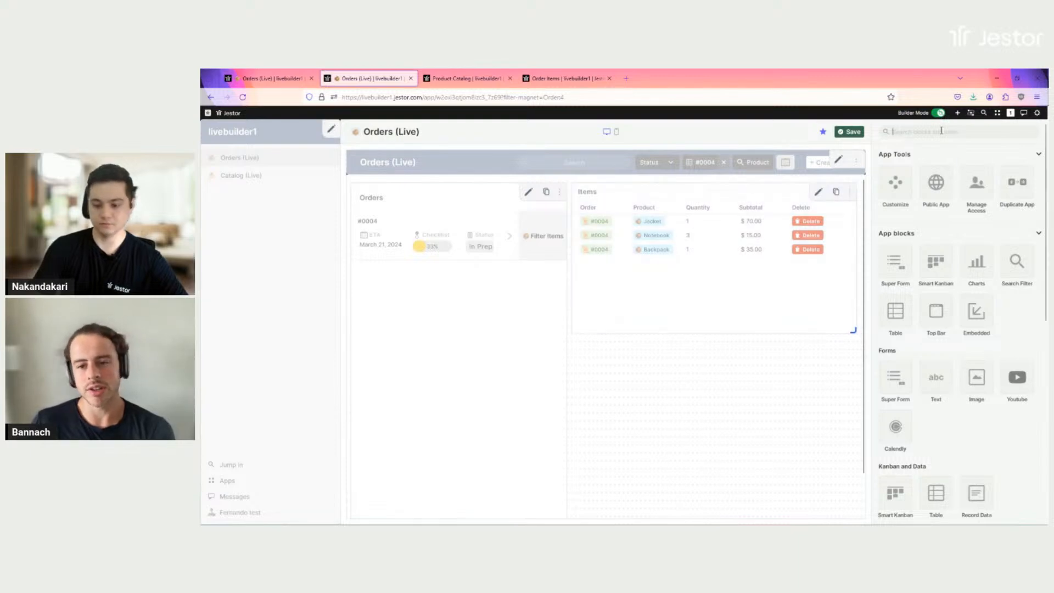
pyautogui.write('map')
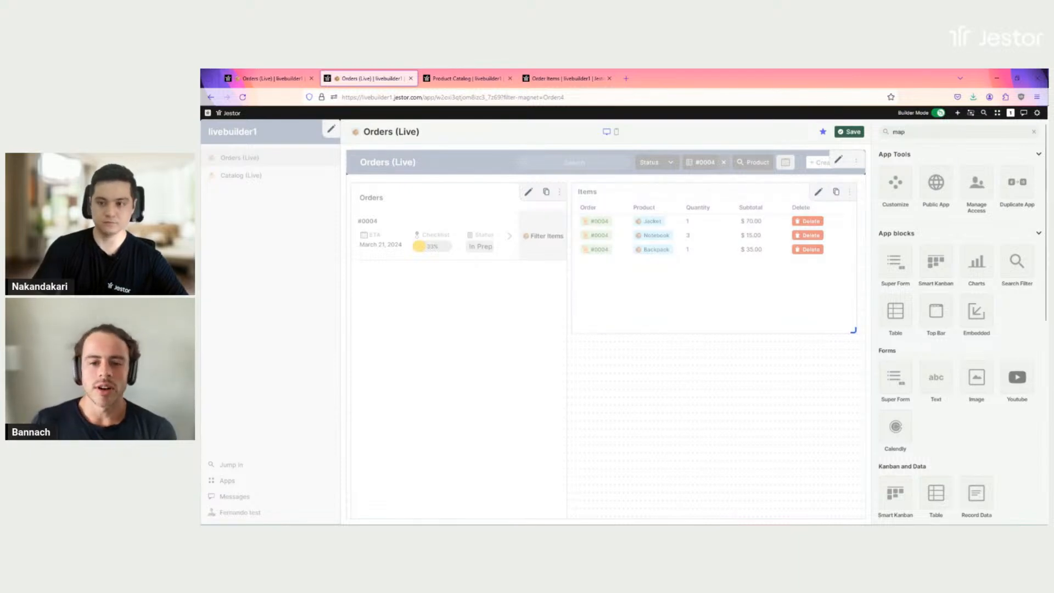
pyautogui.click(896, 196)
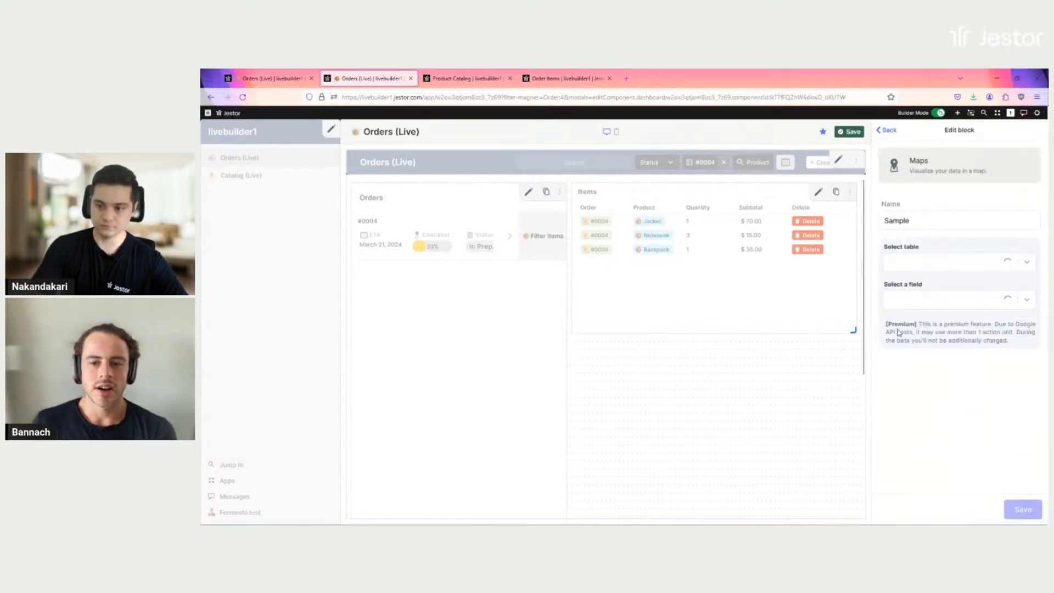
# Step: Name the new Maps block Map, select Orders as its table and save it, staying on the page
pyautogui.doubleClick(919, 217)
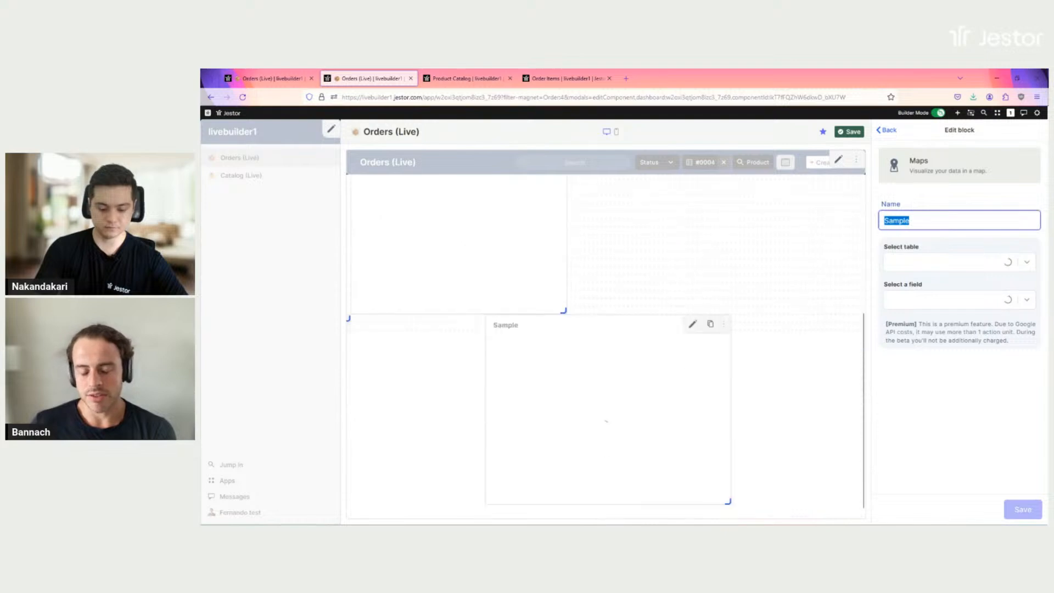
pyautogui.write('Map')
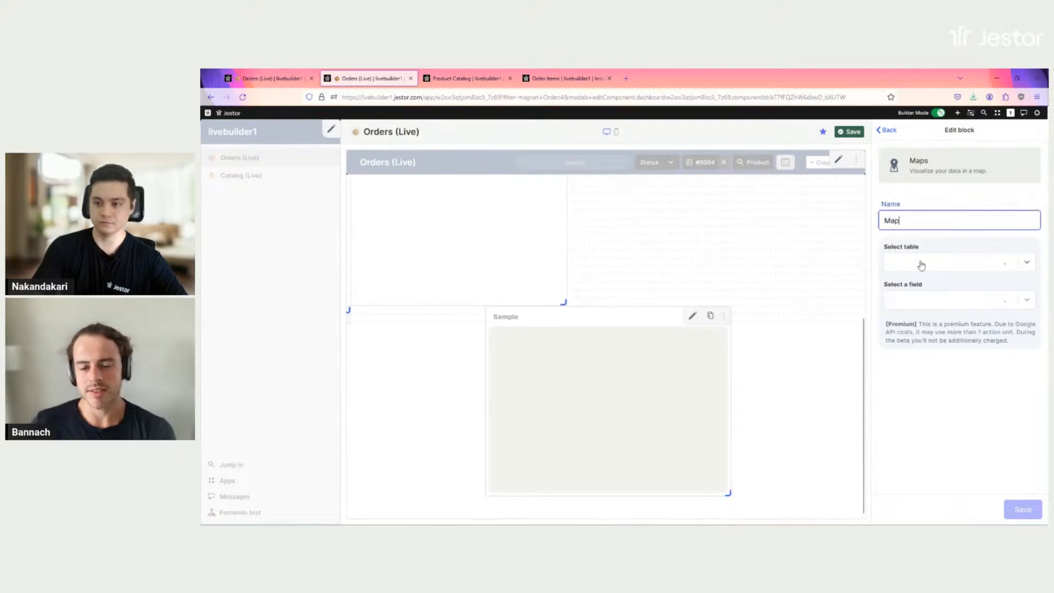
pyautogui.click(922, 263)
pyautogui.write('o')
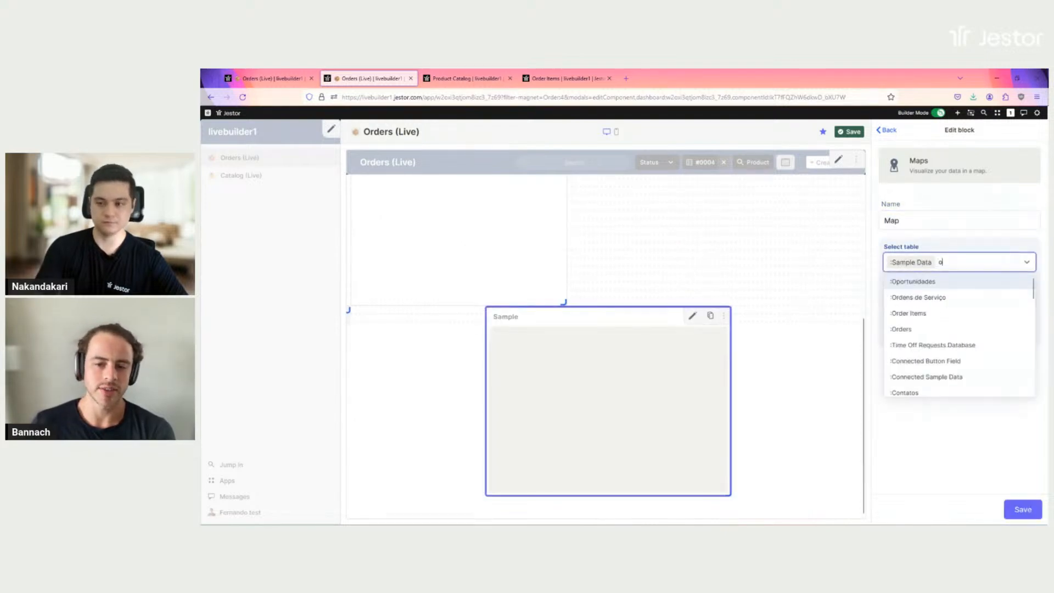
pyautogui.write('rd')
pyautogui.click(922, 313)
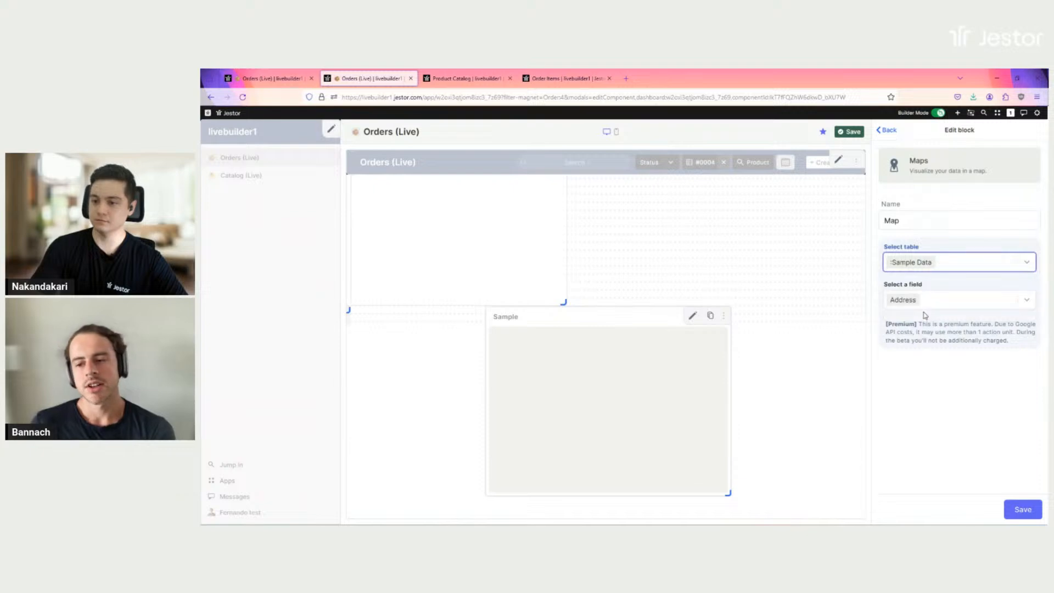
pyautogui.click(1019, 510)
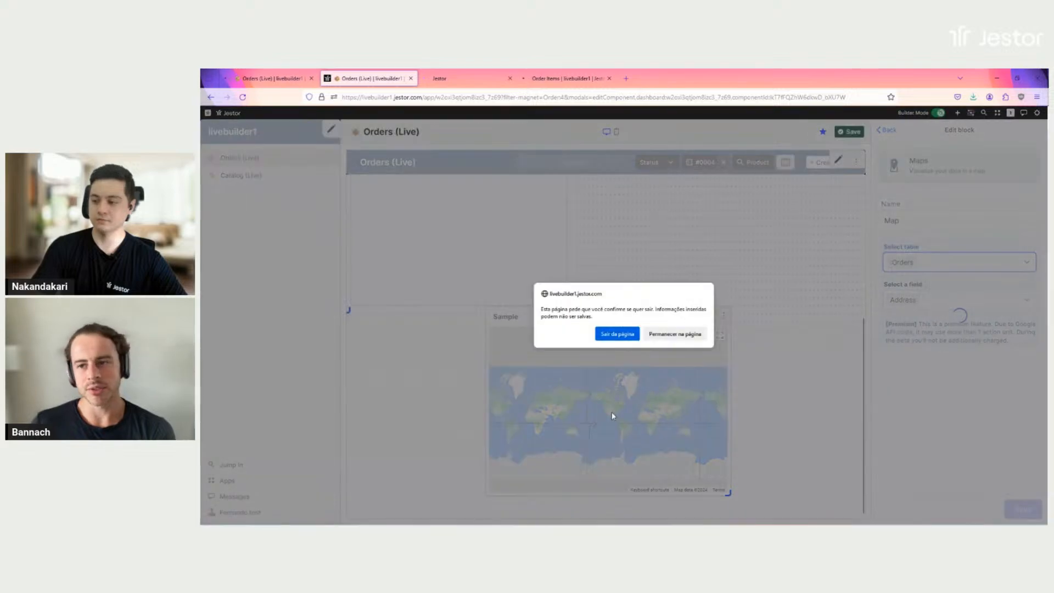
pyautogui.click(656, 334)
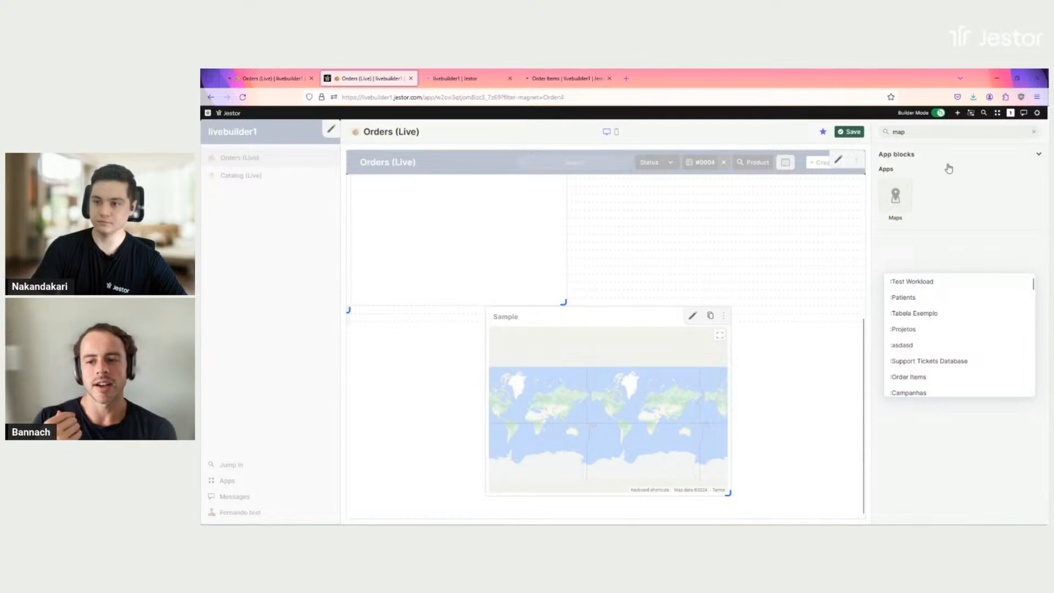
pyautogui.click(818, 247)
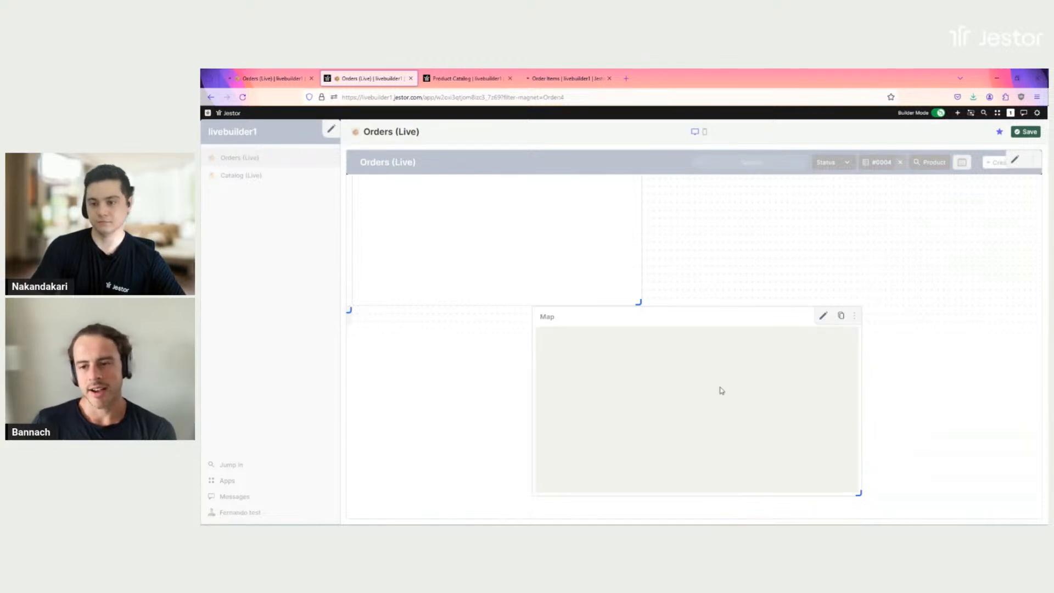
# Step: Check the other open Orders (Live) page and return to the Product Catalog table
pyautogui.click(466, 79)
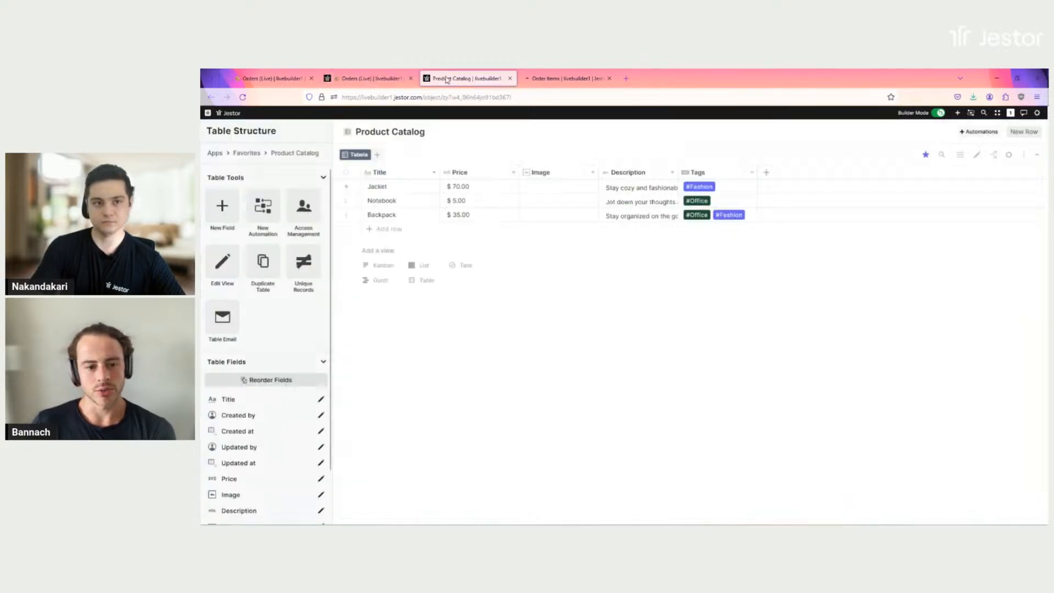
pyautogui.click(281, 79)
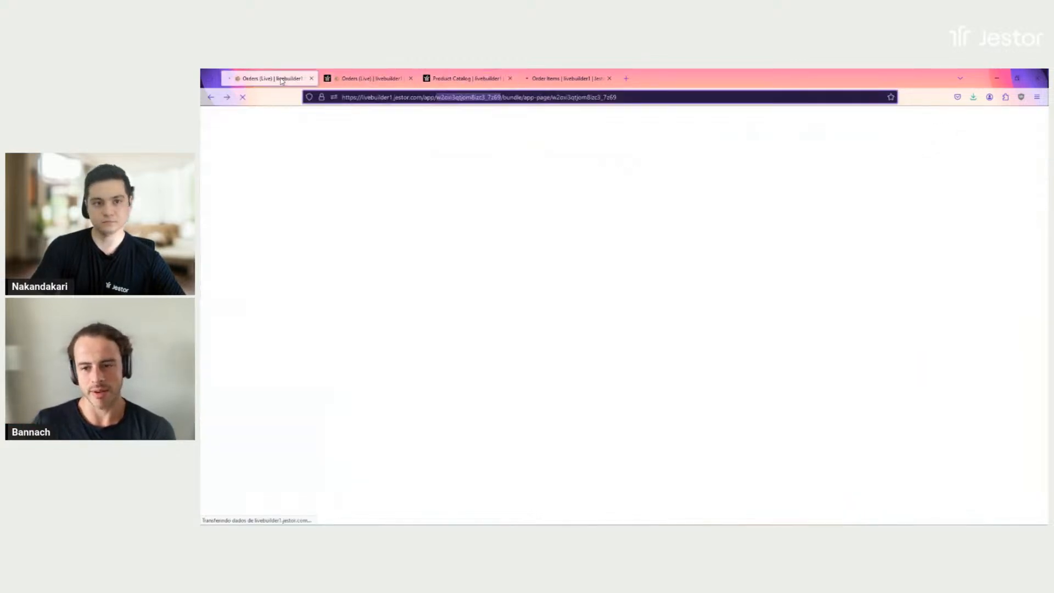
pyautogui.click(458, 77)
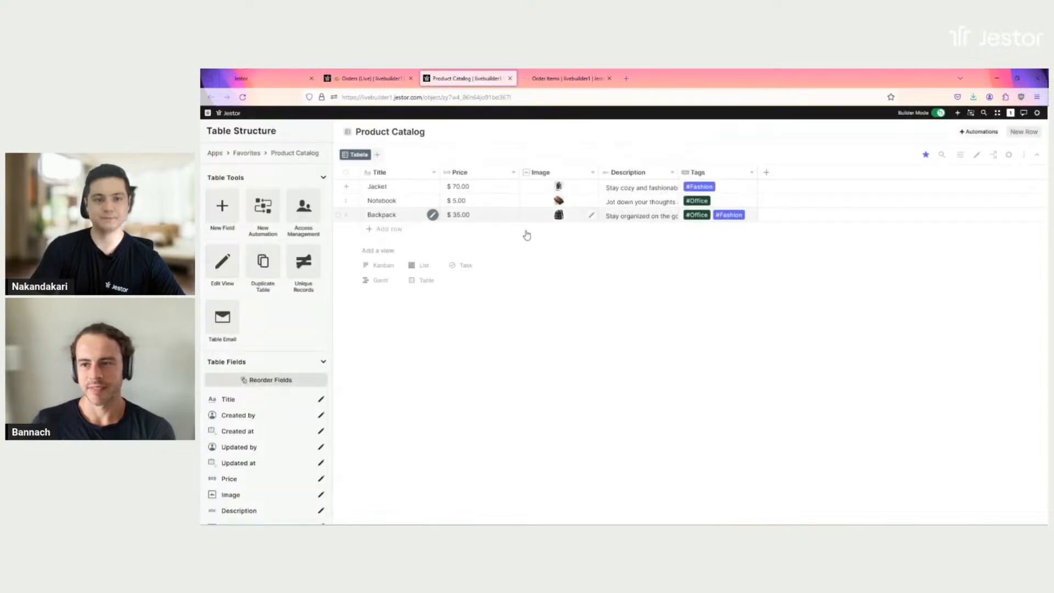